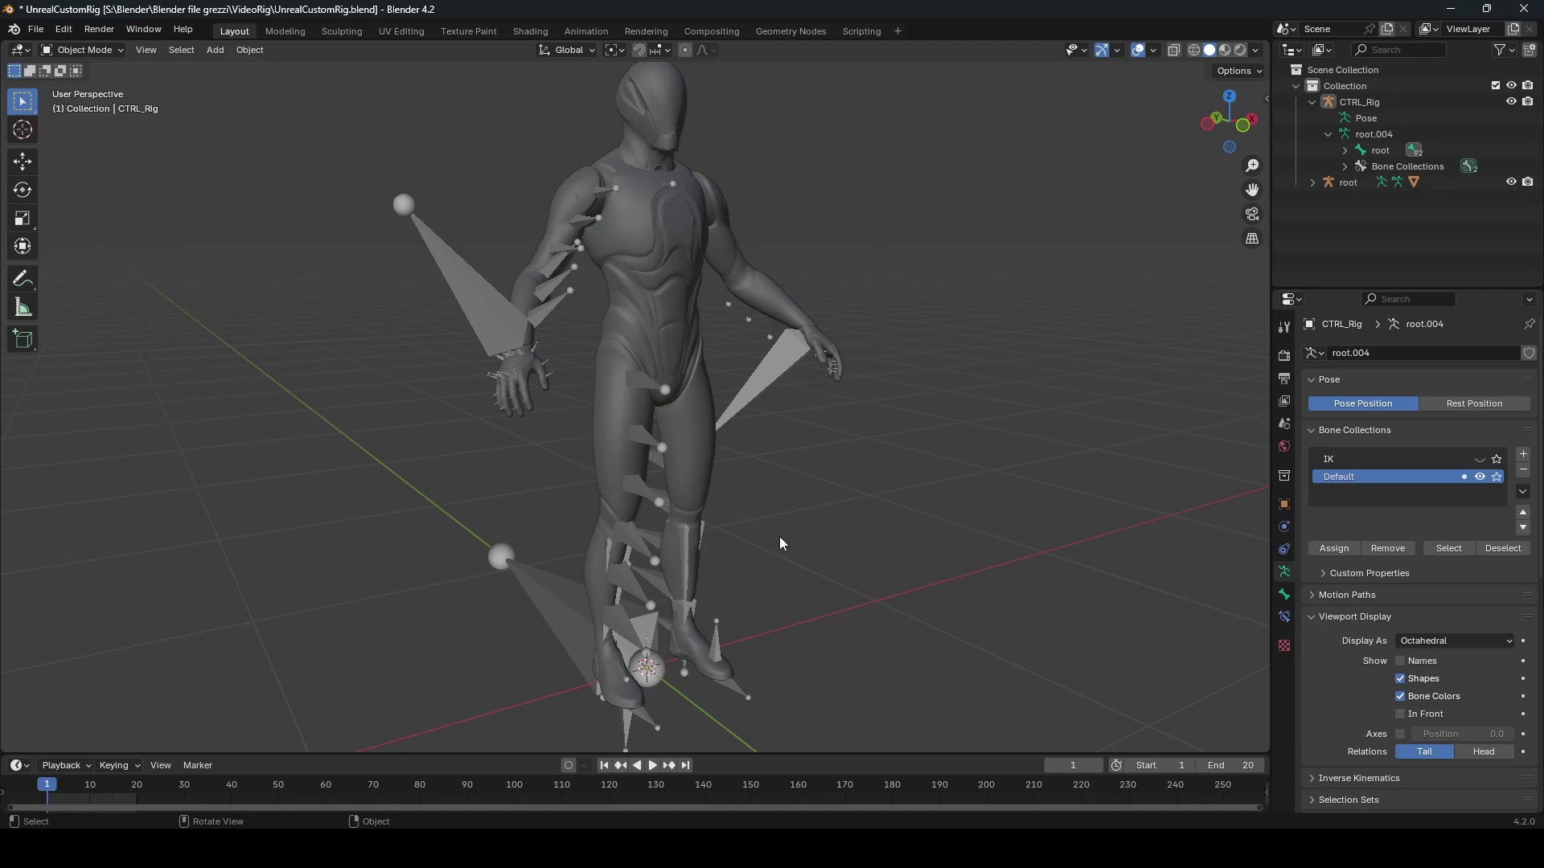
# Step: Rename the root armature object, parent of the Manny mesh, as armature
pyautogui.moveTo(779, 537); pyautogui.dragTo(1163, 259, button='middle')
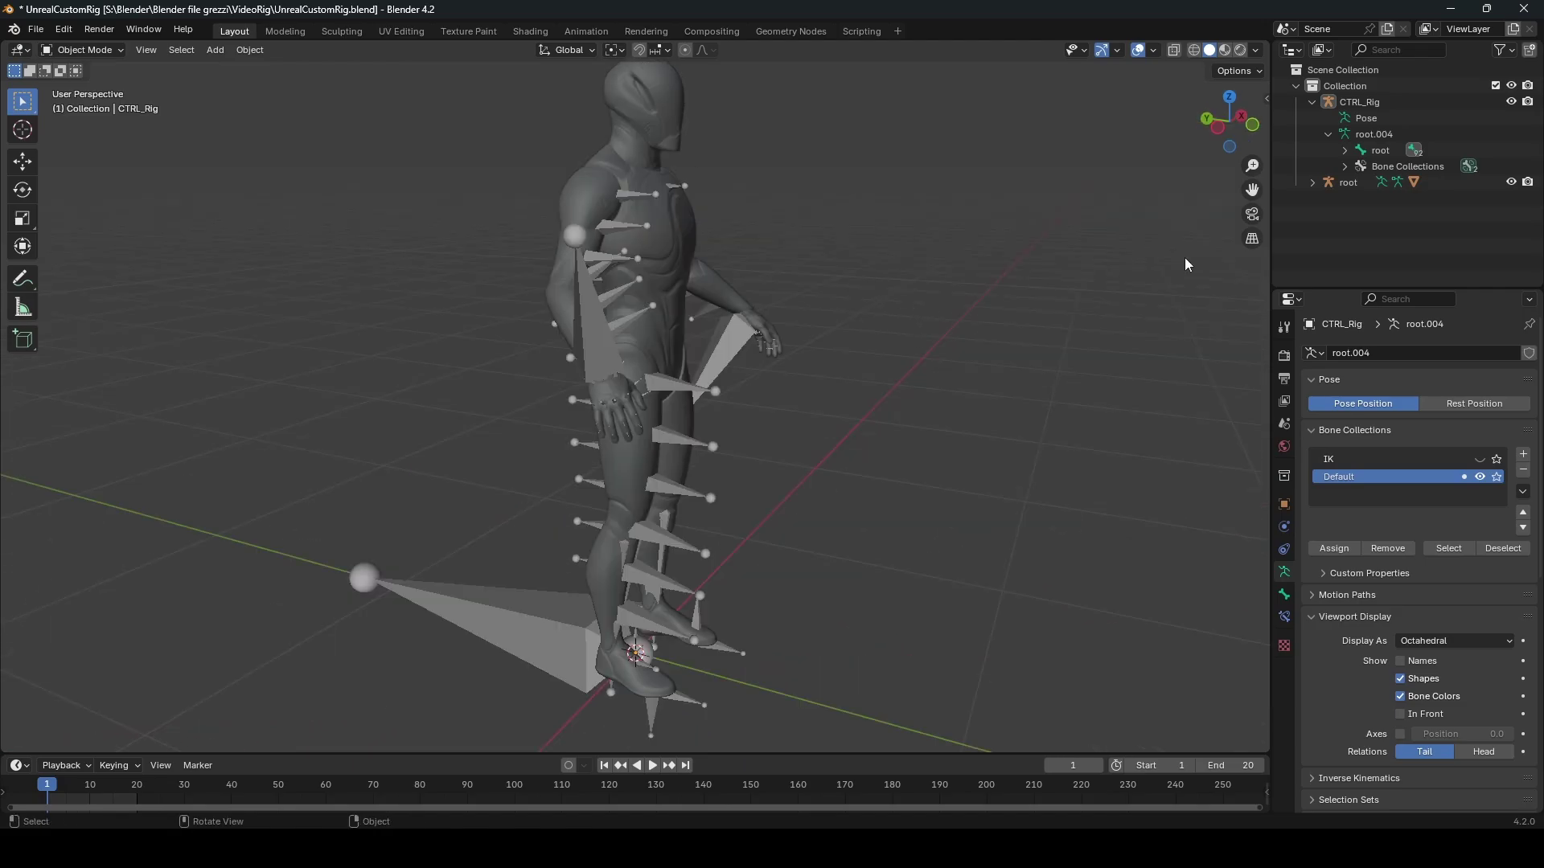
pyautogui.click(1351, 182)
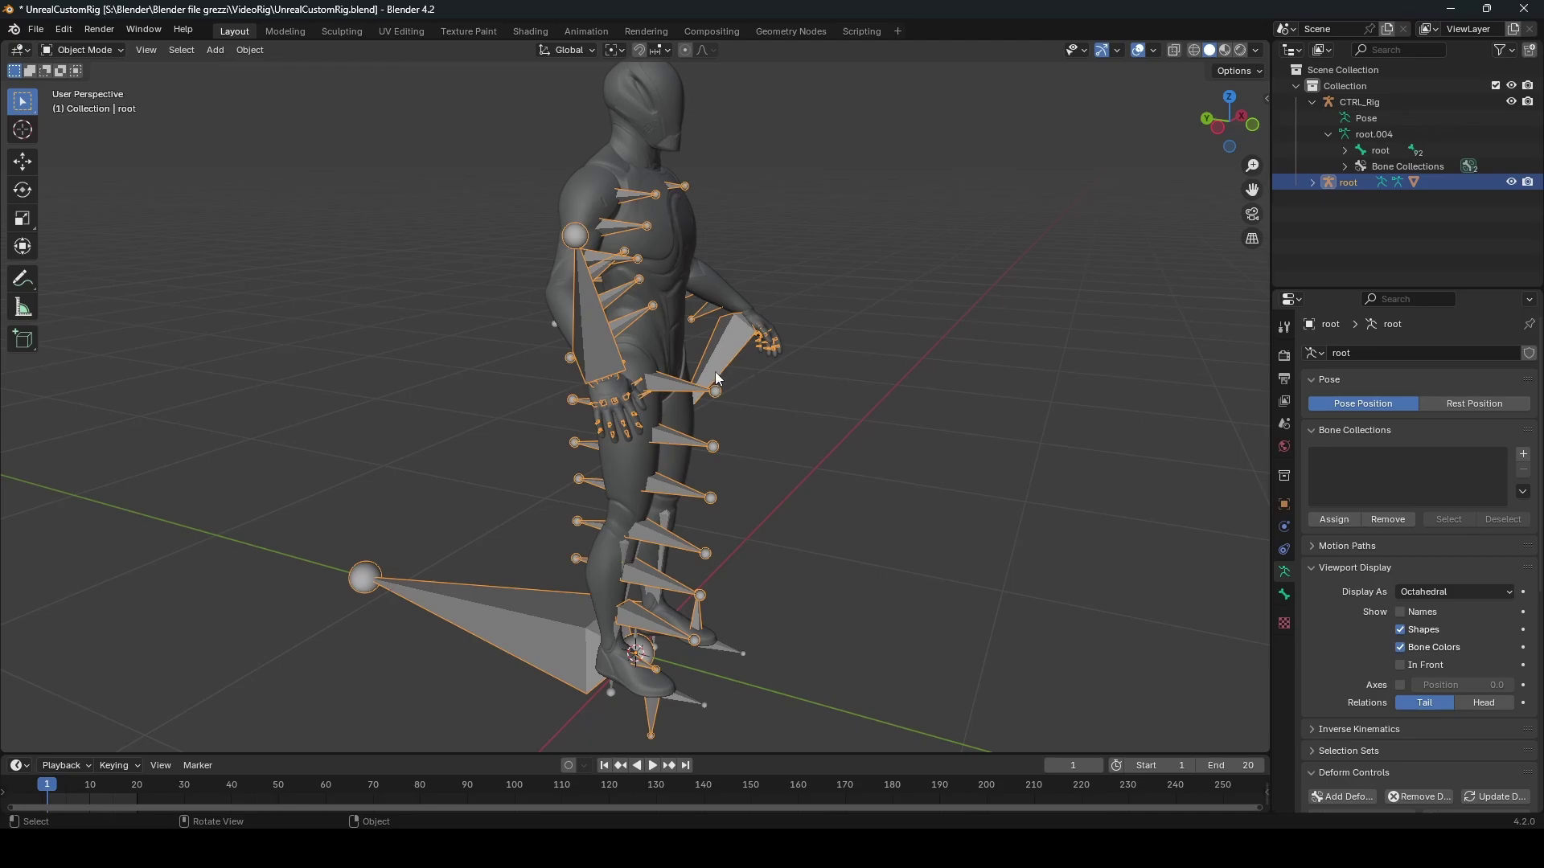
pyautogui.scroll(5, 715, 372)
pyautogui.moveTo(939, 418); pyautogui.dragTo(471, 341, button='middle')
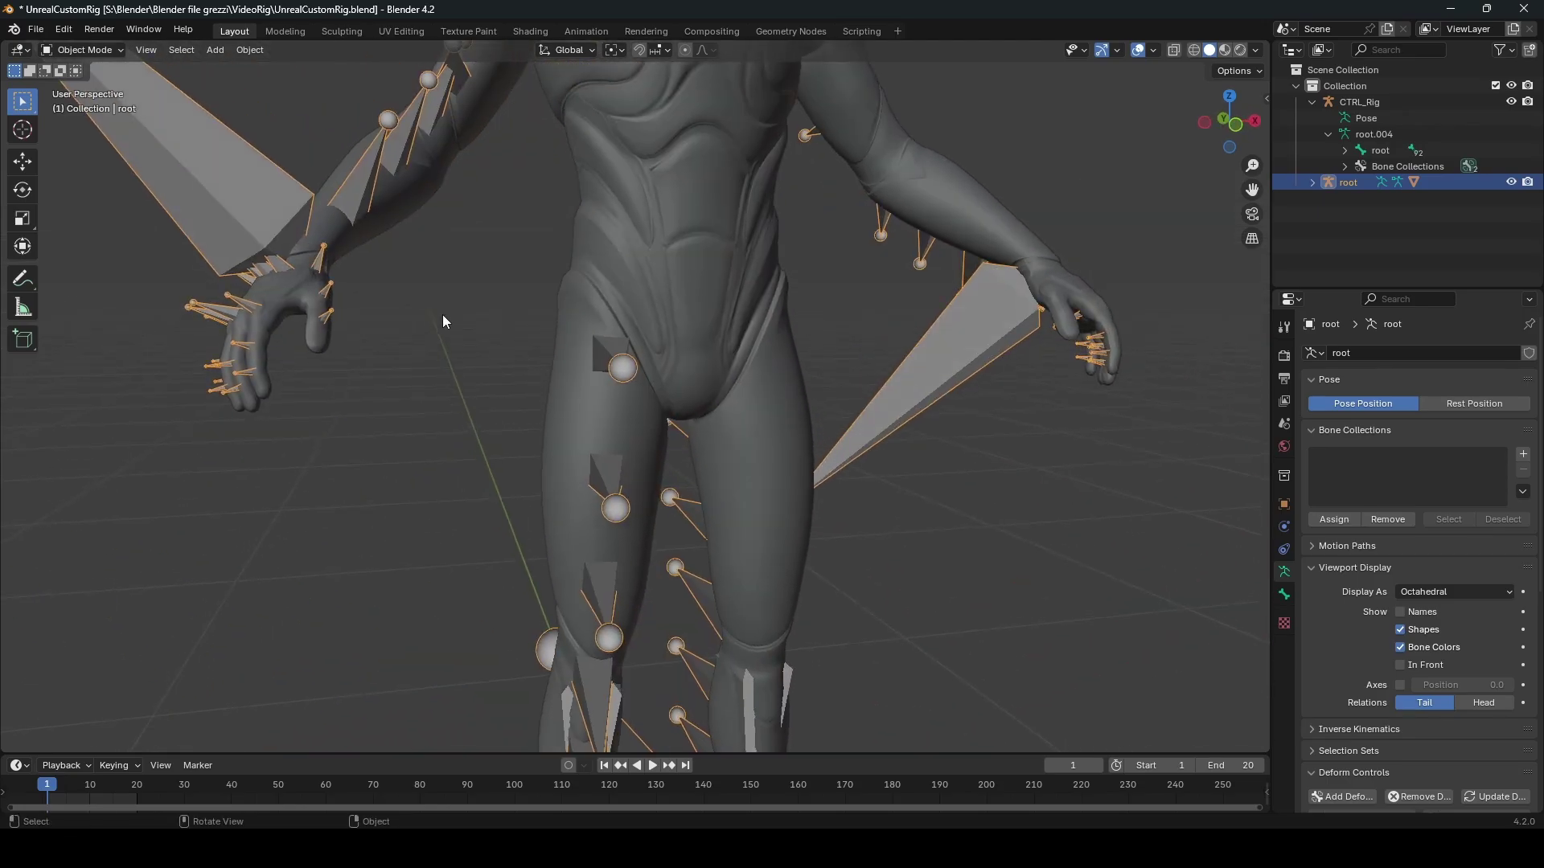
pyautogui.keyDown('shift'); pyautogui.moveTo(454, 280); pyautogui.dragTo(463, 475, button='middle'); pyautogui.keyUp('shift')
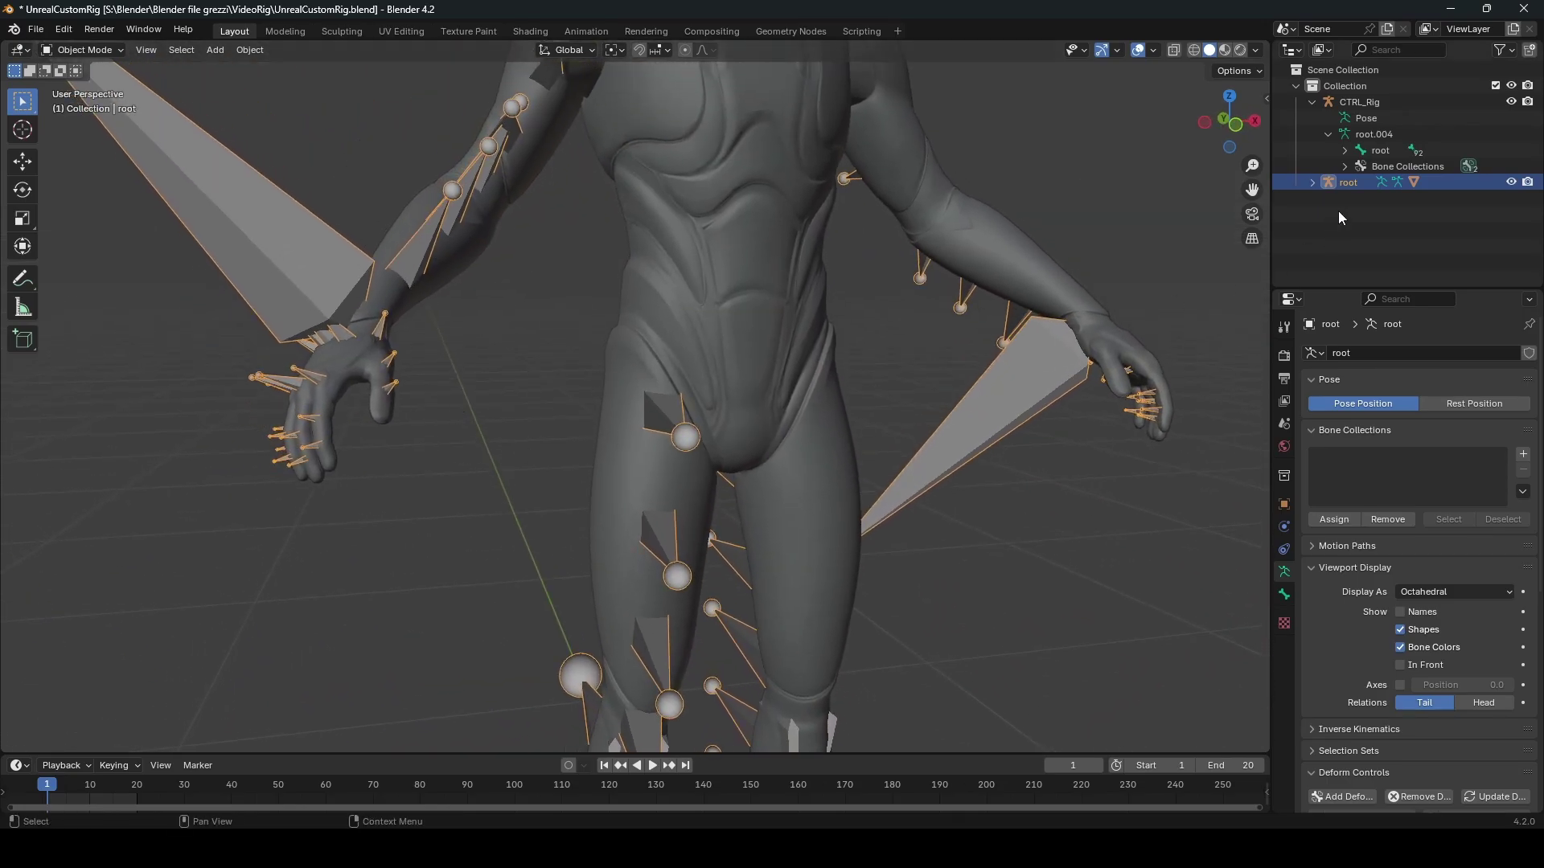
pyautogui.moveTo(848, 331); pyautogui.dragTo(867, 331, button='middle')
pyautogui.press('F3')
pyautogui.press('Escape')
pyautogui.press('F2')
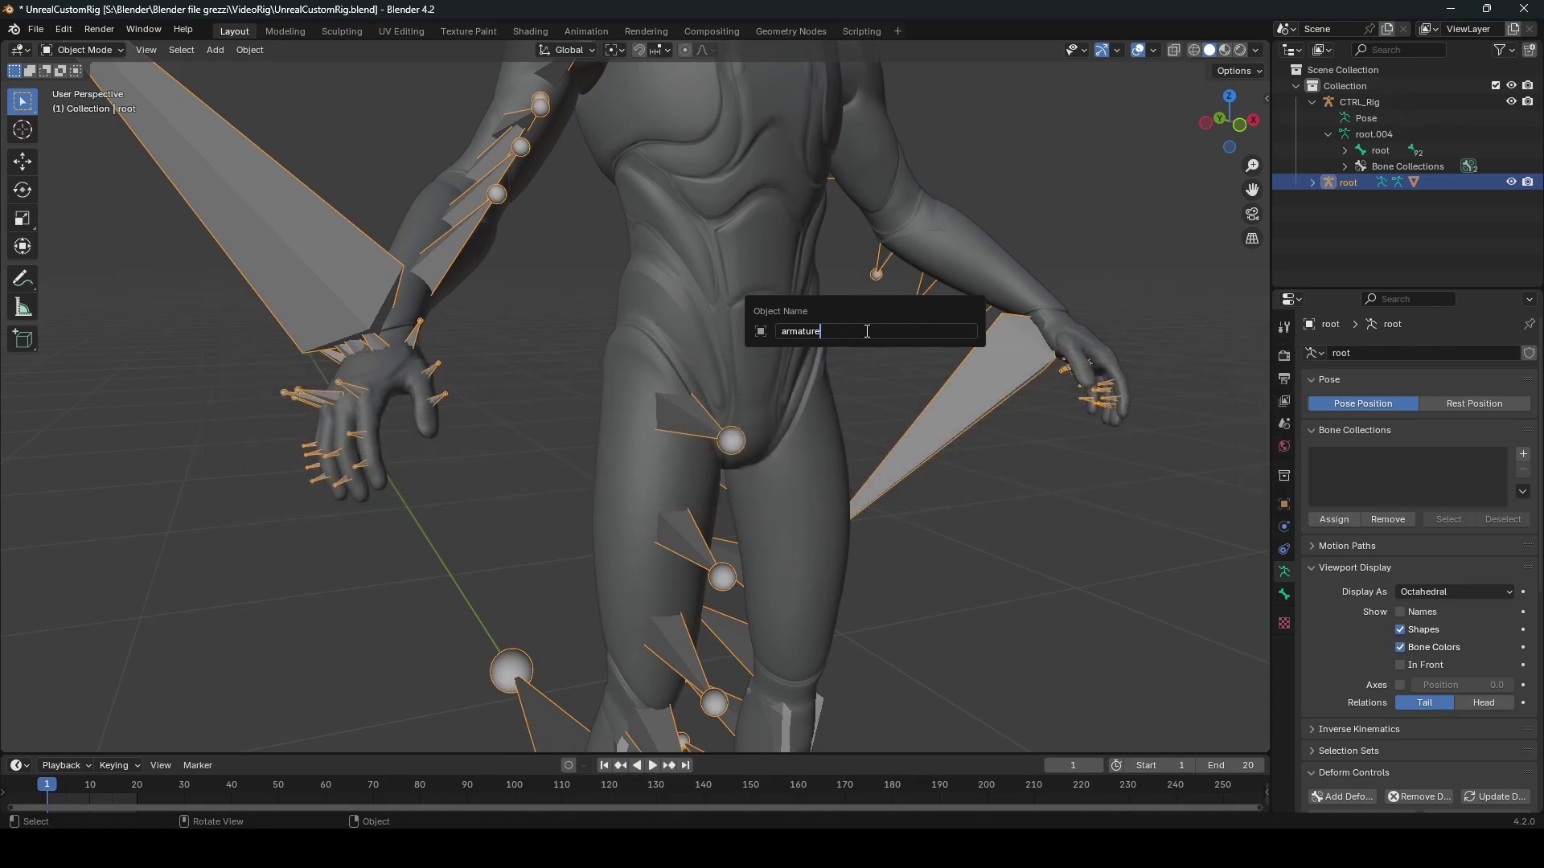
pyautogui.press('Return')
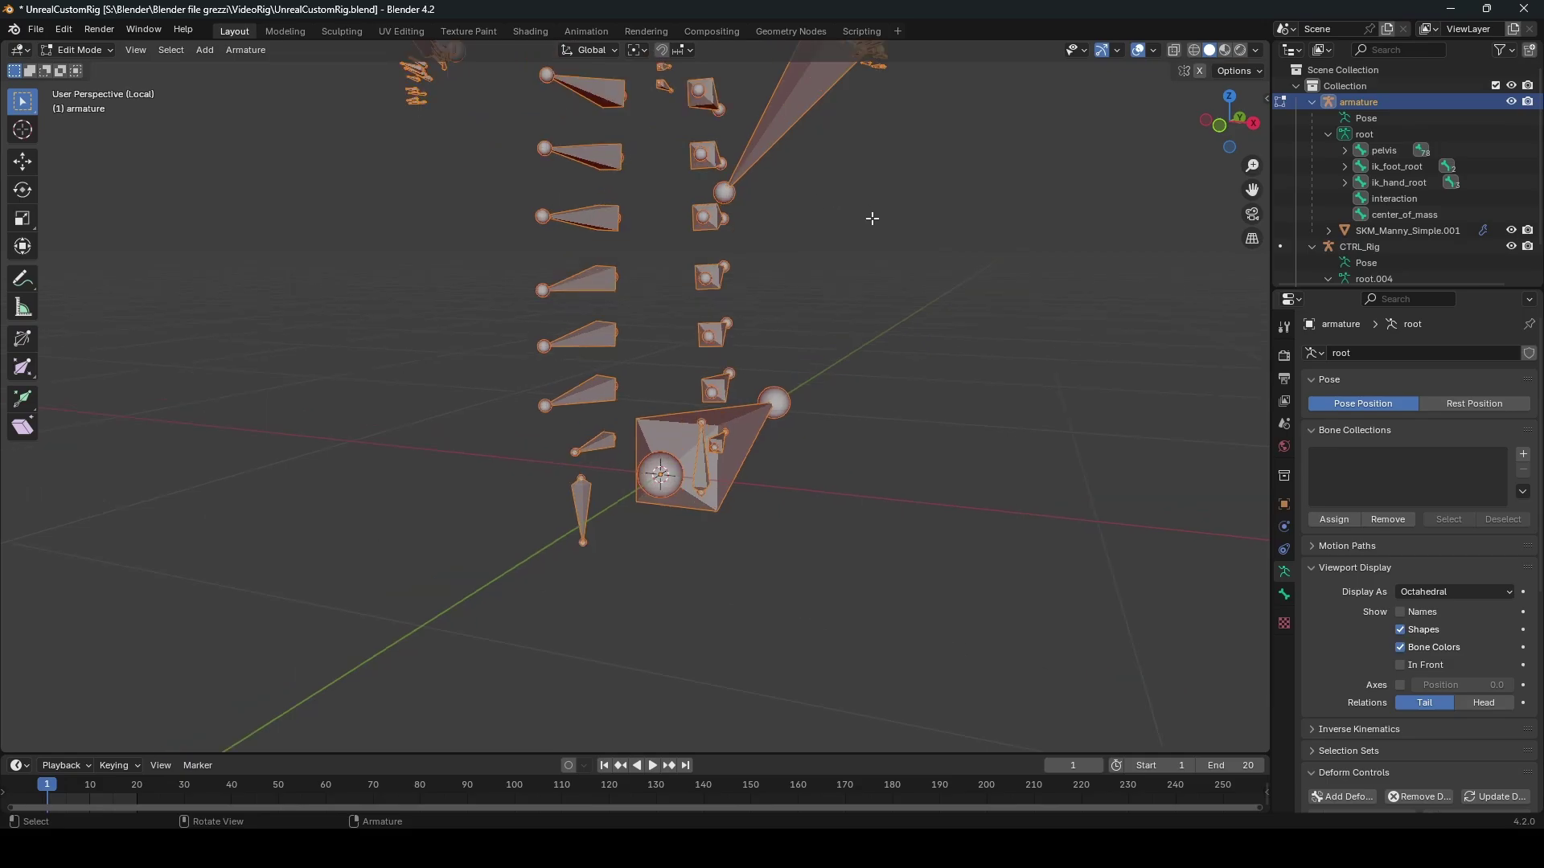
# Step: Duplicate the ik_foot_root bone in place within the armature in Edit Mode
pyautogui.moveTo(872, 218); pyautogui.dragTo(806, 262, button='middle')
pyautogui.click(852, 374)
pyautogui.press('KP_Decimal')
pyautogui.moveTo(720, 354); pyautogui.dragTo(695, 351, button='middle')
pyautogui.keyDown('shift'); pyautogui.moveTo(695, 351); pyautogui.dragTo(788, 307, button='middle'); pyautogui.keyUp('shift')
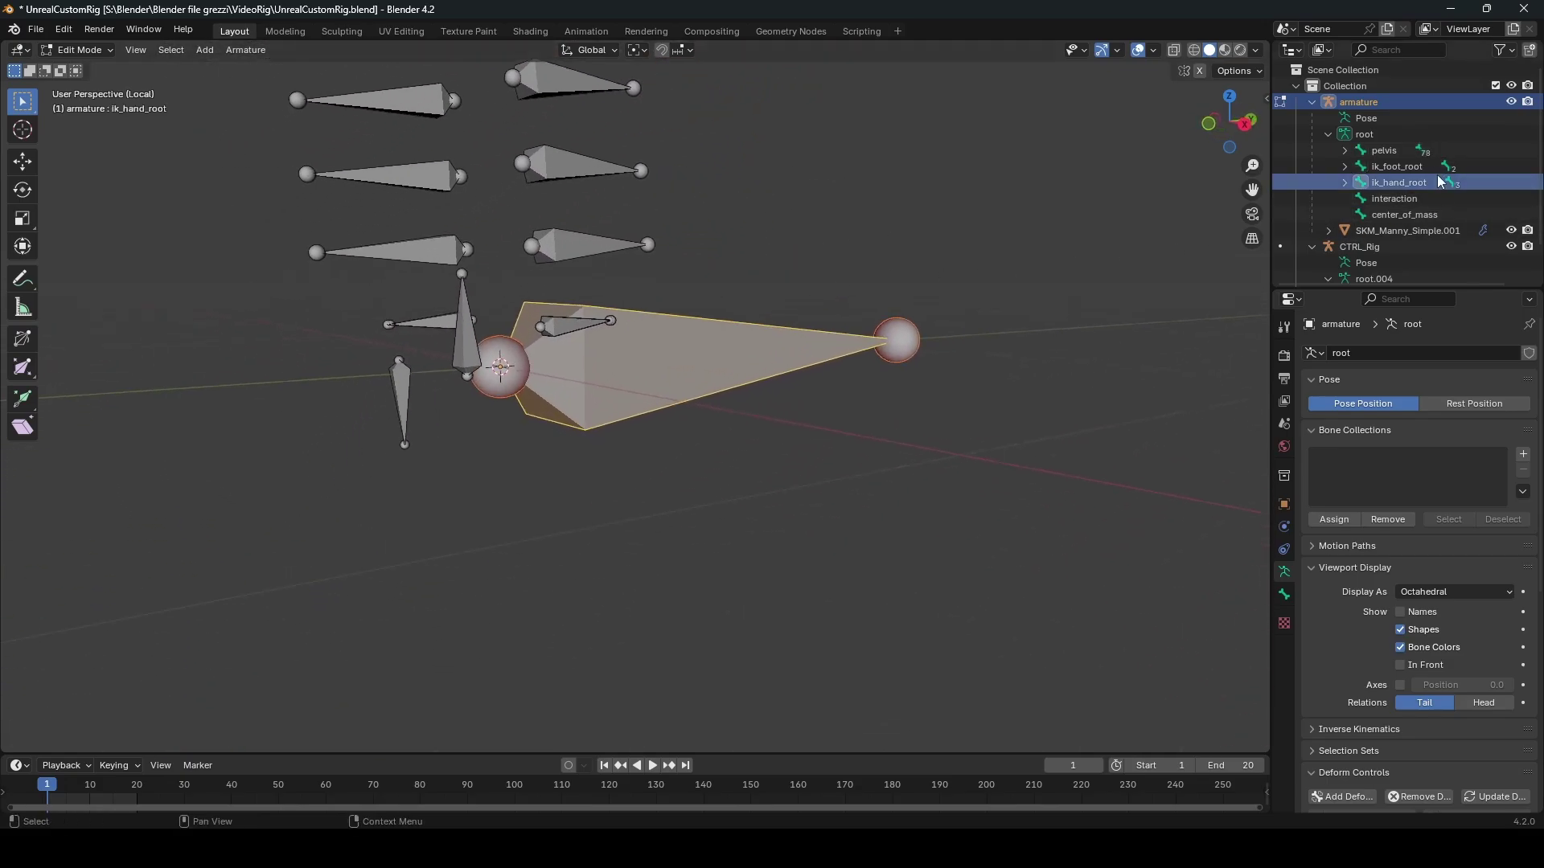
pyautogui.click(1377, 167)
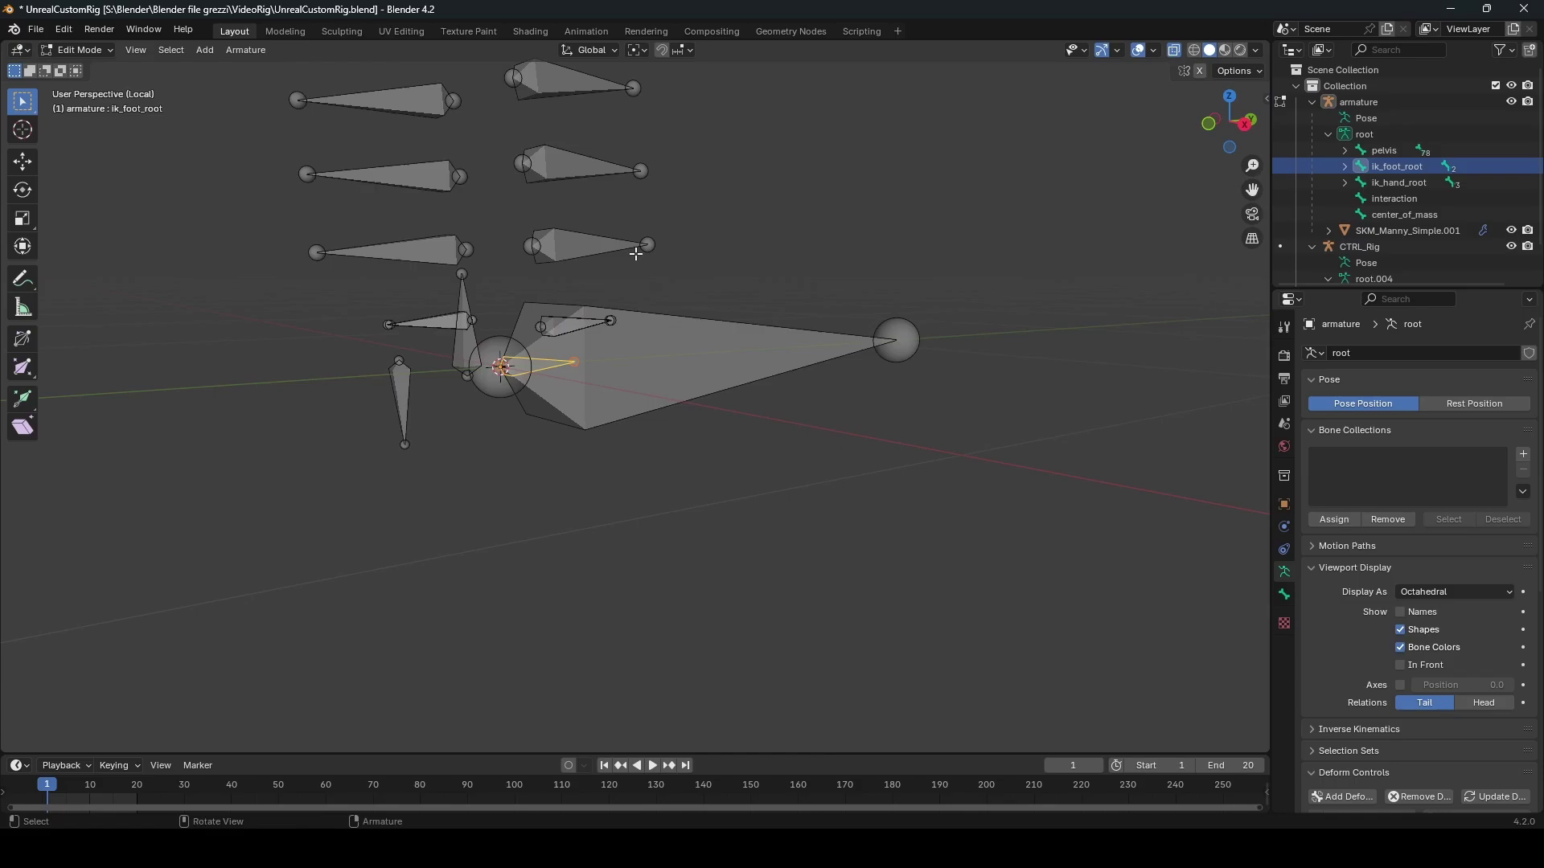
pyautogui.press('KP_Decimal')
pyautogui.moveTo(635, 254); pyautogui.dragTo(627, 331, button='middle')
pyautogui.hotkey('shift', 'd')
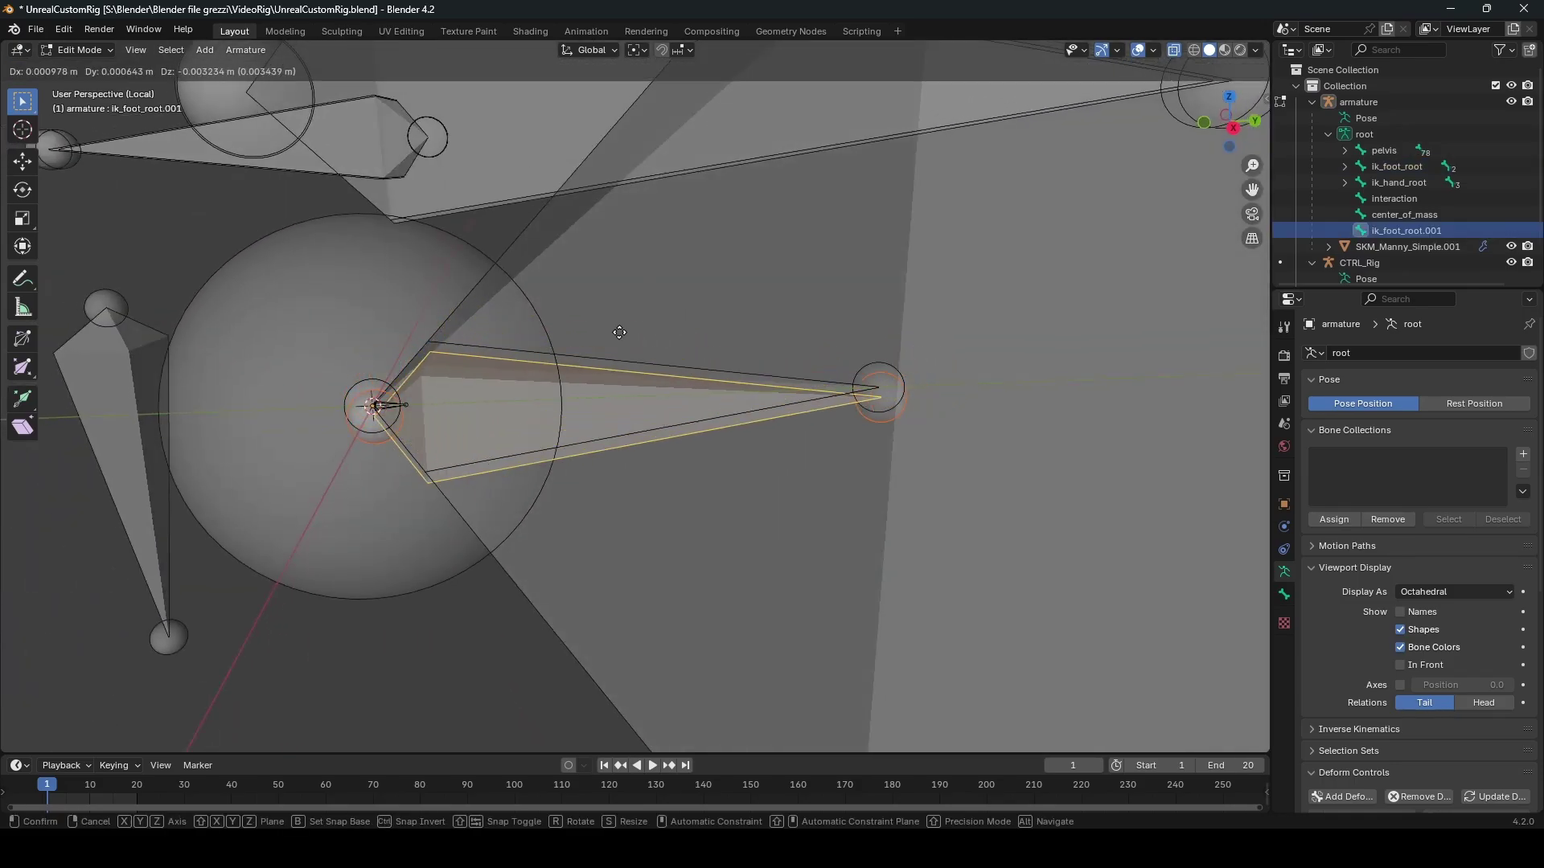
pyautogui.press('Escape')
# Step: Rename the duplicated bone as root and set its tail Y position to 10 m
pyautogui.press('F2')
pyautogui.write('root')
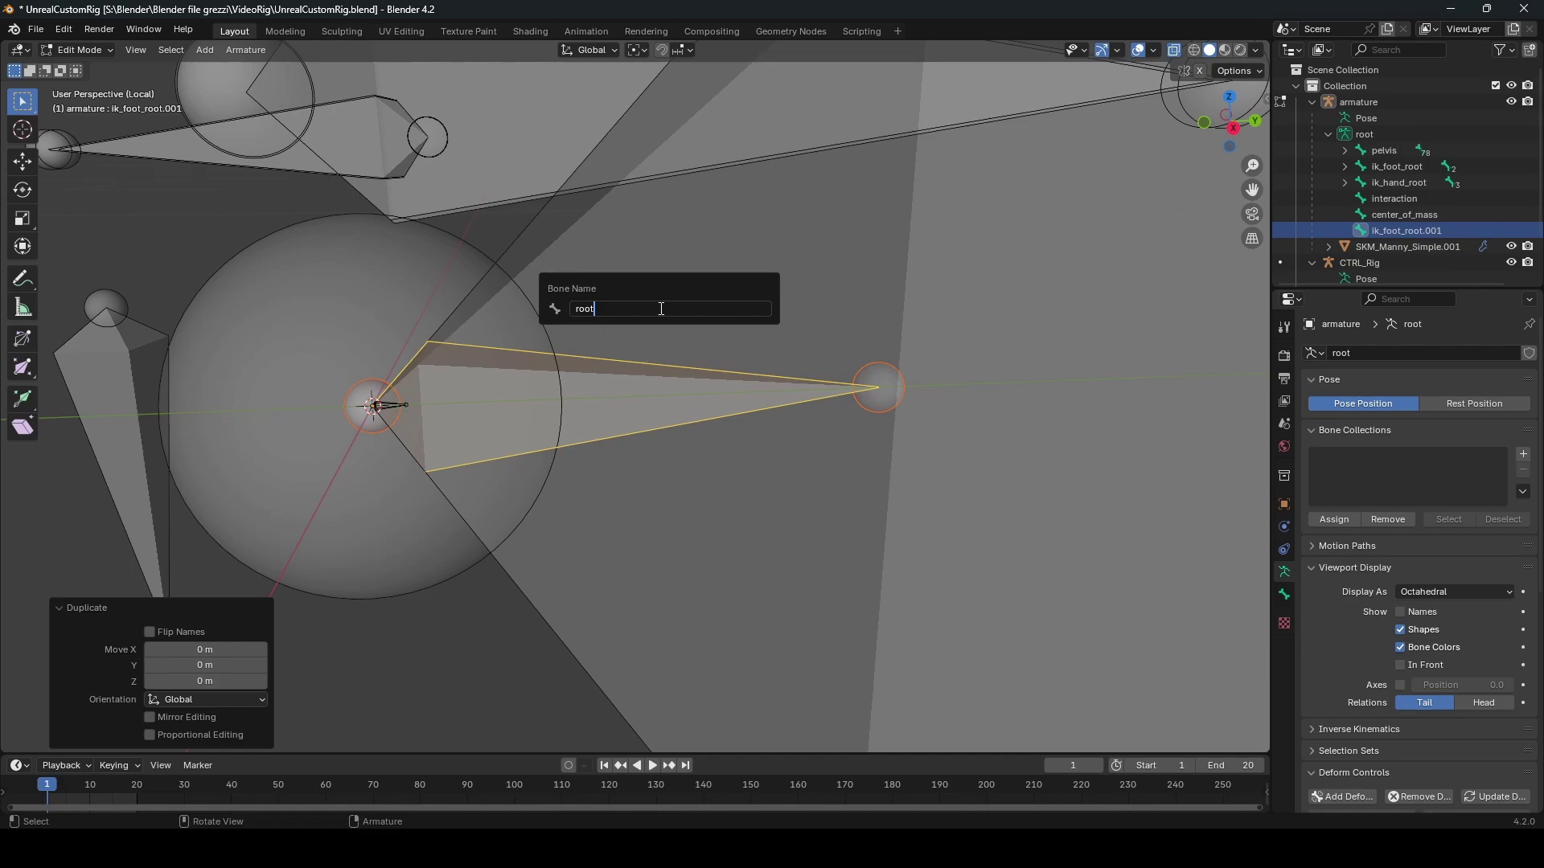
pyautogui.press('Return')
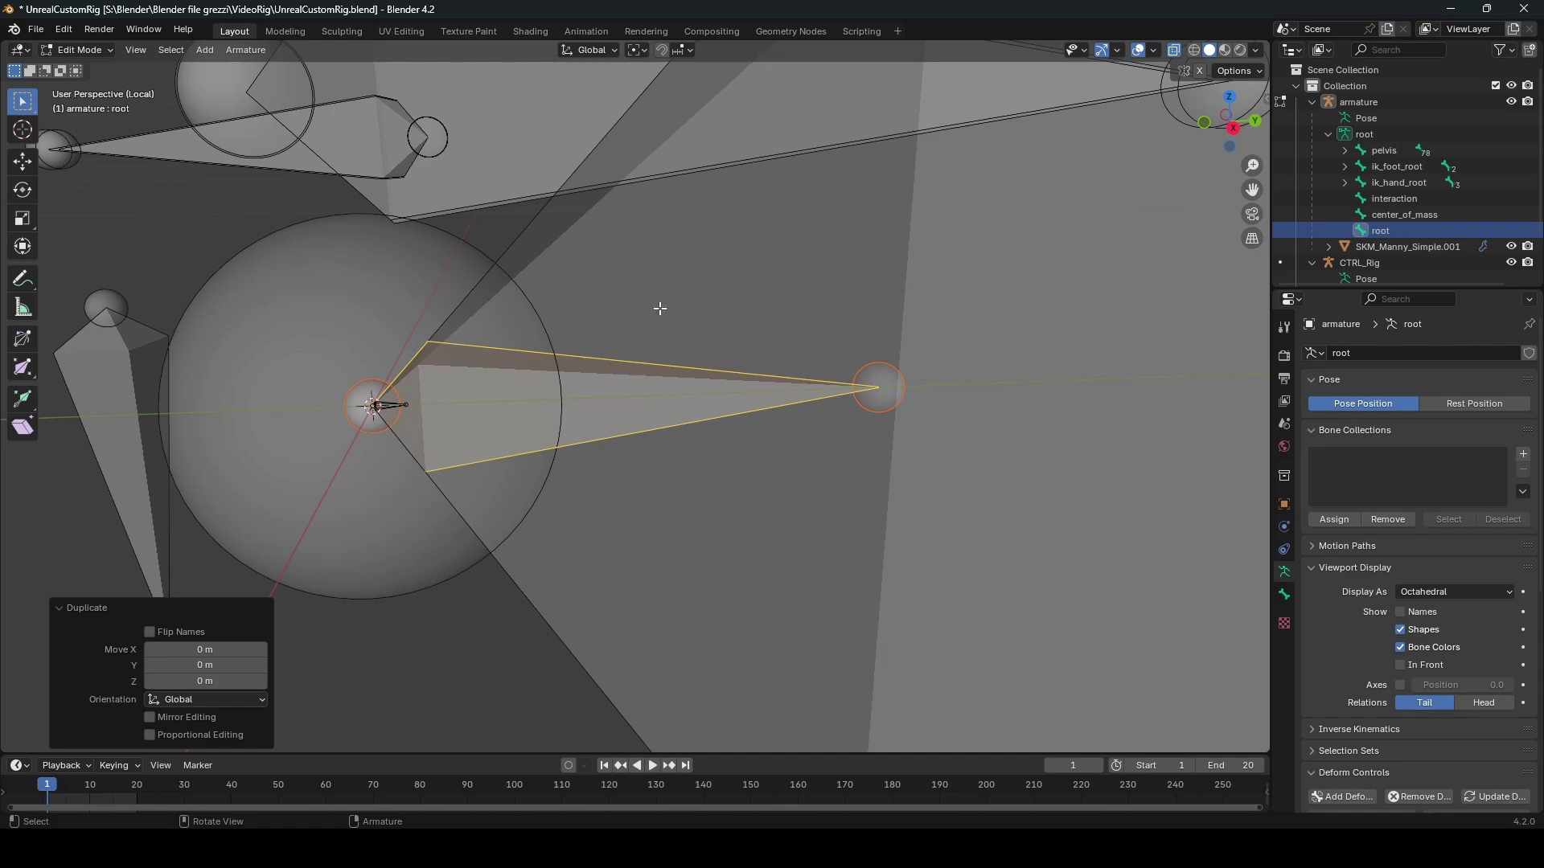
pyautogui.moveTo(536, 321); pyautogui.dragTo(568, 319, button='middle')
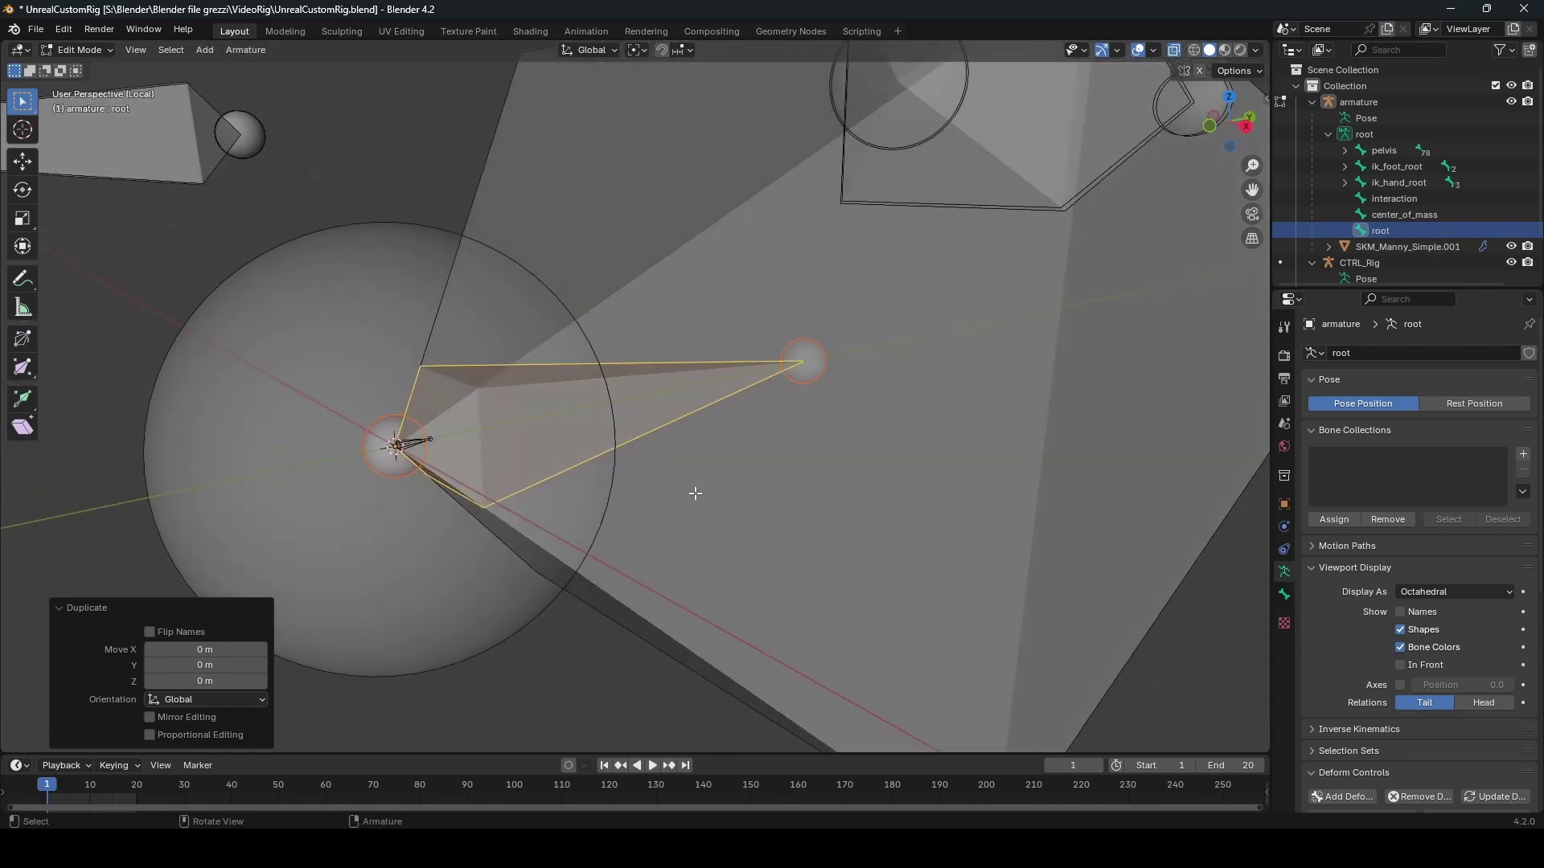
pyautogui.press('n')
pyautogui.click(1172, 232)
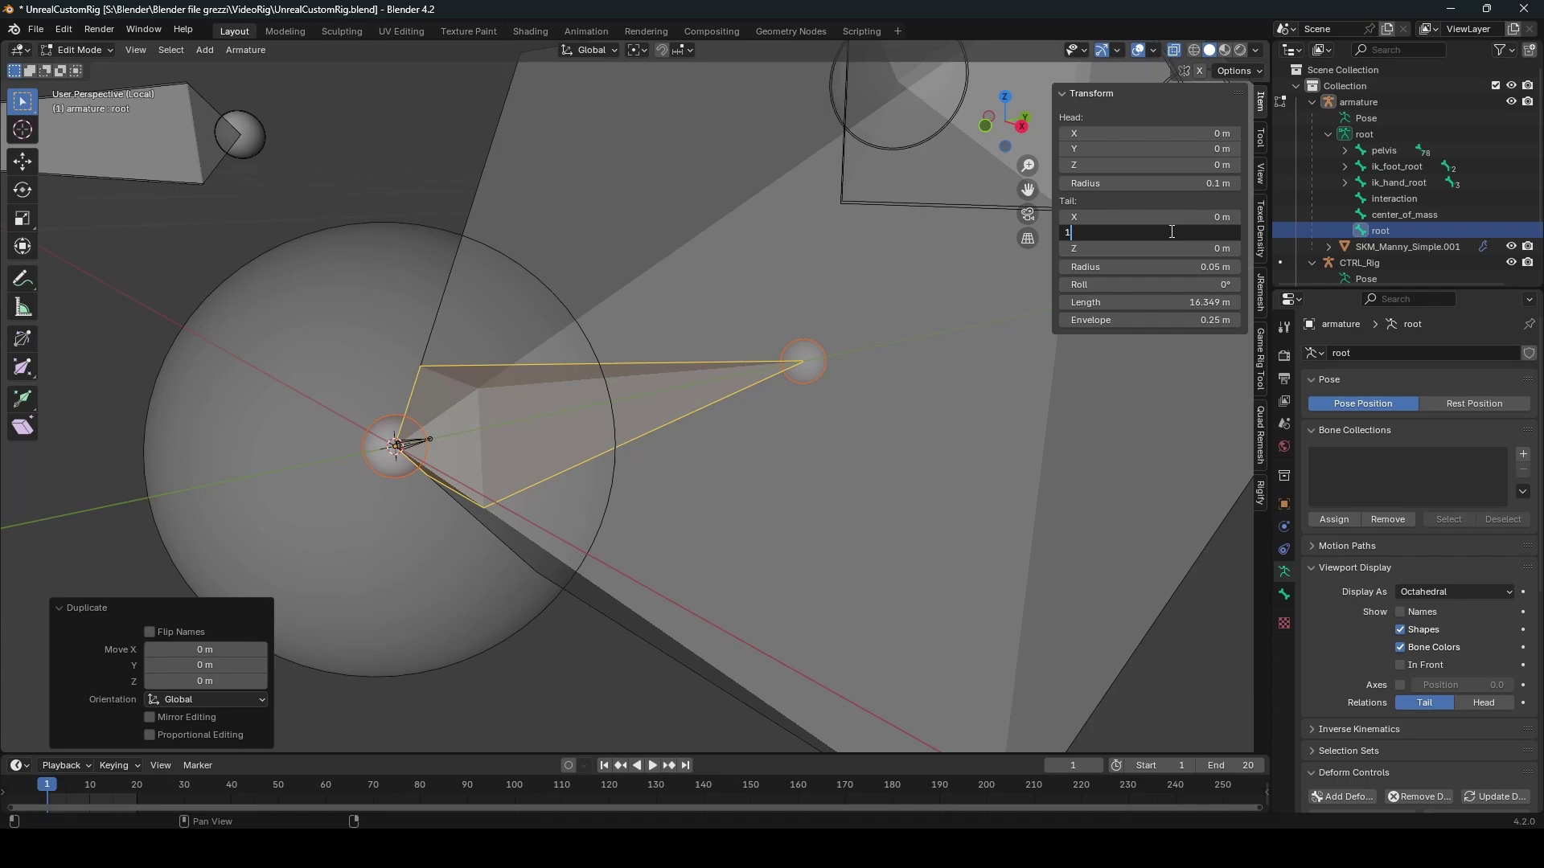
pyautogui.press('Return')
pyautogui.scroll(-4, 923, 400)
# Step: Parent the pelvis, ik_foot_root, ik_hand_root, interaction and center_of_mass bones to the new root bone
pyautogui.moveTo(768, 378); pyautogui.dragTo(713, 372, button='middle')
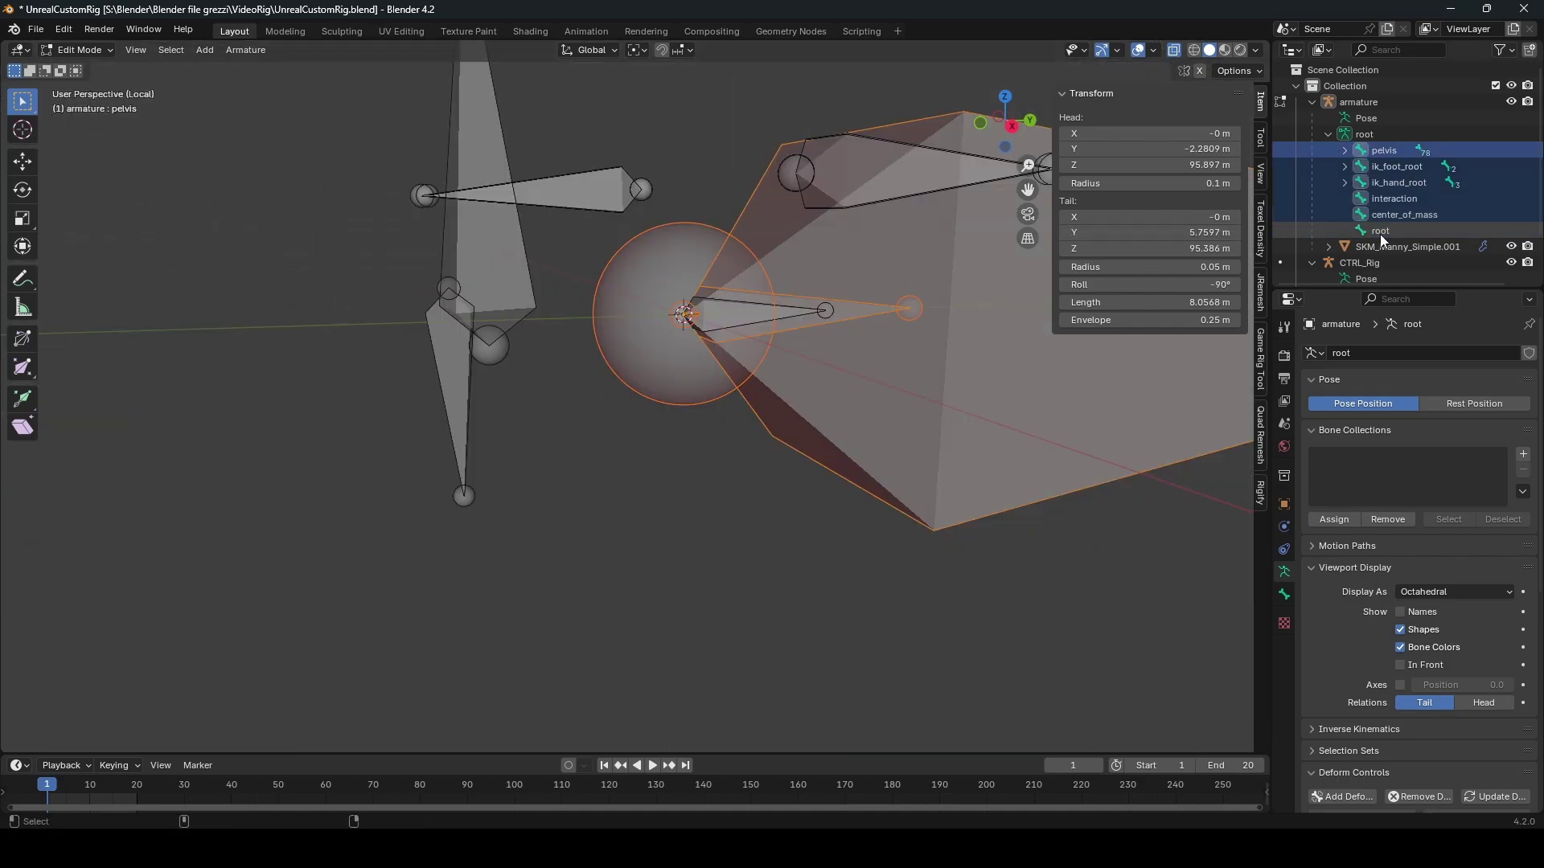
pyautogui.keyDown('ctrl'); pyautogui.click(1381, 236); pyautogui.keyUp('ctrl')
pyautogui.moveTo(748, 264)
pyautogui.mouseDown(button='middle')
pyautogui.moveTo(708, 294)
pyautogui.moveTo(752, 275)
pyautogui.mouseUp(button='middle')
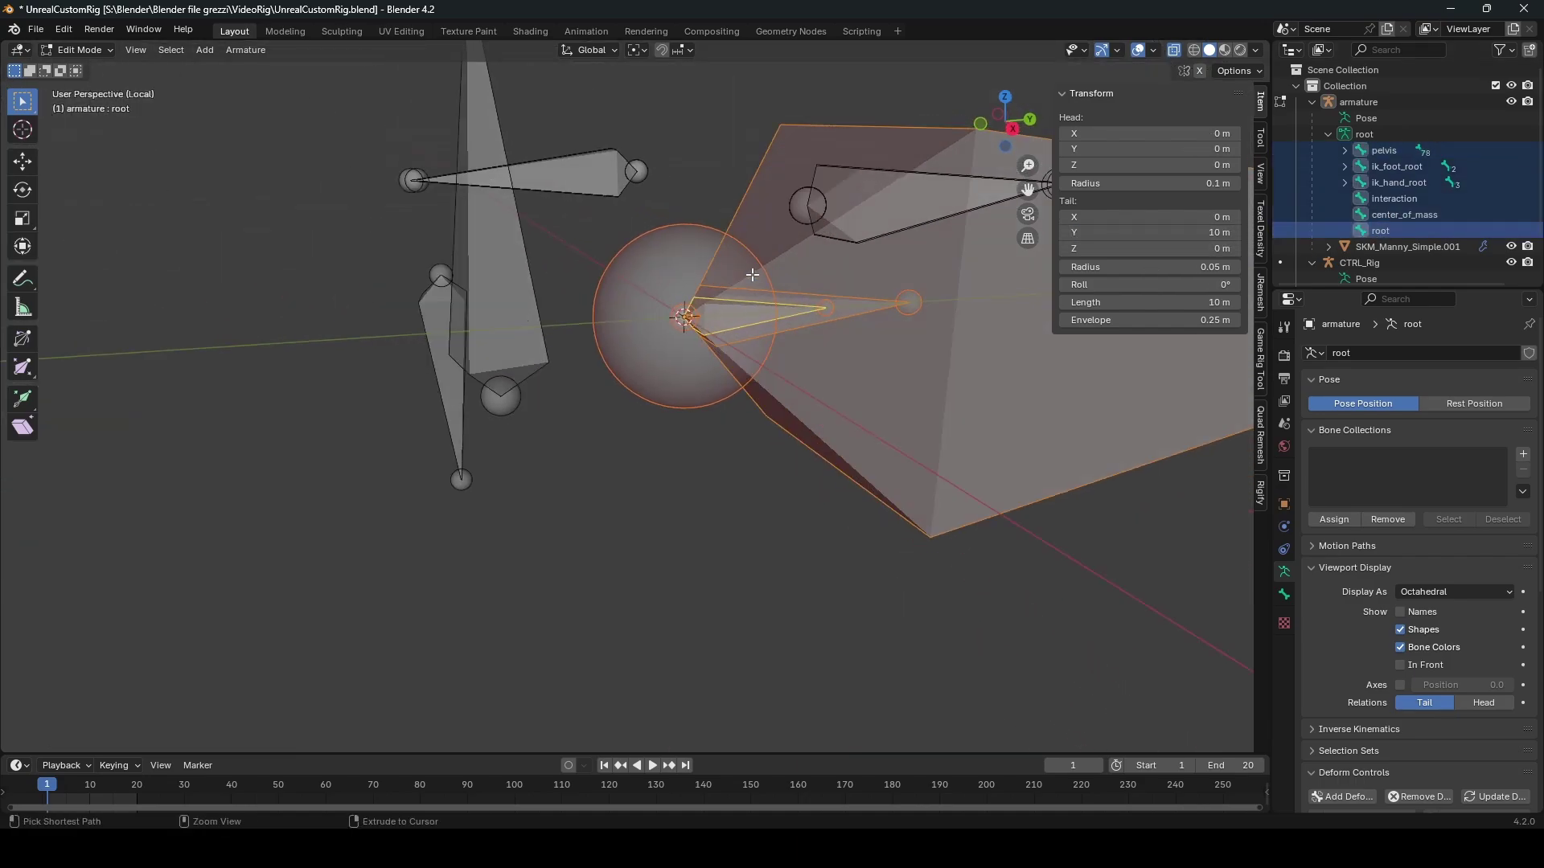
pyautogui.hotkey('ctrl', 'p')
pyautogui.click(760, 277)
# Step: Test the bones at the armature's origin by moving them in Pose Mode, and expand the pose hierarchy
pyautogui.hotkey('ctrl', 'Tab')
pyautogui.click(662, 362)
pyautogui.click(662, 360)
pyautogui.press('g')
pyautogui.rightClick(689, 358)
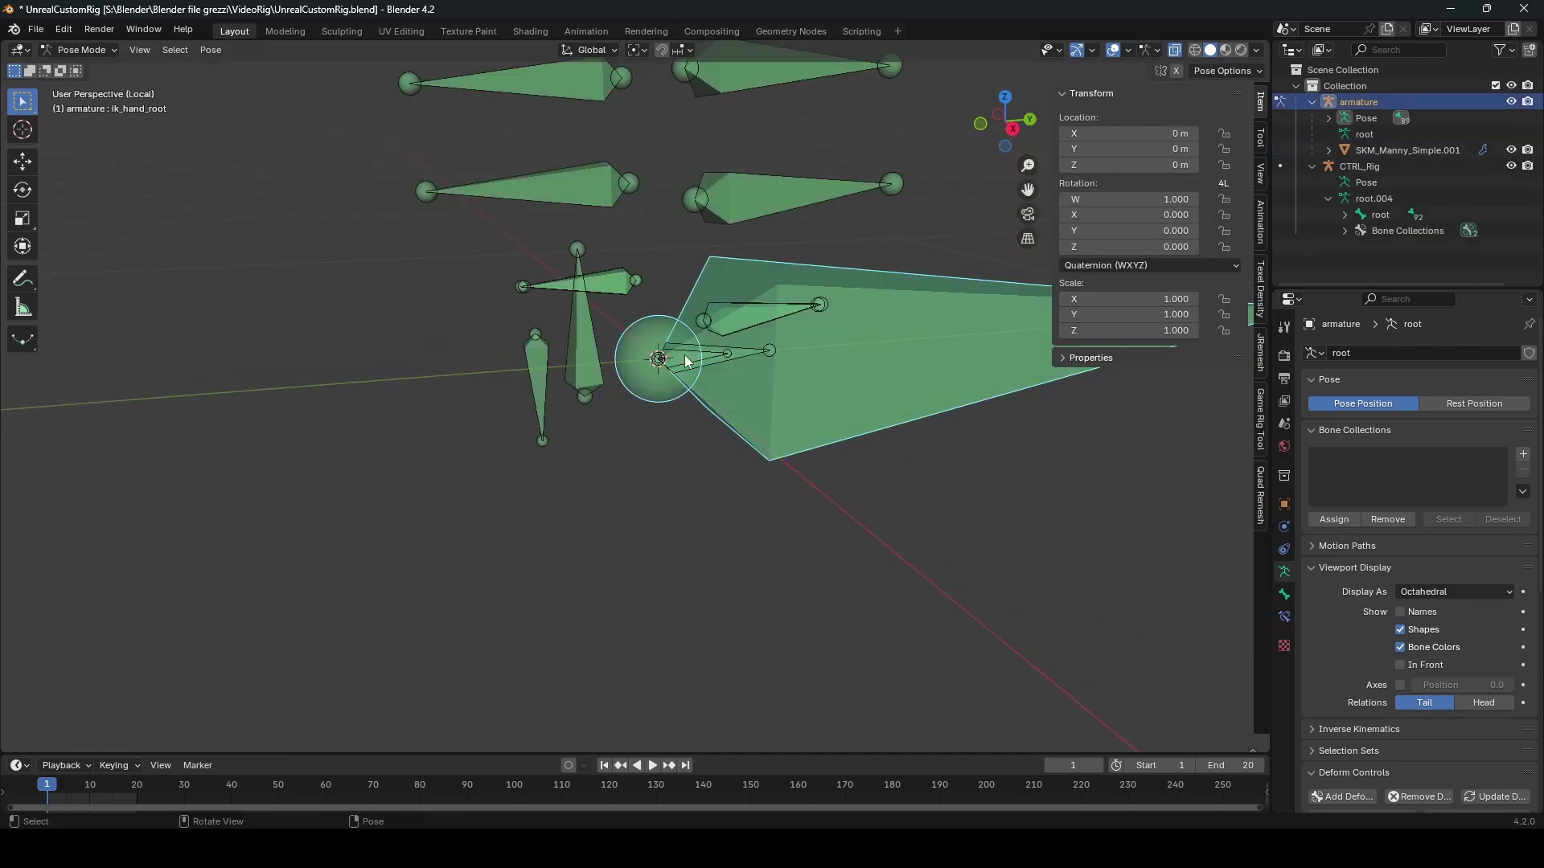
pyautogui.click(669, 359)
pyautogui.click(669, 359)
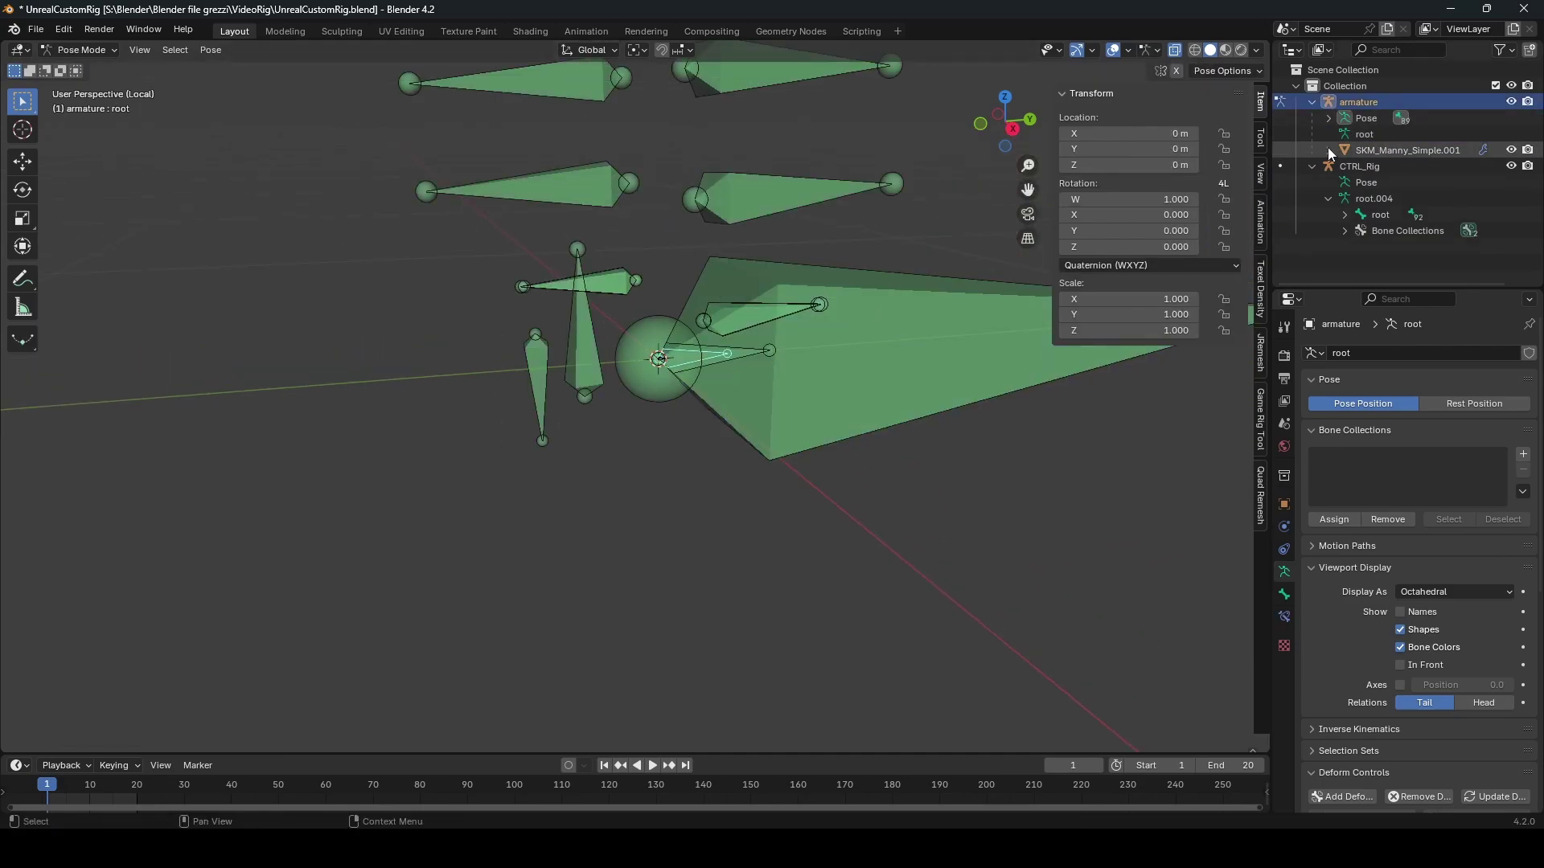
pyautogui.click(1328, 117)
pyautogui.click(1344, 134)
# Step: Test-move the MHC_Ik_Foot_l control of CTRL_Rig in Pose Mode and inspect the rig's legs and upper body
pyautogui.hotkey('ctrl', 'Tab')
pyautogui.moveTo(697, 426); pyautogui.dragTo(753, 431, button='middle')
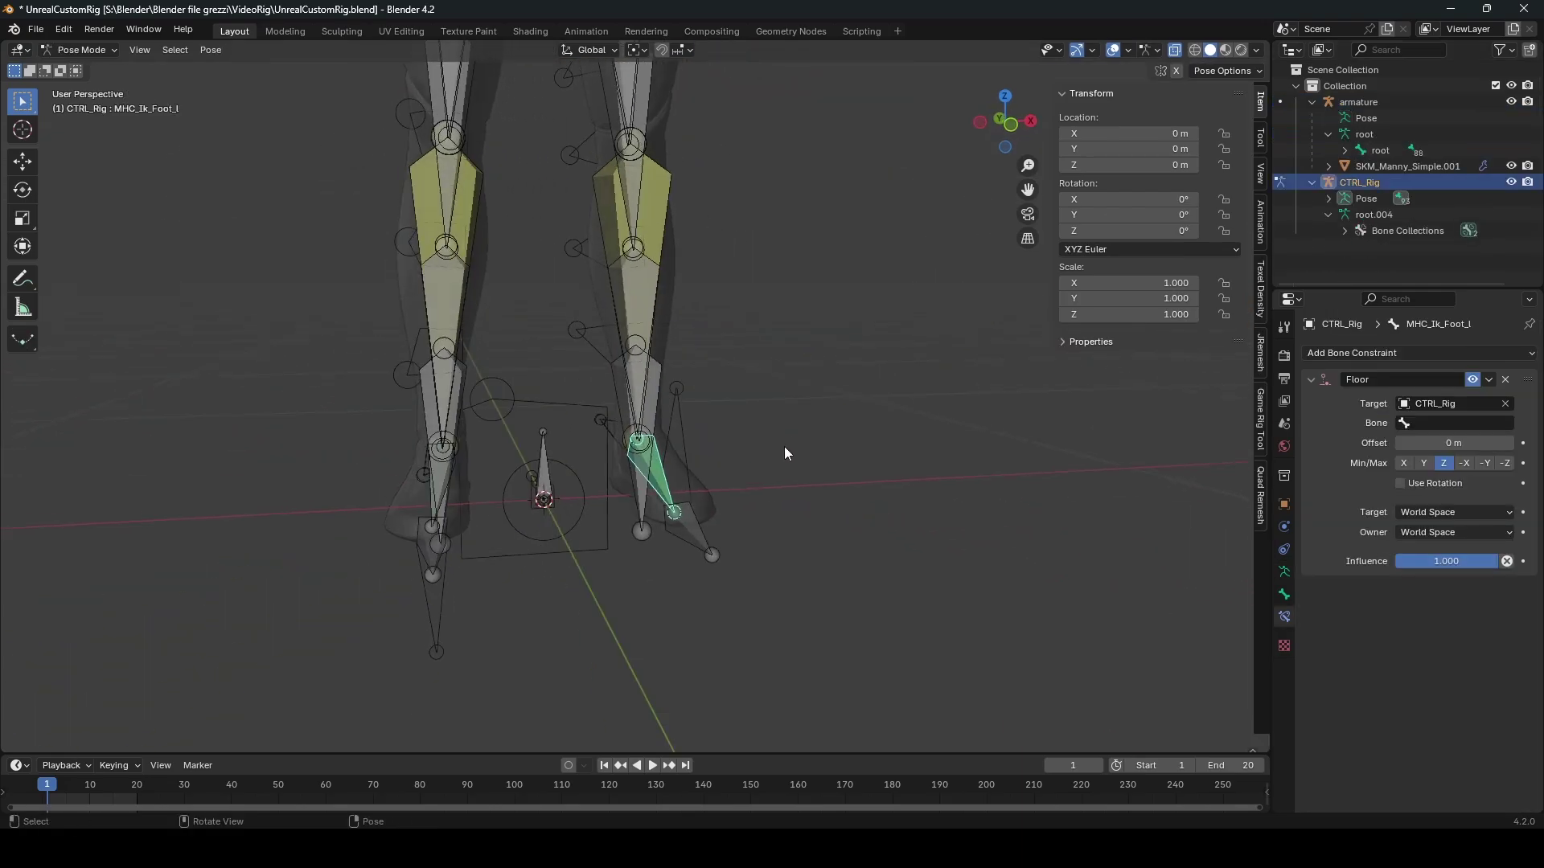
pyautogui.press('g')
pyautogui.rightClick(624, 389)
pyautogui.moveTo(587, 303)
pyautogui.mouseDown(button='middle')
pyautogui.moveTo(672, 300)
pyautogui.moveTo(667, 436)
pyautogui.moveTo(649, 214)
pyautogui.moveTo(770, 331)
pyautogui.moveTo(582, 284)
pyautogui.mouseUp(button='middle')
pyautogui.moveTo(545, 429); pyautogui.dragTo(499, 234, button='middle')
pyautogui.moveTo(486, 350); pyautogui.dragTo(819, 415, button='middle')
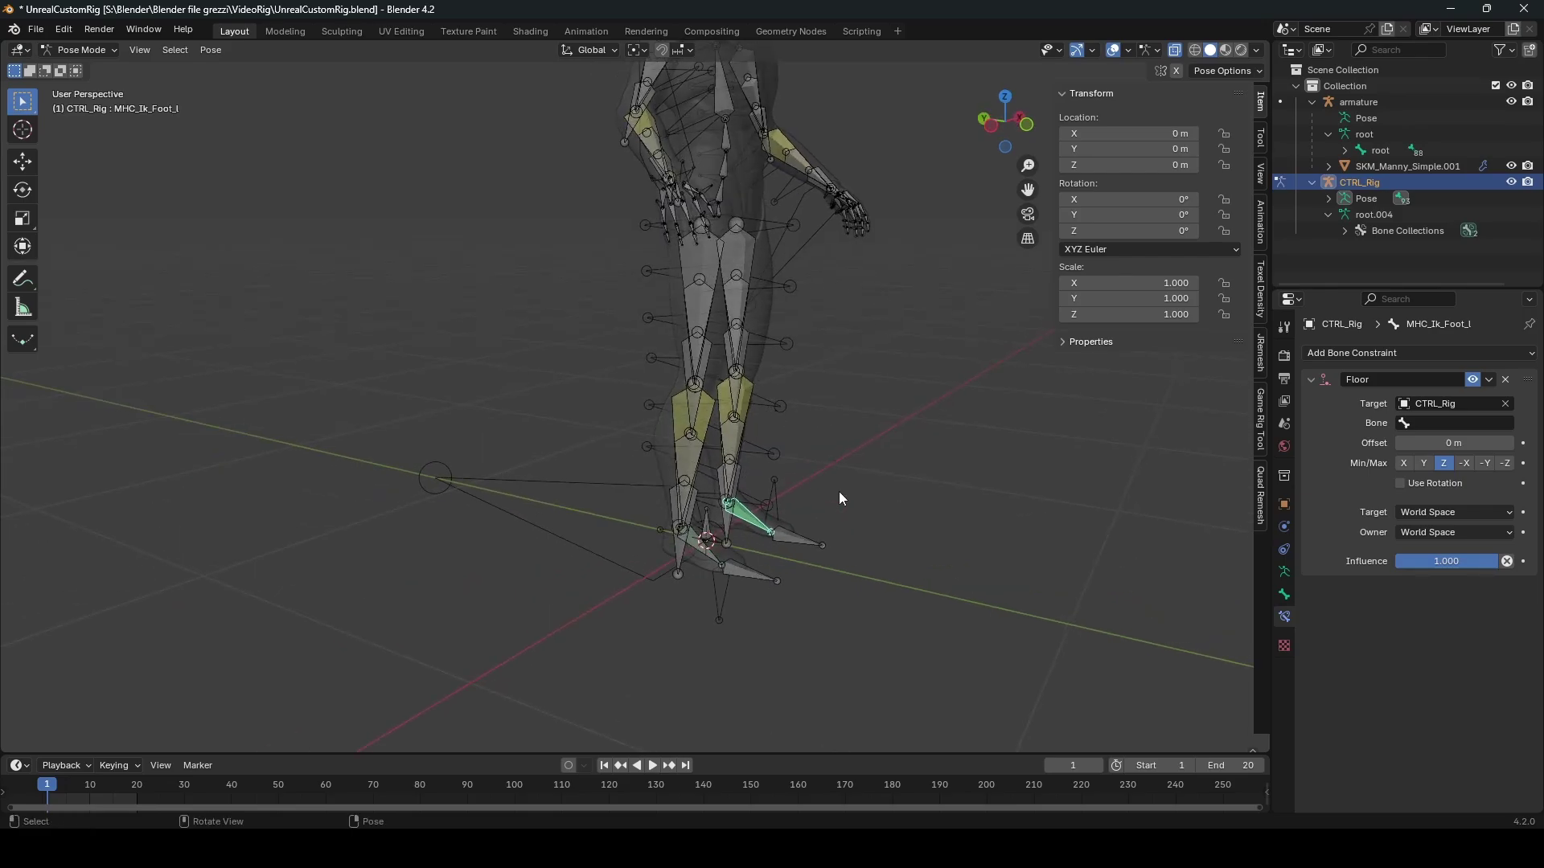
pyautogui.moveTo(815, 502); pyautogui.dragTo(708, 428, button='middle')
pyautogui.keyDown('shift'); pyautogui.moveTo(674, 88); pyautogui.dragTo(657, 398, button='middle'); pyautogui.keyUp('shift')
pyautogui.scroll(2, 658, 260)
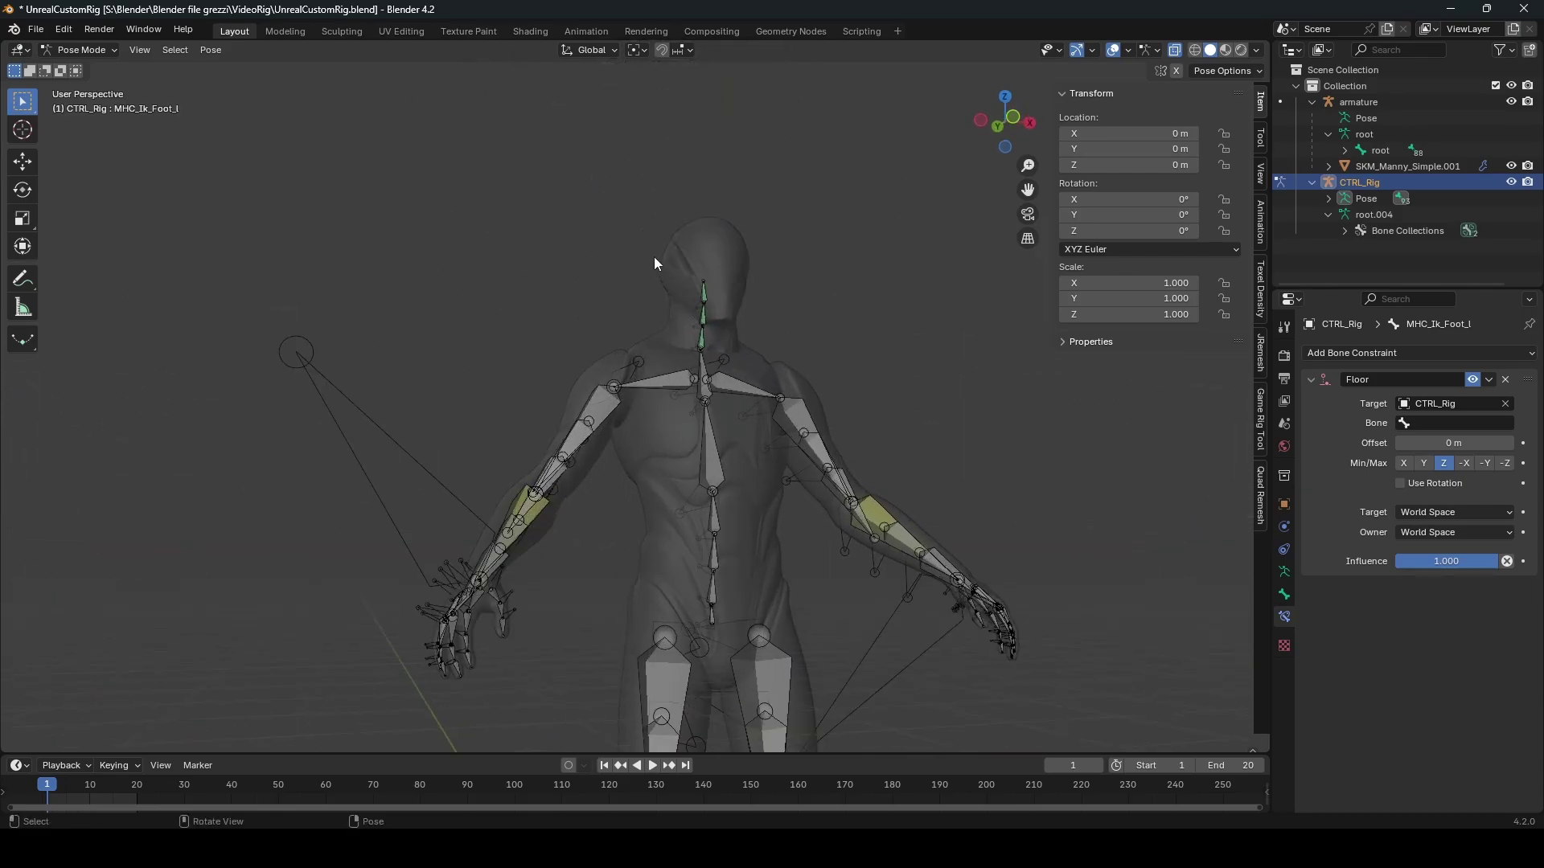
pyautogui.moveTo(759, 217); pyautogui.dragTo(899, 346, button='middle')
# Step: In Edit Mode on CTRL_Rig, extrude a bone about 0.11 m forward along Y from the tail of thigh_l at the left knee
pyautogui.press('Tab')
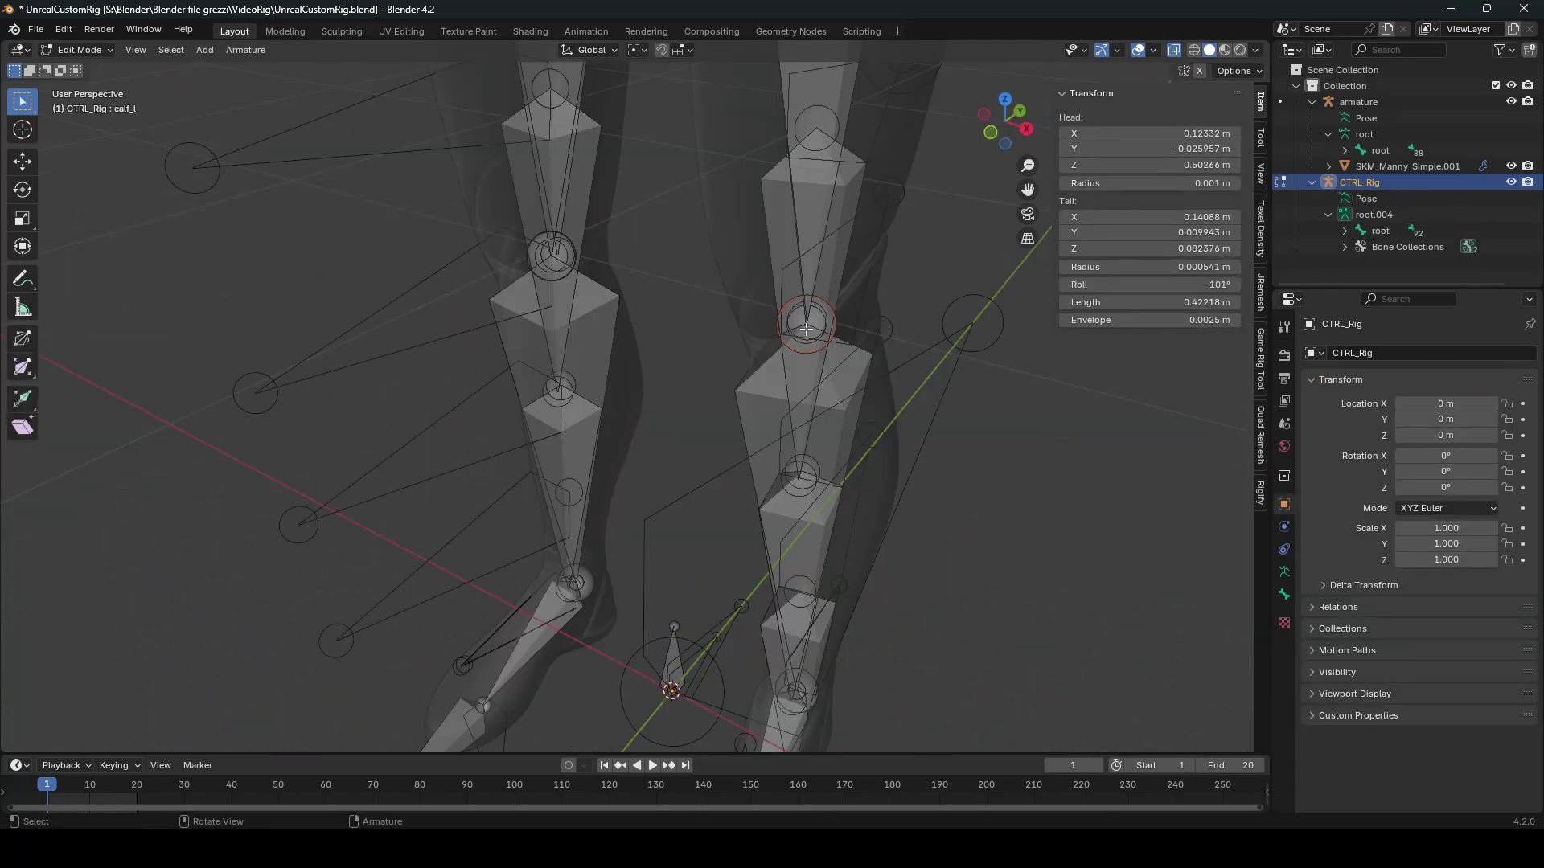
pyautogui.scroll(-4, 740, 388)
pyautogui.moveTo(739, 388); pyautogui.dragTo(708, 420, button='middle')
pyautogui.scroll(-3, 693, 376)
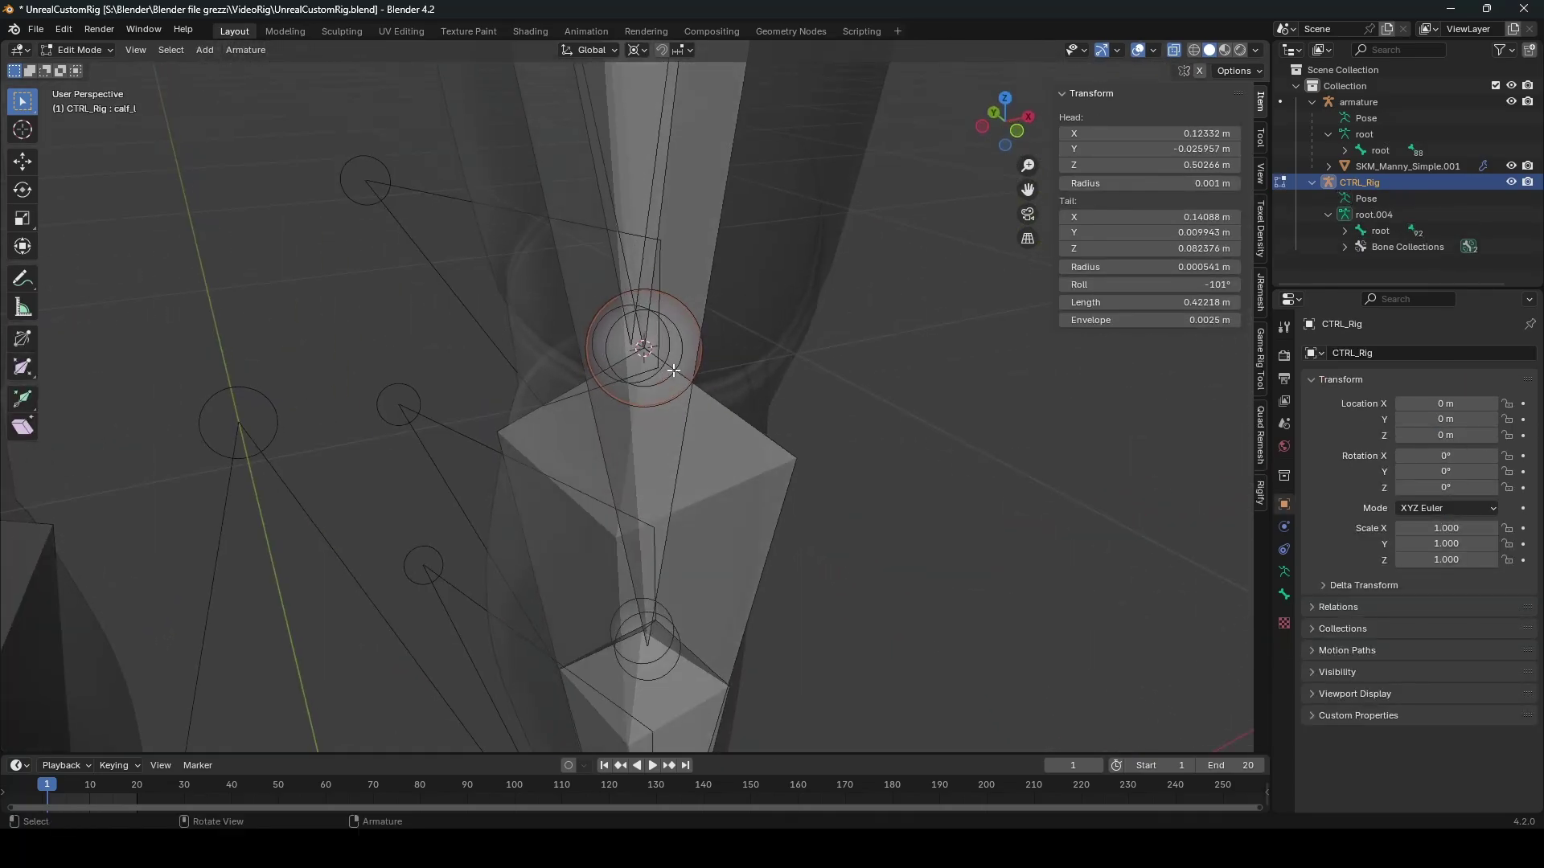
pyautogui.click(644, 334)
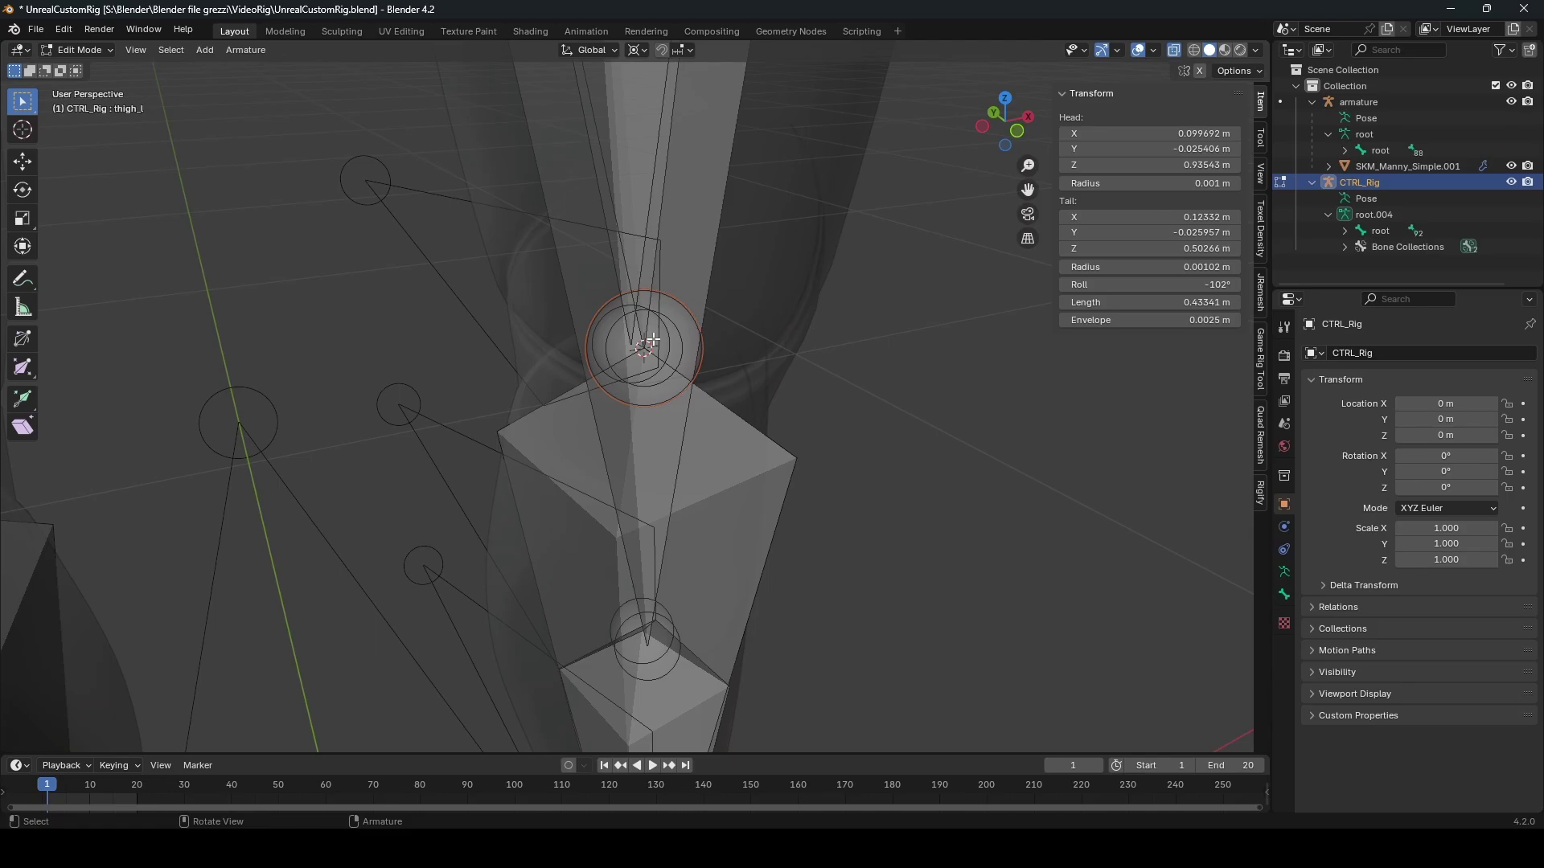
pyautogui.scroll(-3, 668, 352)
pyautogui.press('KP_7')
pyautogui.press('e')
pyautogui.press('y')
pyautogui.click(642, 517)
# Step: Clear the extruded knee bone's parent and move the bone about 0.07 m forward along Y
pyautogui.hotkey('alt', 'p')
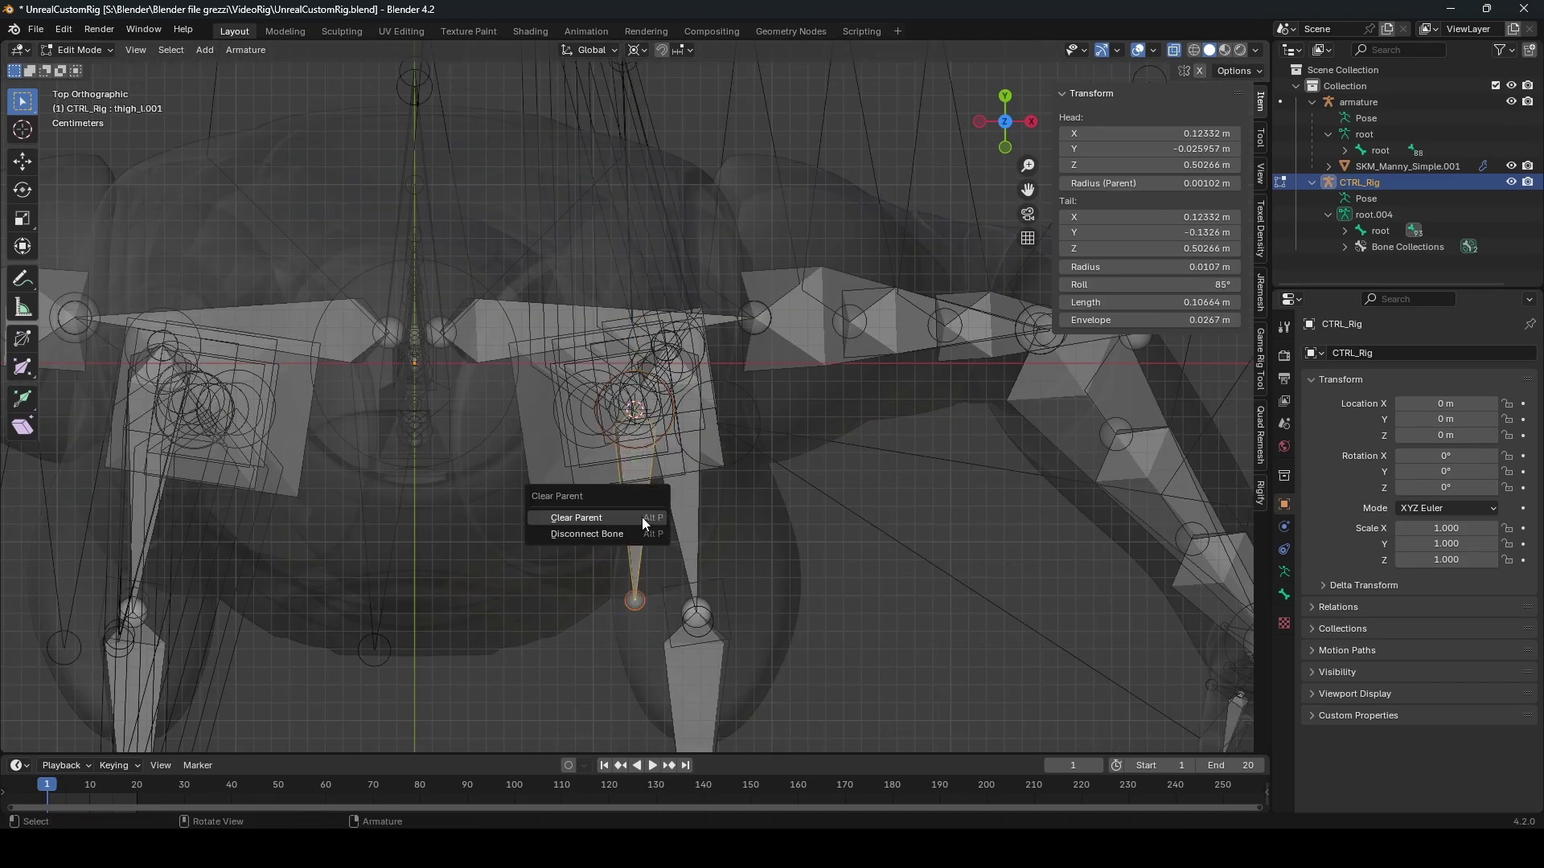
pyautogui.click(642, 518)
pyautogui.click(1034, 572)
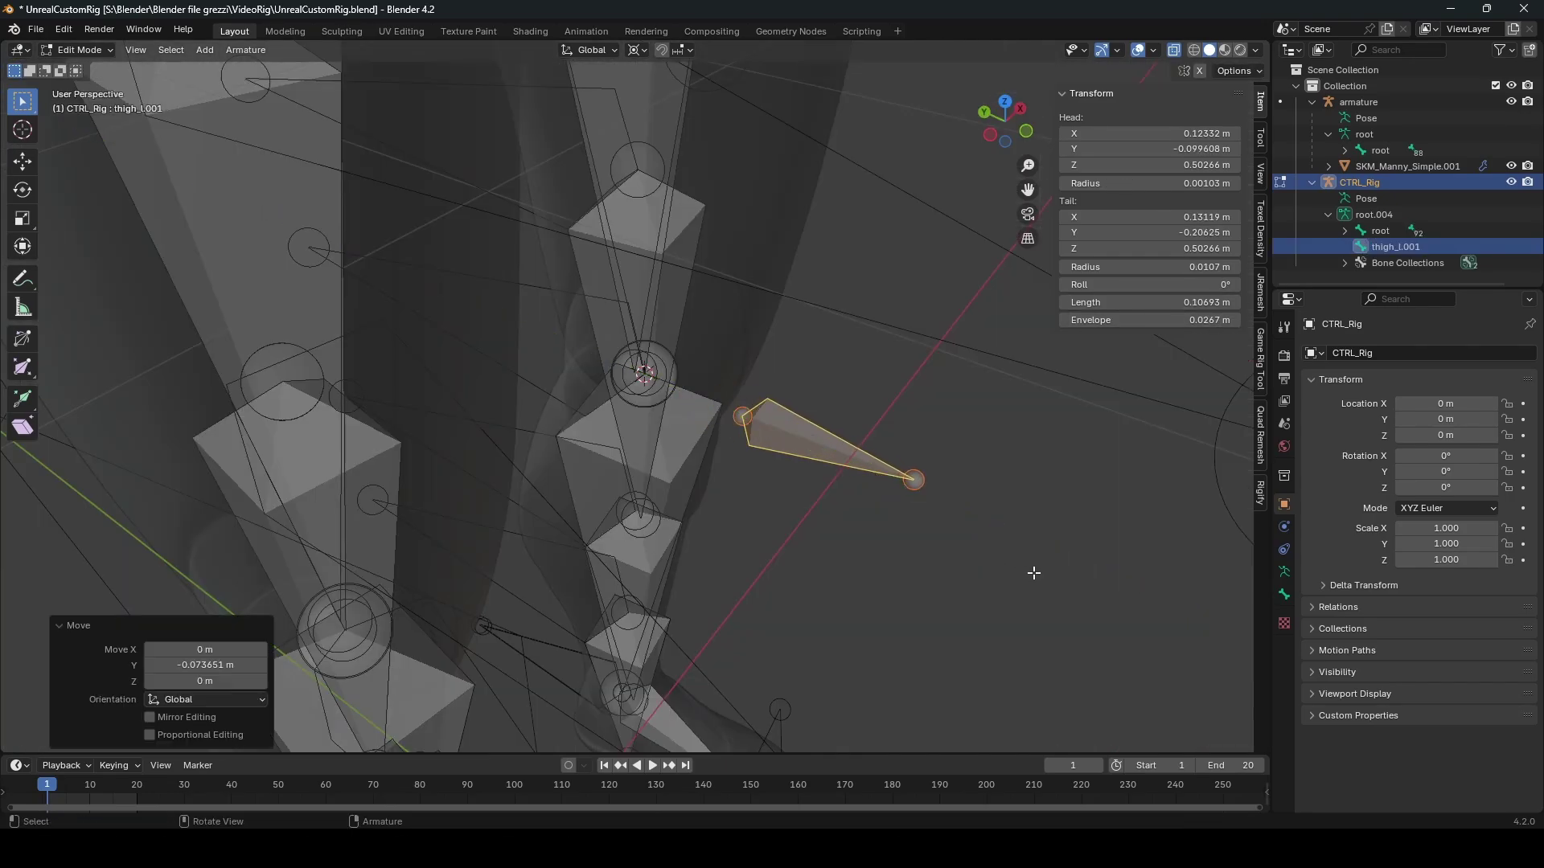
# Step: Move the detached knee bone about 0.26 m further forward along Y, in front of the left leg
pyautogui.moveTo(928, 512); pyautogui.dragTo(900, 472, button='middle')
pyautogui.press('KP_3')
pyautogui.press('KP_7')
pyautogui.scroll(-3, 845, 499)
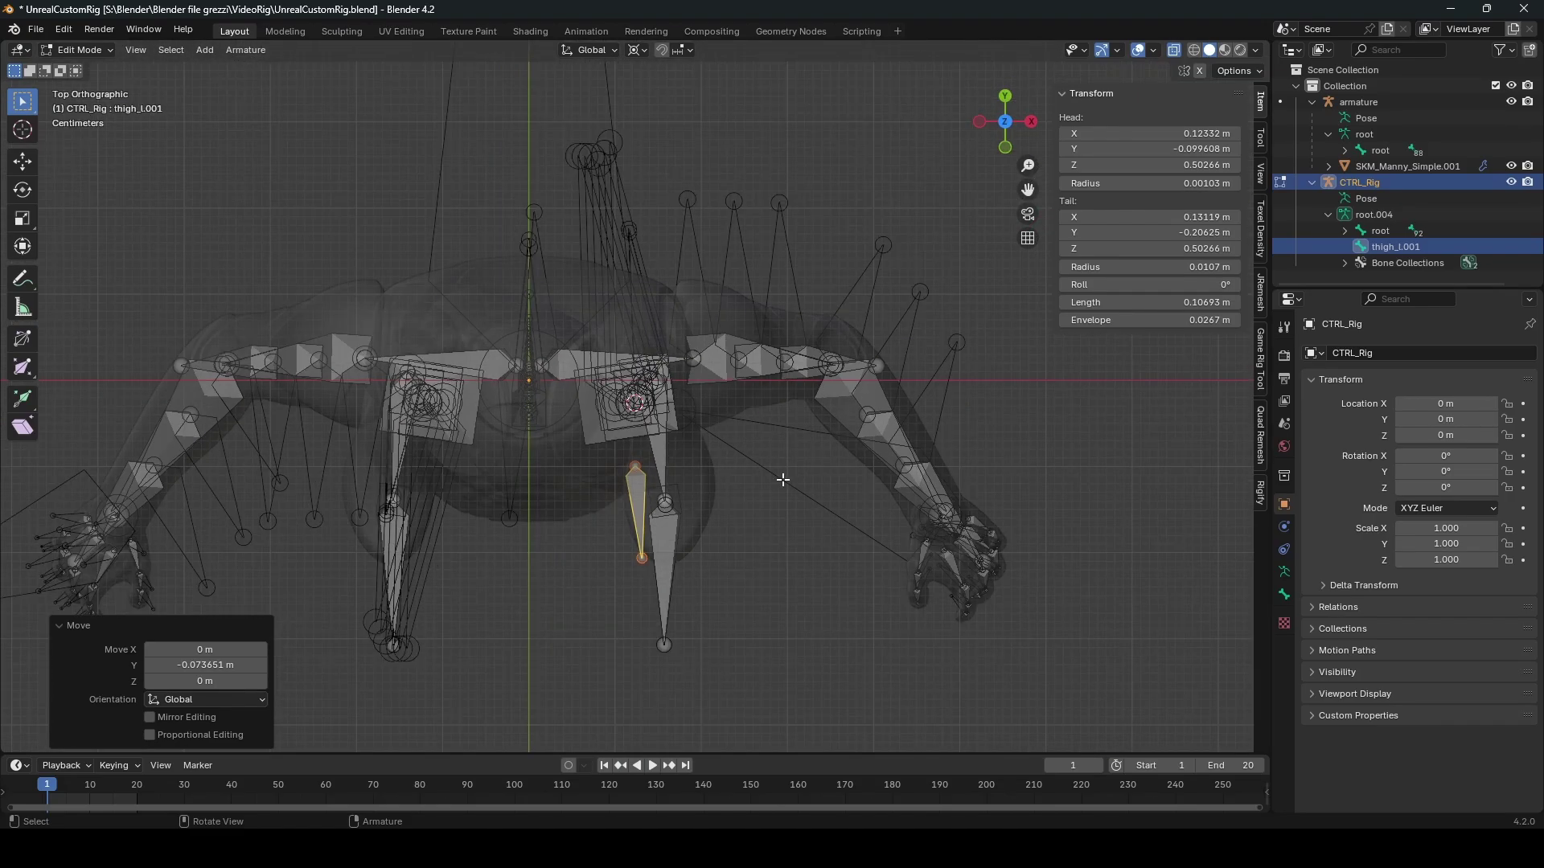
pyautogui.press('g')
pyautogui.press('y')
pyautogui.click(784, 699)
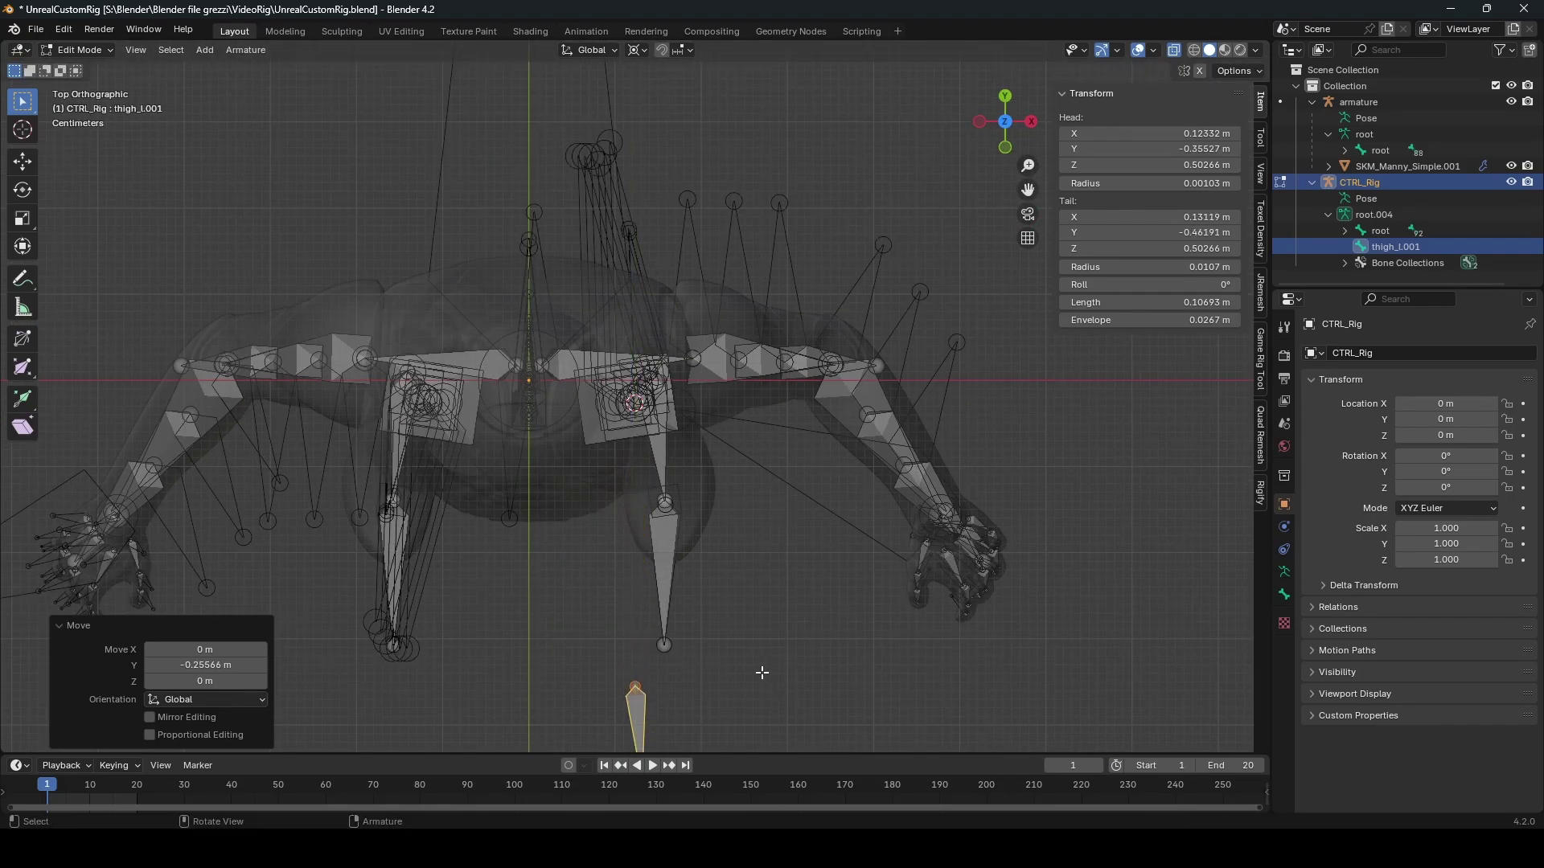
# Step: Draw an annotation arrow in top view from the left knee past the foot to mark the leg's direction
pyautogui.scroll(-1, 765, 672)
pyautogui.keyDown('shift'); pyautogui.moveTo(604, 361); pyautogui.dragTo(594, 268, button='middle'); pyautogui.keyUp('shift')
pyautogui.click(22, 278)
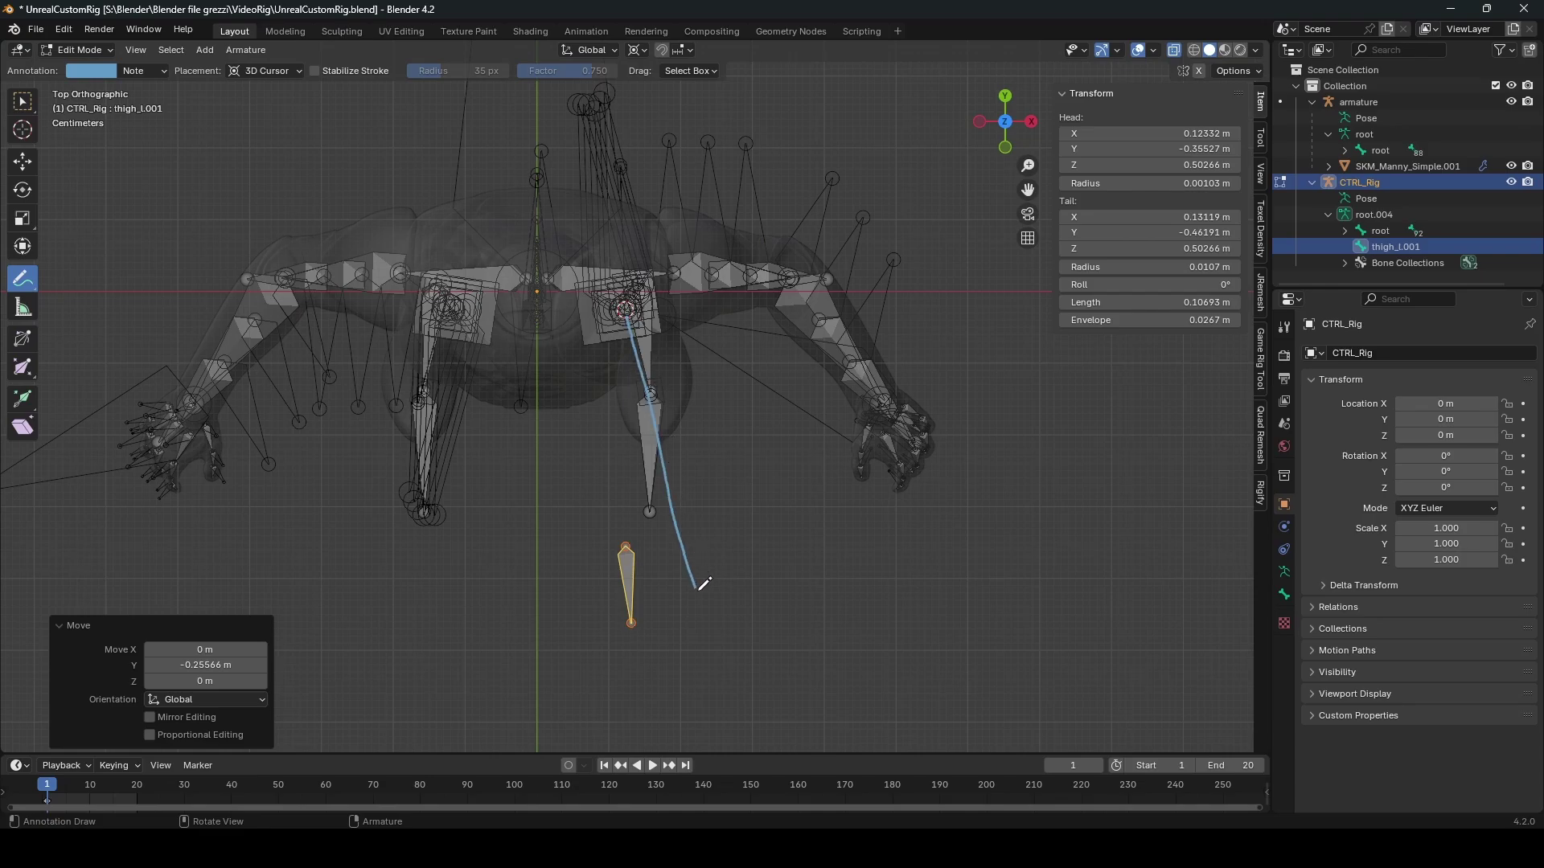
pyautogui.moveTo(702, 580); pyautogui.dragTo(705, 599)
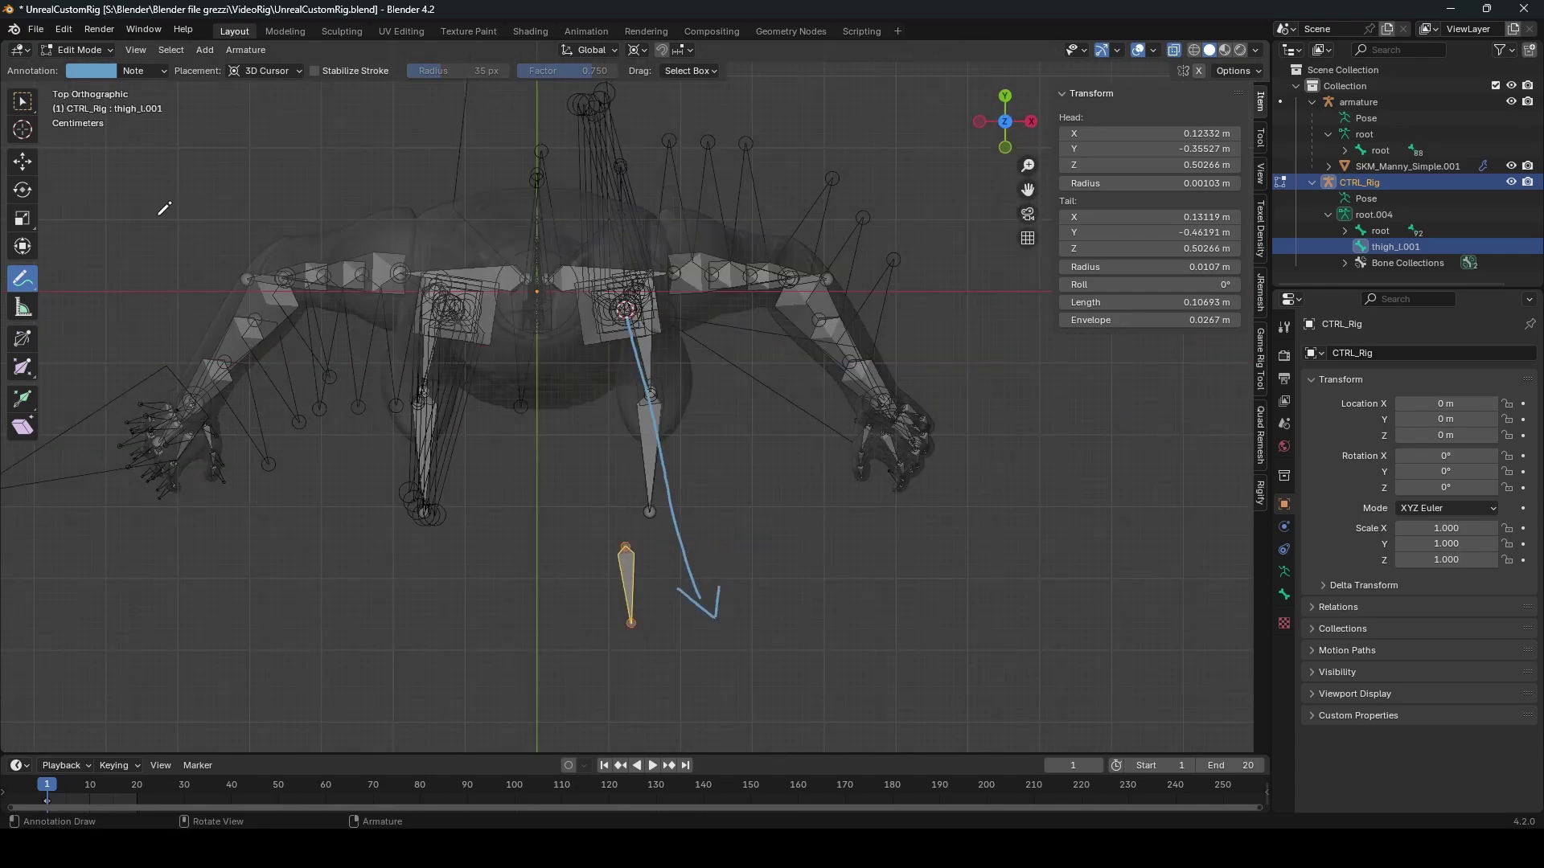
pyautogui.click(23, 101)
# Step: Shift the detached bone about 0.08 m outward along X to line up with the left leg's direction
pyautogui.press('g')
pyautogui.press('x')
pyautogui.click(659, 654)
pyautogui.press('g')
pyautogui.keyDown('shift'); pyautogui.click(669, 655); pyautogui.keyUp('shift')
# Step: Rename the detached knee bone as MHC_Ik_foot_pole_l
pyautogui.moveTo(670, 656); pyautogui.dragTo(648, 395, button='middle')
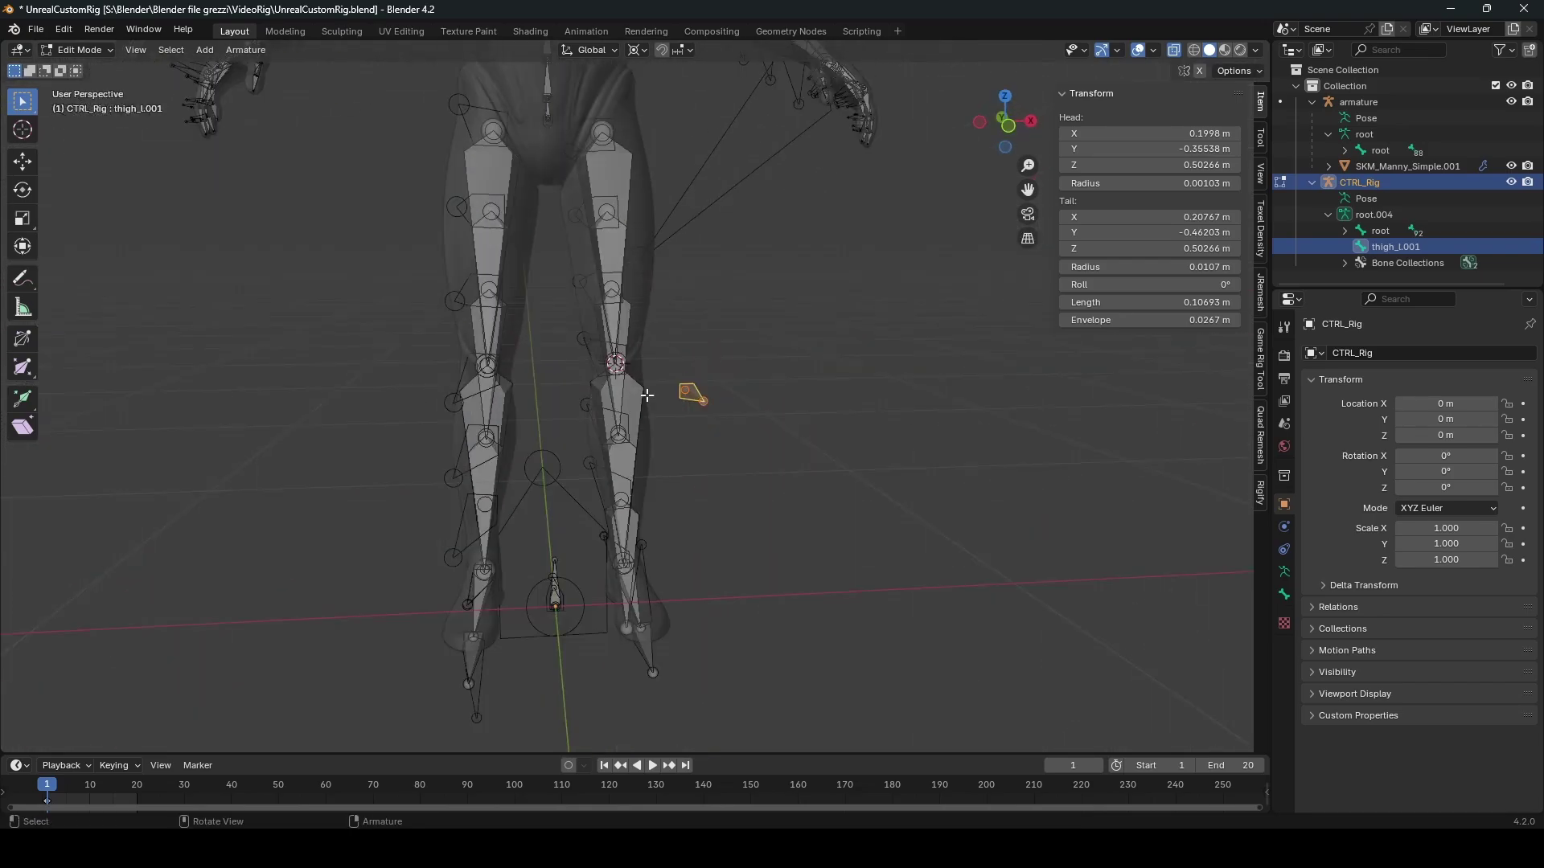
pyautogui.press('F2')
pyautogui.write('MHC_Ik_foot_L_po')
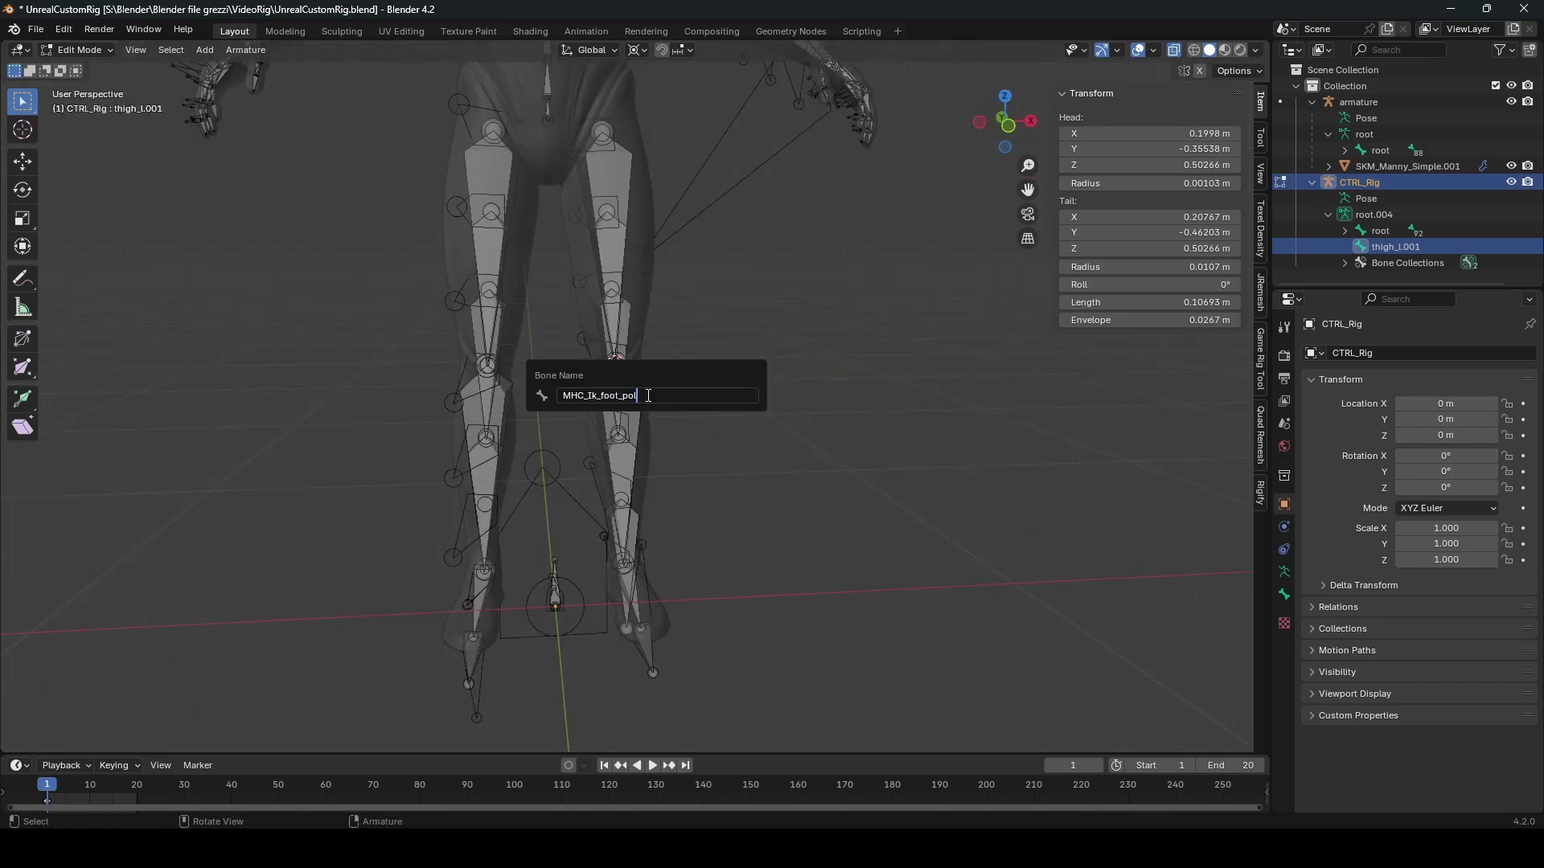
pyautogui.write('e_l')
pyautogui.press('Return')
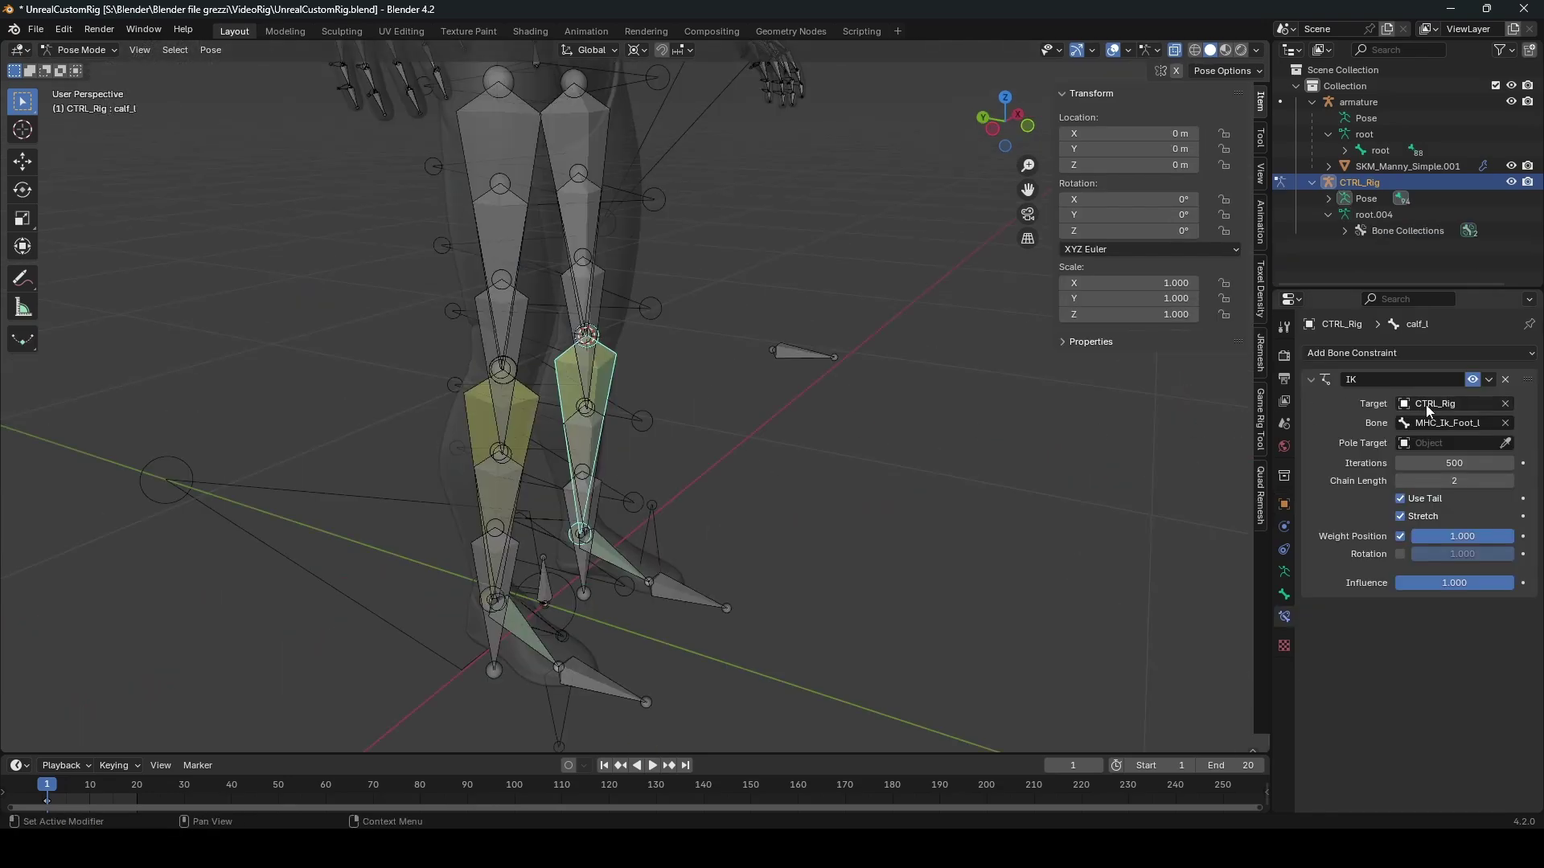
# Step: Set the pole target of calf_l's IK constraint to the MHC_Ik_foot_pole_l bone of CTRL_Rig
pyautogui.click(1447, 443)
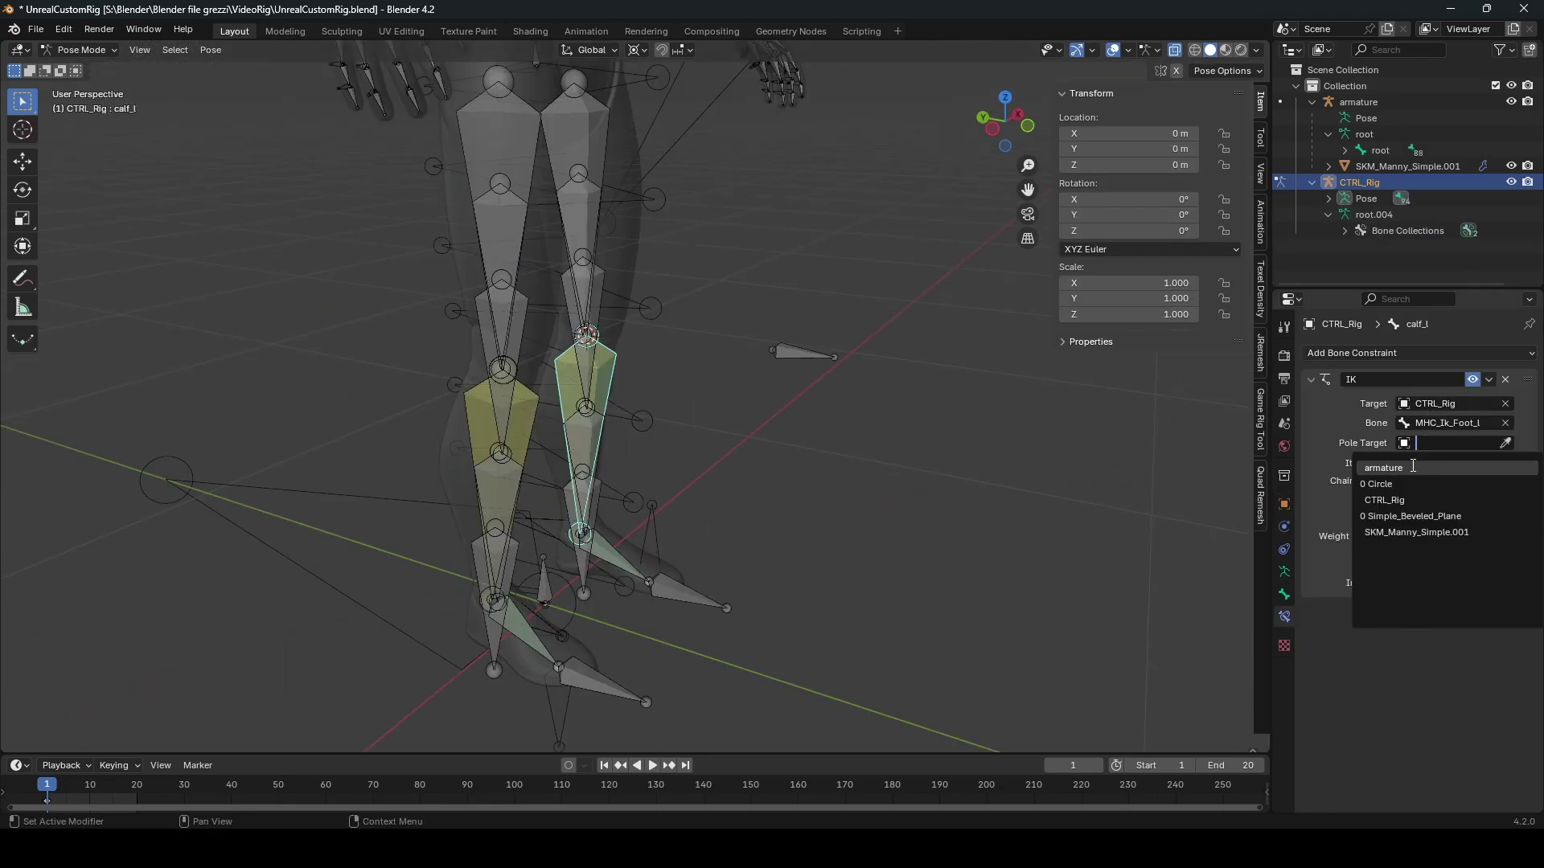
pyautogui.click(1457, 470)
pyautogui.click(1457, 467)
pyautogui.write('pole')
pyautogui.click(1454, 485)
# Step: Test the left knee's pole control by moving MHC_Ik_foot_pole_l in Pose Mode, and return to Edit Mode
pyautogui.click(854, 360)
pyautogui.moveTo(854, 360); pyautogui.dragTo(785, 397, button='middle')
pyautogui.press('g')
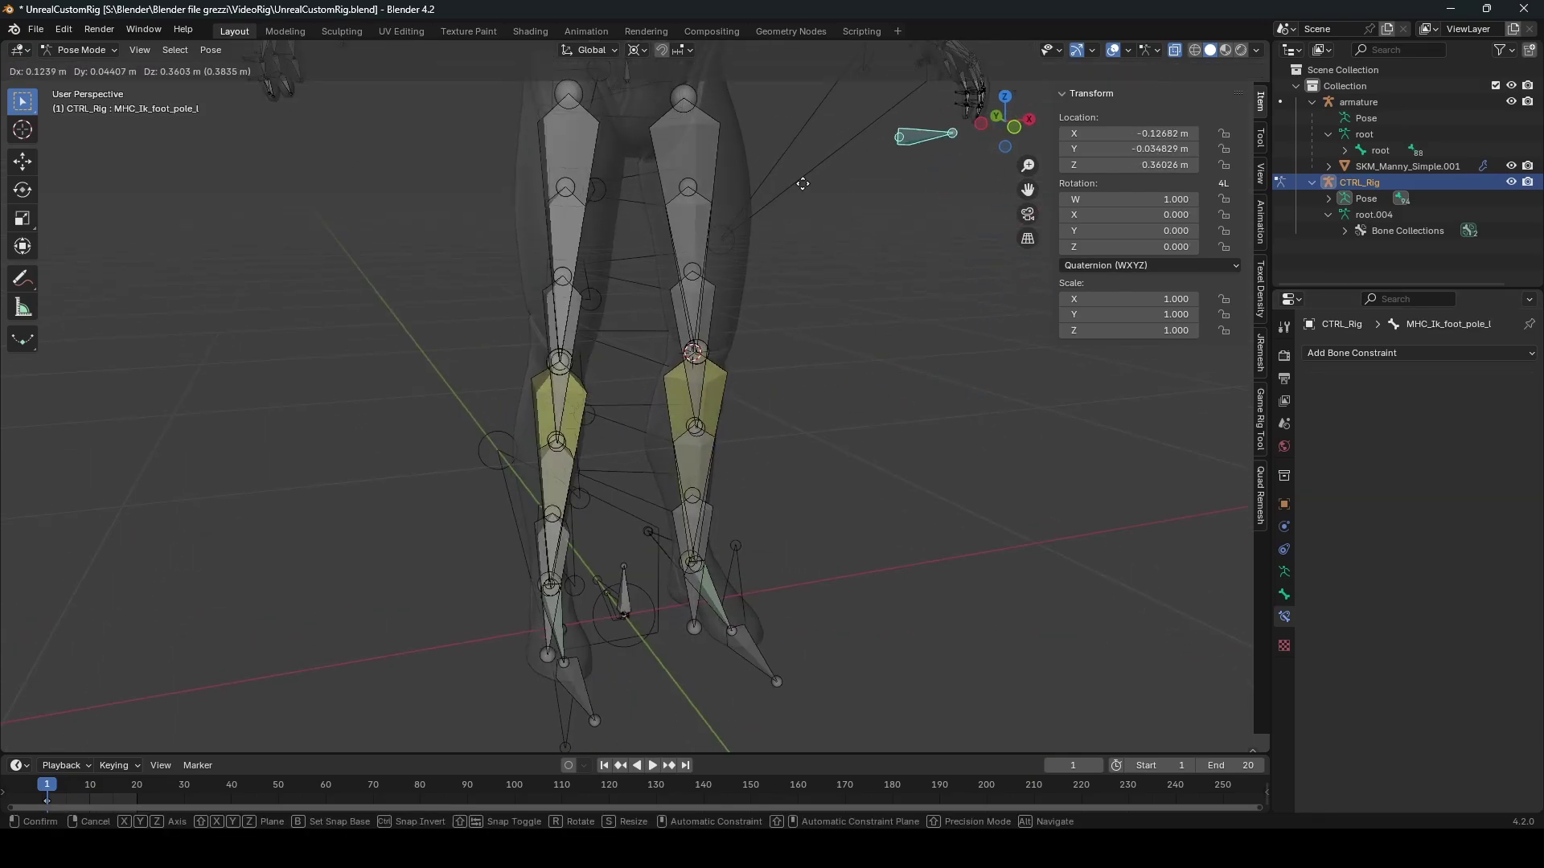
pyautogui.press('Escape')
pyautogui.moveTo(822, 496); pyautogui.dragTo(438, 385, button='middle')
pyautogui.press('Tab')
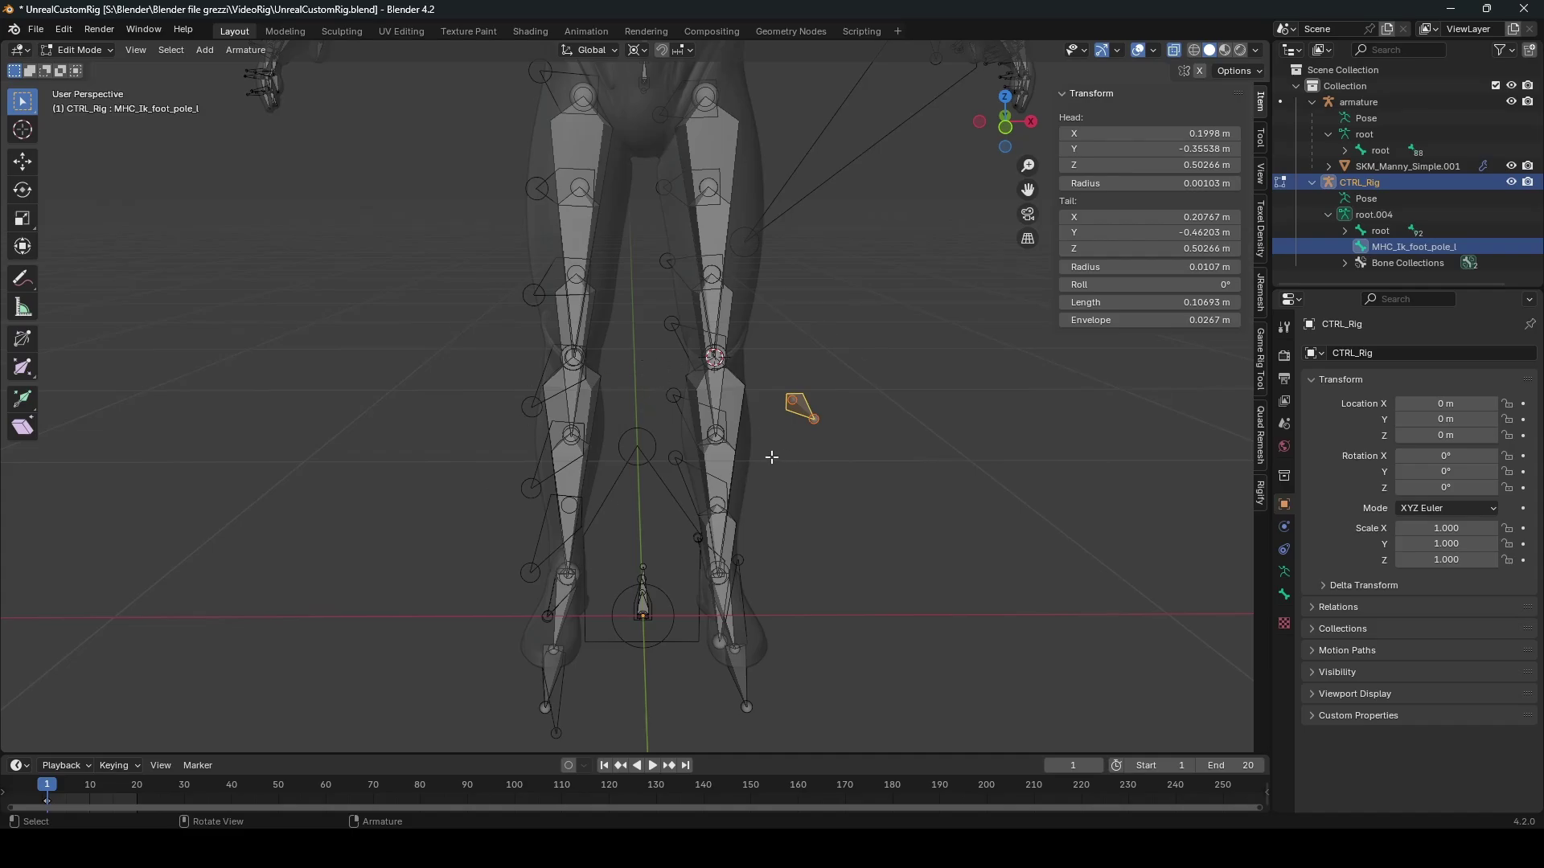
# Step: Symmetrize the MHC_Ik_foot_pole_l bone to the right leg's side and switch to Pose Mode
pyautogui.press('F3')
pyautogui.write('symme')
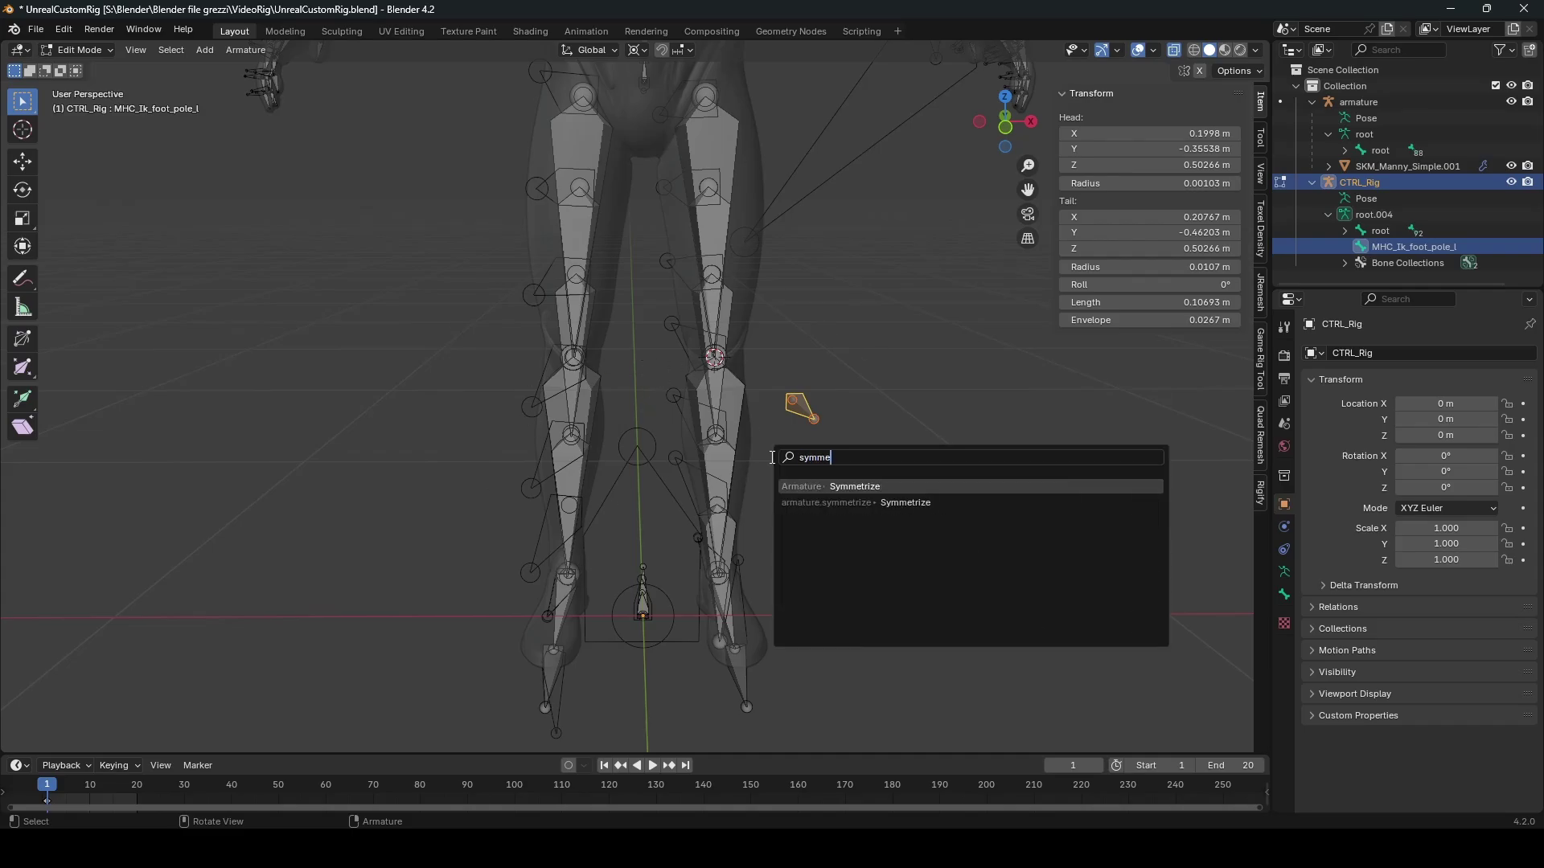
pyautogui.press('Return')
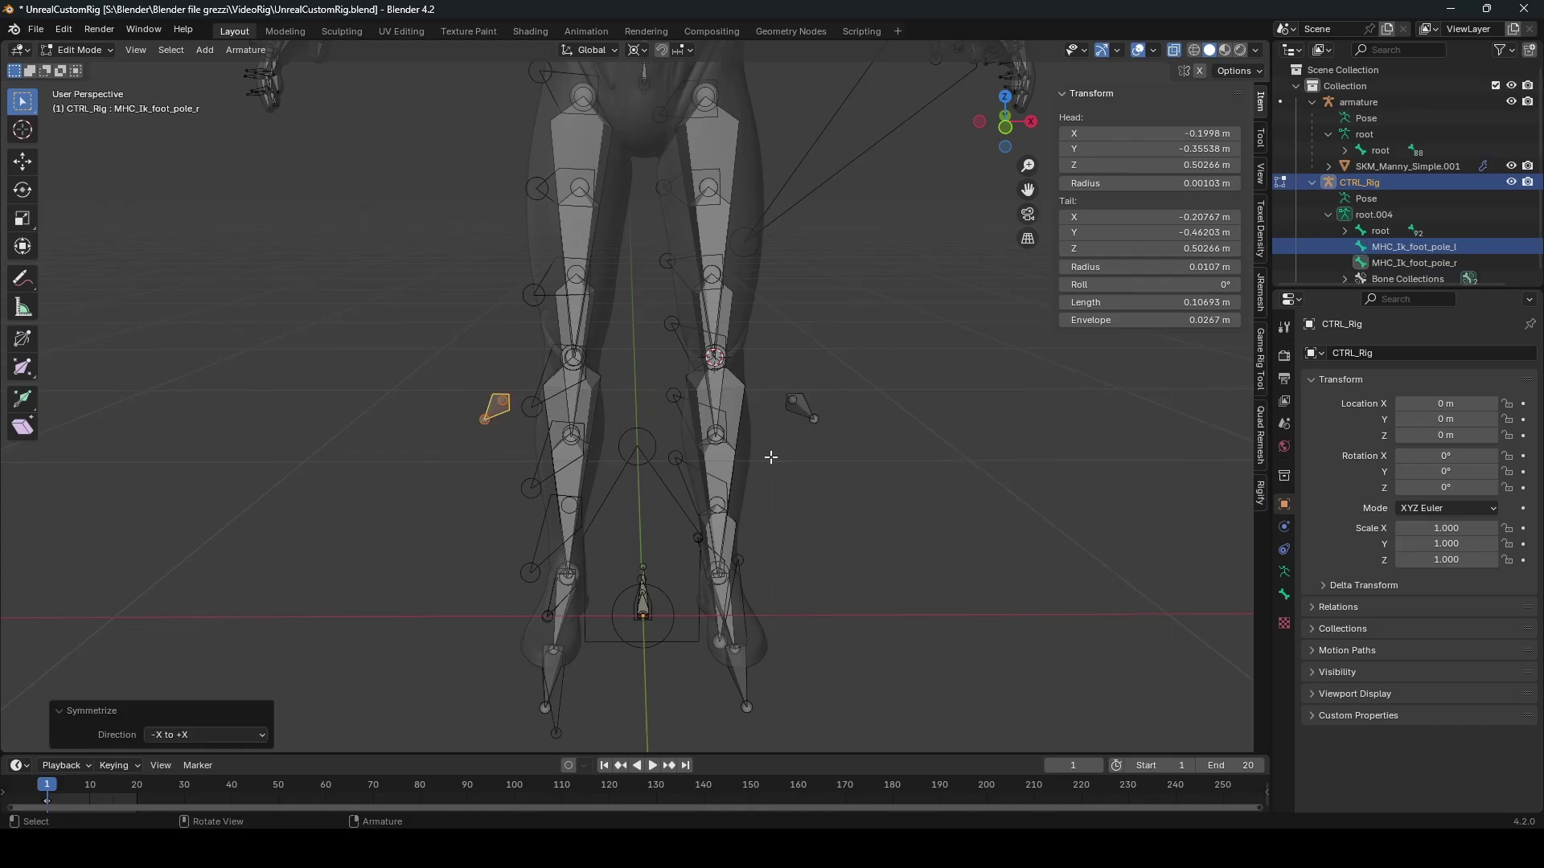
pyautogui.click(807, 413)
pyautogui.click(497, 408)
pyautogui.moveTo(497, 408); pyautogui.dragTo(118, 139, button='middle')
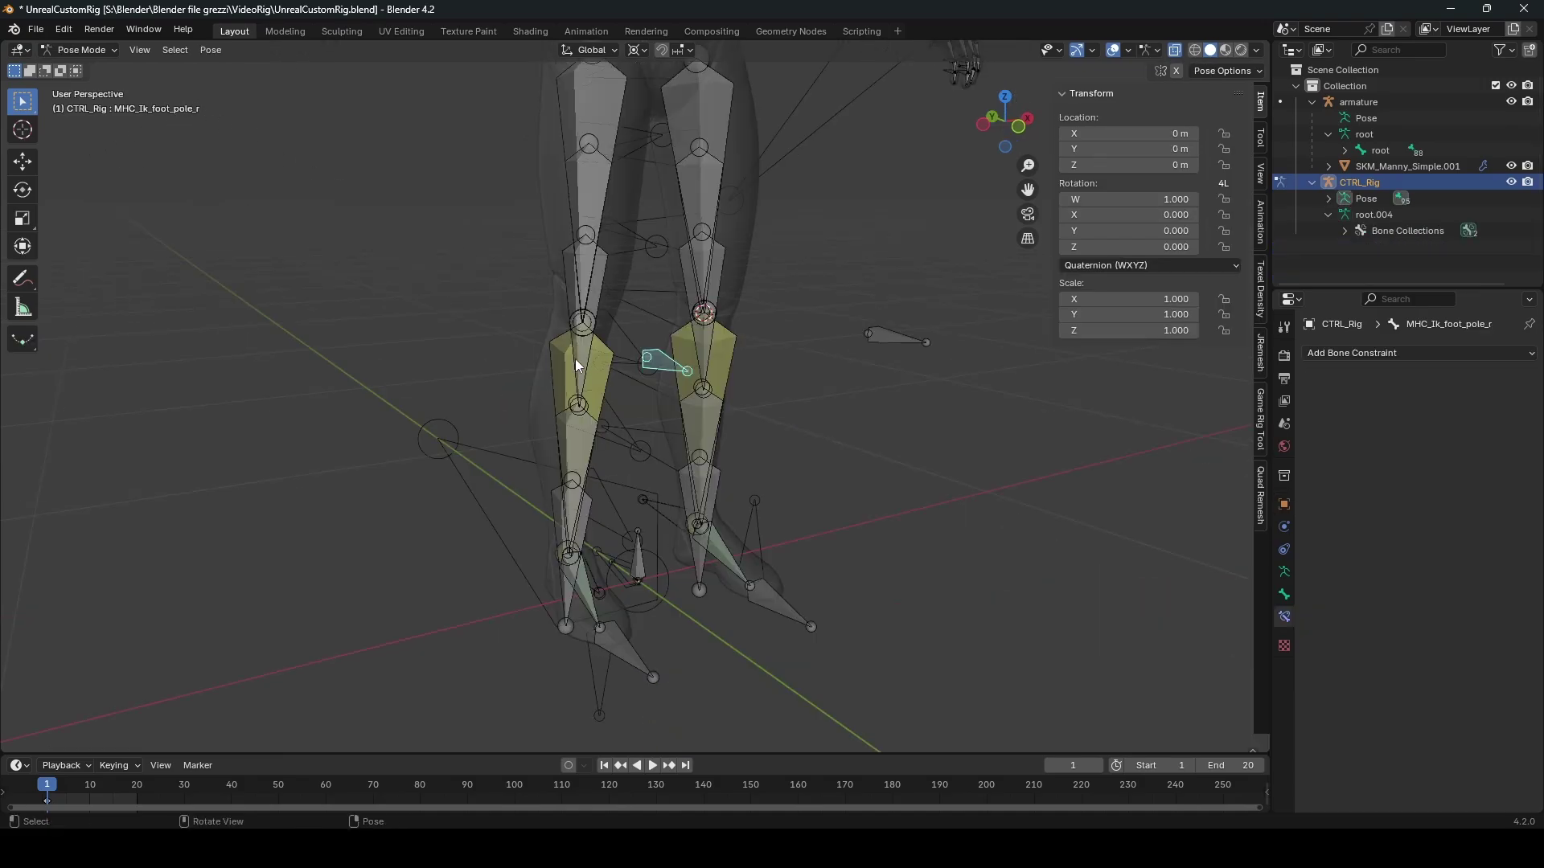
# Step: Set the pole target of calf_r's IK constraint to the MHC_Ik_foot_pole_r bone of CTRL_Rig
pyautogui.click(1505, 443)
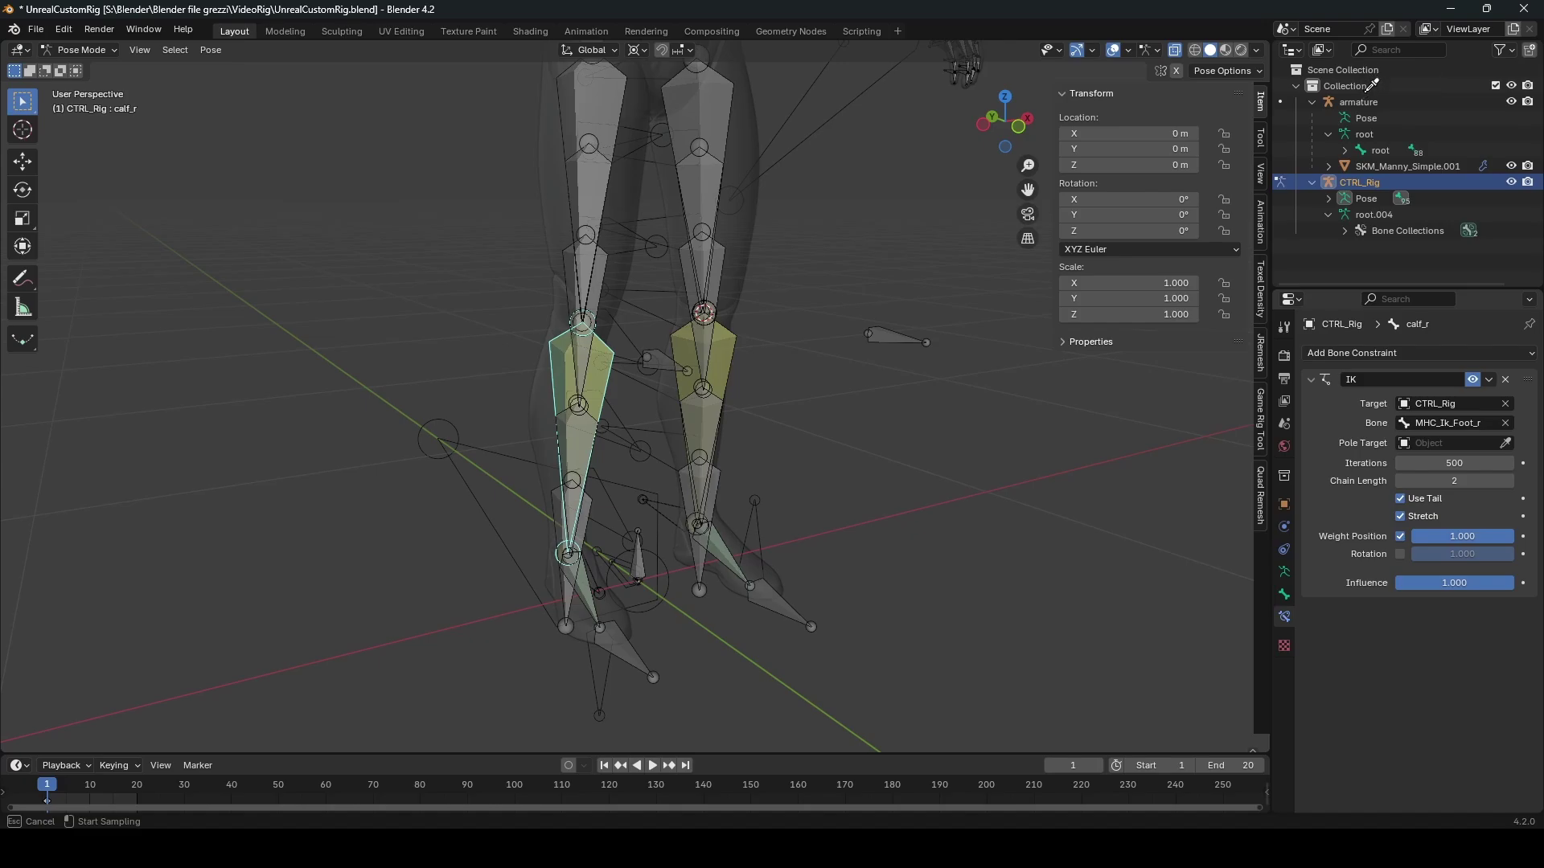
pyautogui.click(1363, 183)
pyautogui.click(1431, 462)
pyautogui.write('pole')
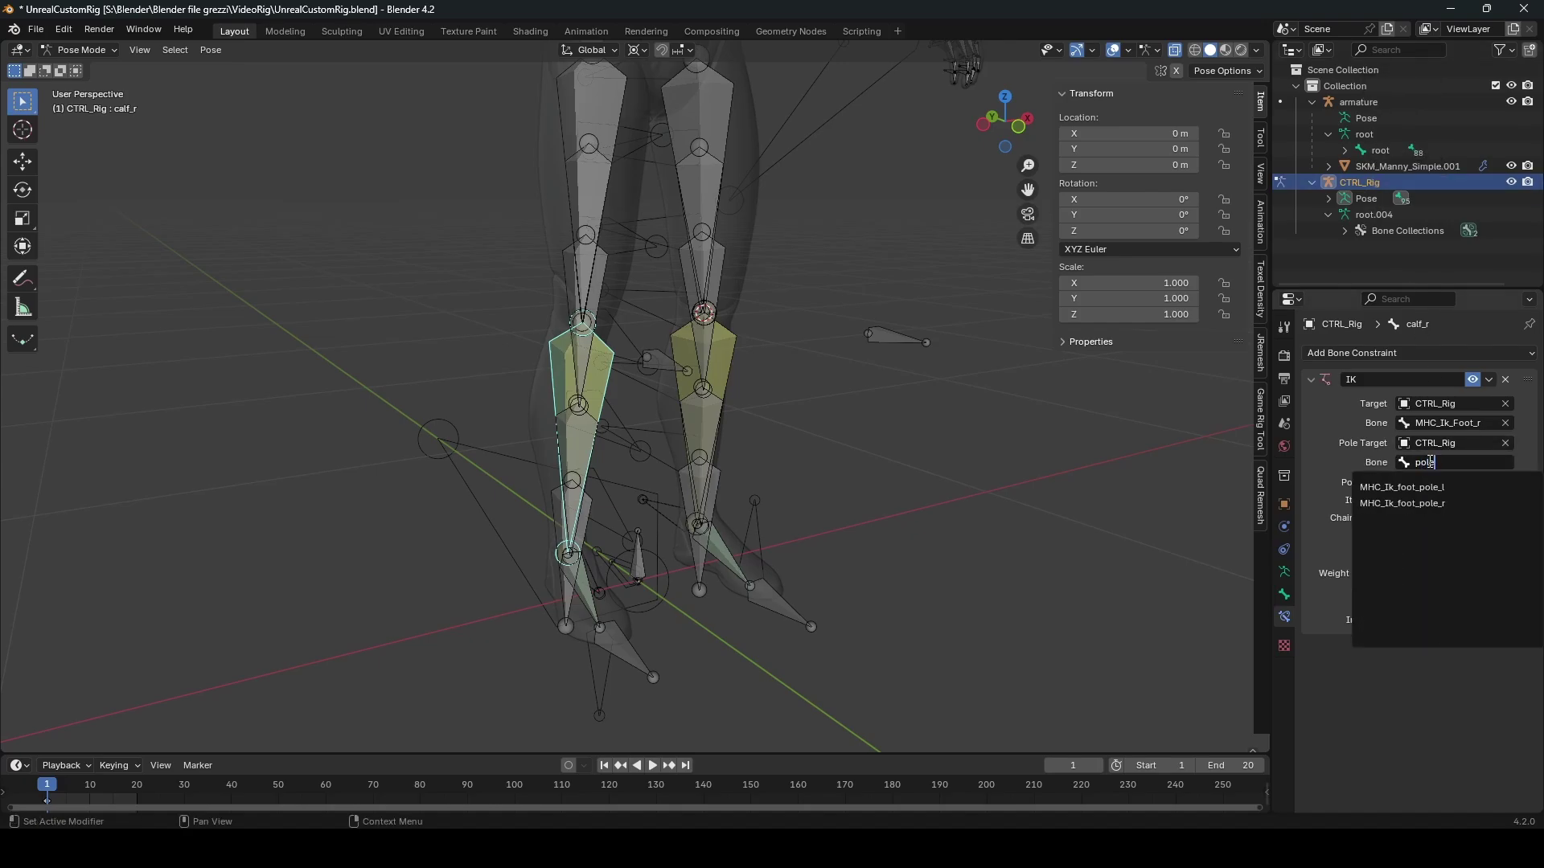
pyautogui.press('Down')
pyautogui.press('Down')
pyautogui.press('Return')
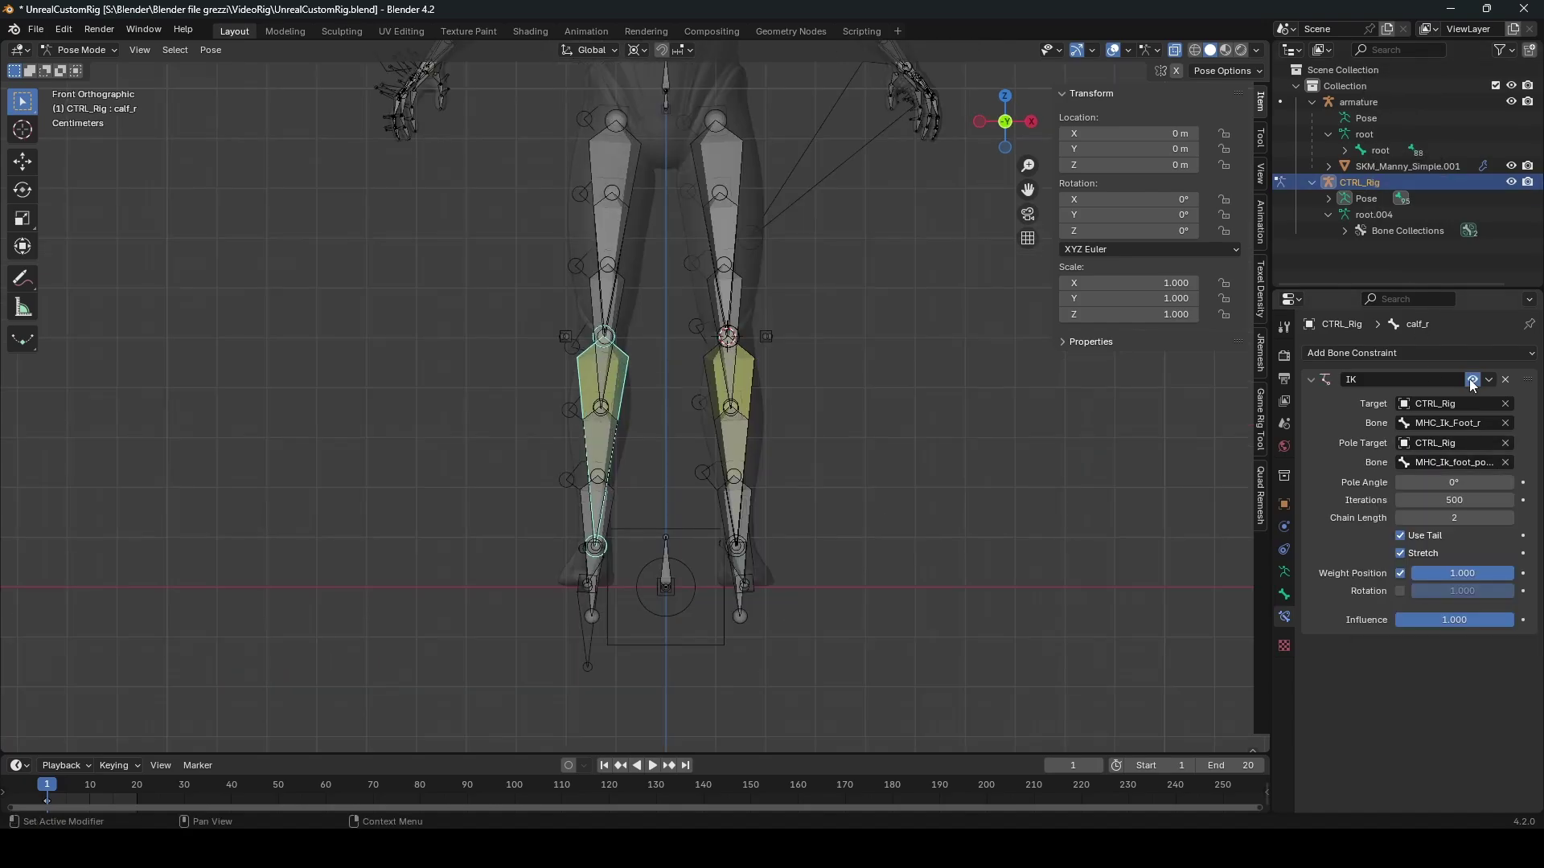
# Step: Scale both foot pole bones inward along global X to about 0.88 in Edit Mode, and check the calf IK in Pose Mode
pyautogui.click(1471, 380)
pyautogui.click(767, 338)
pyautogui.hotkey('ctrl', 'Tab')
pyautogui.click(699, 338)
pyautogui.press('s')
pyautogui.press('x')
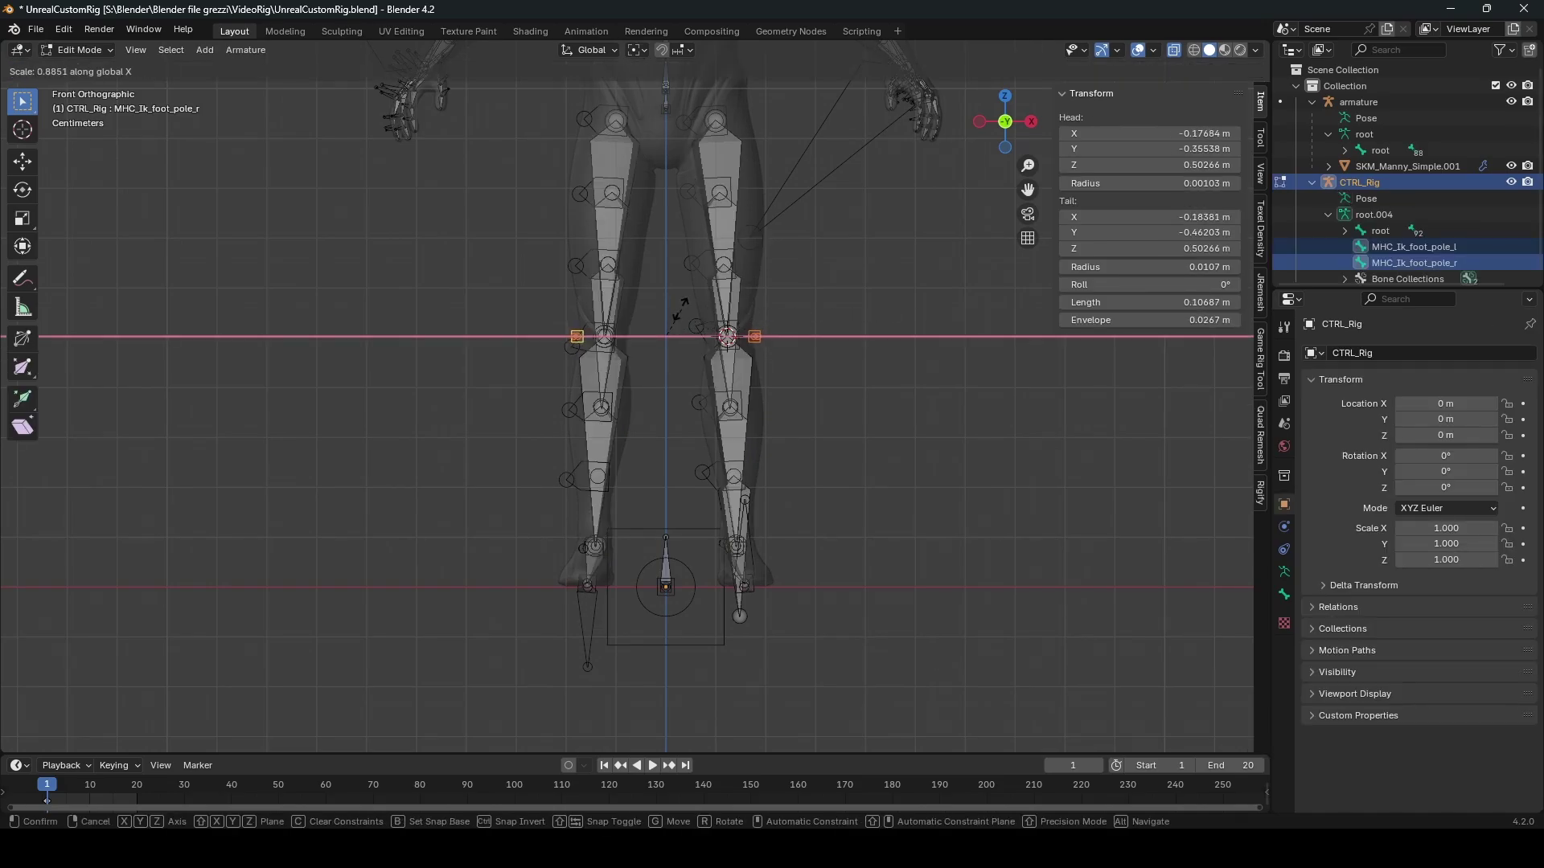
pyautogui.click(802, 316)
pyautogui.hotkey('ctrl', 'Tab')
pyautogui.click(649, 310)
pyautogui.click(622, 375)
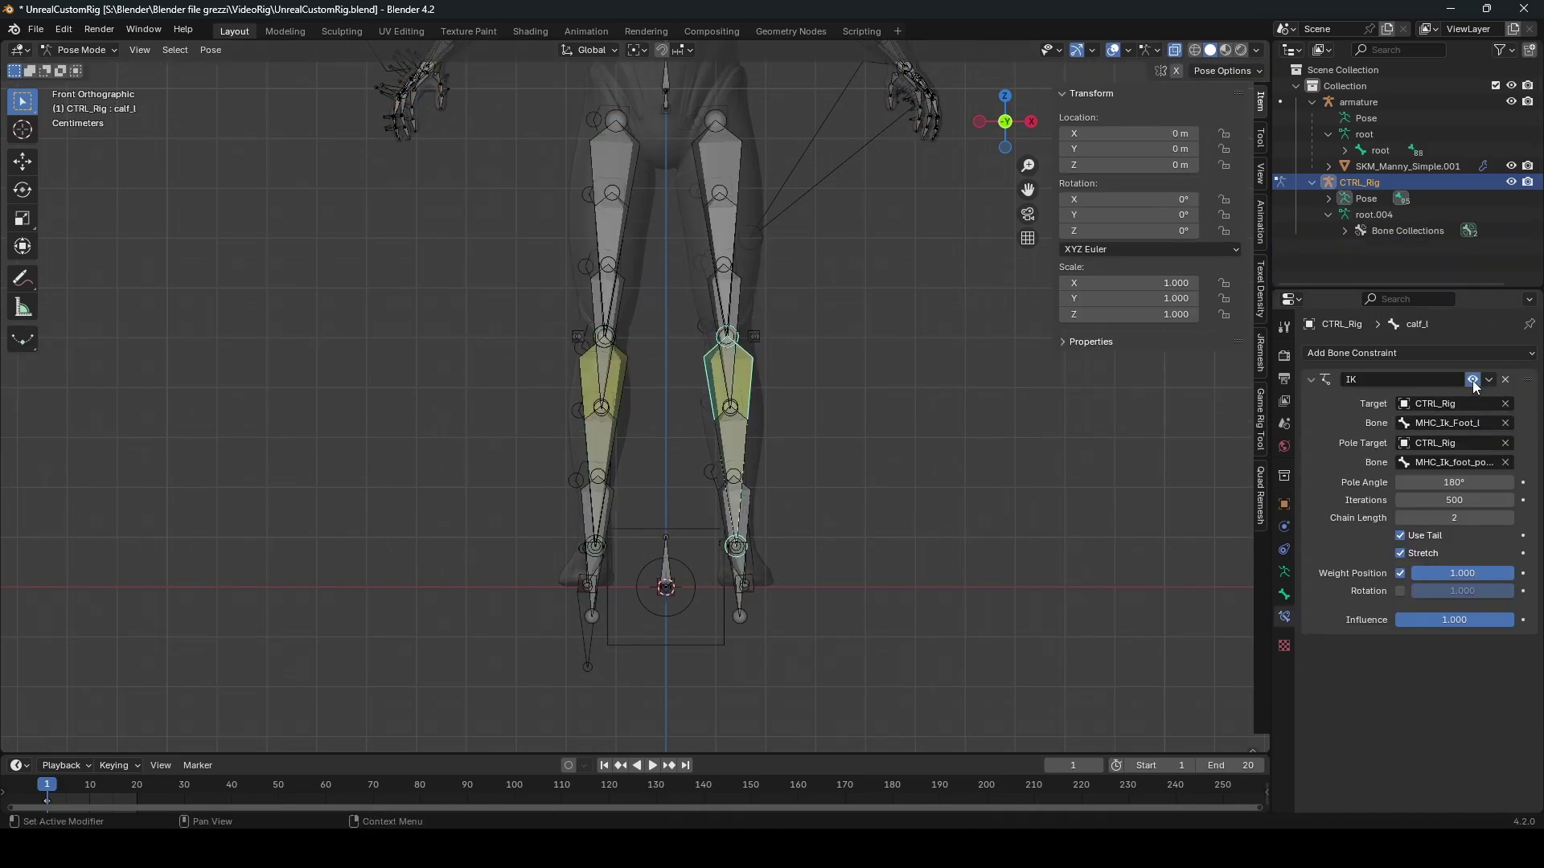
# Step: Switch CTRL_Rig to Object Mode and hide the armature object
pyautogui.hotkey('ctrl', 'Tab')
pyautogui.moveTo(965, 406); pyautogui.dragTo(759, 422, button='middle')
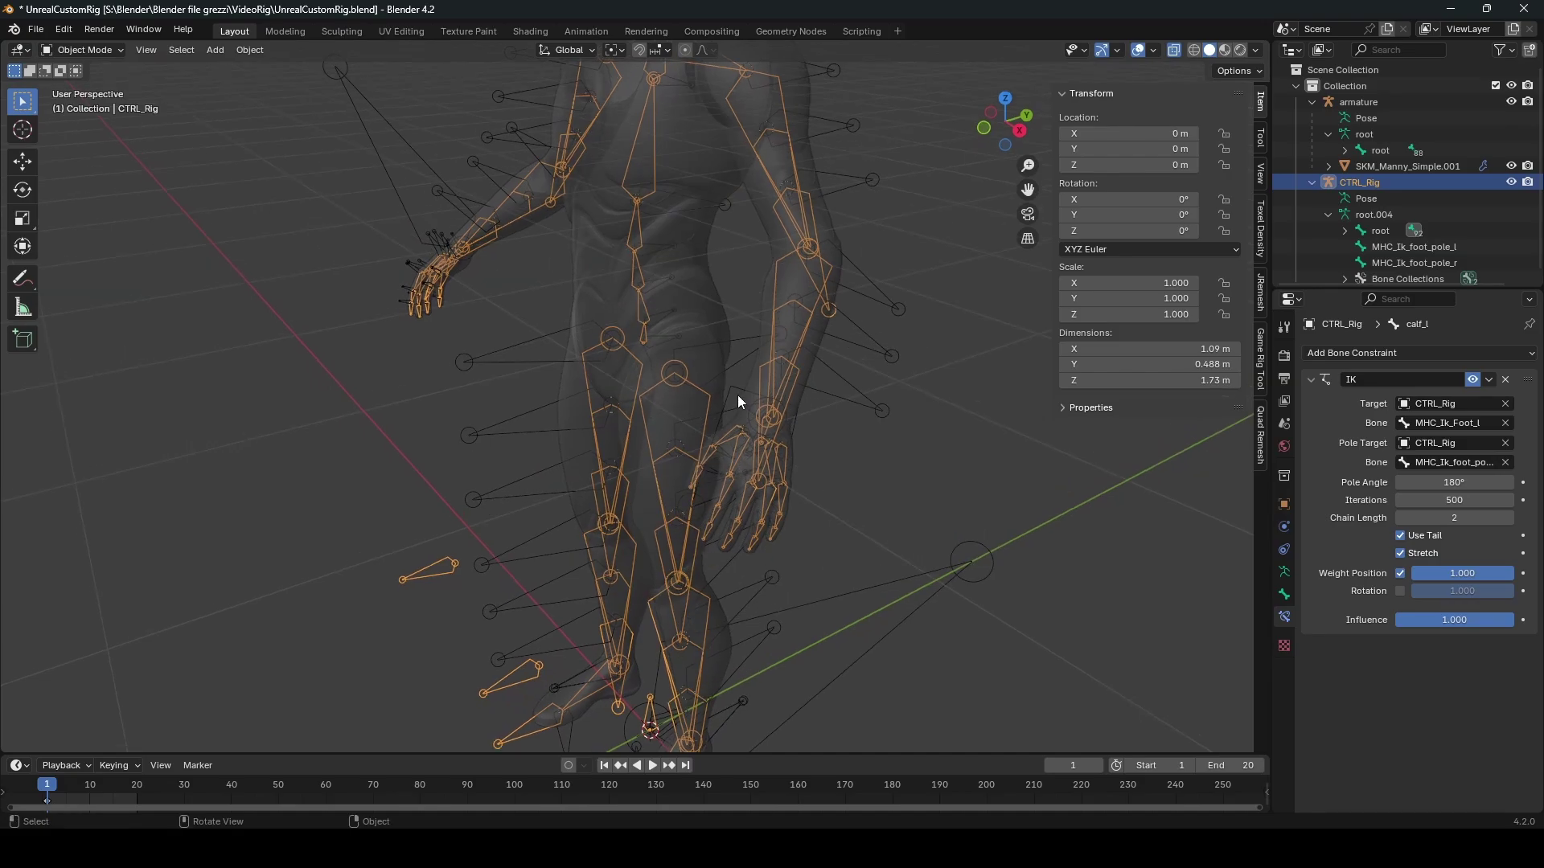
pyautogui.click(740, 395)
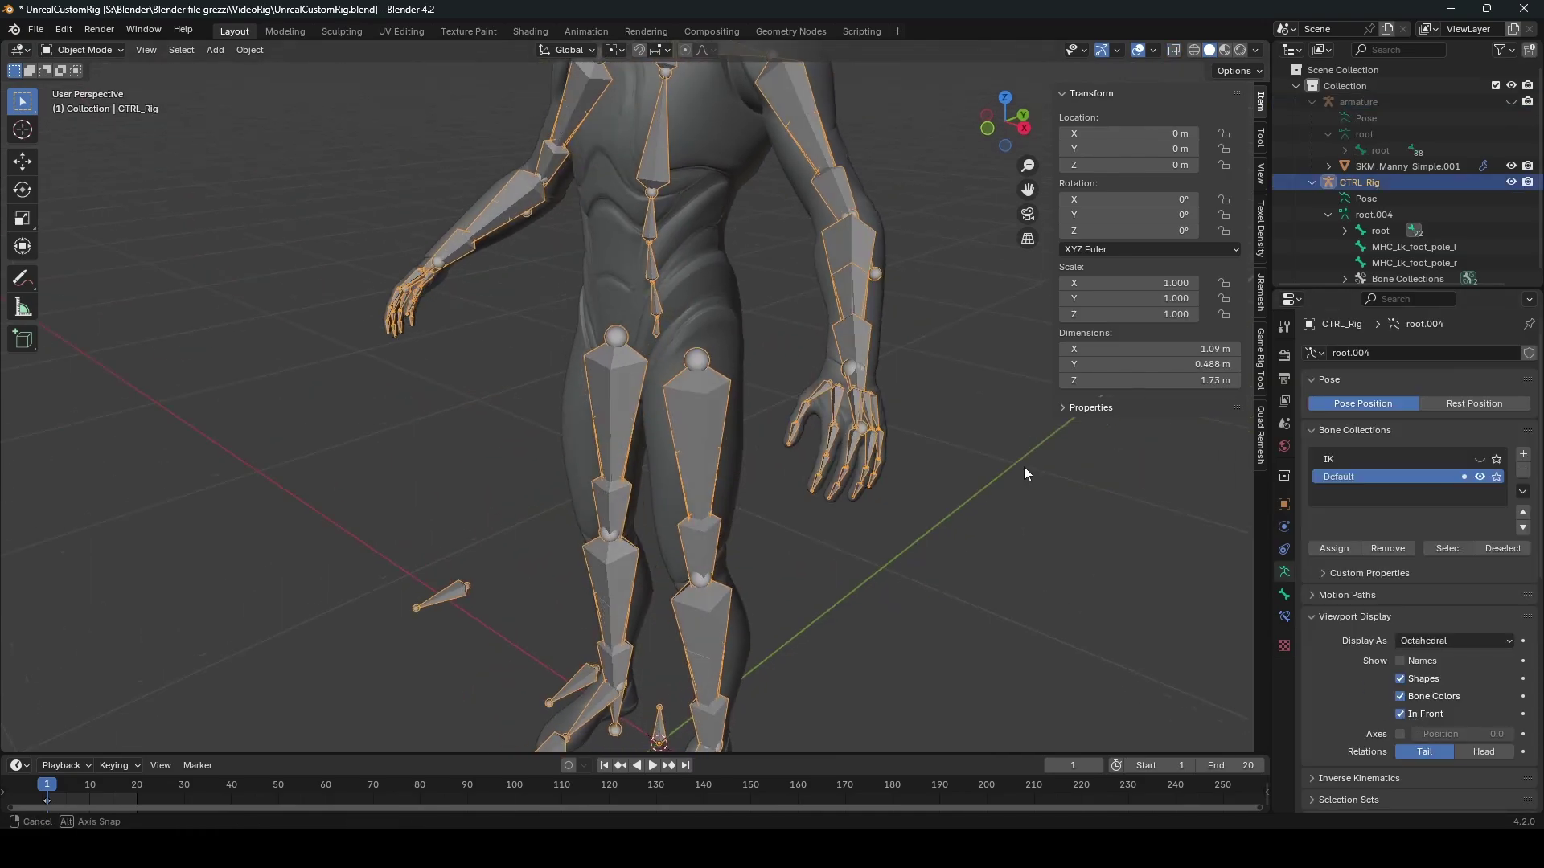
pyautogui.scroll(-4, 1016, 470)
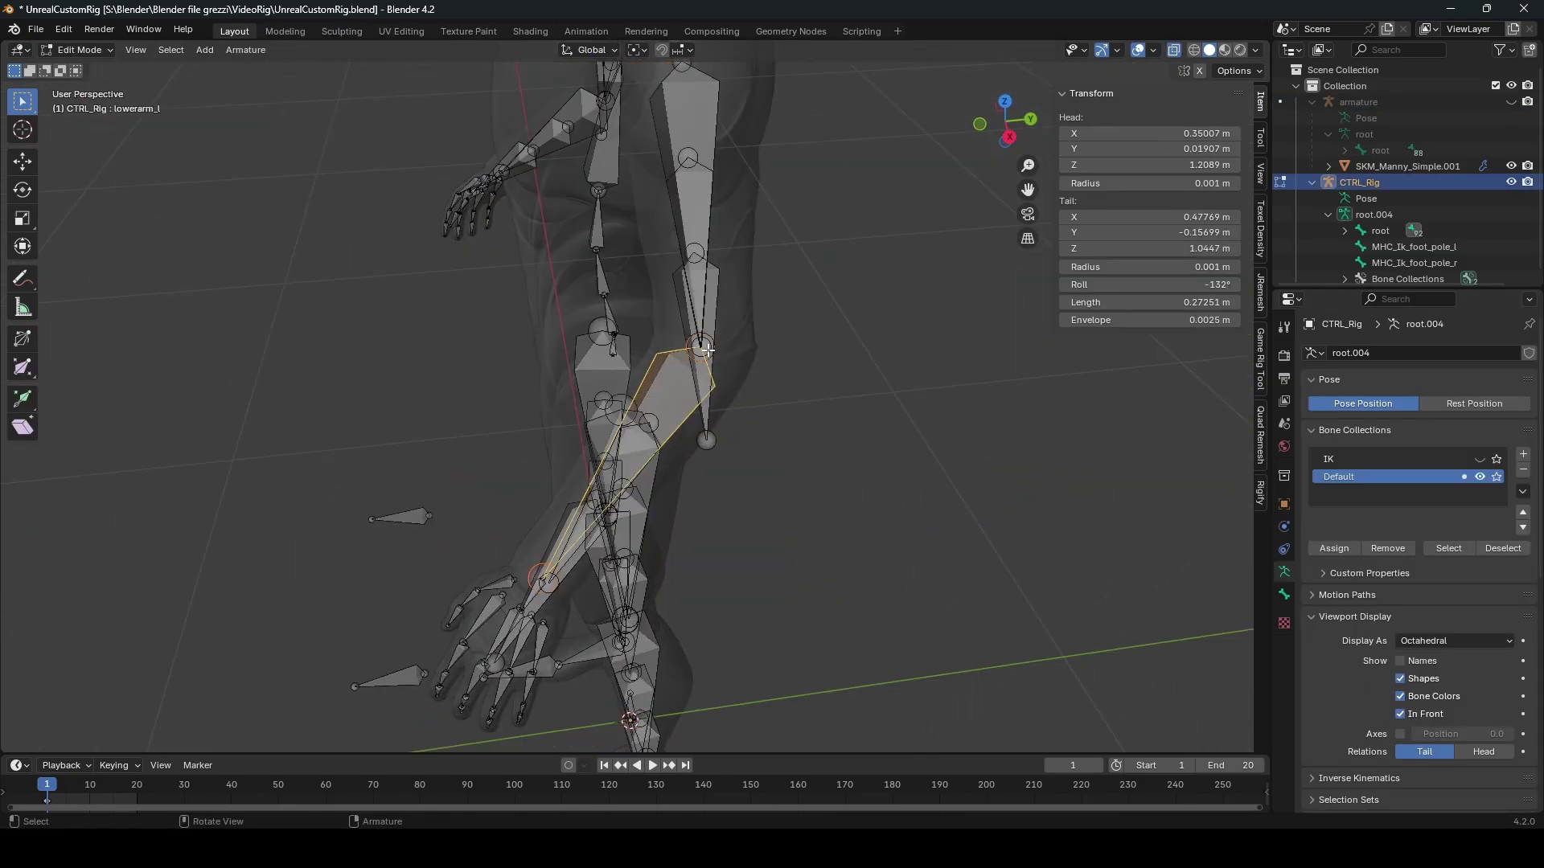
# Step: Extrude a bone about 0.18 m backward along Y from the left elbow joint, unparented and with a 0° roll
pyautogui.click(707, 350)
pyautogui.hotkey('alt', 'p')
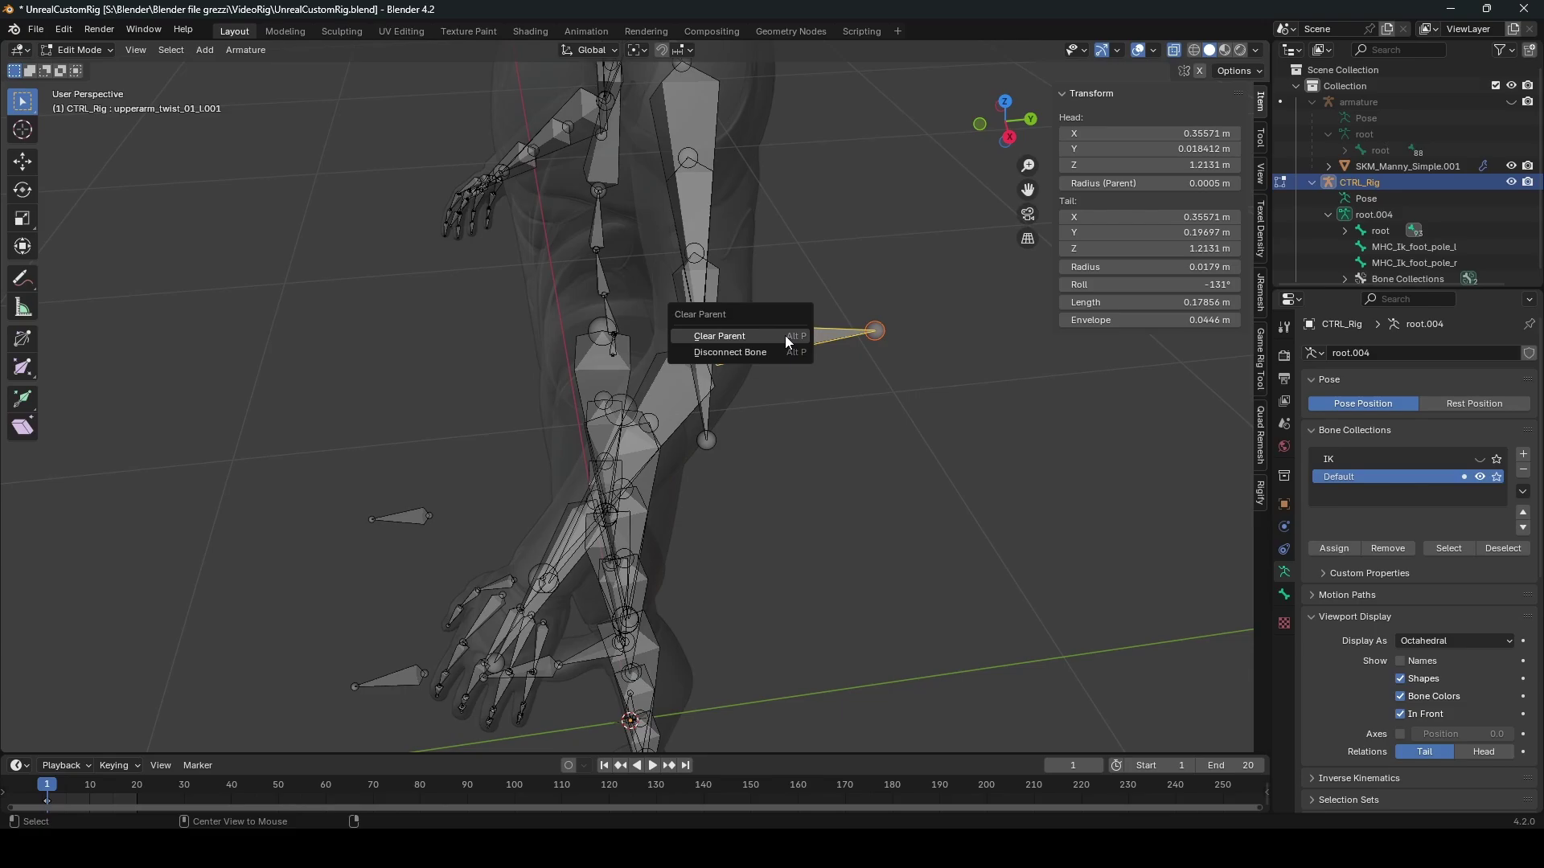
pyautogui.click(785, 336)
pyautogui.click(1166, 286)
pyautogui.write('0')
pyautogui.press('Return')
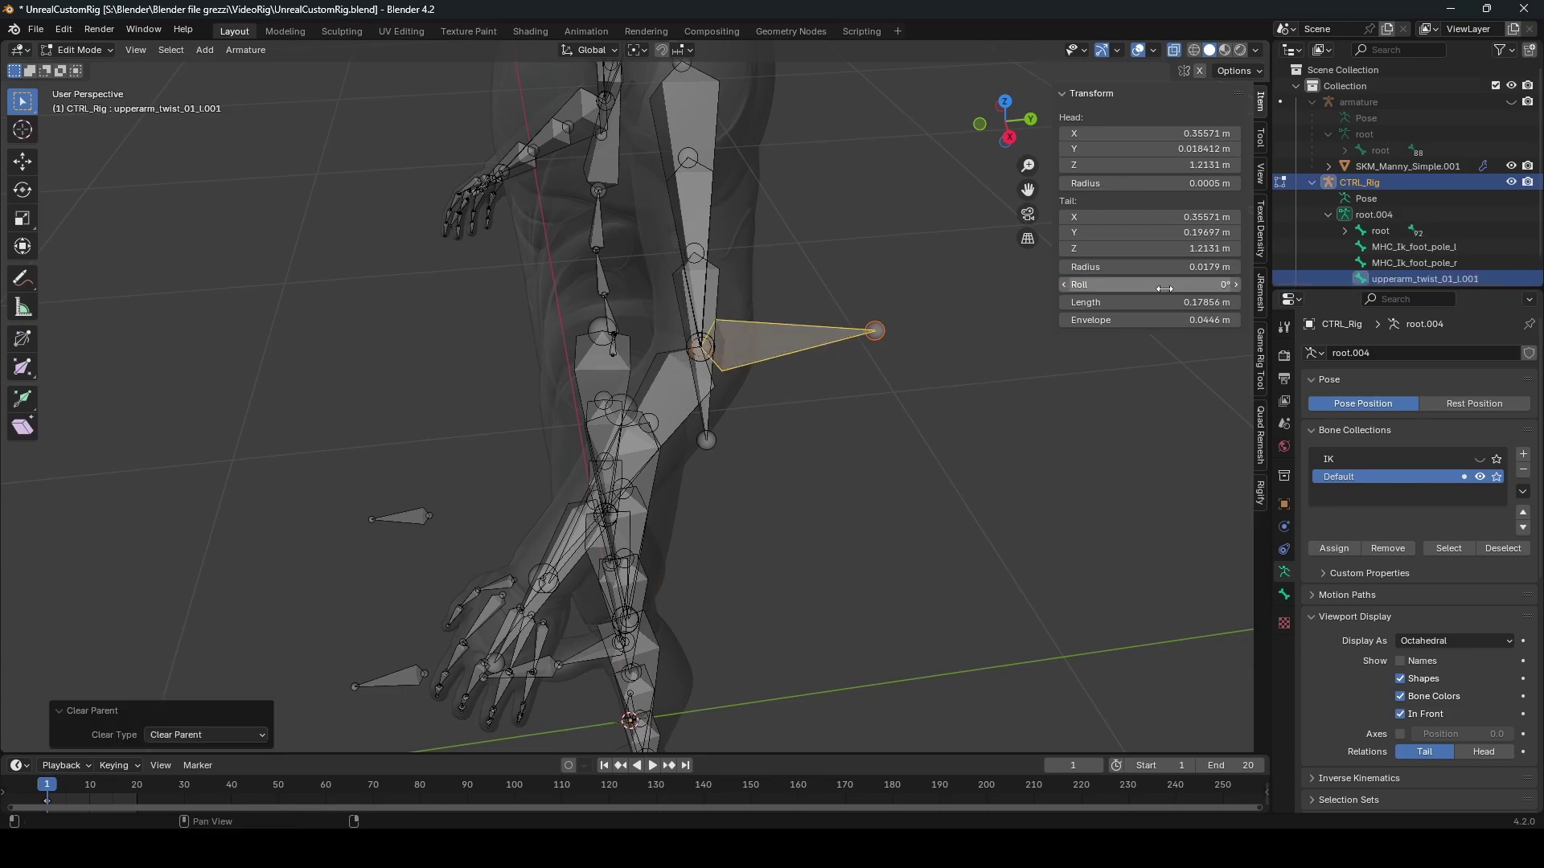
# Step: Move the detached elbow bone about 0.51 m backward along Y and rename it as MHC_Ik_hand_pole_l
pyautogui.press('g')
pyautogui.press('y')
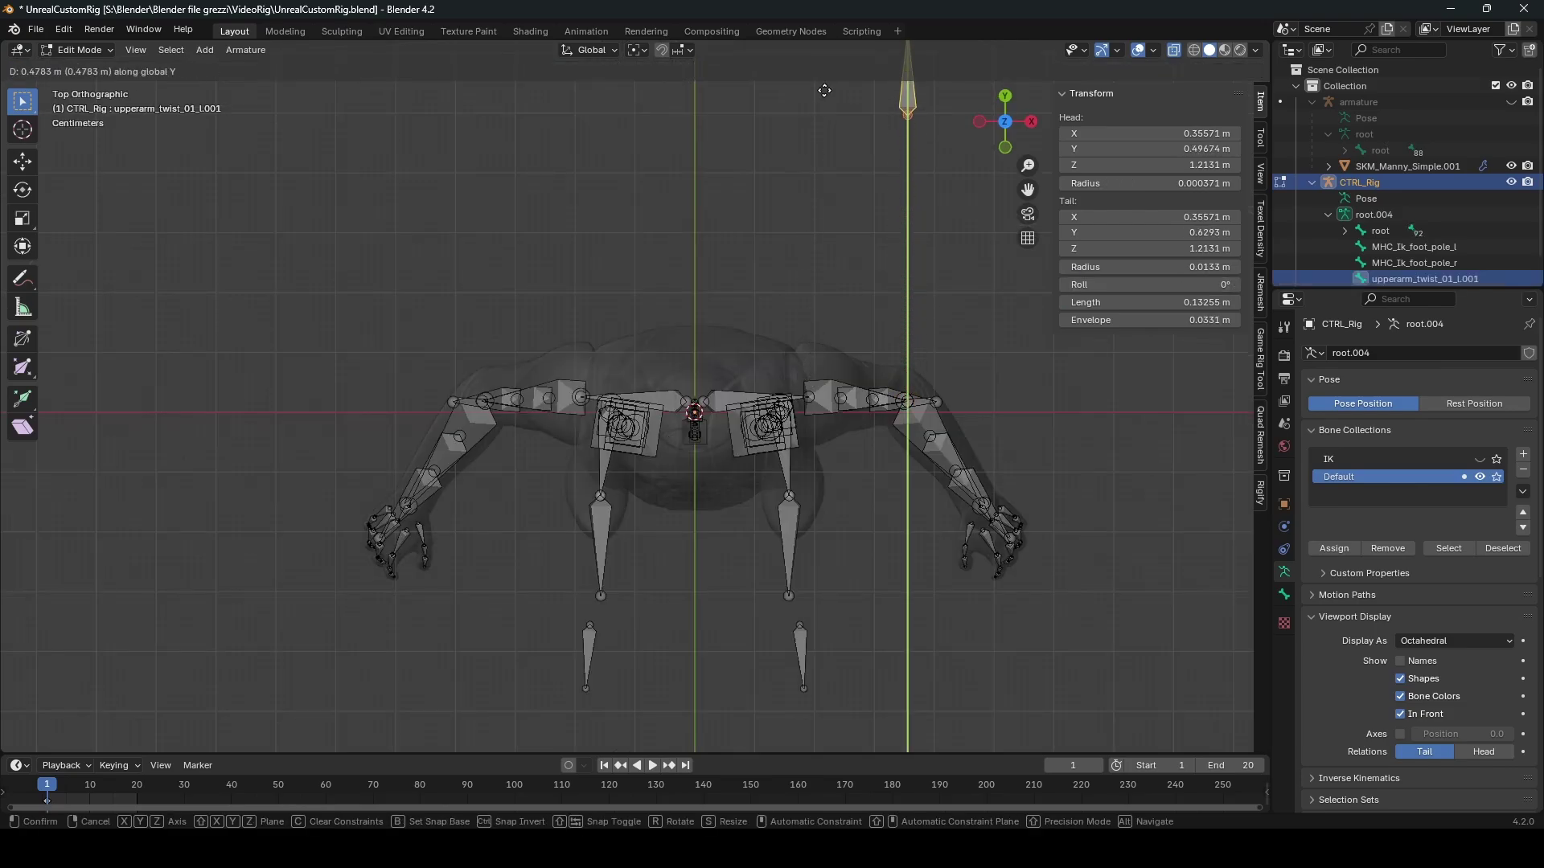
pyautogui.click(824, 80)
pyautogui.press('F2')
pyautogui.write('MHC_Ik_h')
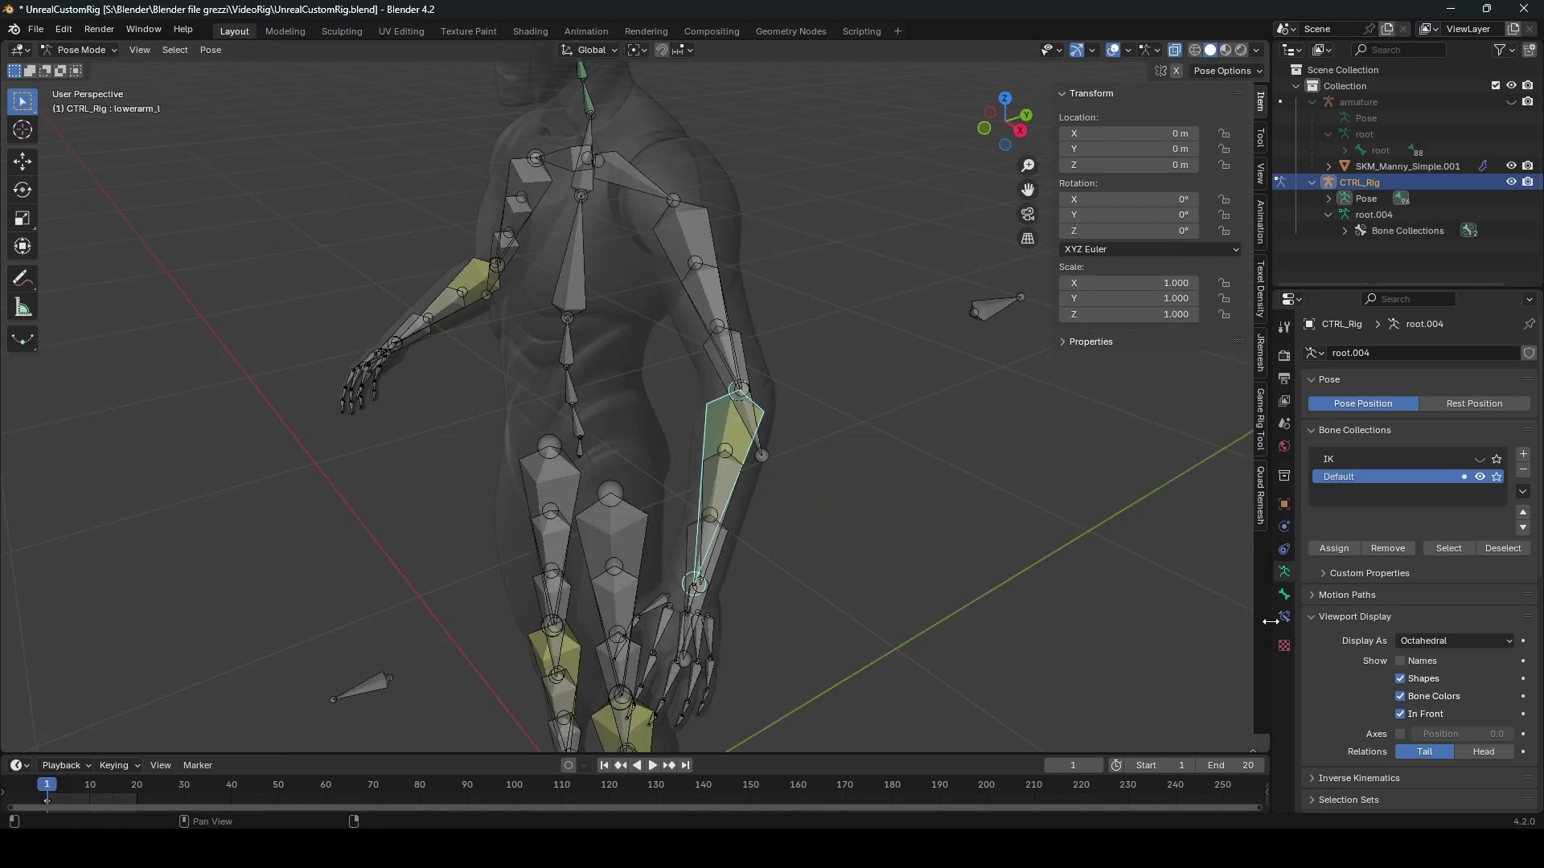
# Step: Set the pole target of lowerarm_l's IK constraint to the MHC_Ik_hand_pole_l bone of CTRL_Rig
pyautogui.click(1284, 617)
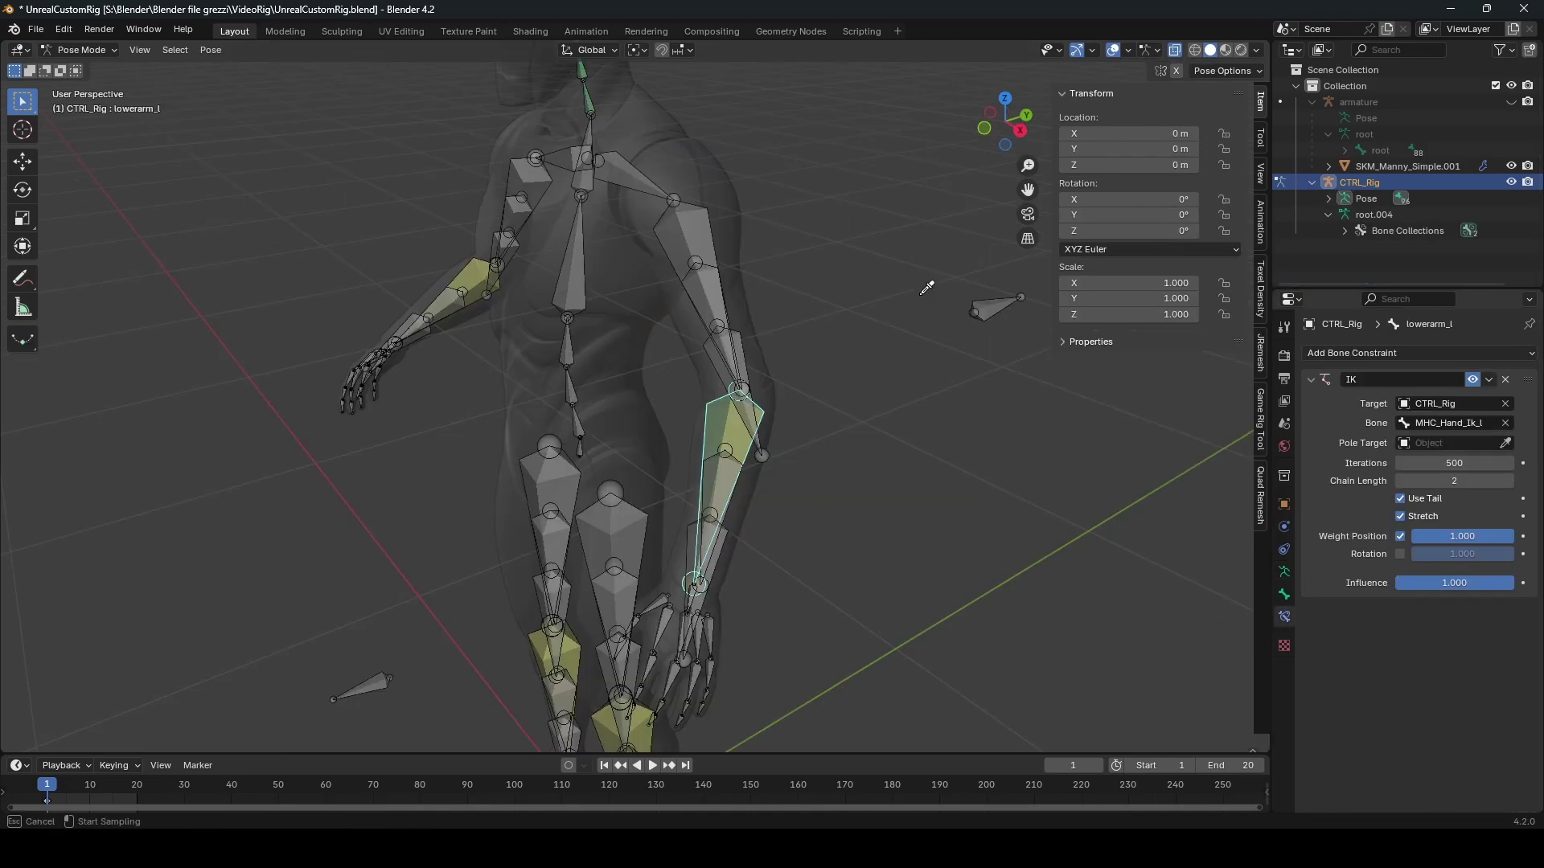
pyautogui.click(1351, 178)
pyautogui.click(1459, 464)
pyautogui.write('pole_l')
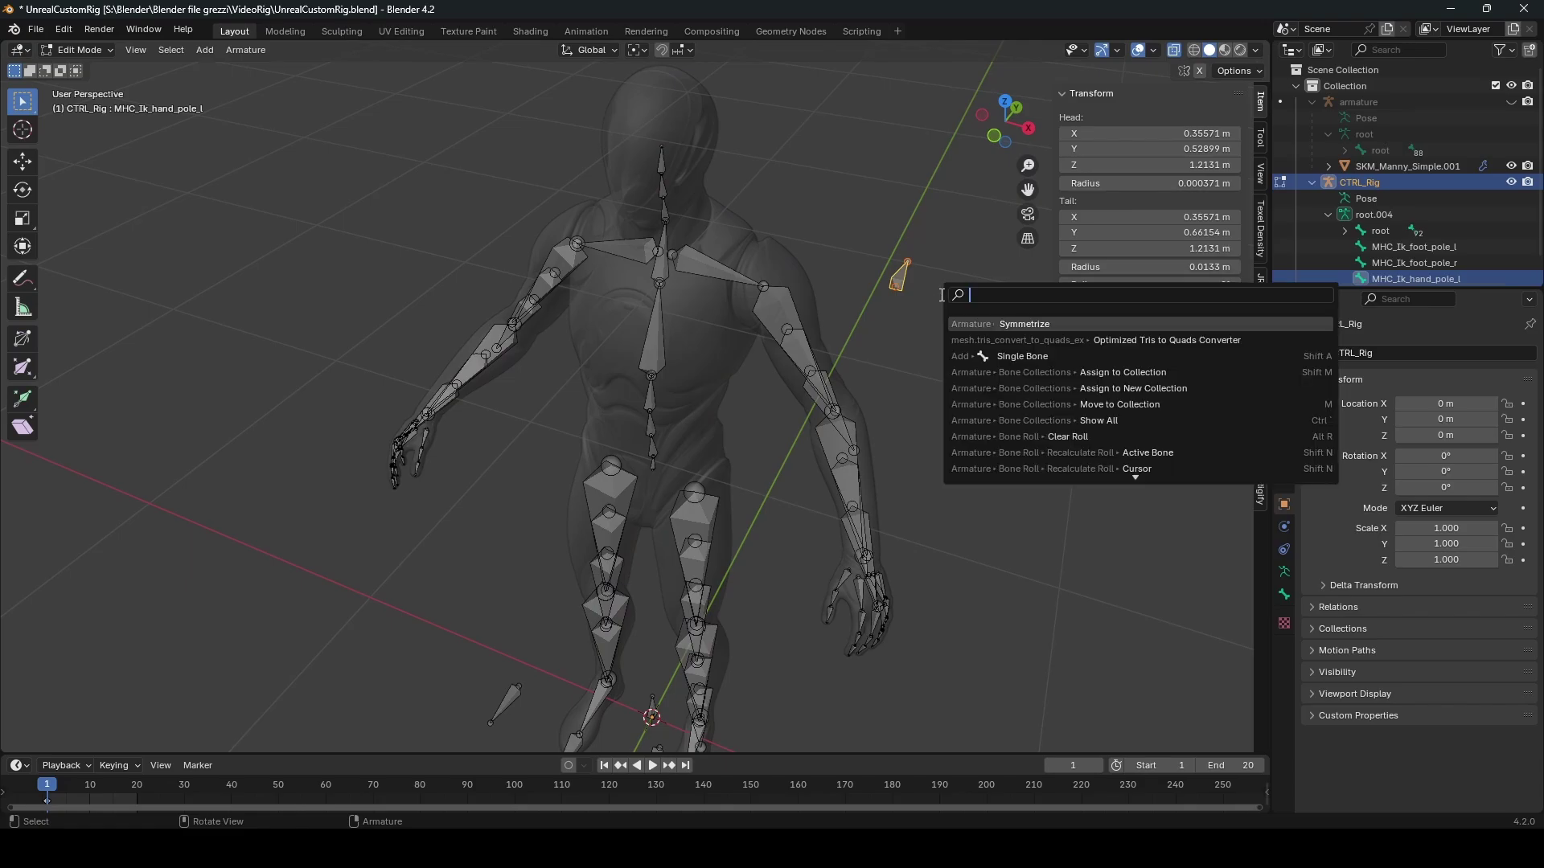
# Step: Symmetrize MHC_Ik_hand_pole_l and set lowerarm_r's IK pole target to the MHC_Ik_hand_pole_r bone of CTRL_Rig
pyautogui.press('Return')
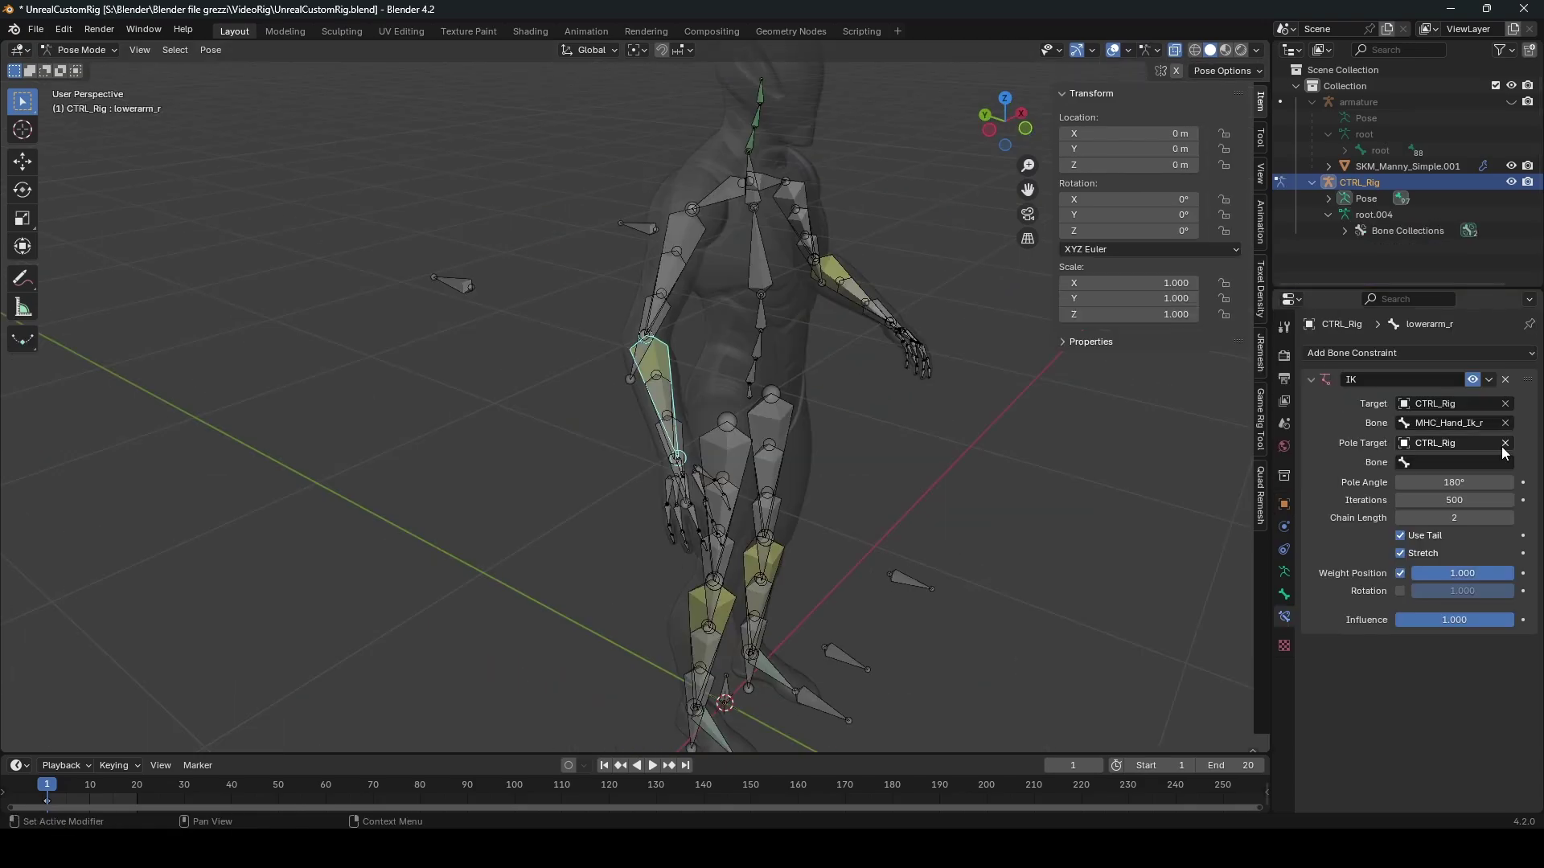
pyautogui.click(1505, 443)
pyautogui.click(1505, 443)
pyautogui.click(1380, 181)
pyautogui.click(1439, 462)
pyautogui.write('pole')
pyautogui.click(1406, 536)
# Step: Test the right elbow's pole control by moving MHC_Ik_hand_pole_r, and cancel the move
pyautogui.click(456, 285)
pyautogui.press('g')
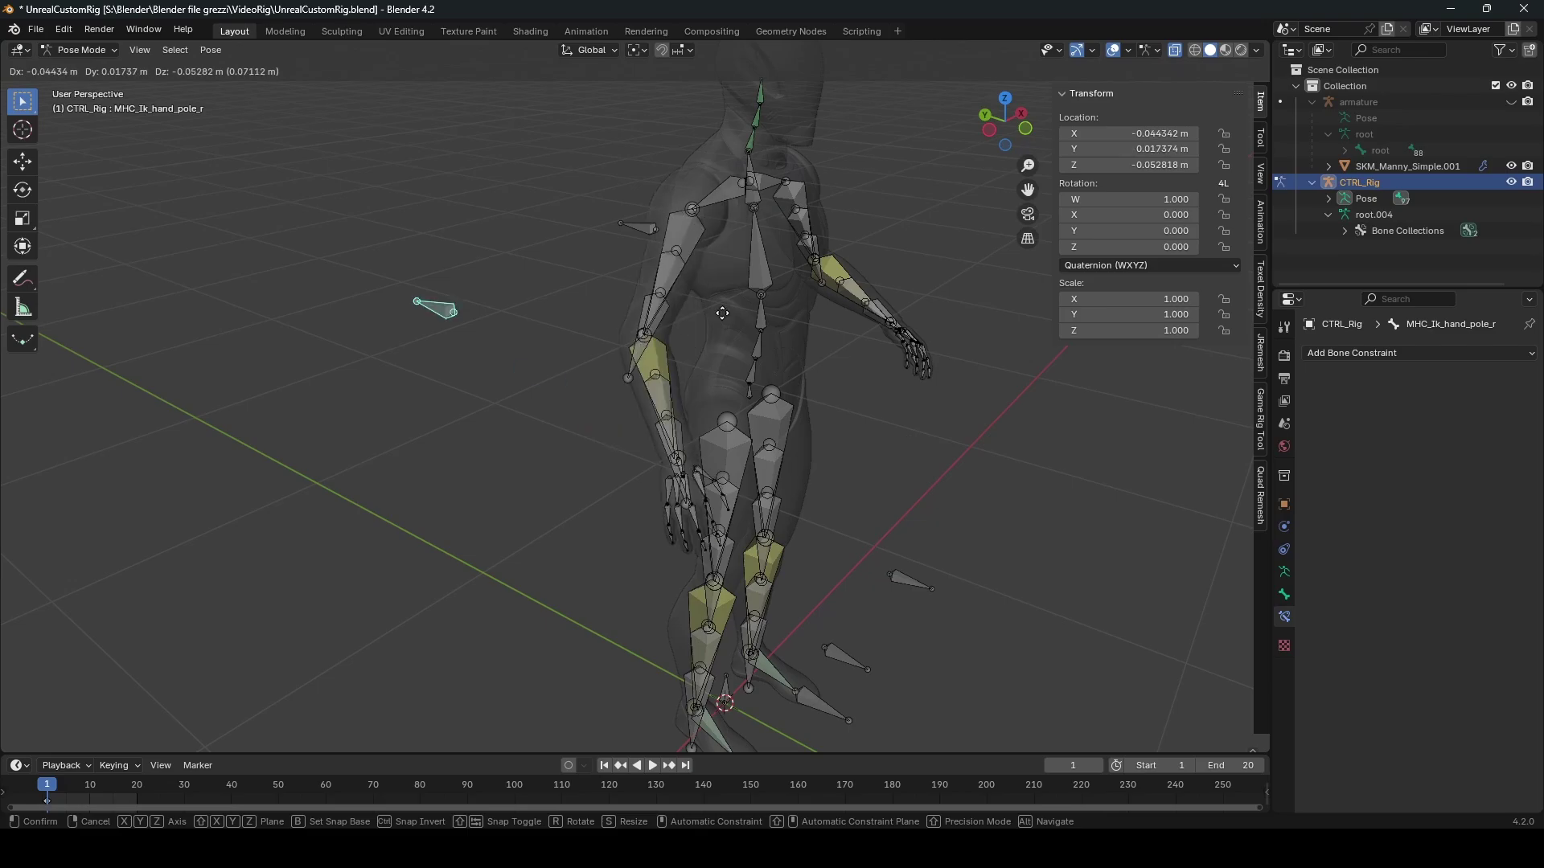
pyautogui.rightClick(730, 367)
pyautogui.moveTo(731, 366); pyautogui.dragTo(693, 368, button='middle')
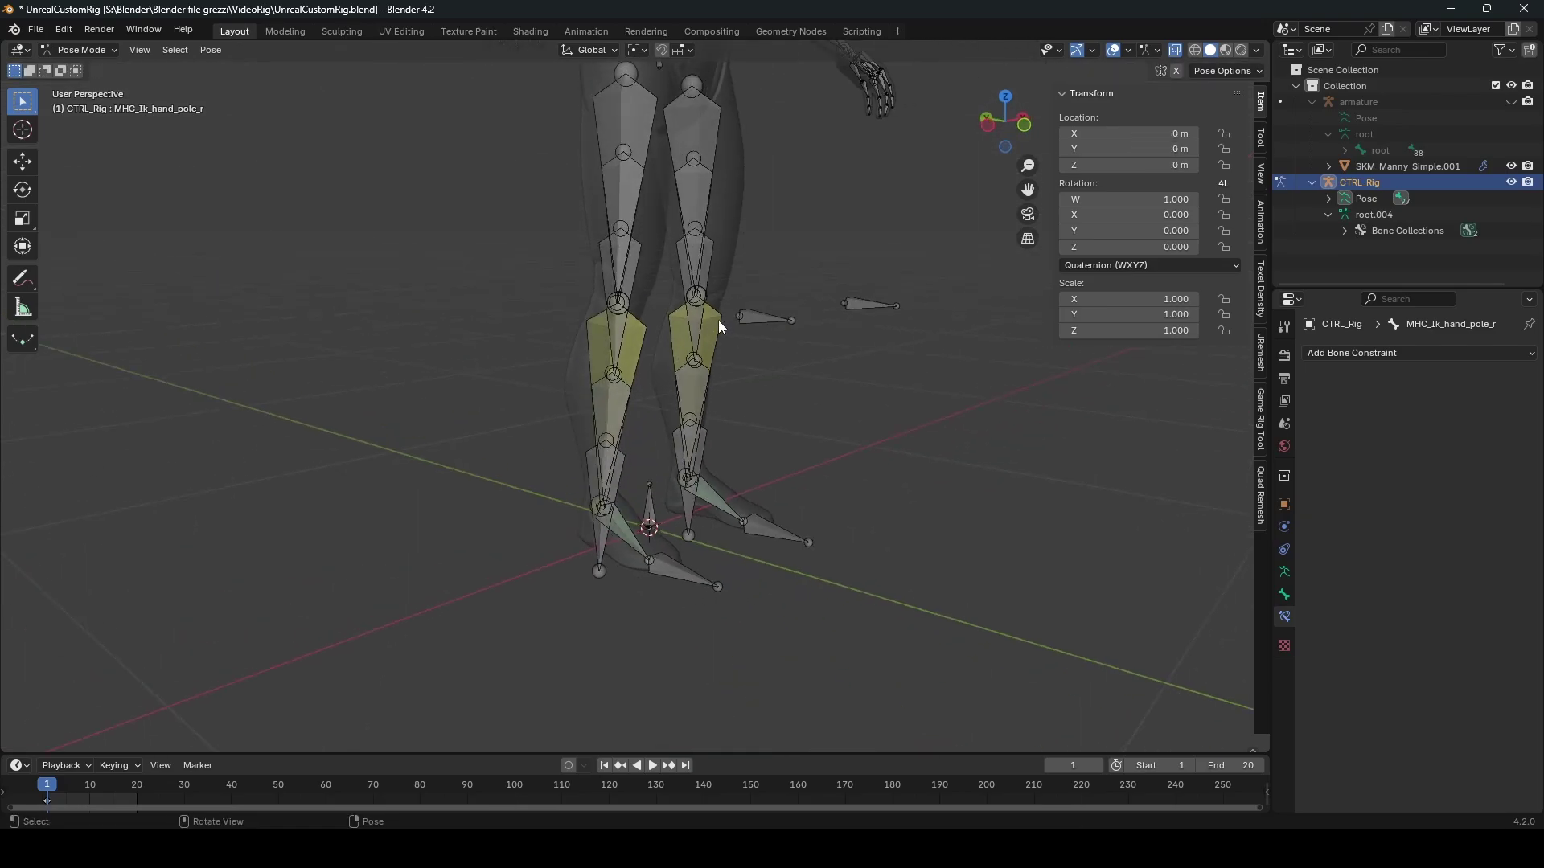
# Step: Return to Object Mode and create a new scene collection named Shapes
pyautogui.hotkey('ctrl', 'Tab')
pyautogui.moveTo(790, 341); pyautogui.dragTo(704, 422, button='middle')
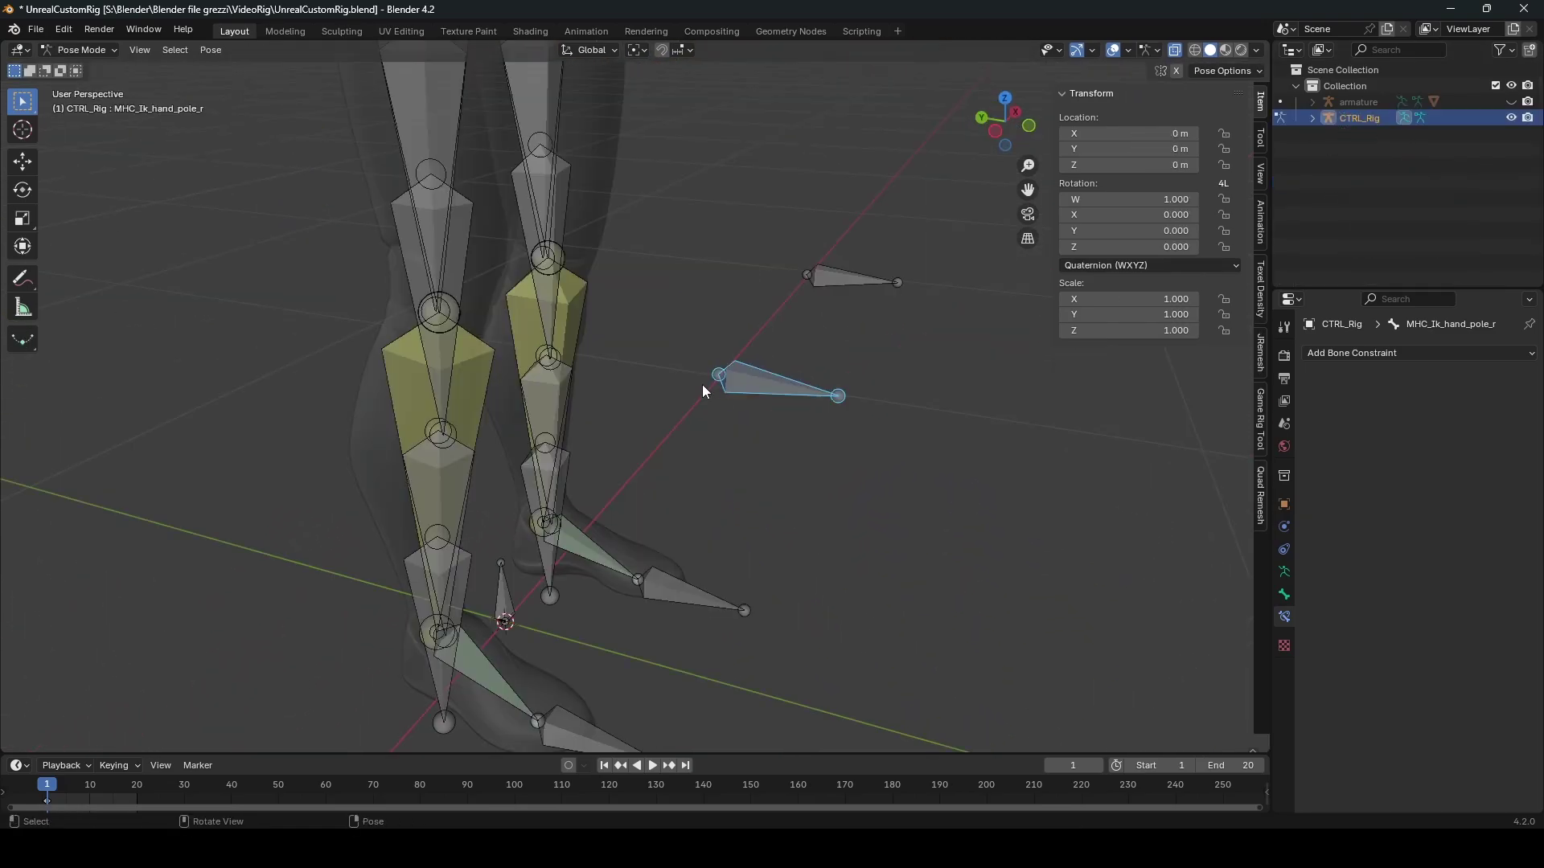
pyautogui.hotkey('ctrl', 'Tab')
pyautogui.moveTo(770, 338); pyautogui.dragTo(504, 432, button='middle')
pyautogui.rightClick(1361, 189)
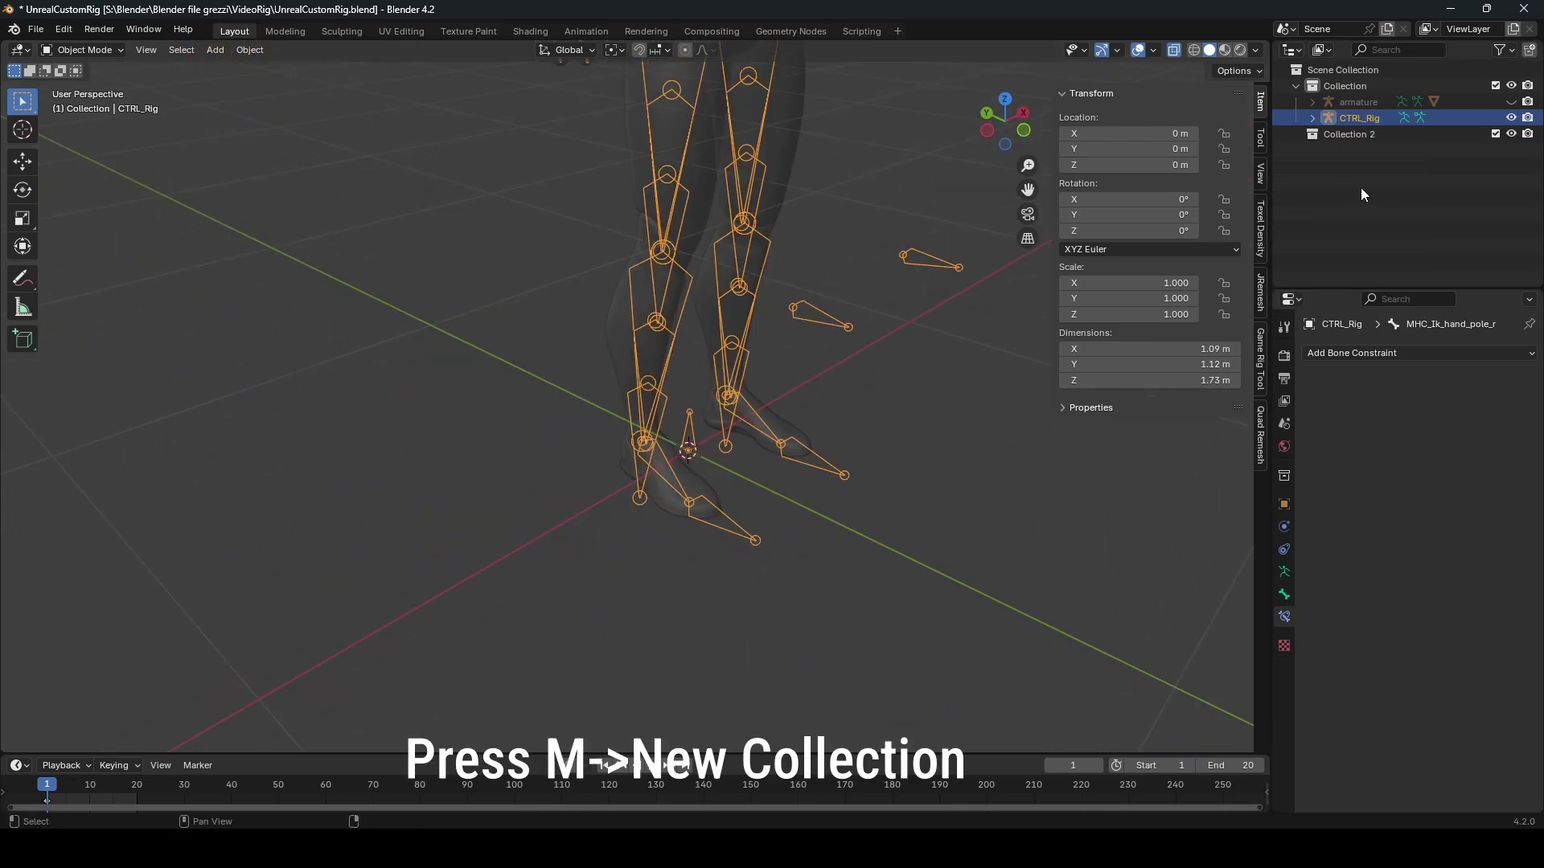
pyautogui.doubleClick(1342, 135)
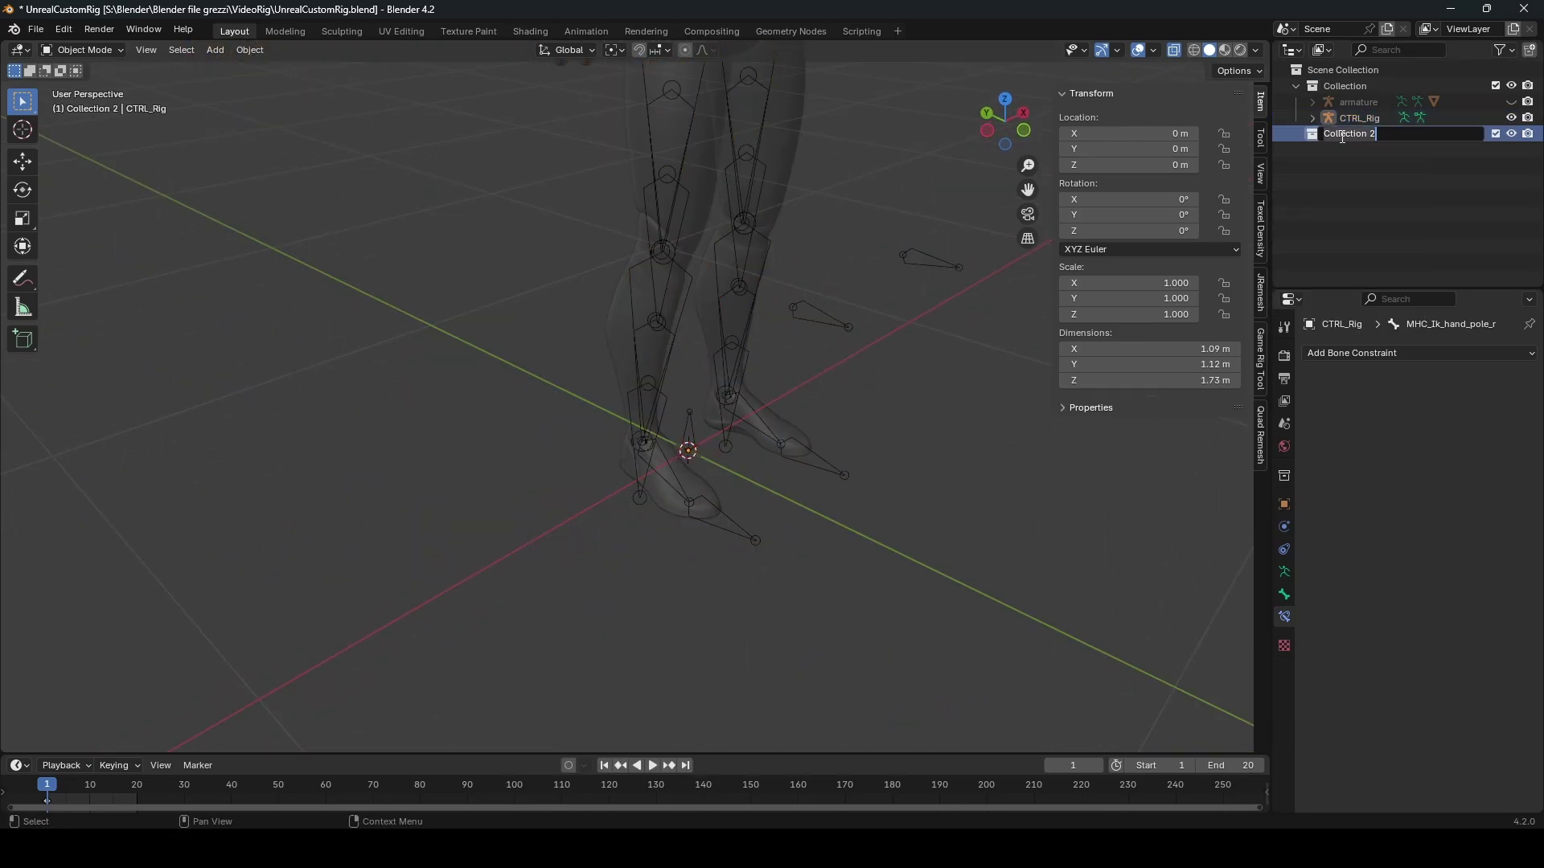
pyautogui.press('Return')
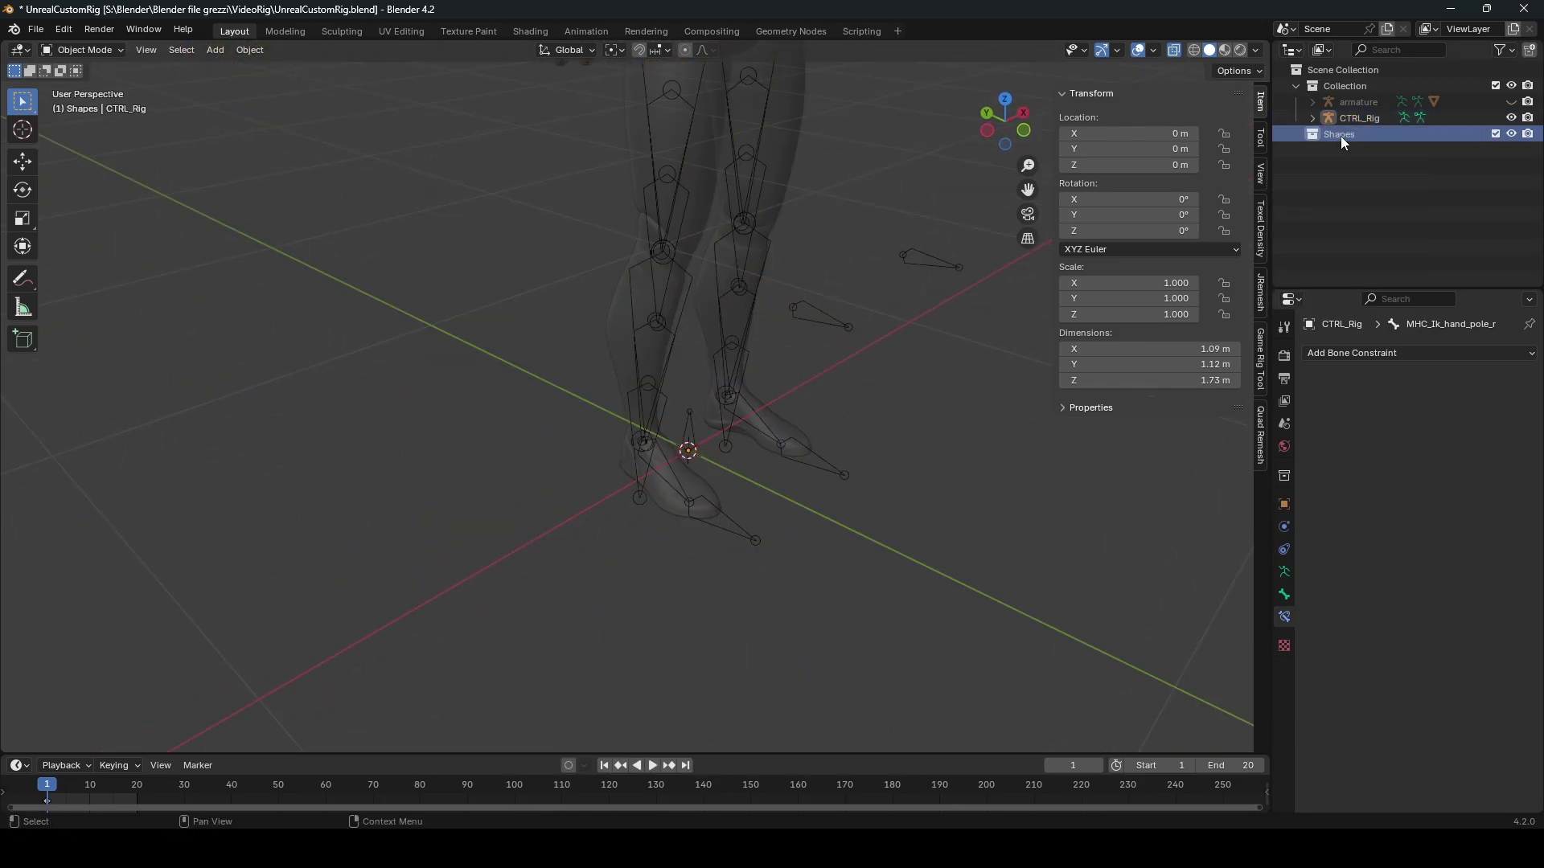
# Step: Add an ico sphere to the Shapes collection and shade it smooth
pyautogui.scroll(-1, 522, 479)
pyautogui.hotkey('shift', 'a')
pyautogui.moveTo(515, 481)
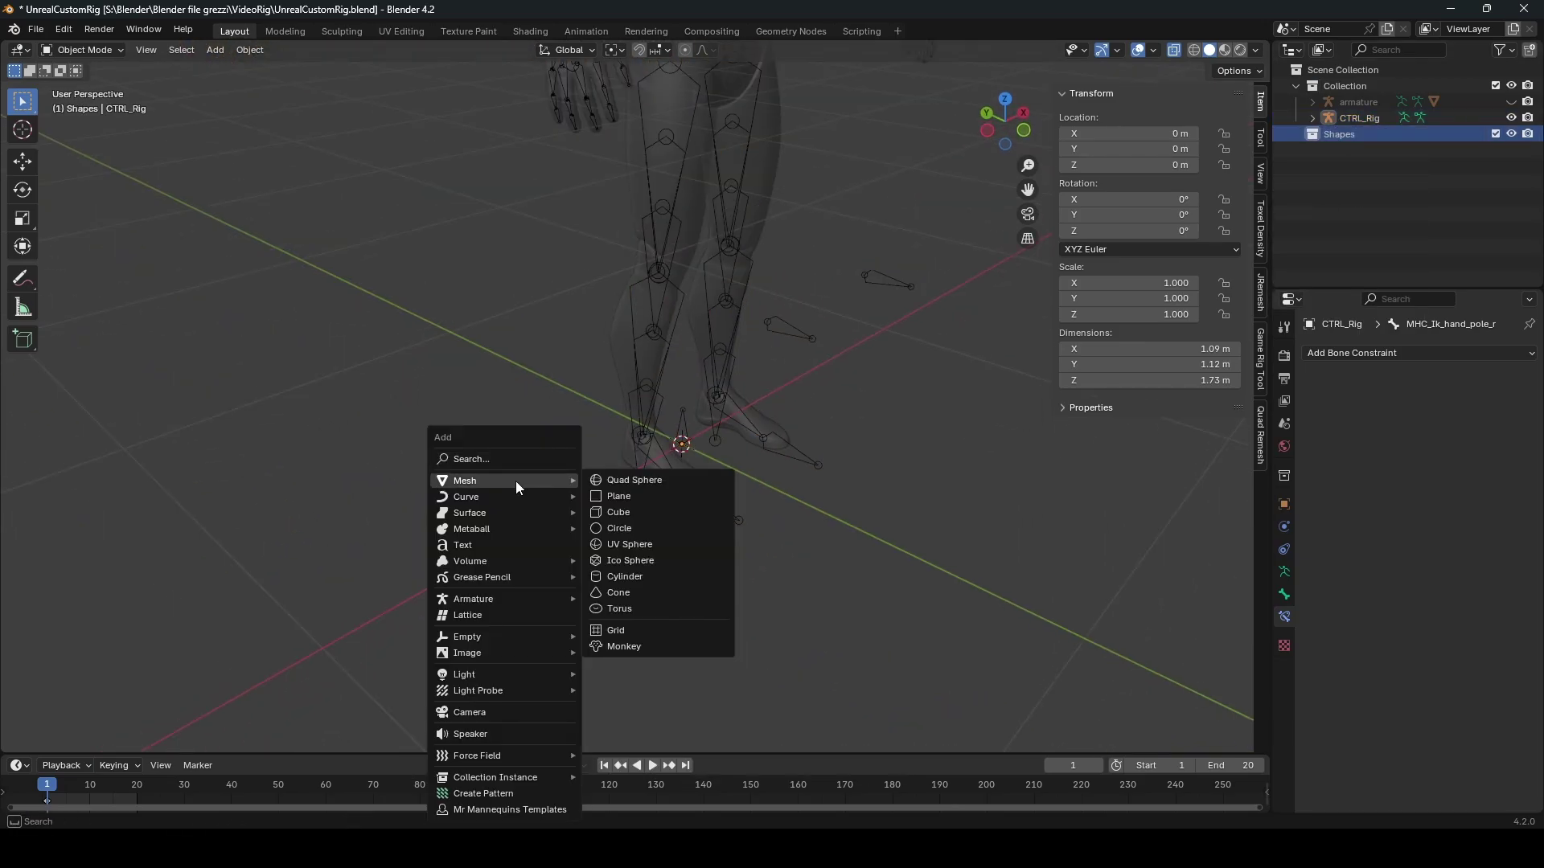
pyautogui.click(647, 558)
pyautogui.scroll(-3, 896, 502)
pyautogui.rightClick(827, 471)
pyautogui.click(798, 472)
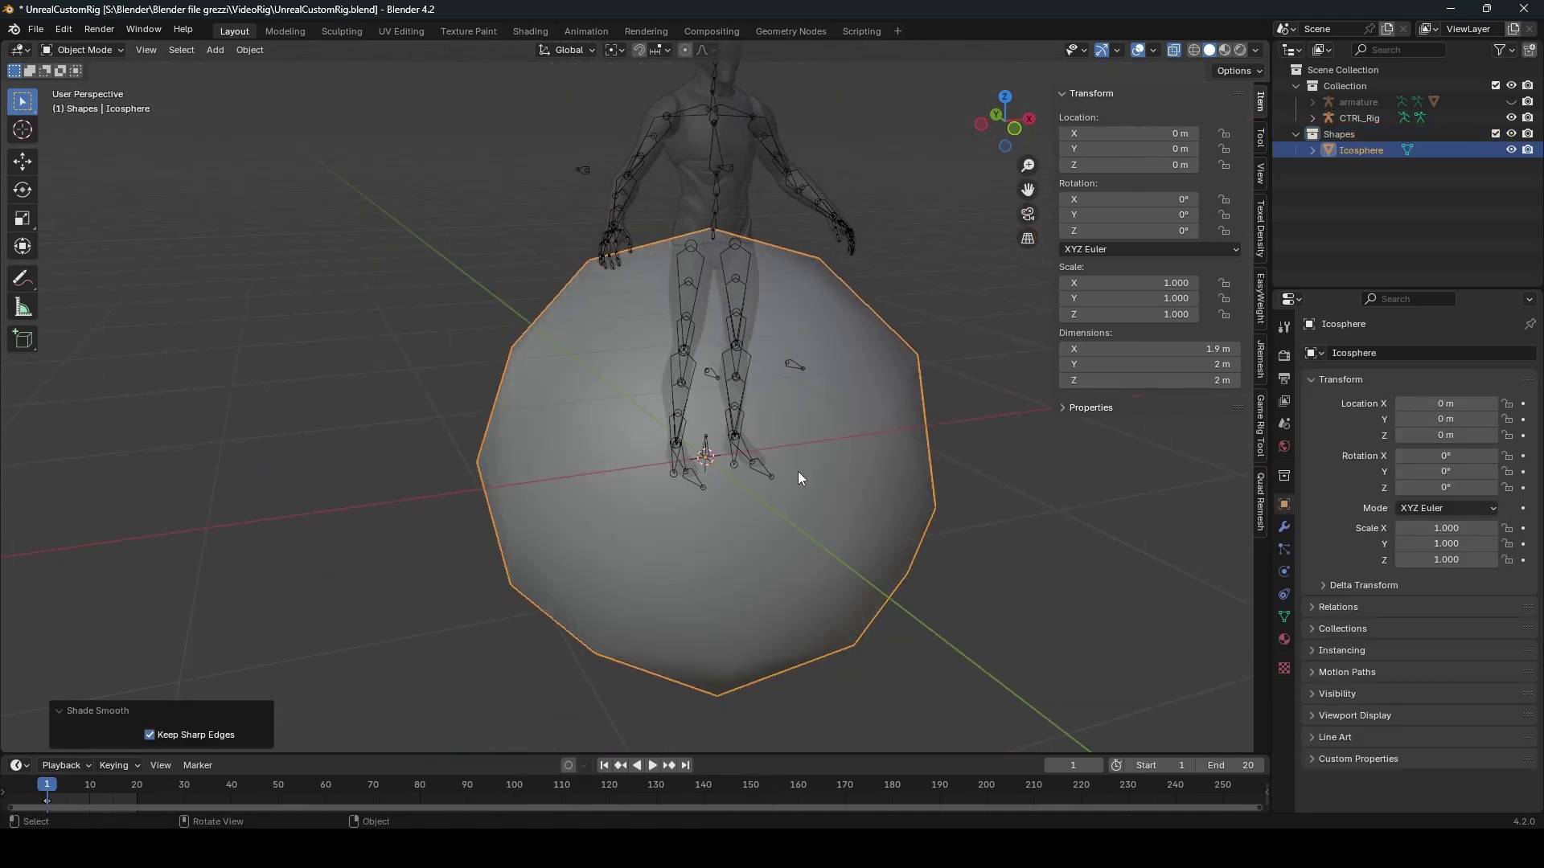
# Step: Scale the ico sphere's mesh down in Edit Mode to about 0.2 m across
pyautogui.press('Tab')
pyautogui.write('s.2')
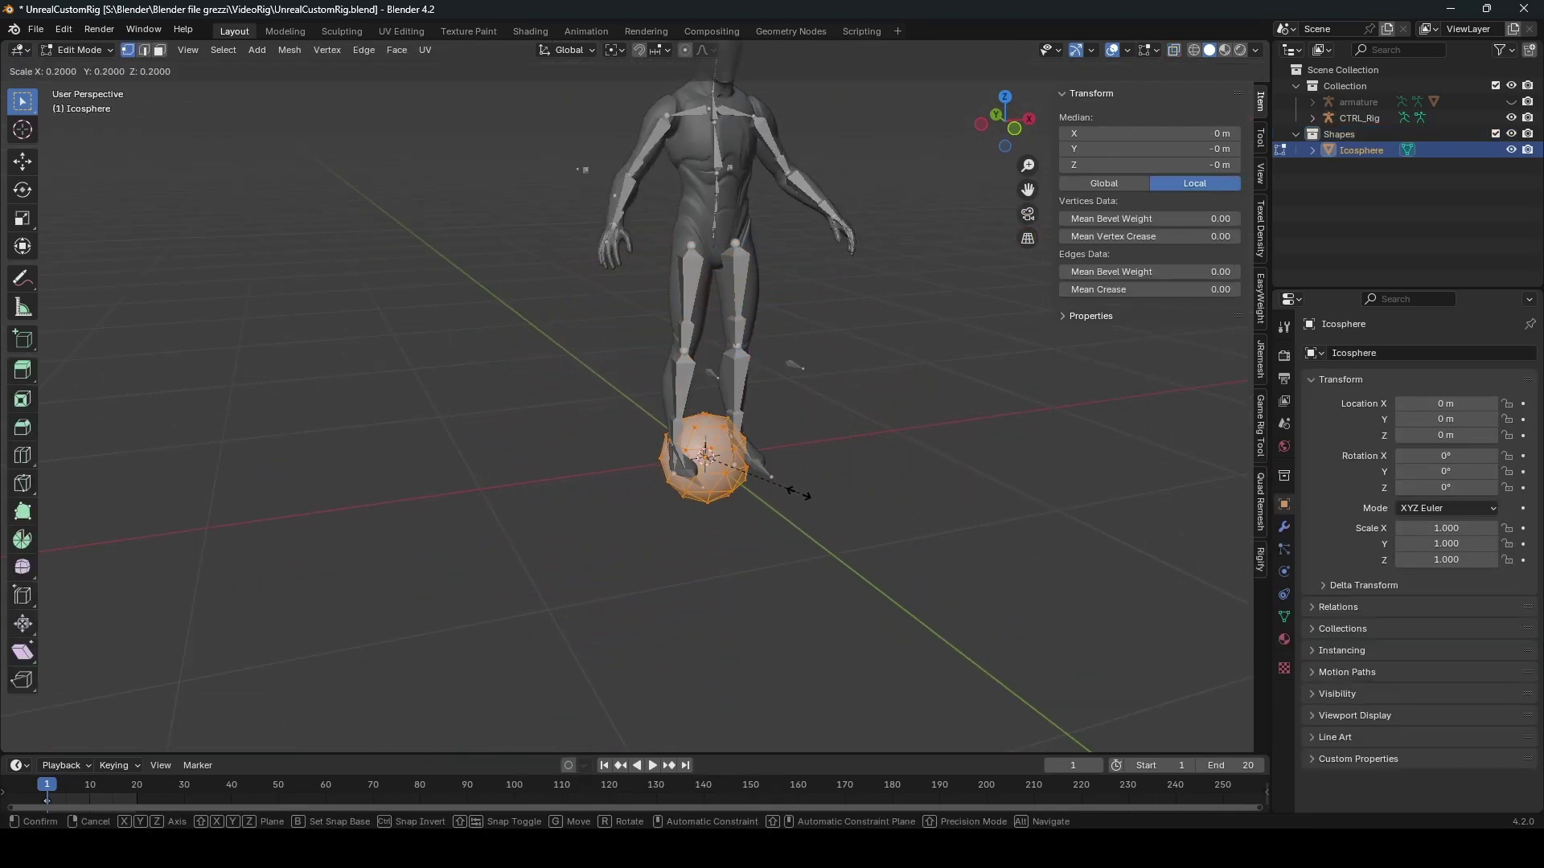
pyautogui.click(752, 484)
pyautogui.press('Tab')
pyautogui.click(751, 394)
# Step: Rename the ico sphere as sphere_shape
pyautogui.scroll(3, 796, 418)
pyautogui.press('KP_3')
pyautogui.moveTo(841, 431); pyautogui.dragTo(939, 466, button='middle')
pyautogui.press('F2')
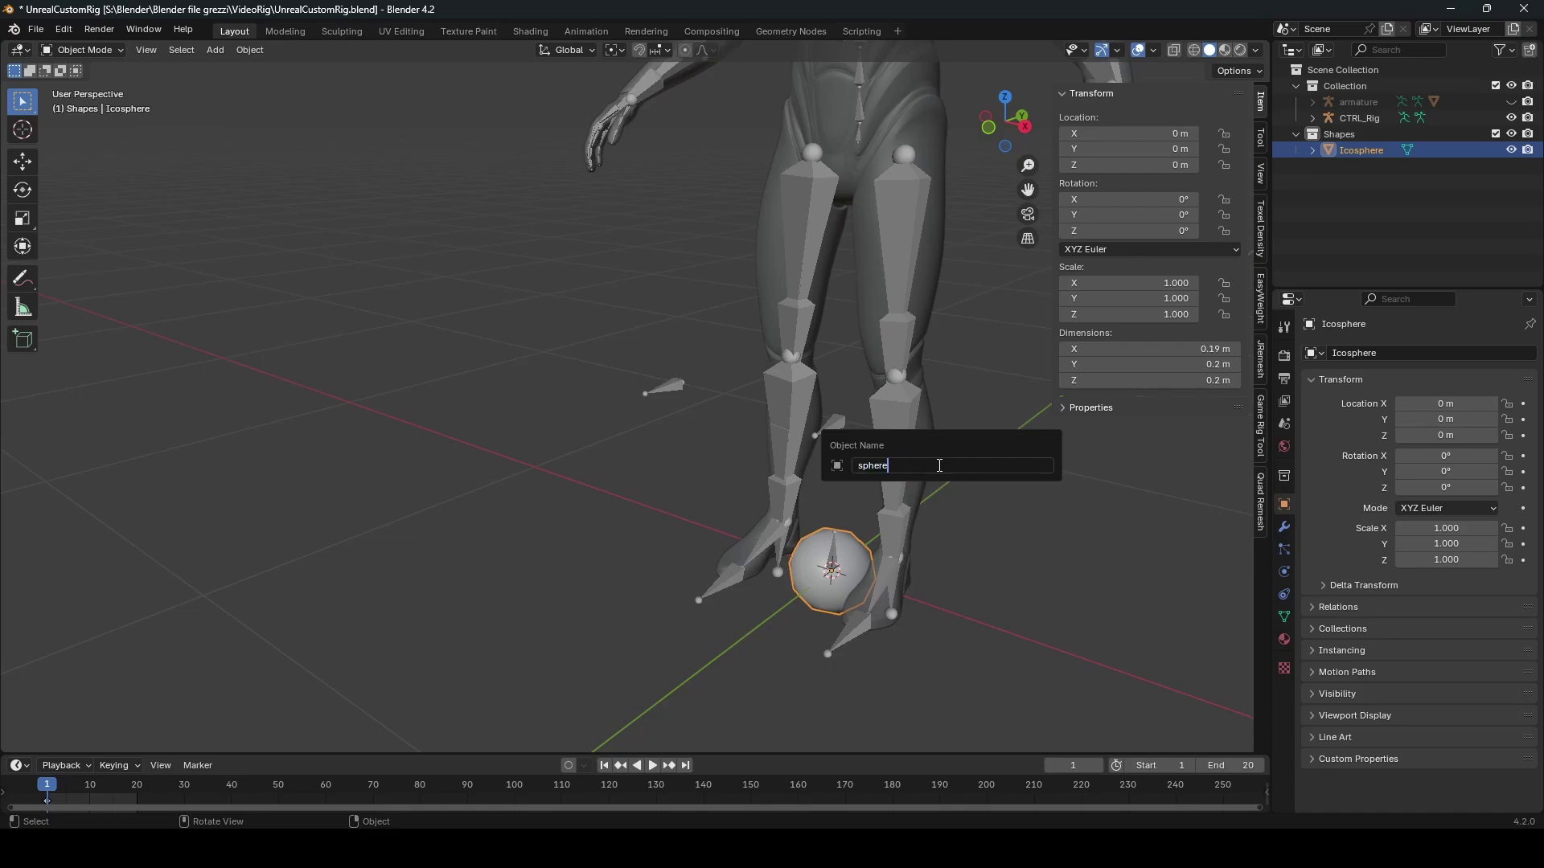
pyautogui.write('sphere_shape')
pyautogui.press('Return')
# Step: Assign sphere_shape as the custom shape object of the MHC_Ik_foot_pole_l bone in Pose Mode
pyautogui.click(790, 394)
pyautogui.hotkey('ctrl', 'Tab')
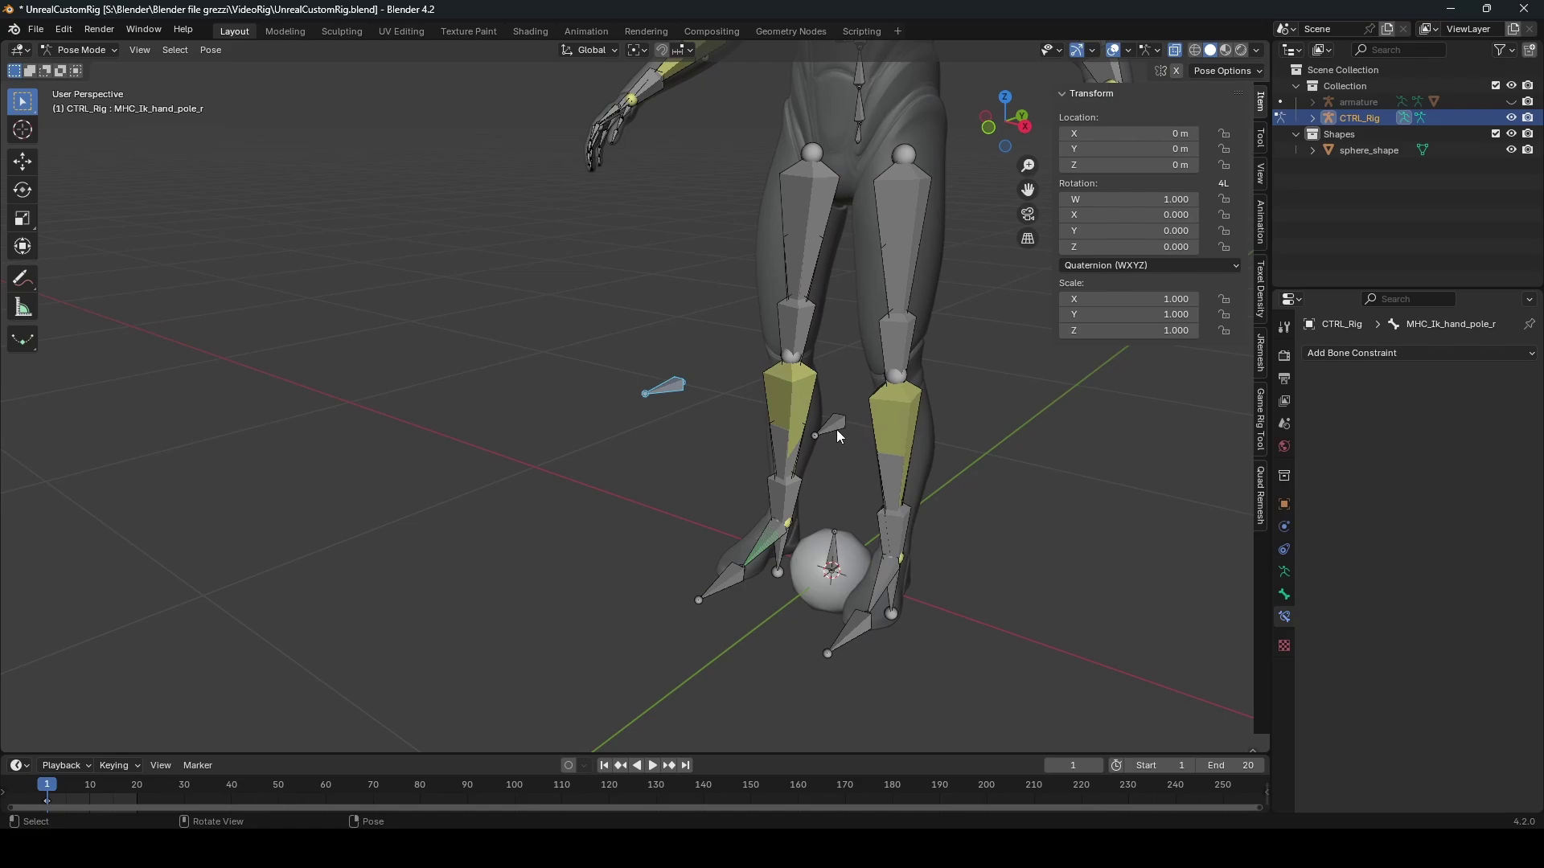
pyautogui.click(1284, 595)
pyautogui.scroll(-10, 1329, 630)
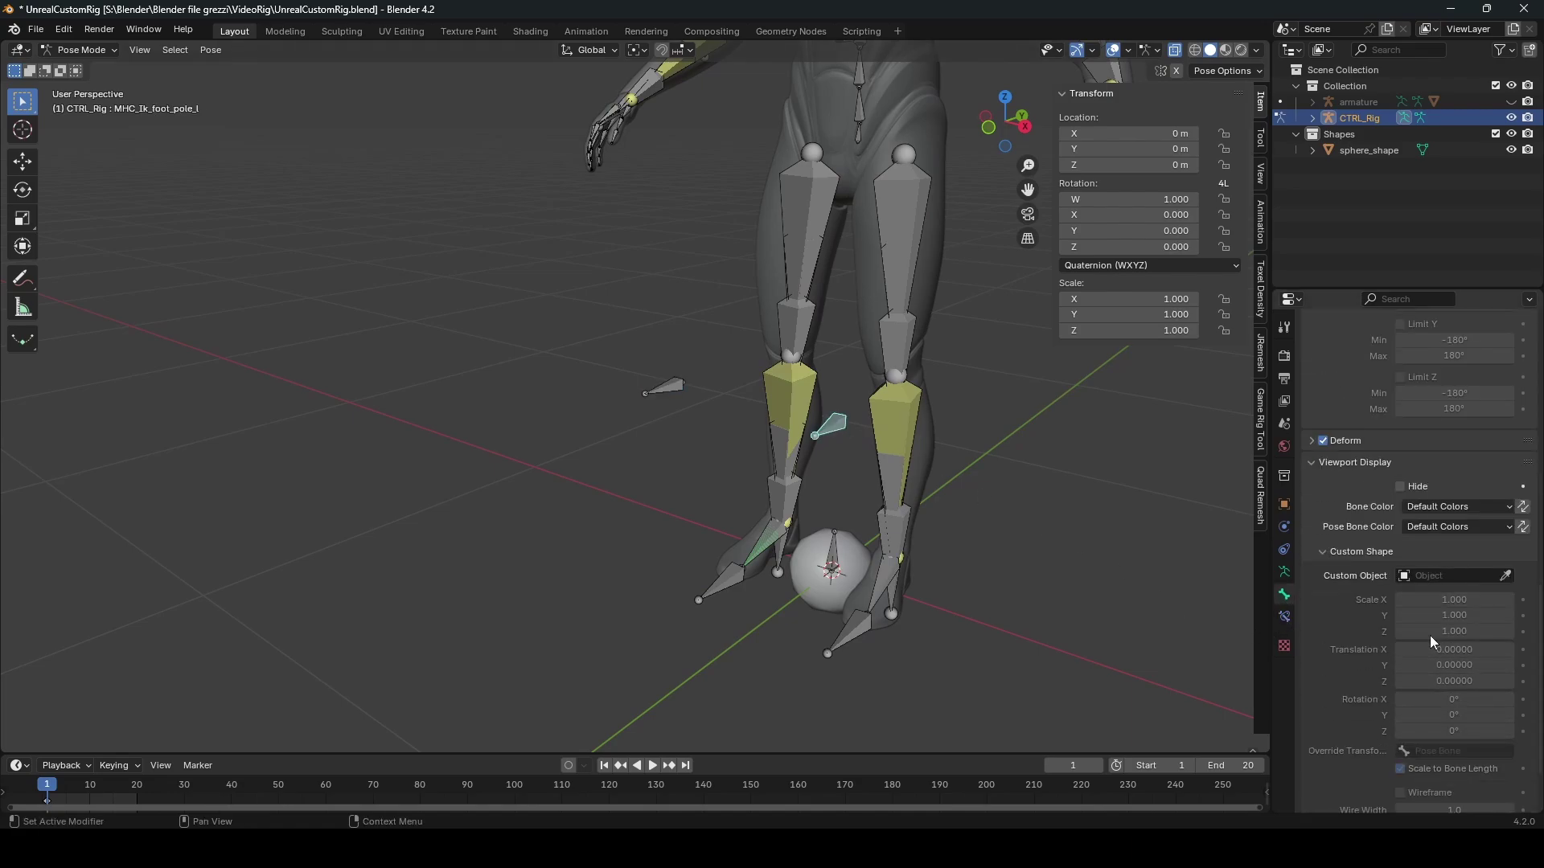
pyautogui.click(1443, 576)
pyautogui.write('s')
pyautogui.click(1408, 600)
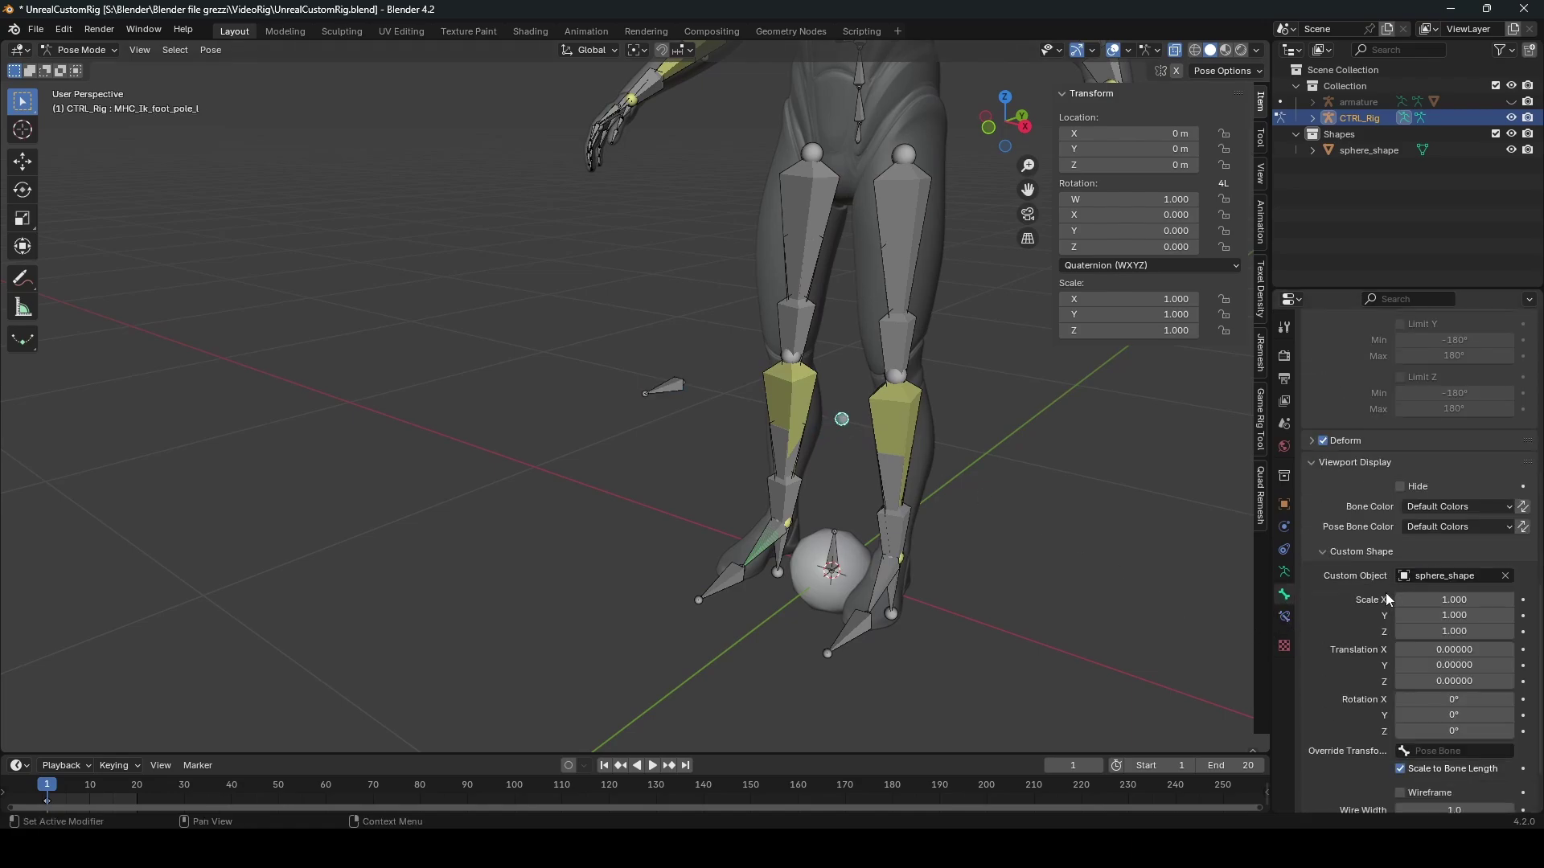
# Step: Scale the sphere_shape mesh up by 3.2 in Edit Mode to enlarge the pole control
pyautogui.moveTo(1190, 522); pyautogui.dragTo(1052, 474, button='middle')
pyautogui.click(820, 555)
pyautogui.press('Tab')
pyautogui.press('s')
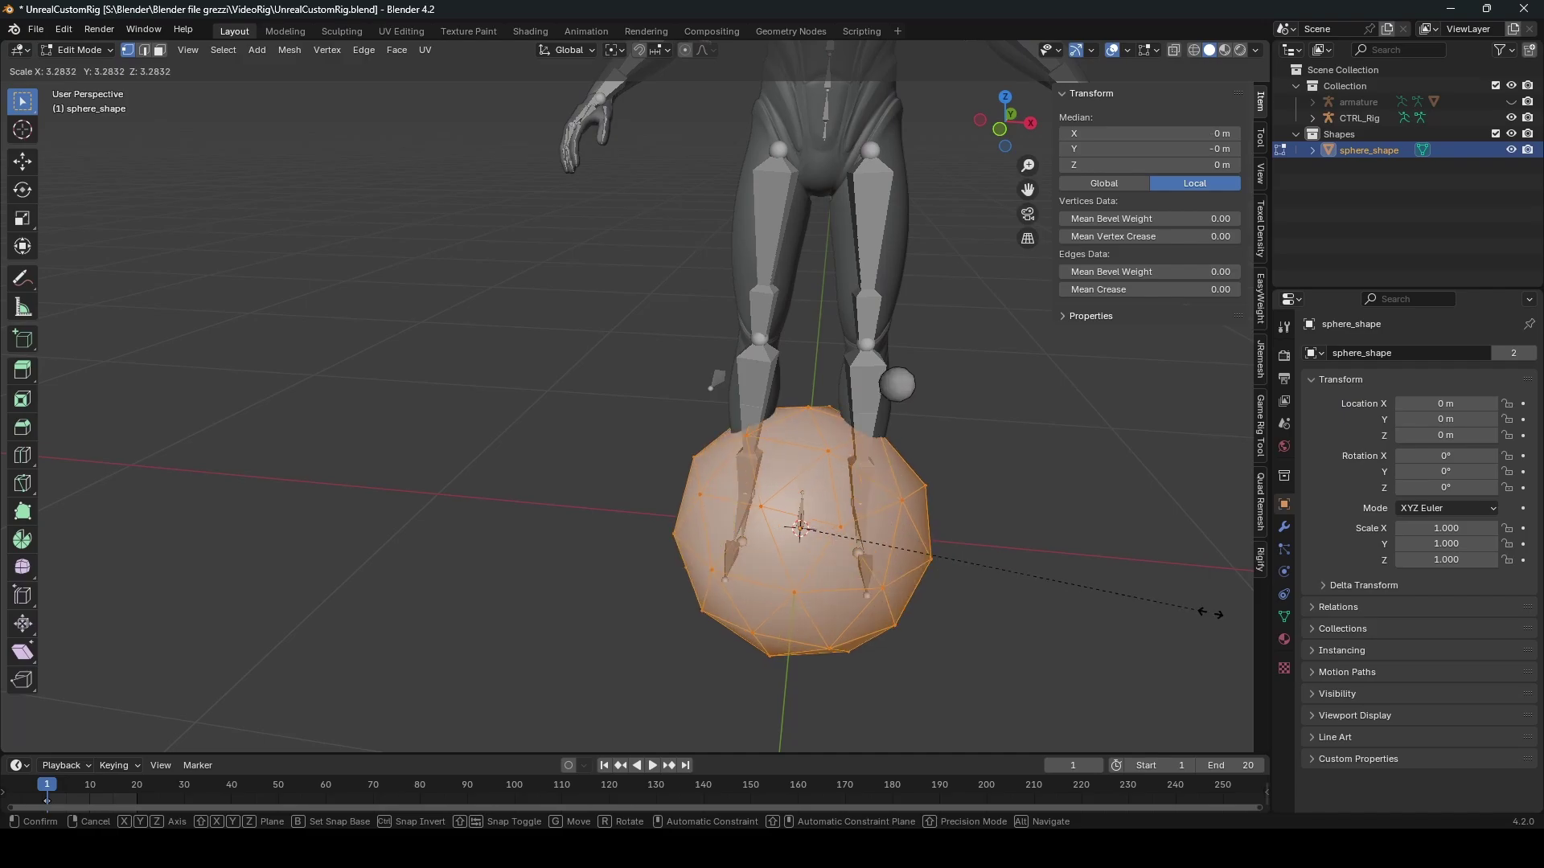
pyautogui.click(1210, 601)
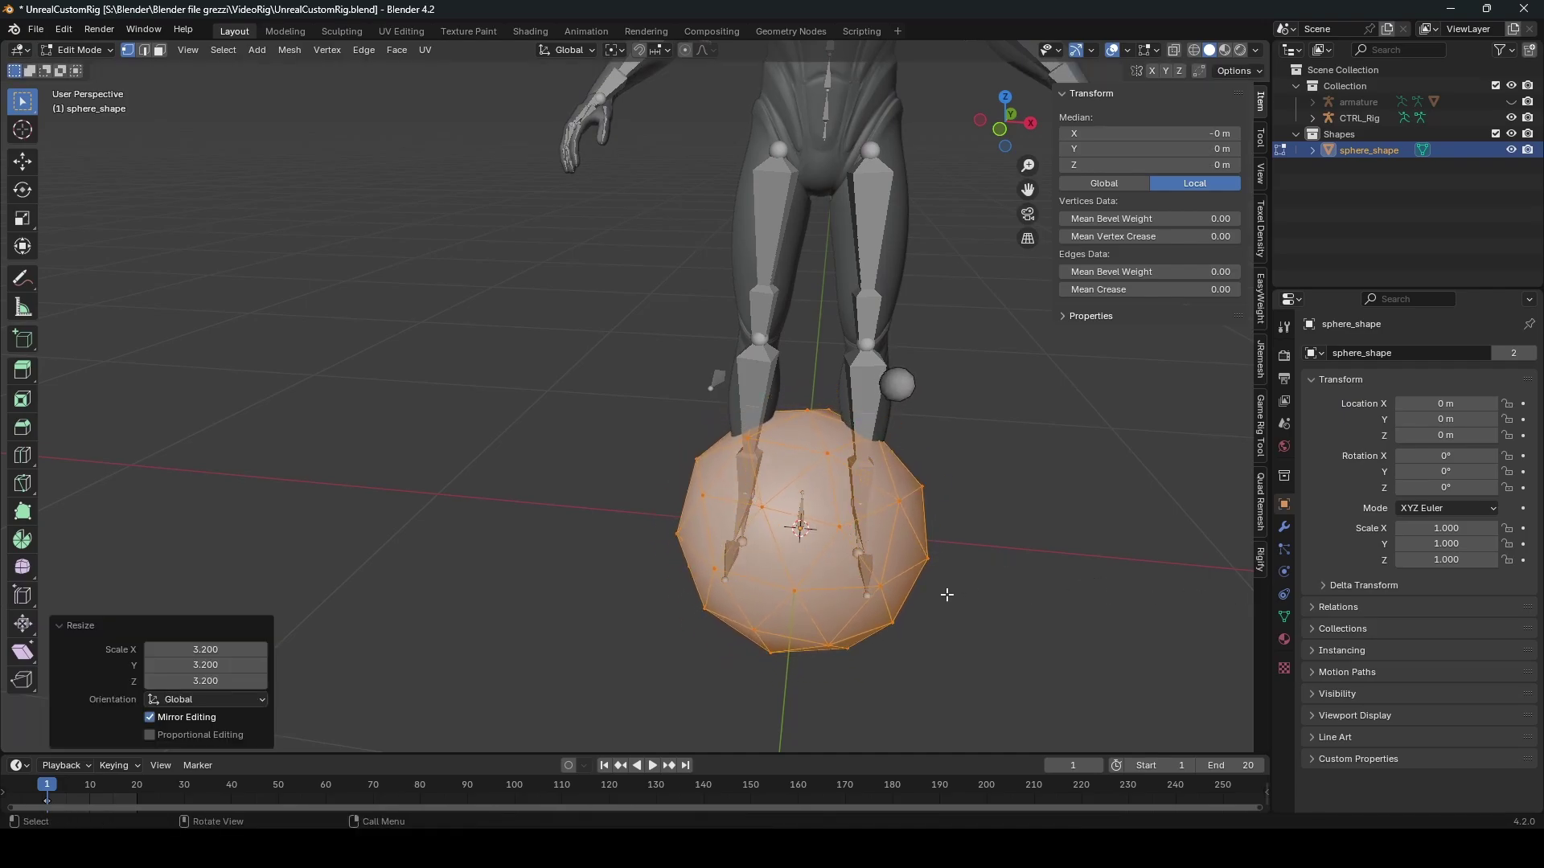
pyautogui.press('Tab')
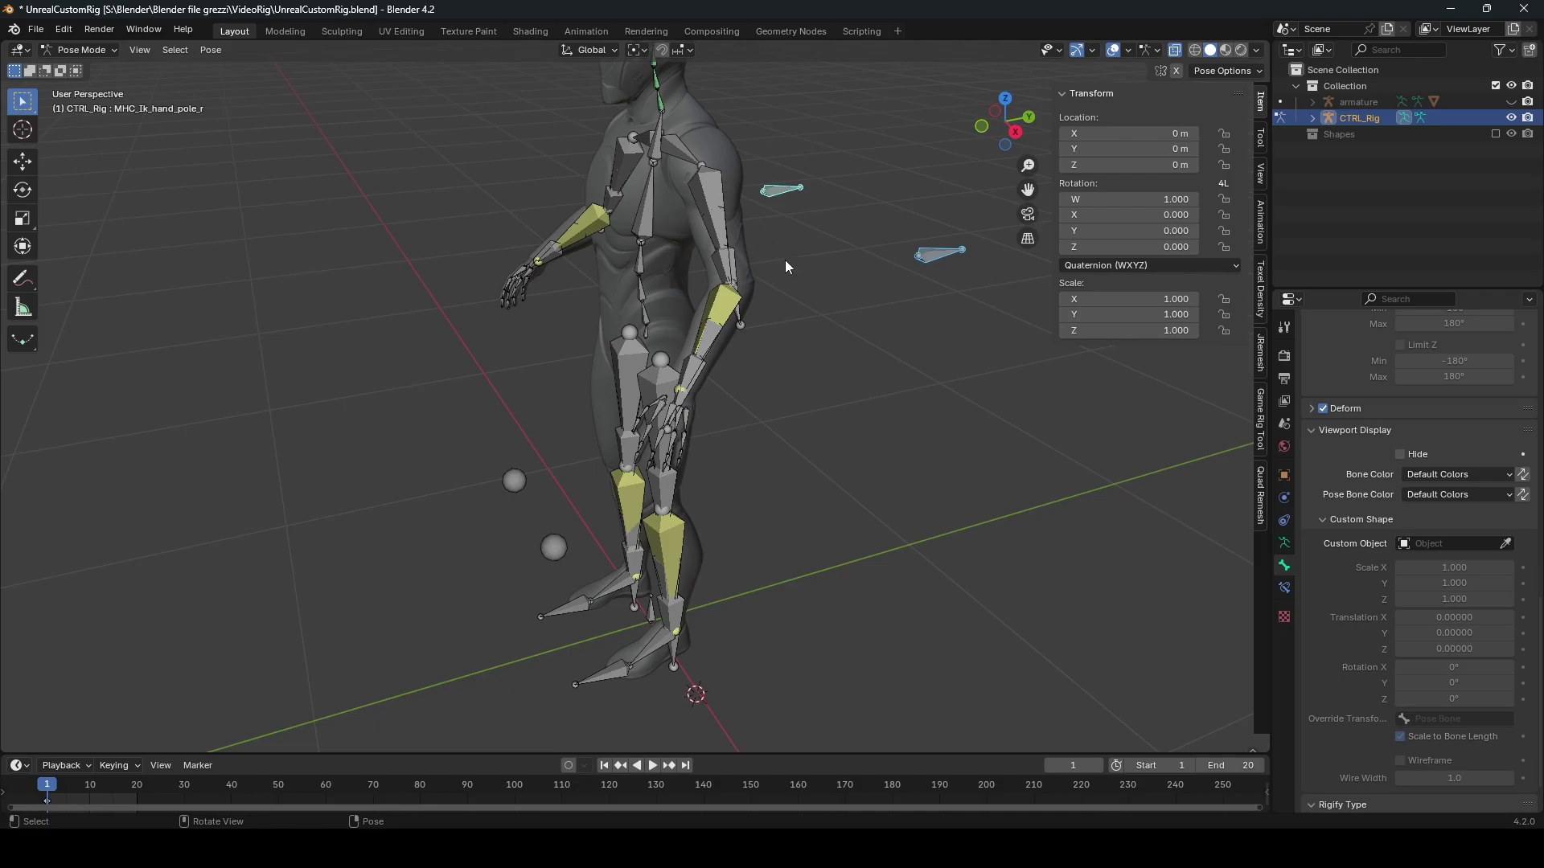
pyautogui.moveTo(775, 250); pyautogui.dragTo(803, 357, button='middle')
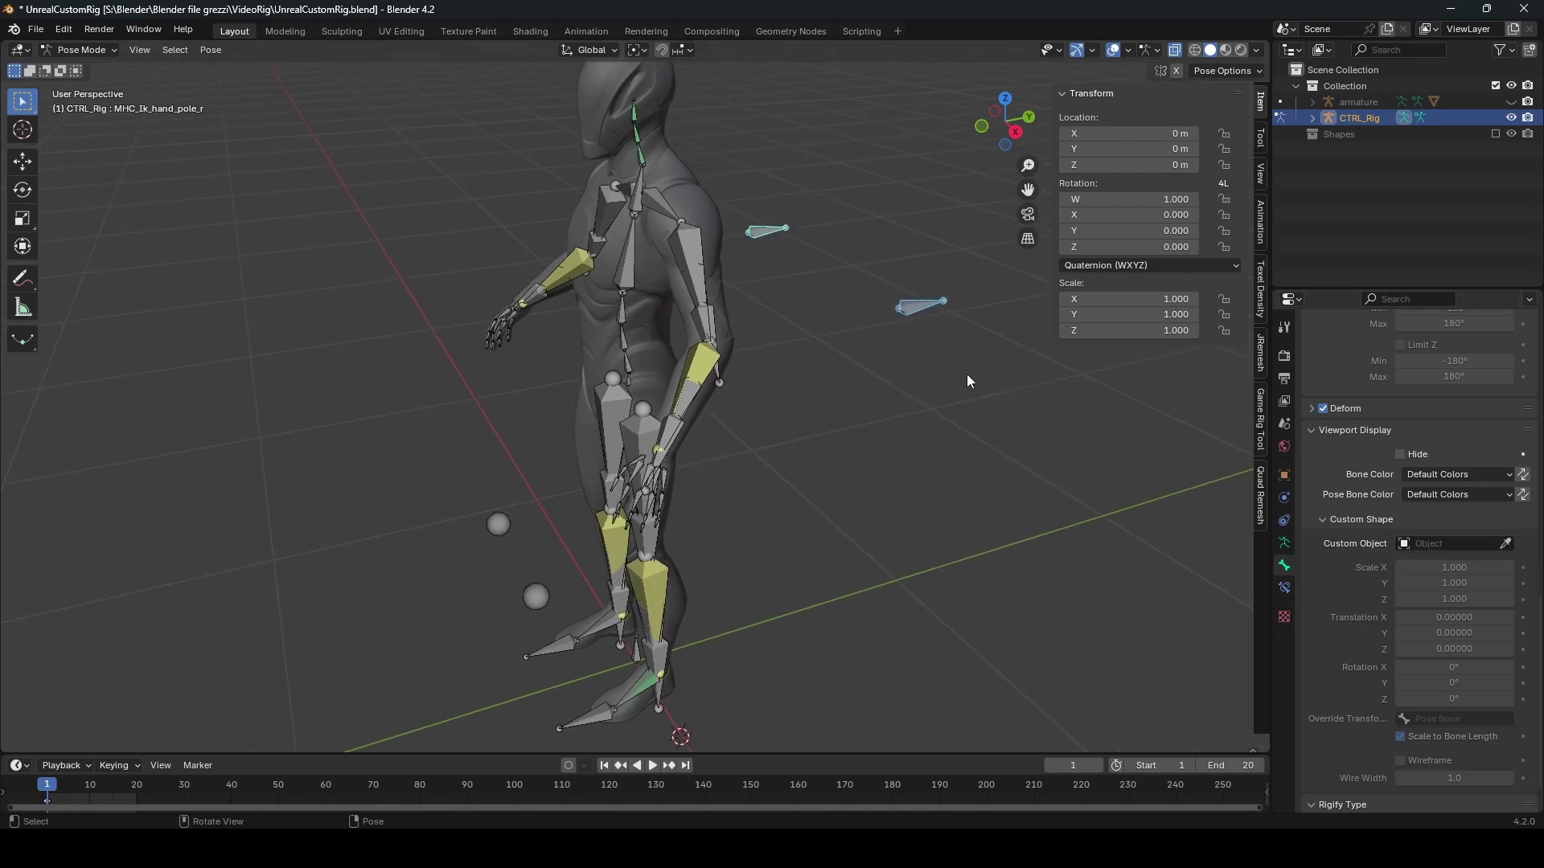
# Step: Assign sphere_shape as the custom shape object of both hand pole bones
pyautogui.moveTo(967, 375); pyautogui.dragTo(1087, 430, button='middle')
pyautogui.click(1443, 544)
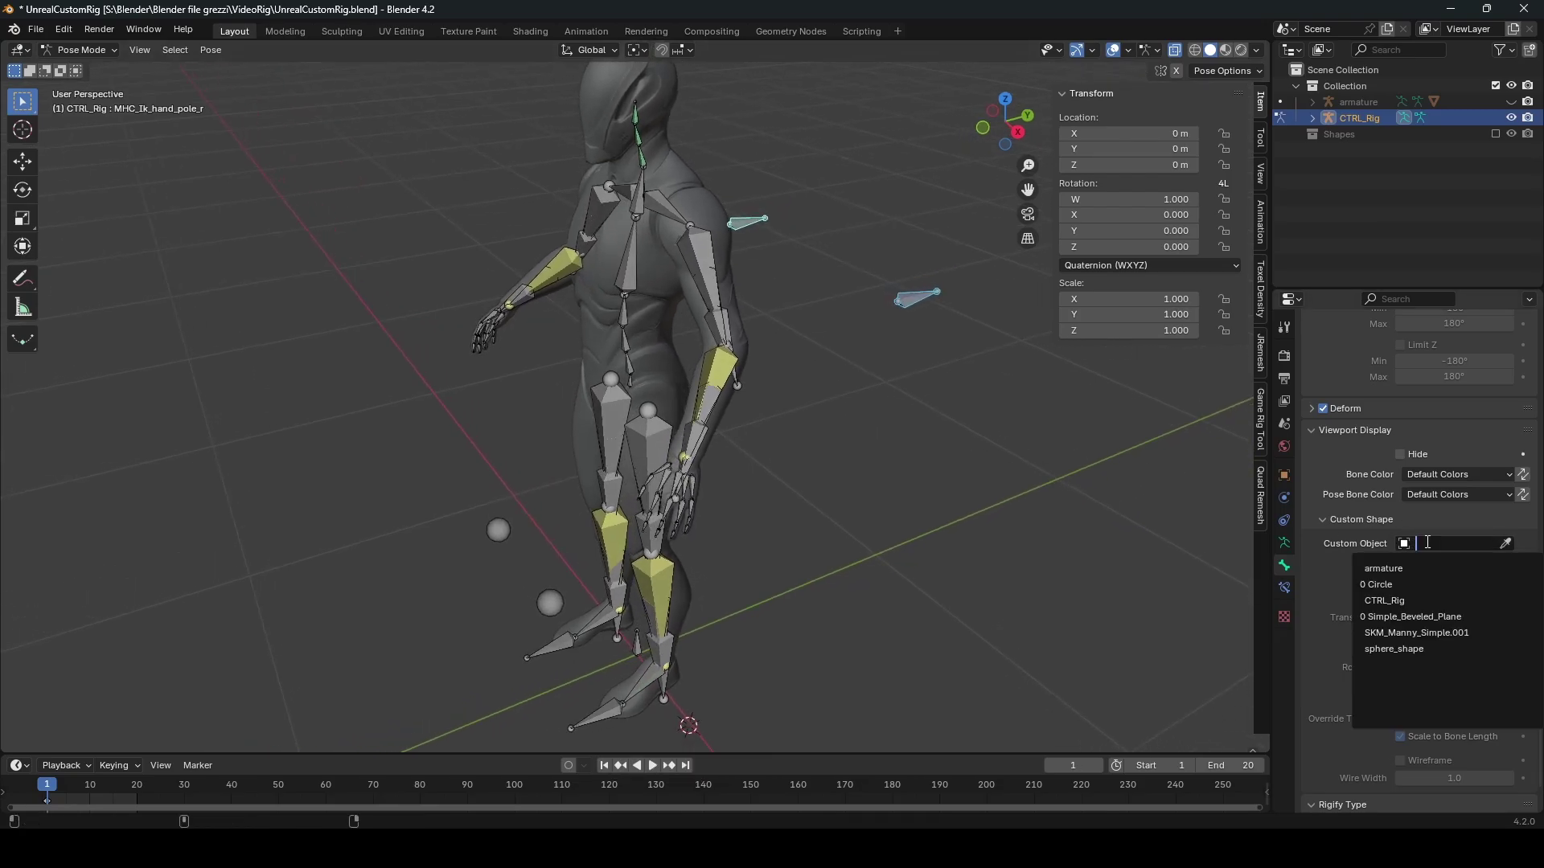
pyautogui.click(1406, 650)
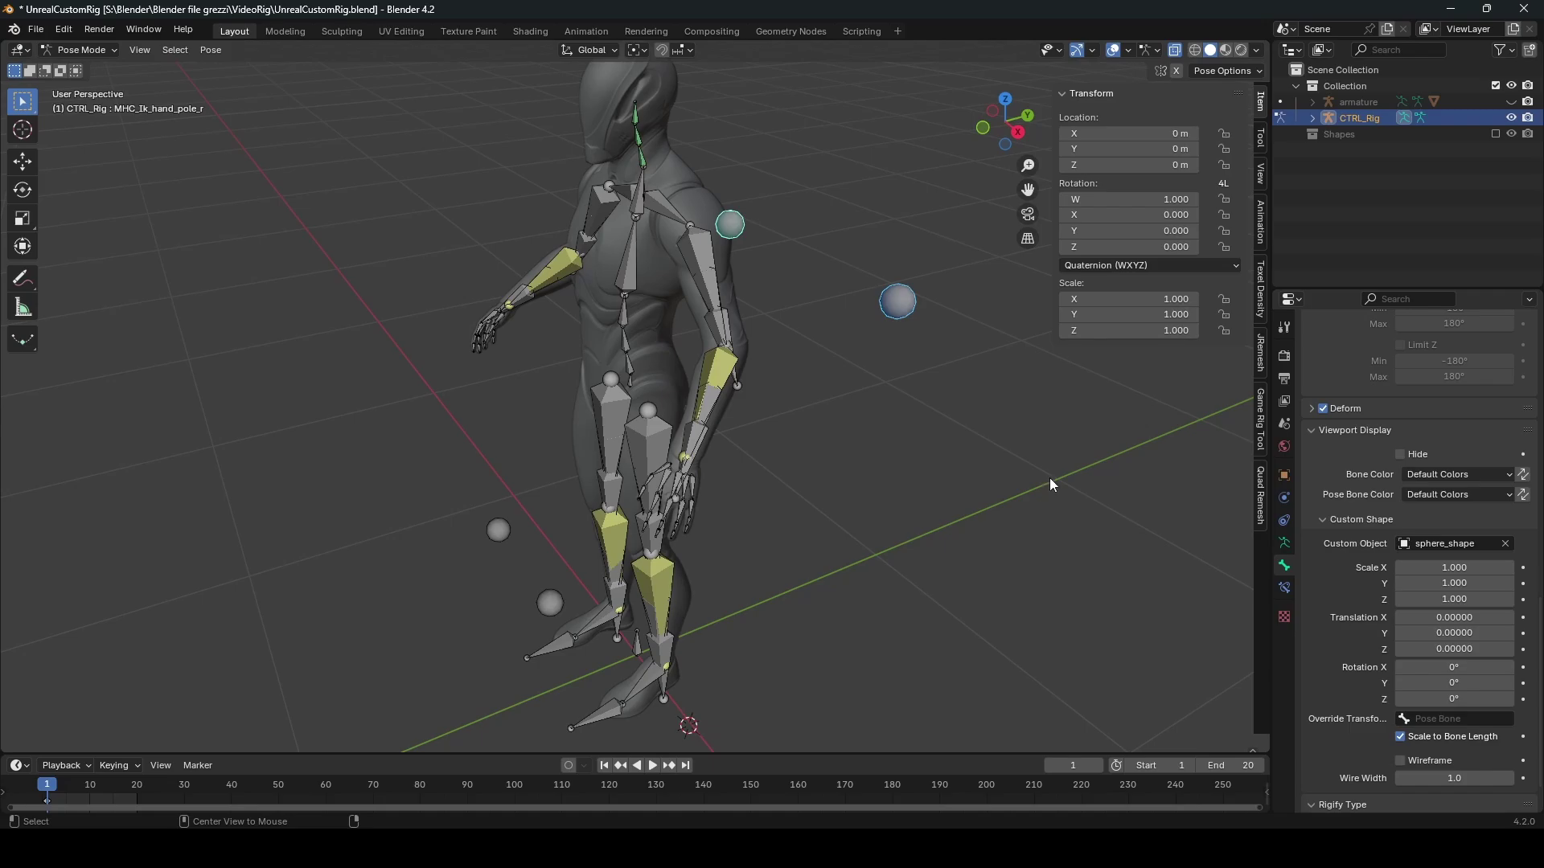
pyautogui.moveTo(928, 351); pyautogui.dragTo(725, 276, button='middle')
pyautogui.moveTo(934, 256); pyautogui.dragTo(1126, 266, button='middle')
pyautogui.scroll(-2, 1398, 677)
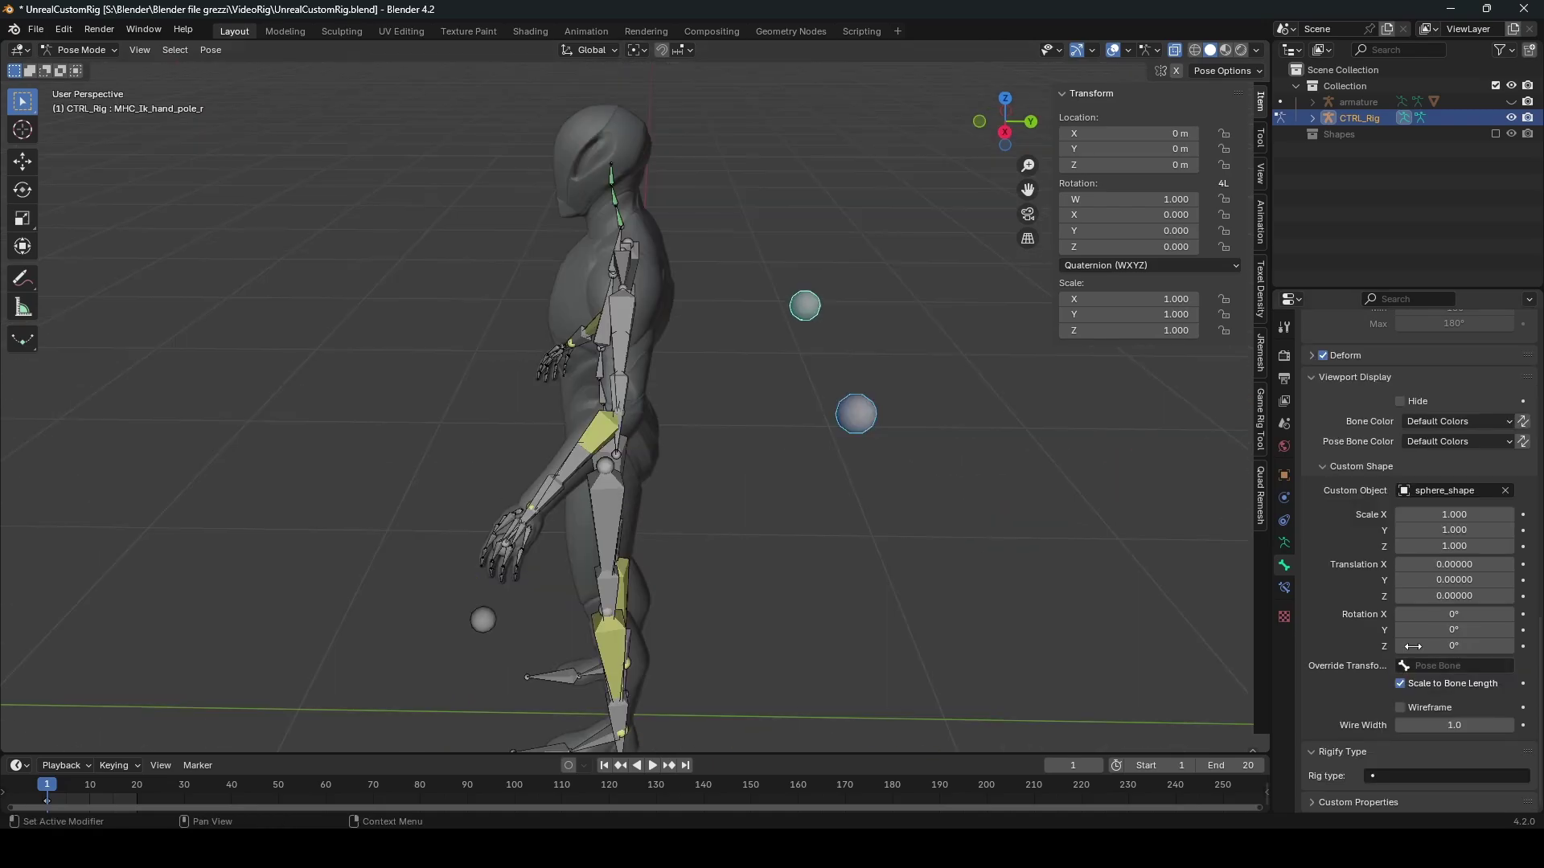
# Step: Give the hand and foot pole bones the red 01 theme as their bone color
pyautogui.moveTo(824, 345); pyautogui.dragTo(873, 346, button='middle')
pyautogui.keyDown('shift'); pyautogui.moveTo(872, 346); pyautogui.dragTo(892, 257, button='middle'); pyautogui.keyUp('shift')
pyautogui.keyDown('shift'); pyautogui.click(673, 576); pyautogui.keyUp('shift')
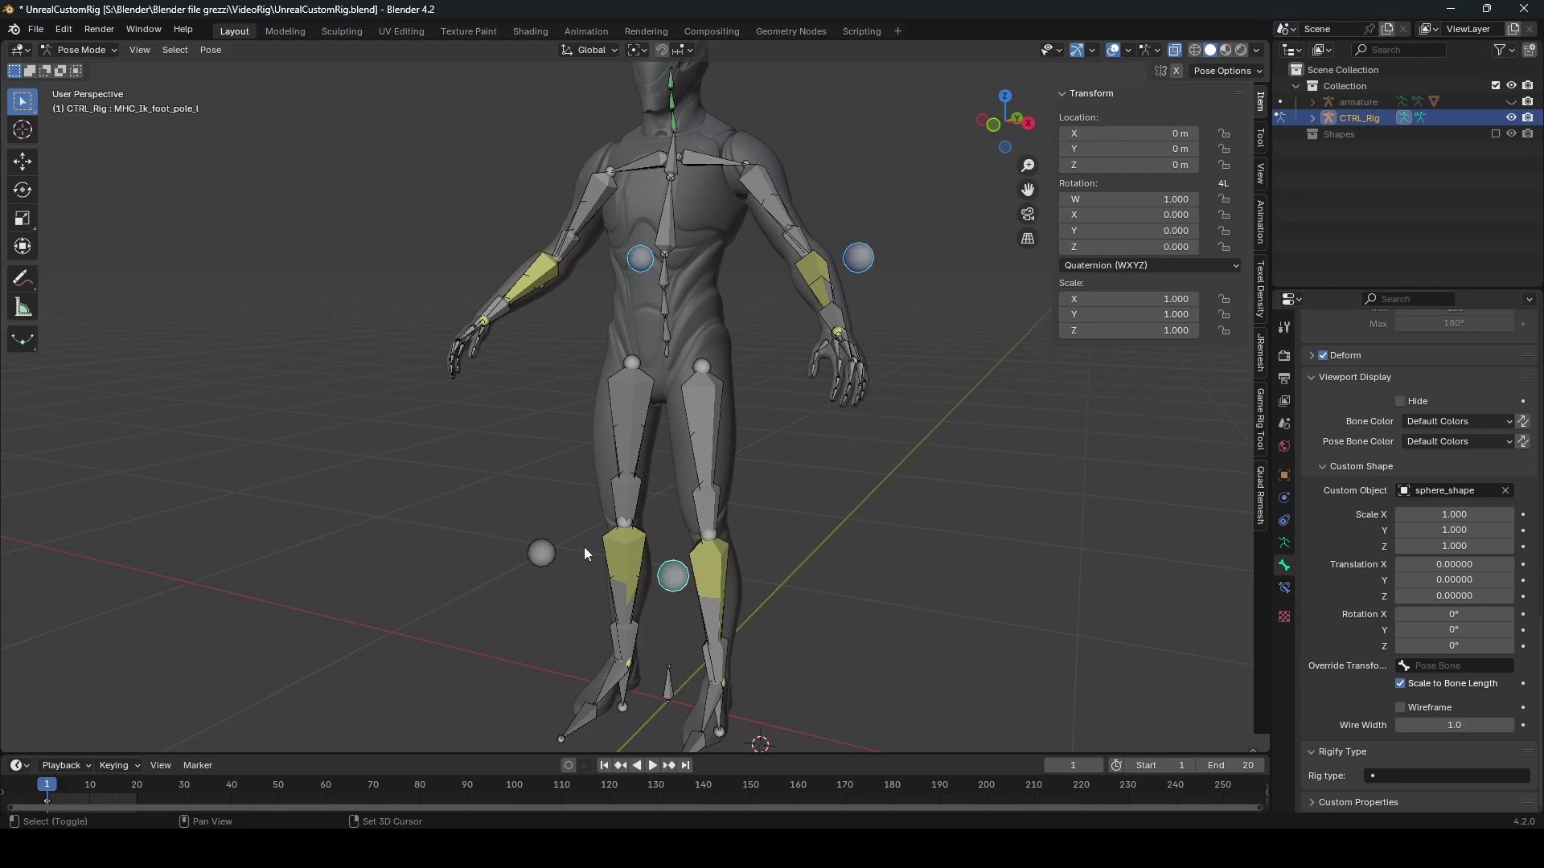
pyautogui.click(1441, 415)
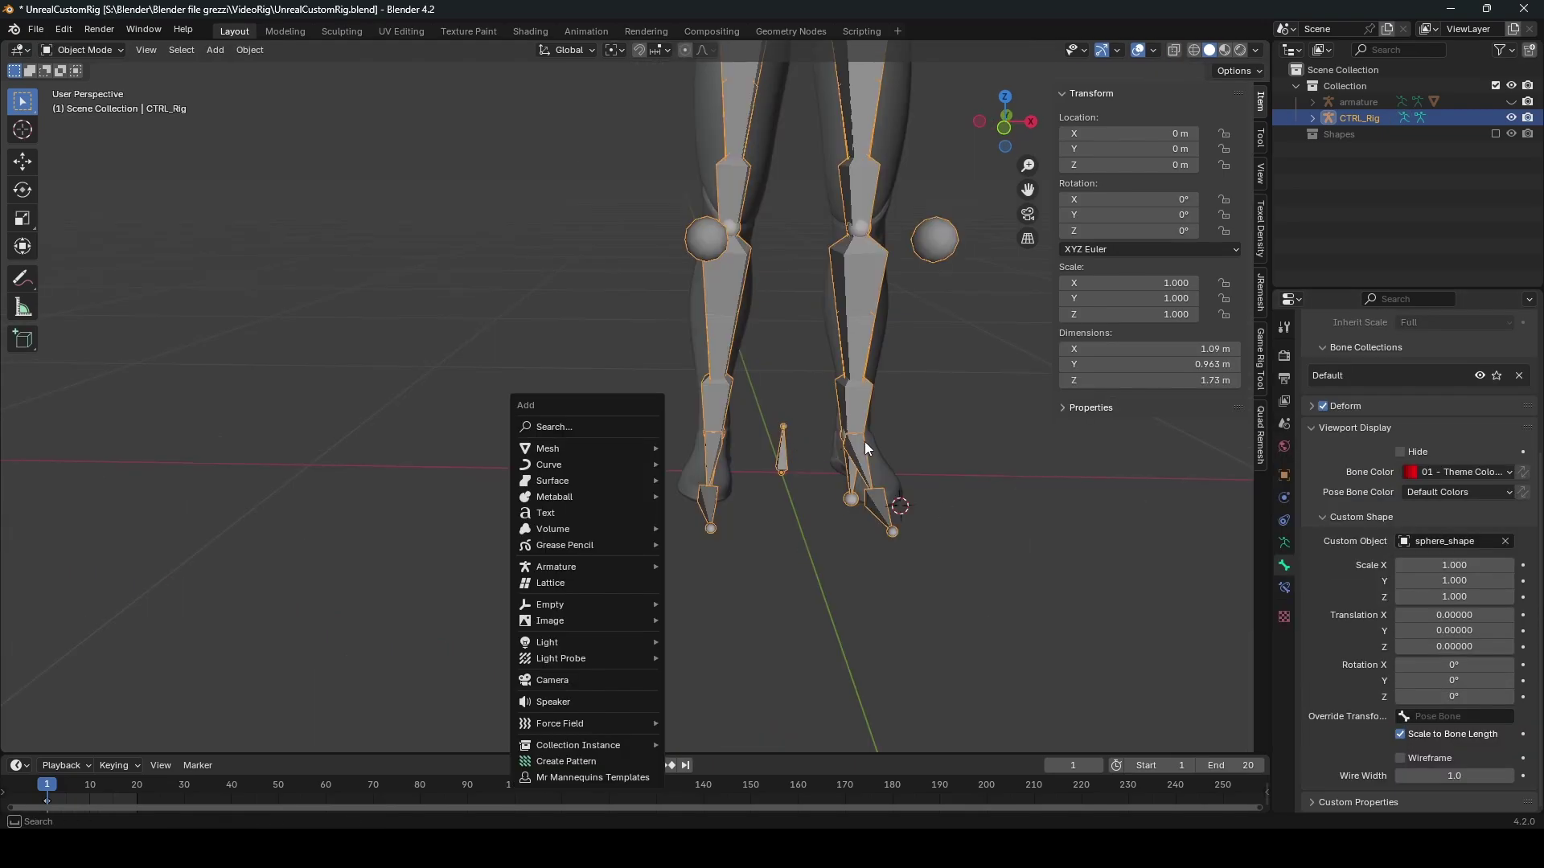
# Step: Test-move the root bone in Pose Mode, and select the foot and hand pole bones in Edit Mode
pyautogui.press('g')
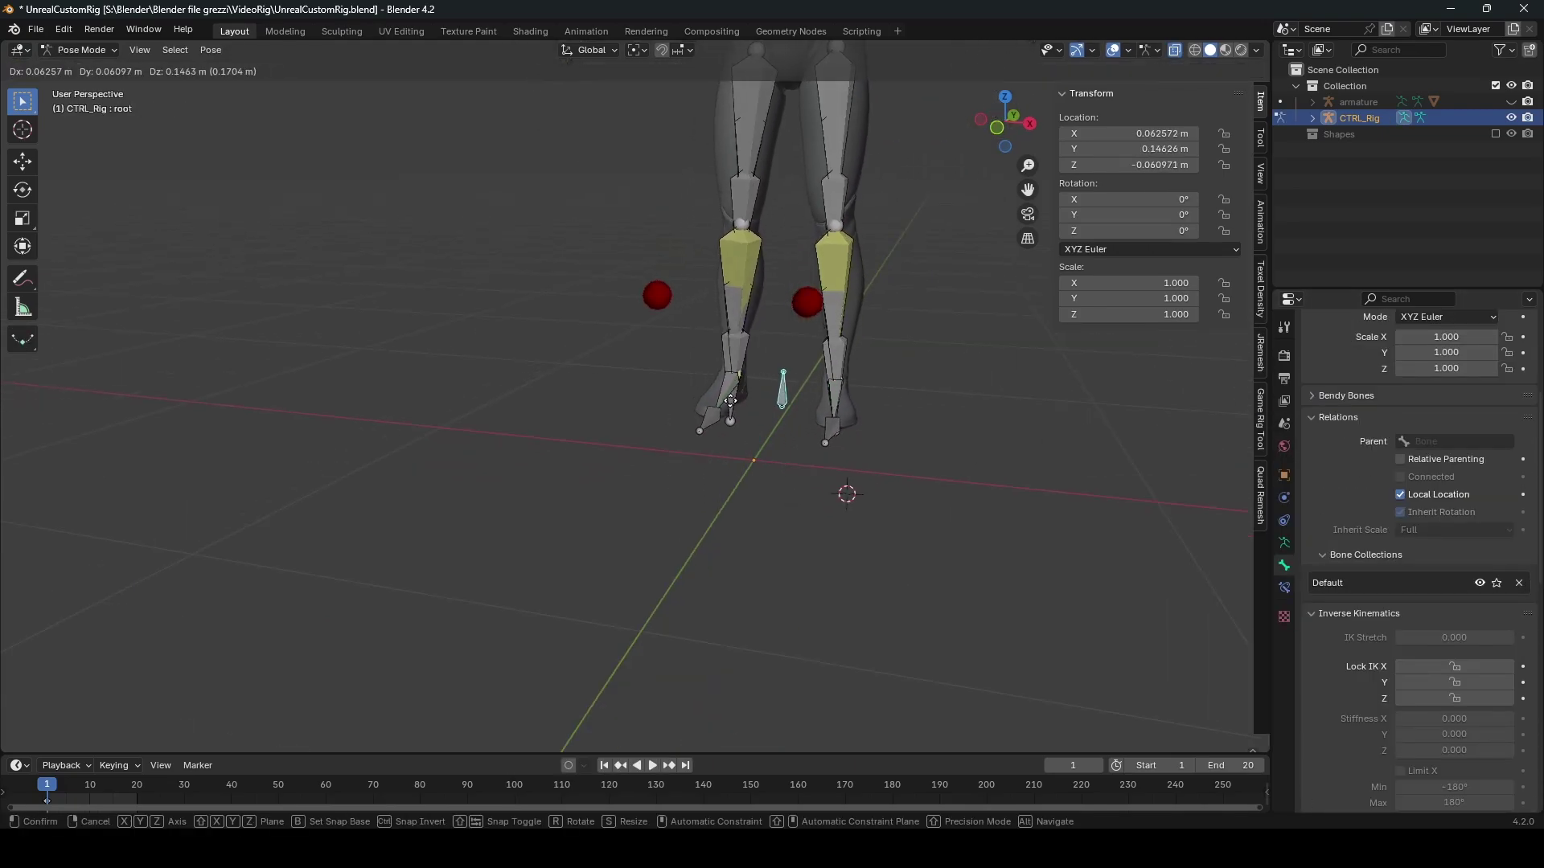
pyautogui.press('Tab')
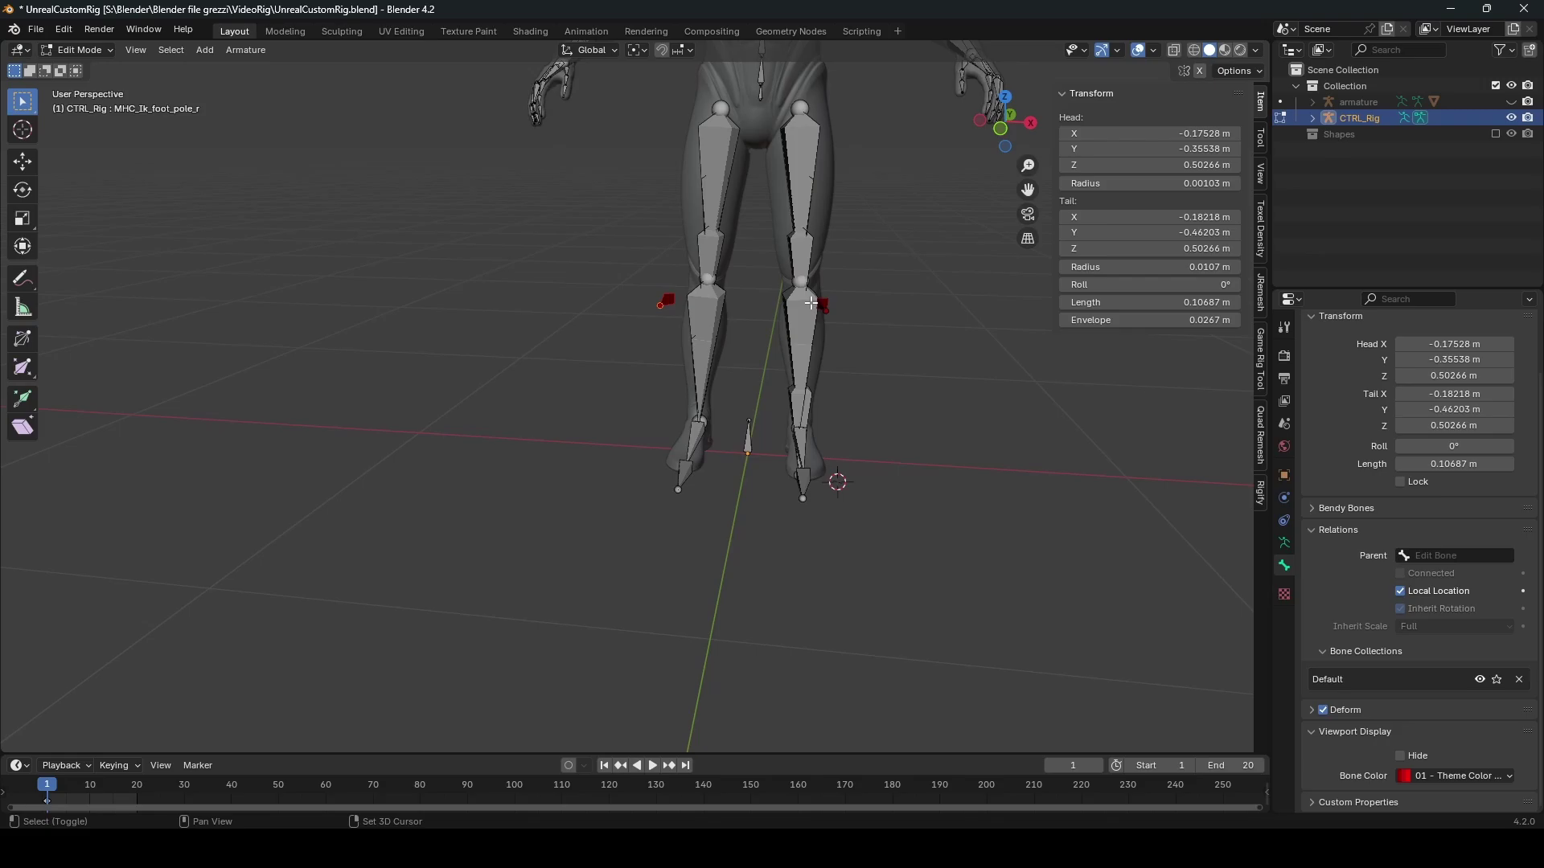
pyautogui.keyDown('shift'); pyautogui.click(827, 304); pyautogui.keyUp('shift')
pyautogui.moveTo(916, 360); pyautogui.dragTo(668, 450, button='middle')
pyautogui.keyDown('shift'); pyautogui.click(991, 516); pyautogui.keyUp('shift')
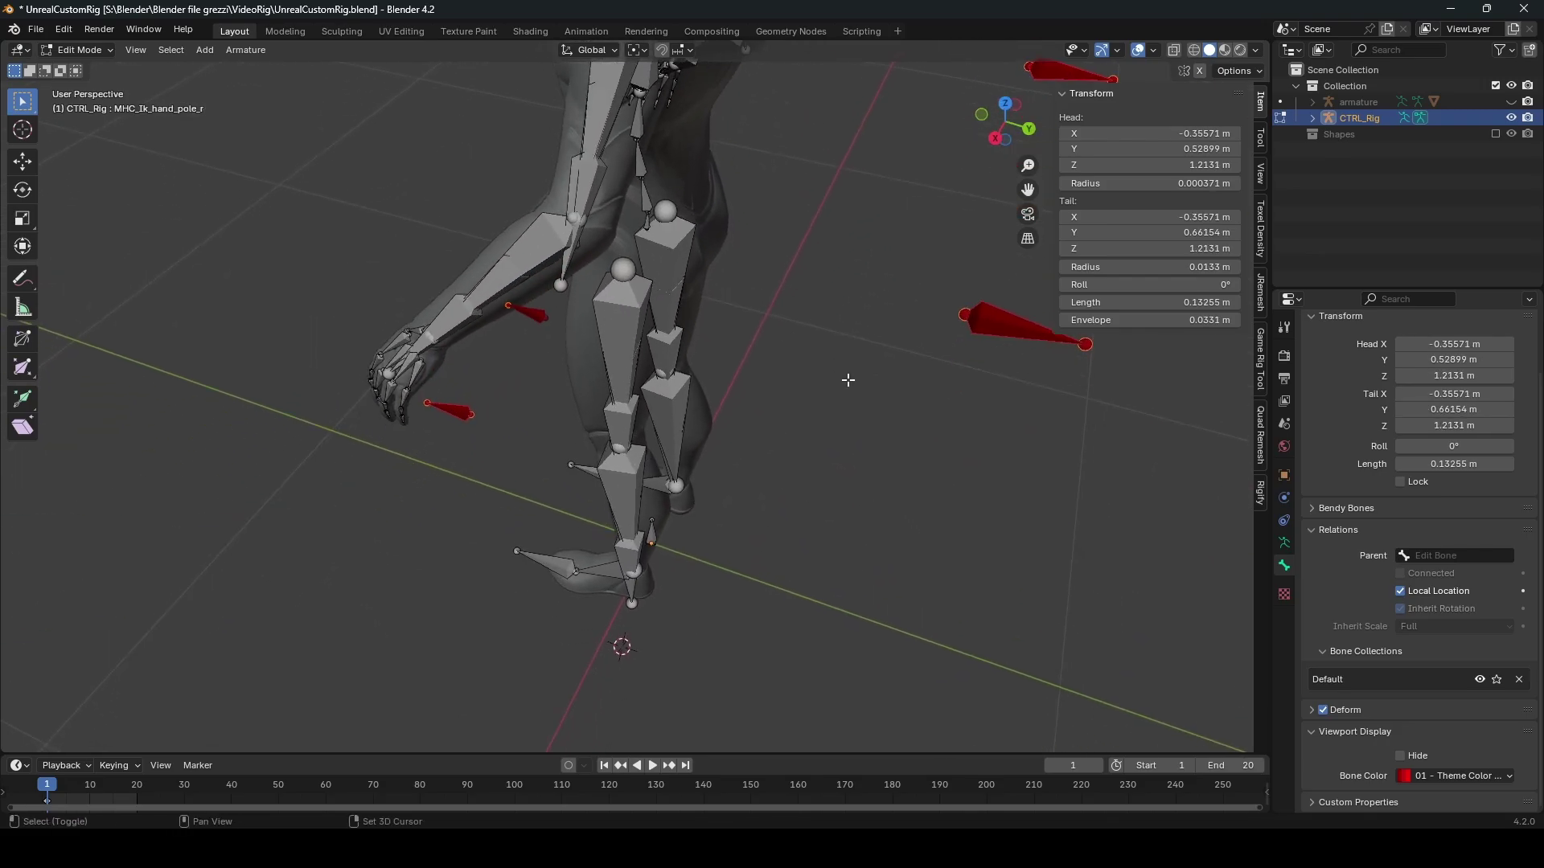
# Step: Deselect all bones and snap the 3D cursor to the world origin
pyautogui.moveTo(872, 372); pyautogui.dragTo(860, 338, button='middle')
pyautogui.hotkey('alt', 'a')
pyautogui.hotkey('shift', 'a')
pyautogui.click(632, 534)
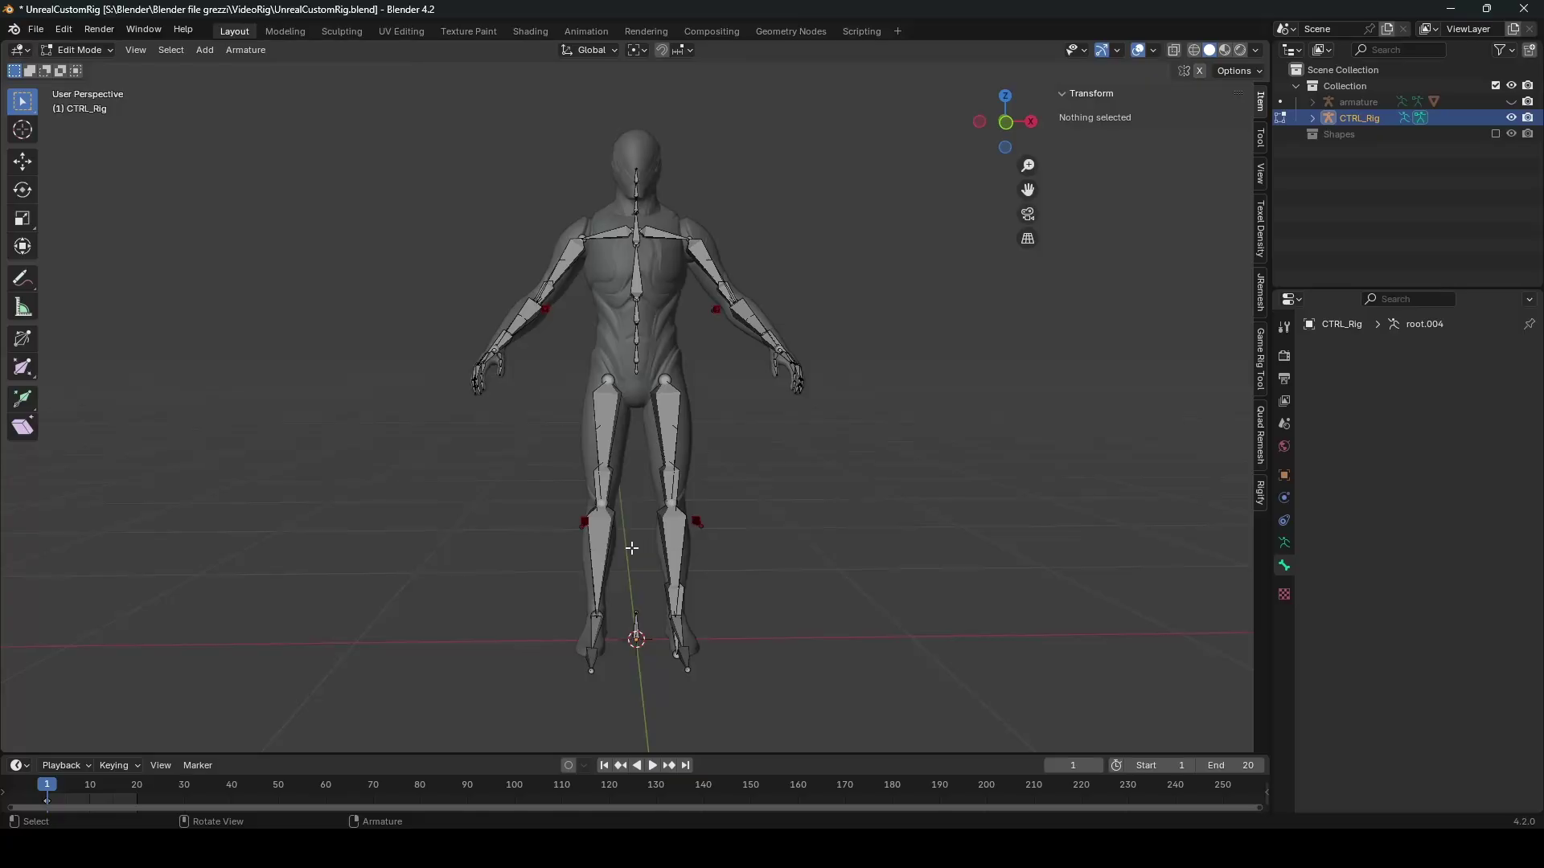
pyautogui.click(633, 506)
pyautogui.press('g')
pyautogui.press('z')
pyautogui.click(655, 615)
pyautogui.hotkey('ctrl', 'Tab')
pyautogui.press('KP_1')
pyautogui.press('g')
pyautogui.rightClick(675, 421)
pyautogui.hotkey('ctrl', 'Tab')
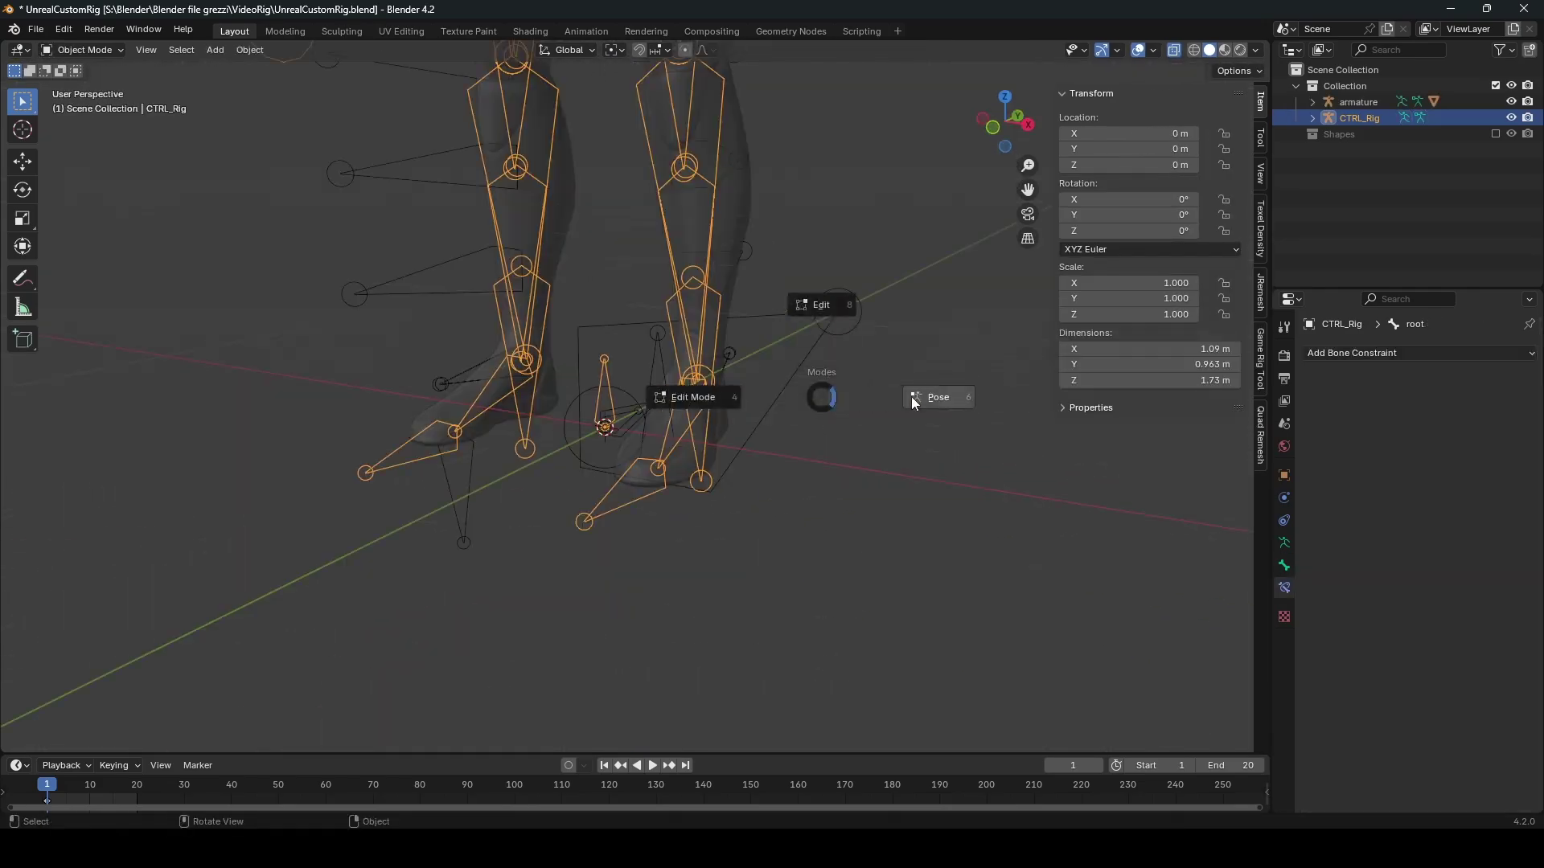
# Step: Move the root bone along the Y axis in Pose Mode as a test, and undo the move
pyautogui.click(878, 398)
pyautogui.press('g')
pyautogui.press('y')
pyautogui.click(633, 472)
pyautogui.moveTo(633, 473); pyautogui.dragTo(814, 420, button='middle')
pyautogui.hotkey('ctrl', 'Tab')
pyautogui.scroll(3, 658, 417)
pyautogui.hotkey('ctrl', 'z')
pyautogui.moveTo(563, 482); pyautogui.dragTo(470, 490, button='middle')
pyautogui.hotkey('ctrl', 'z')
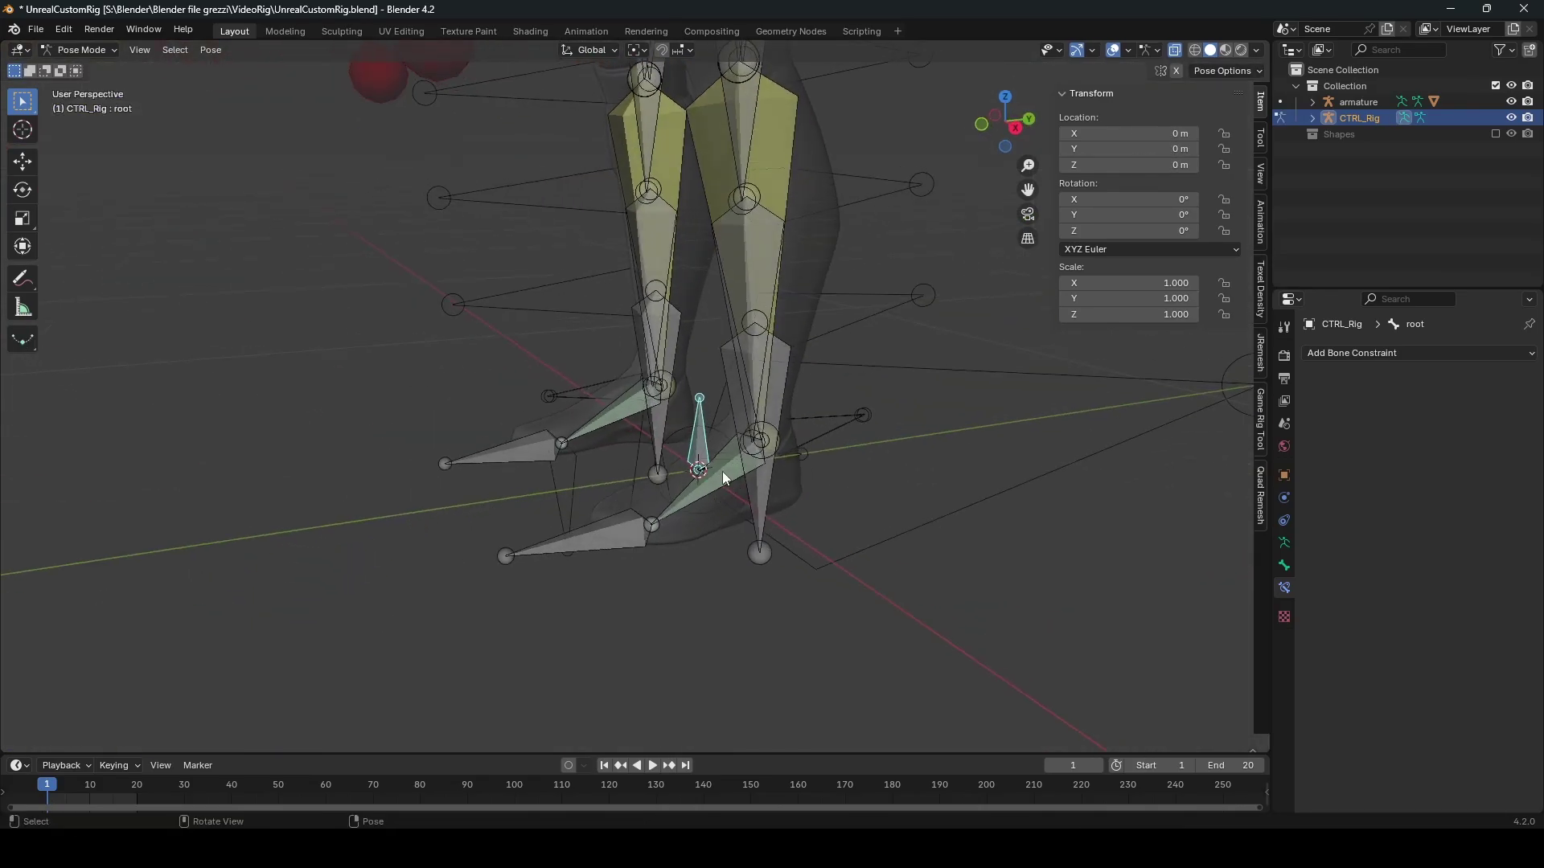
pyautogui.hotkey('ctrl', 'z')
pyautogui.moveTo(694, 383); pyautogui.dragTo(635, 400, button='middle')
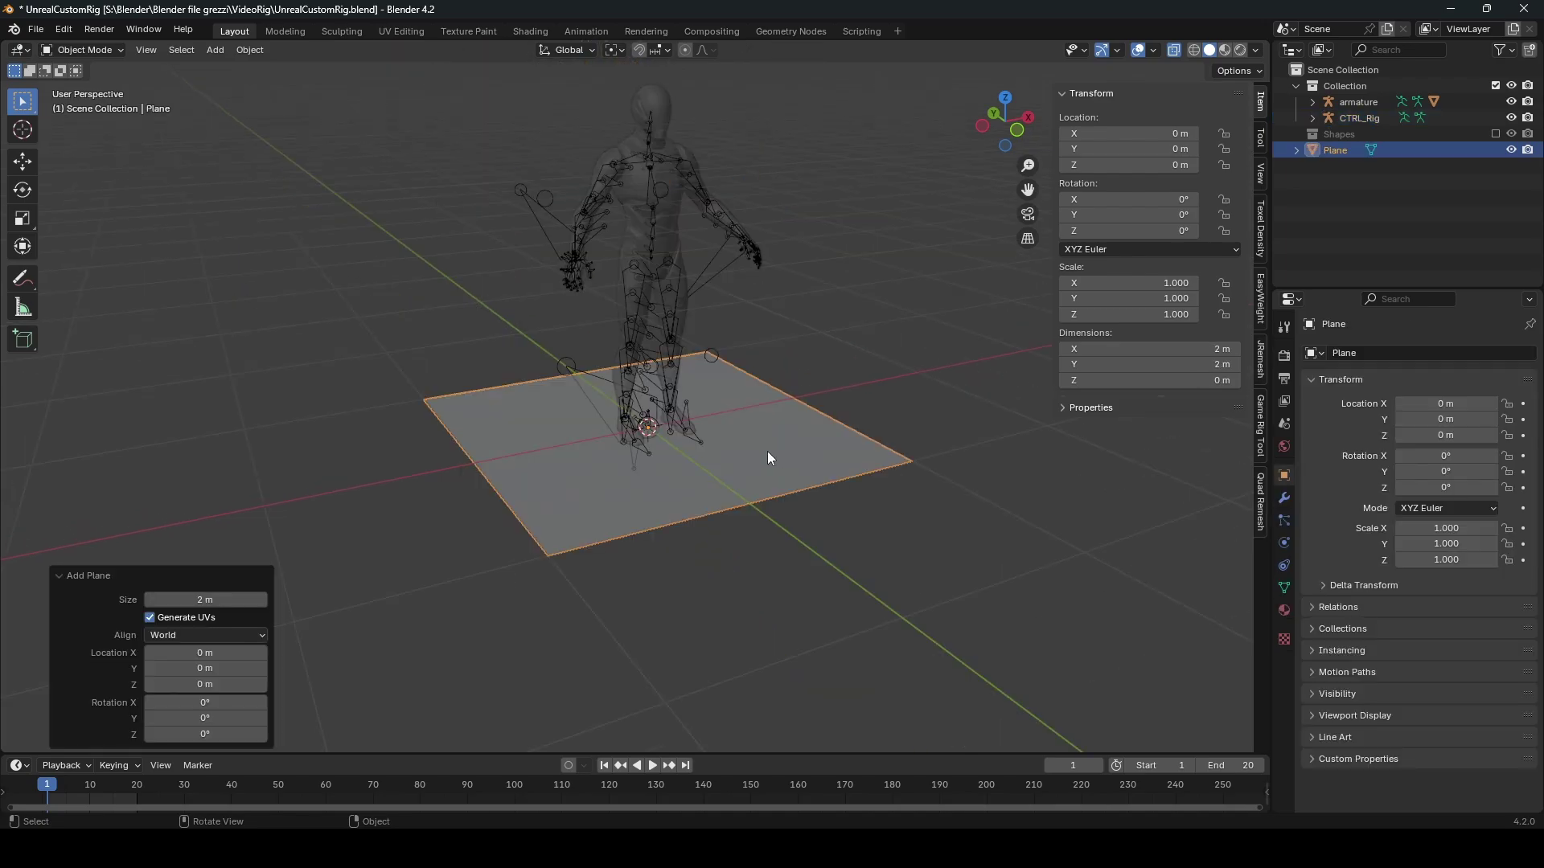
# Step: Rename the 2 m plane at the world origin as platform_shape
pyautogui.moveTo(767, 451); pyautogui.dragTo(745, 480, button='middle')
pyautogui.press('F2')
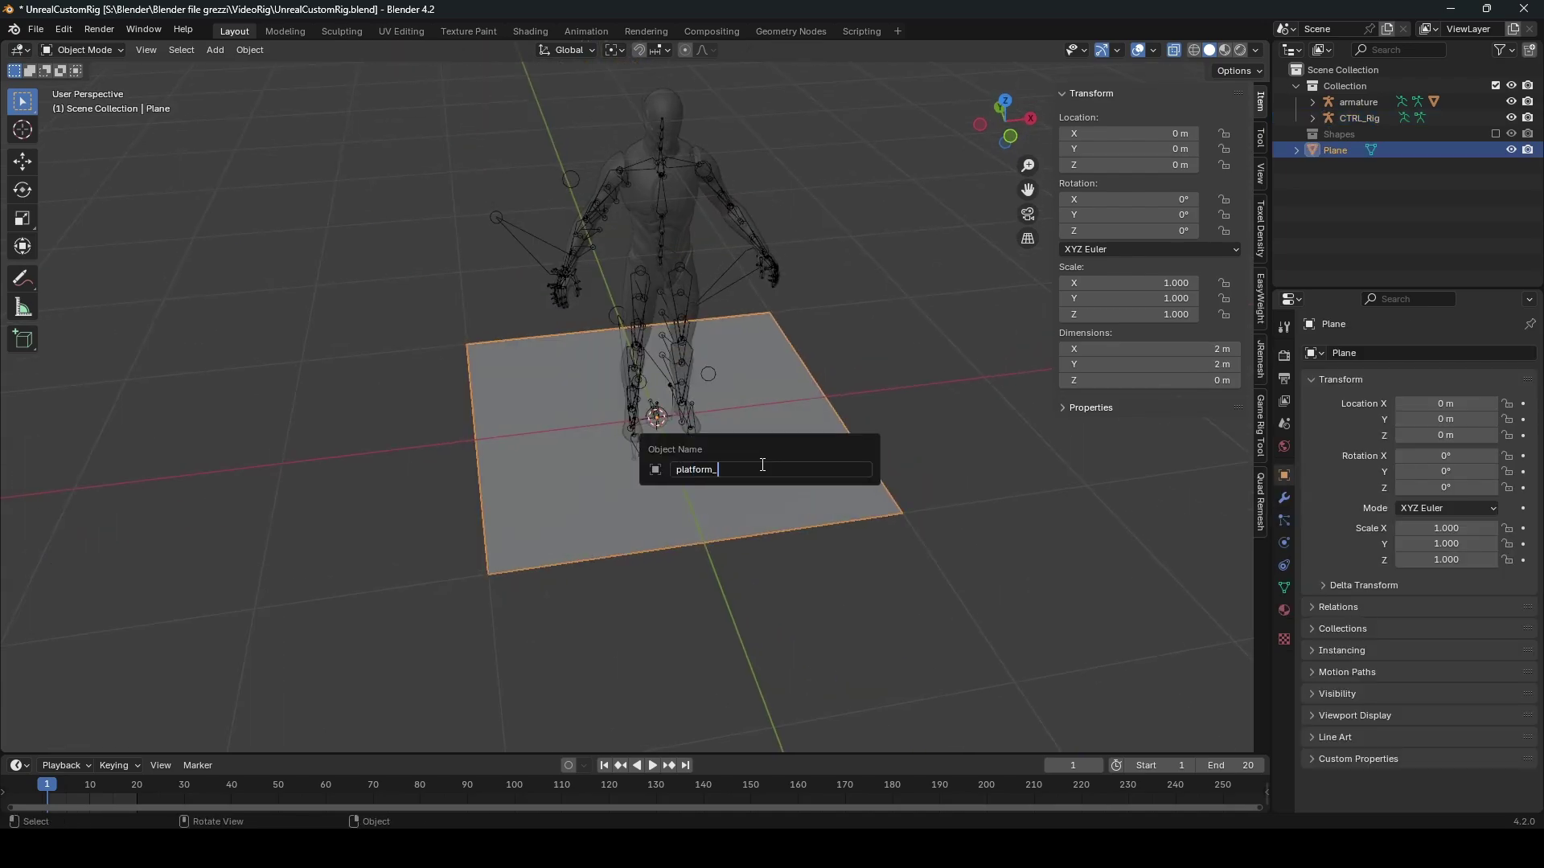
pyautogui.write('platform_shape')
pyautogui.press('Return')
# Step: Scale platform_shape down to 0.4 along the X axis in top view
pyautogui.press('KP_7')
pyautogui.press('s')
pyautogui.press('x')
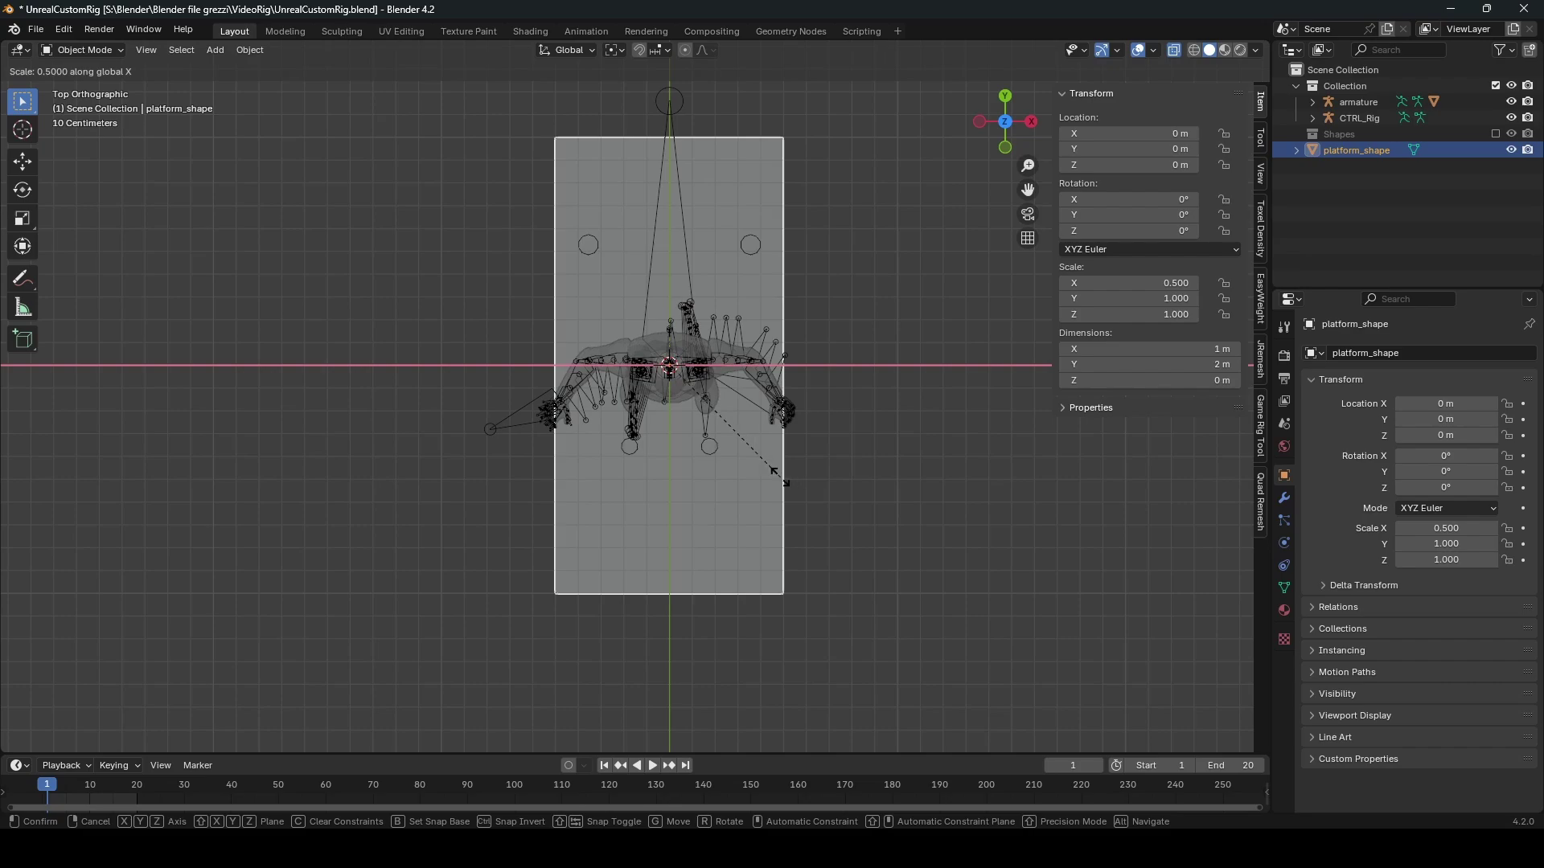
pyautogui.click(752, 470)
pyautogui.press('Tab')
pyautogui.moveTo(774, 460); pyautogui.dragTo(903, 606, button='middle')
pyautogui.hotkey('alt', 'a')
pyautogui.moveTo(345, 232); pyautogui.dragTo(435, 402)
pyautogui.press('a')
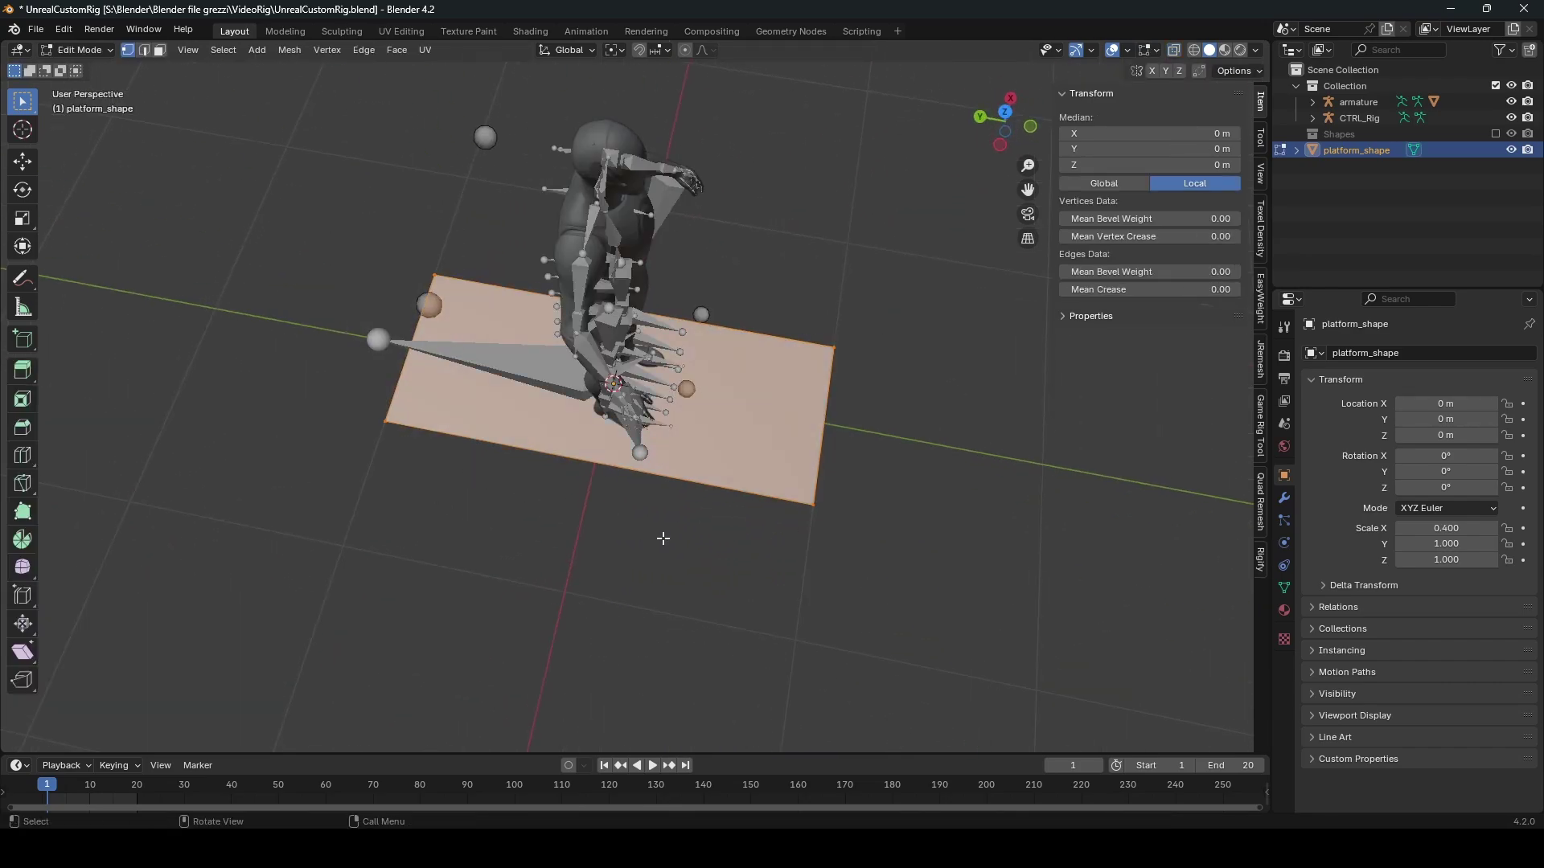
pyautogui.hotkey('ctrl', 'b')
pyautogui.press('Escape')
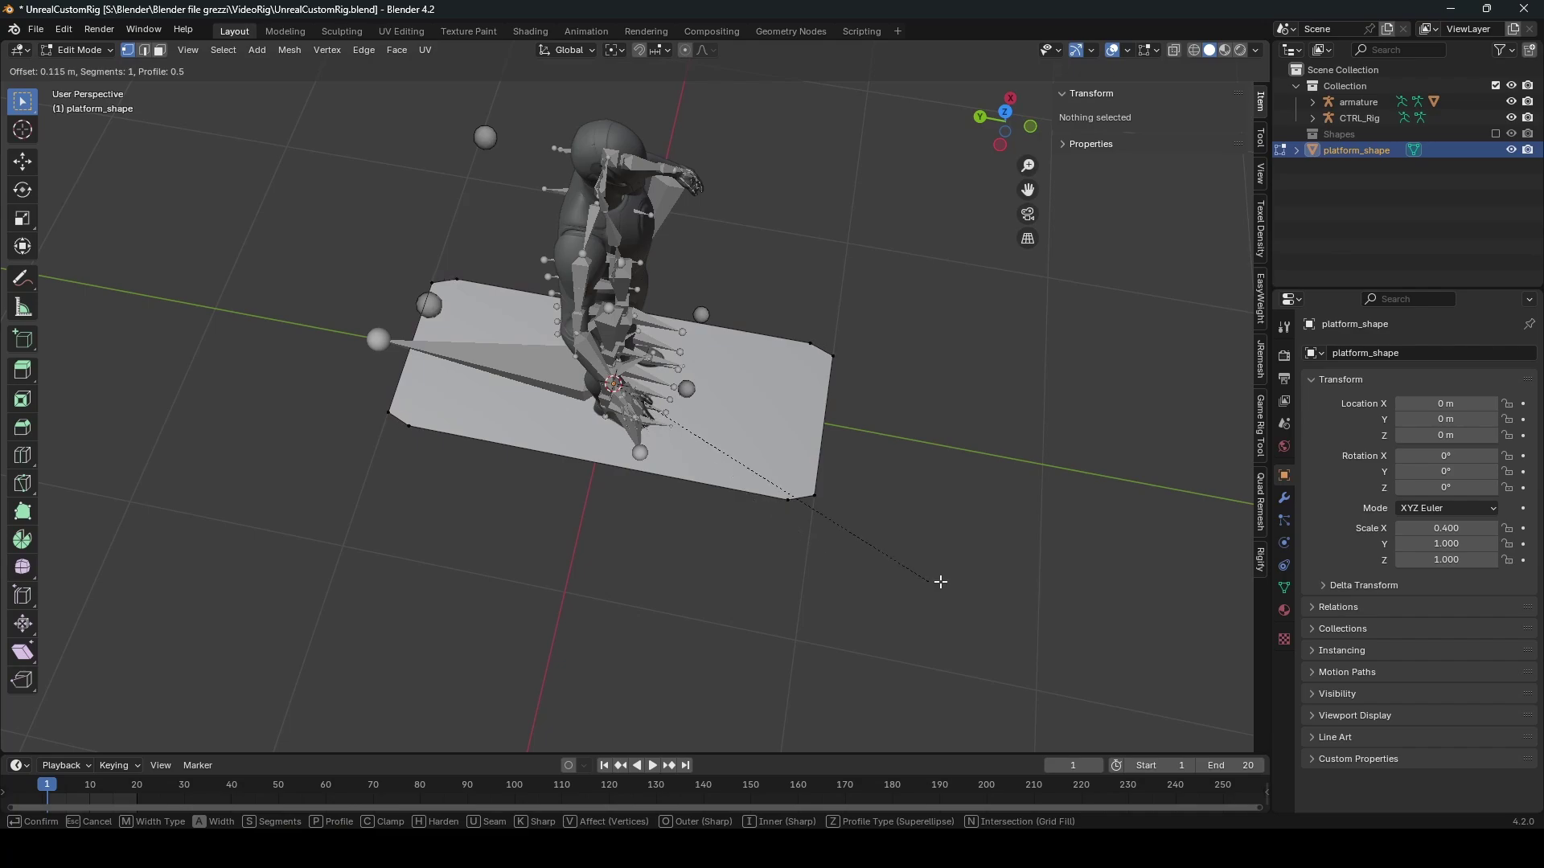
# Step: Apply the scale of platform_shape in Object Mode
pyautogui.press('Tab')
pyautogui.hotkey('ctrl', 'a')
pyautogui.click(845, 496)
# Step: Bevel platform_shape's corner vertices with 3 segments in Edit Mode, and delete only its face so the outline is kept
pyautogui.press('Tab')
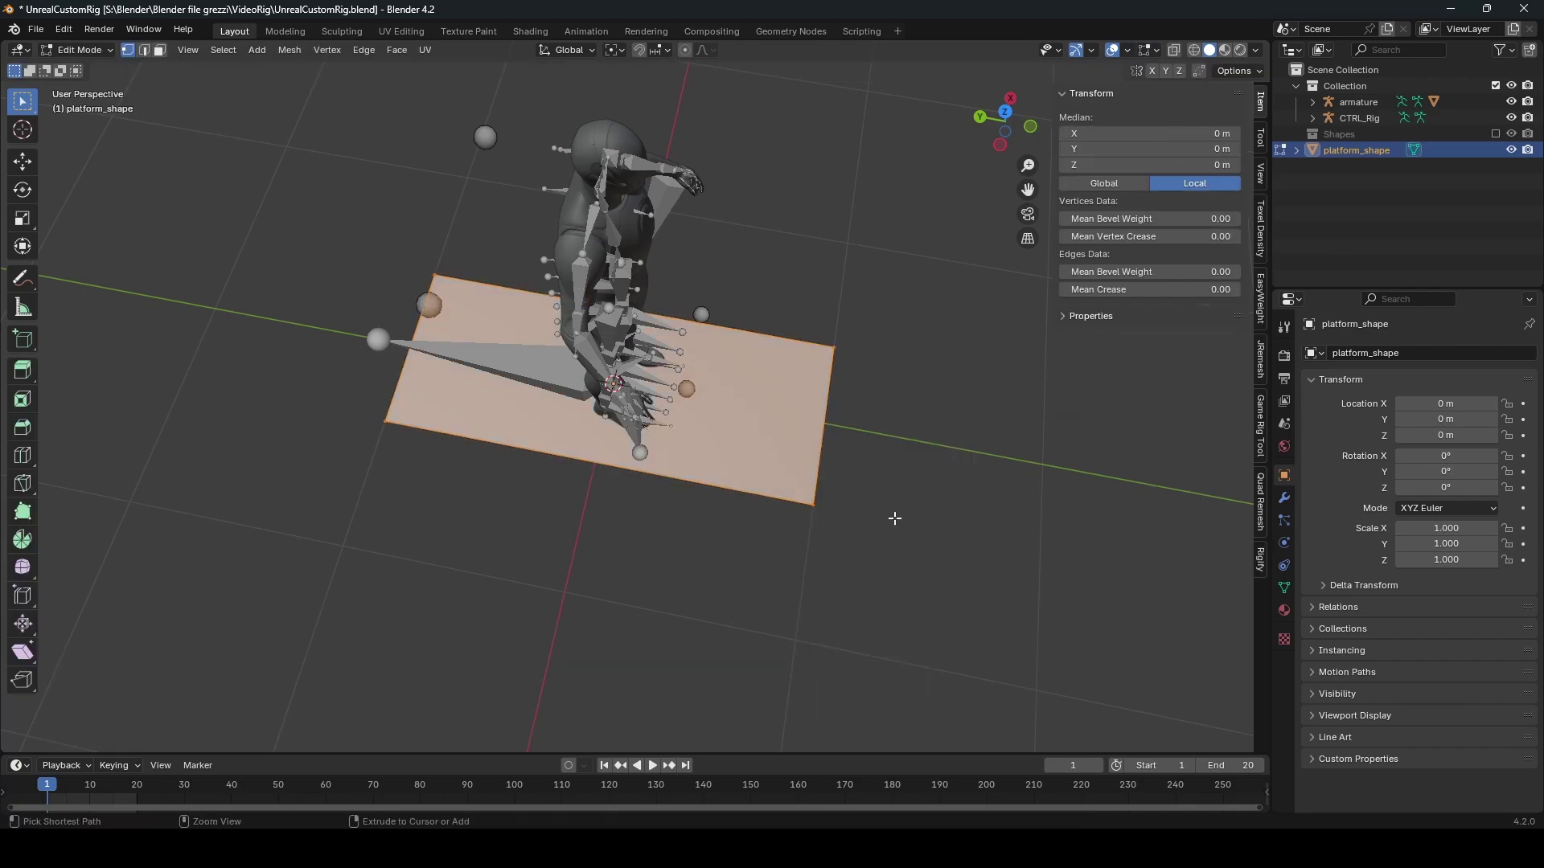
pyautogui.hotkey('ctrl', 'b')
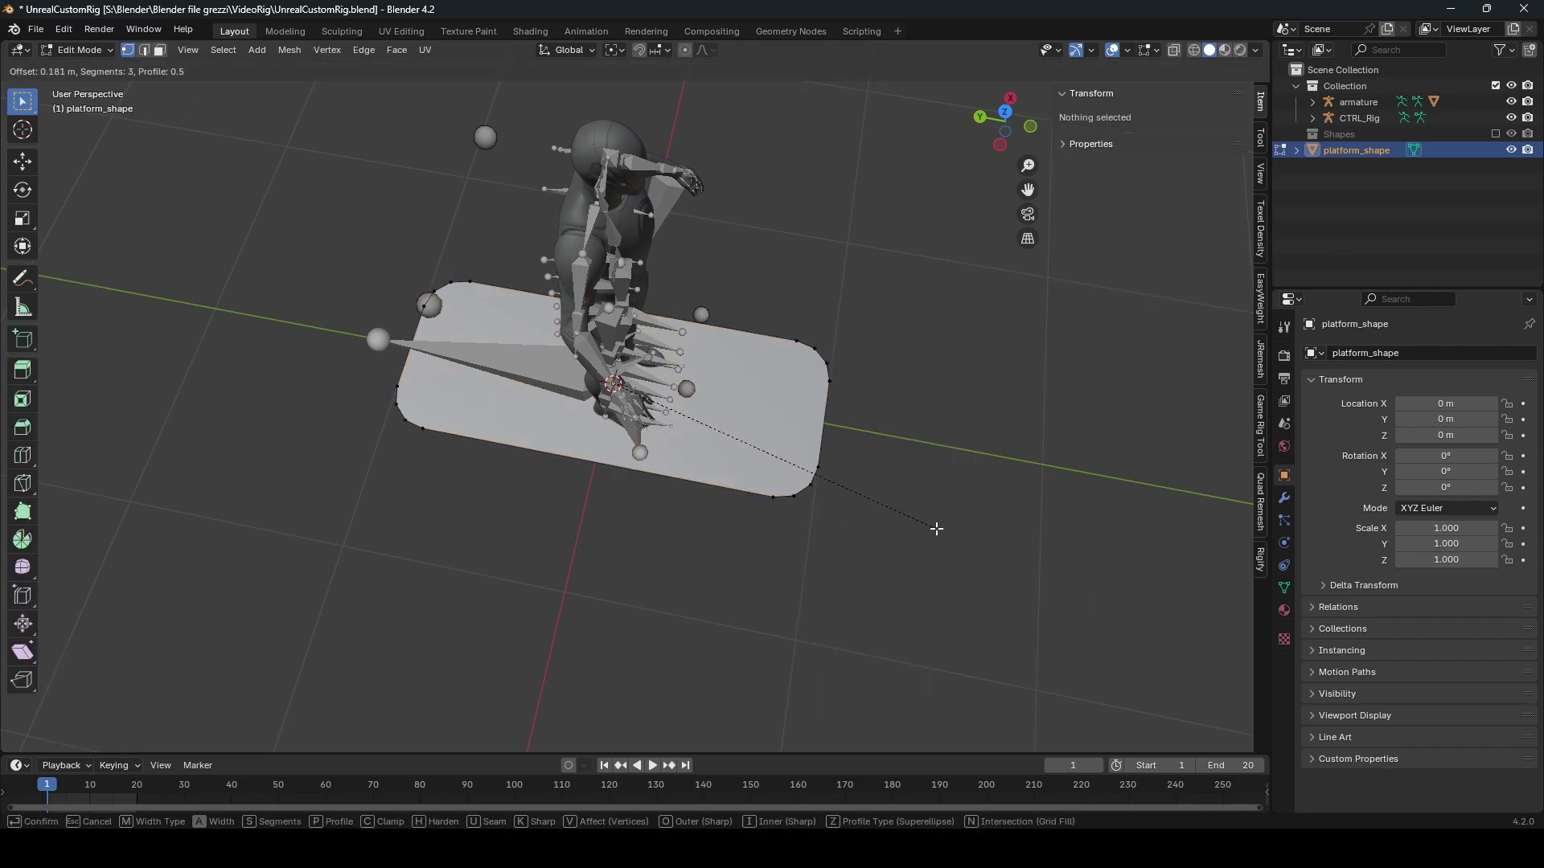
pyautogui.click(890, 528)
pyautogui.press('3')
pyautogui.press('x')
pyautogui.click(726, 491)
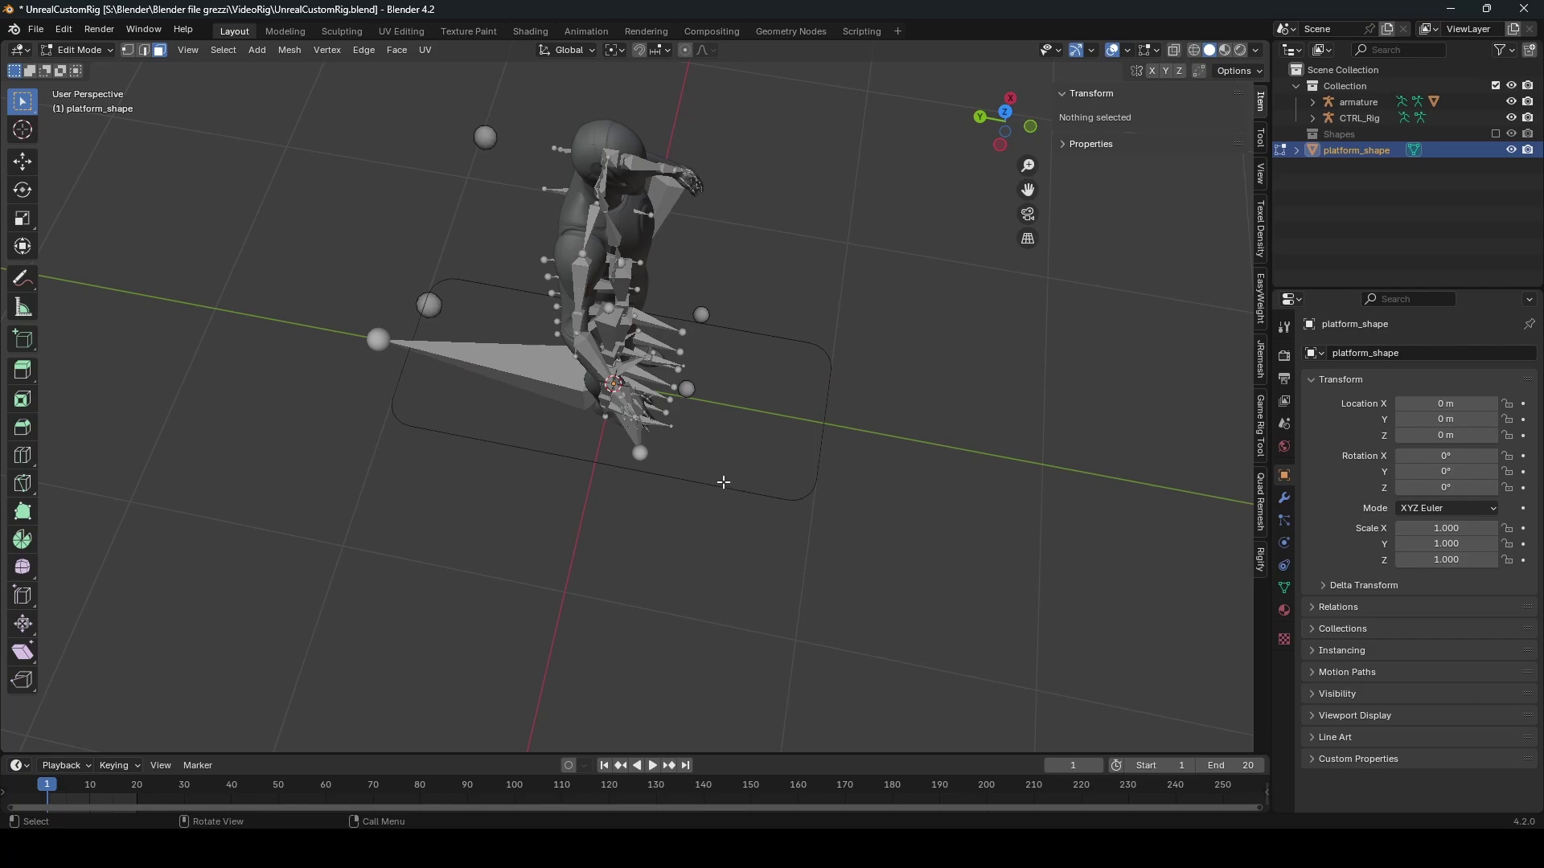
# Step: Assign platform_shape as the custom shape object of the MHC_Ik_Foot_l bone in Pose Mode
pyautogui.moveTo(727, 491); pyautogui.dragTo(765, 345, button='middle')
pyautogui.press('Tab')
pyautogui.click(734, 398)
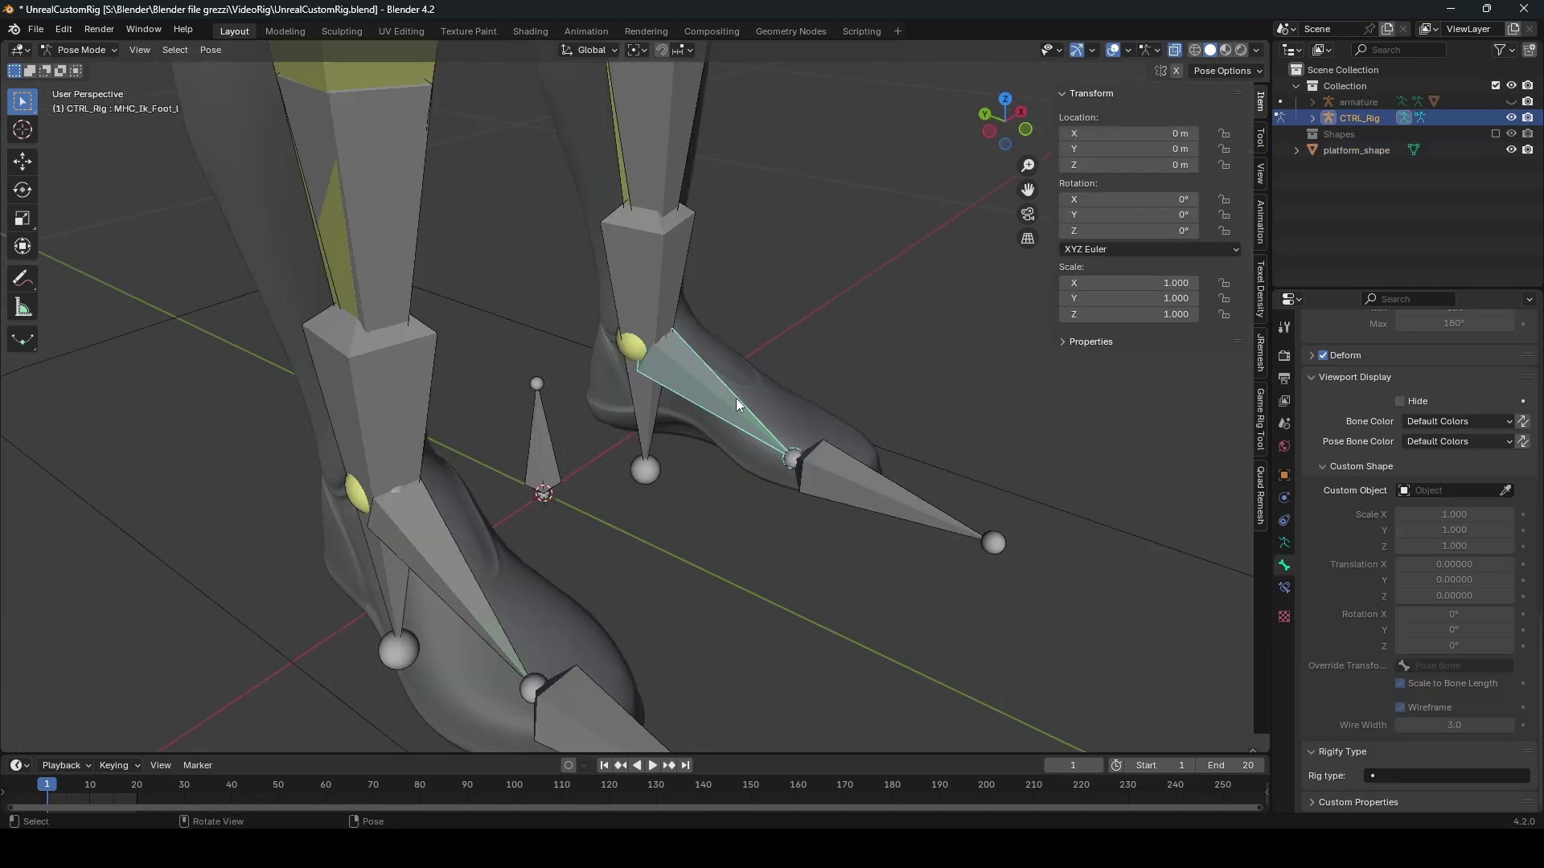
pyautogui.moveTo(736, 398); pyautogui.dragTo(770, 381, button='middle')
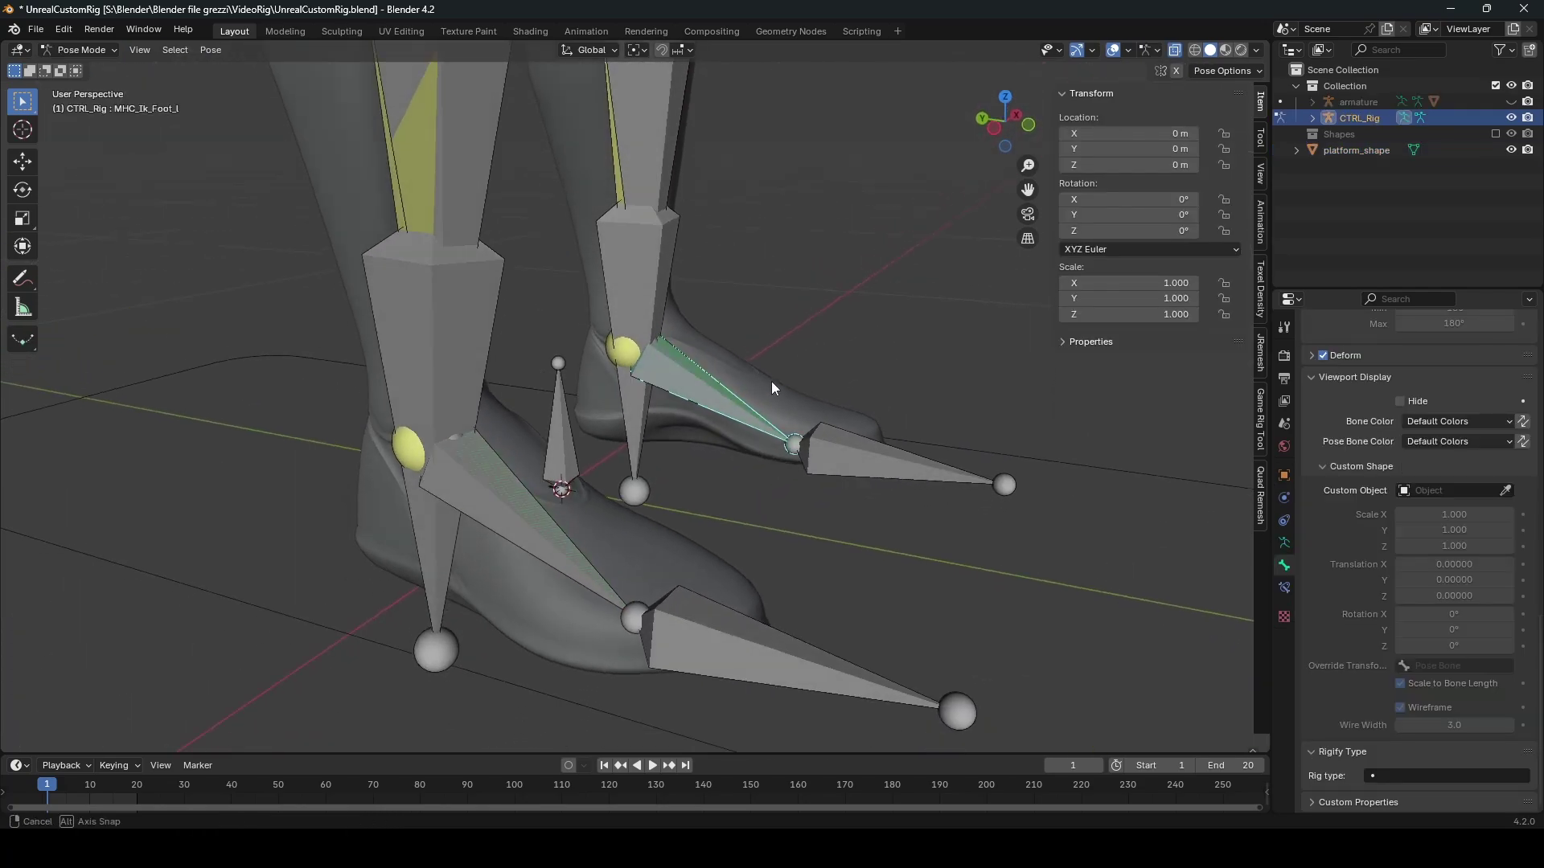
pyautogui.click(1445, 496)
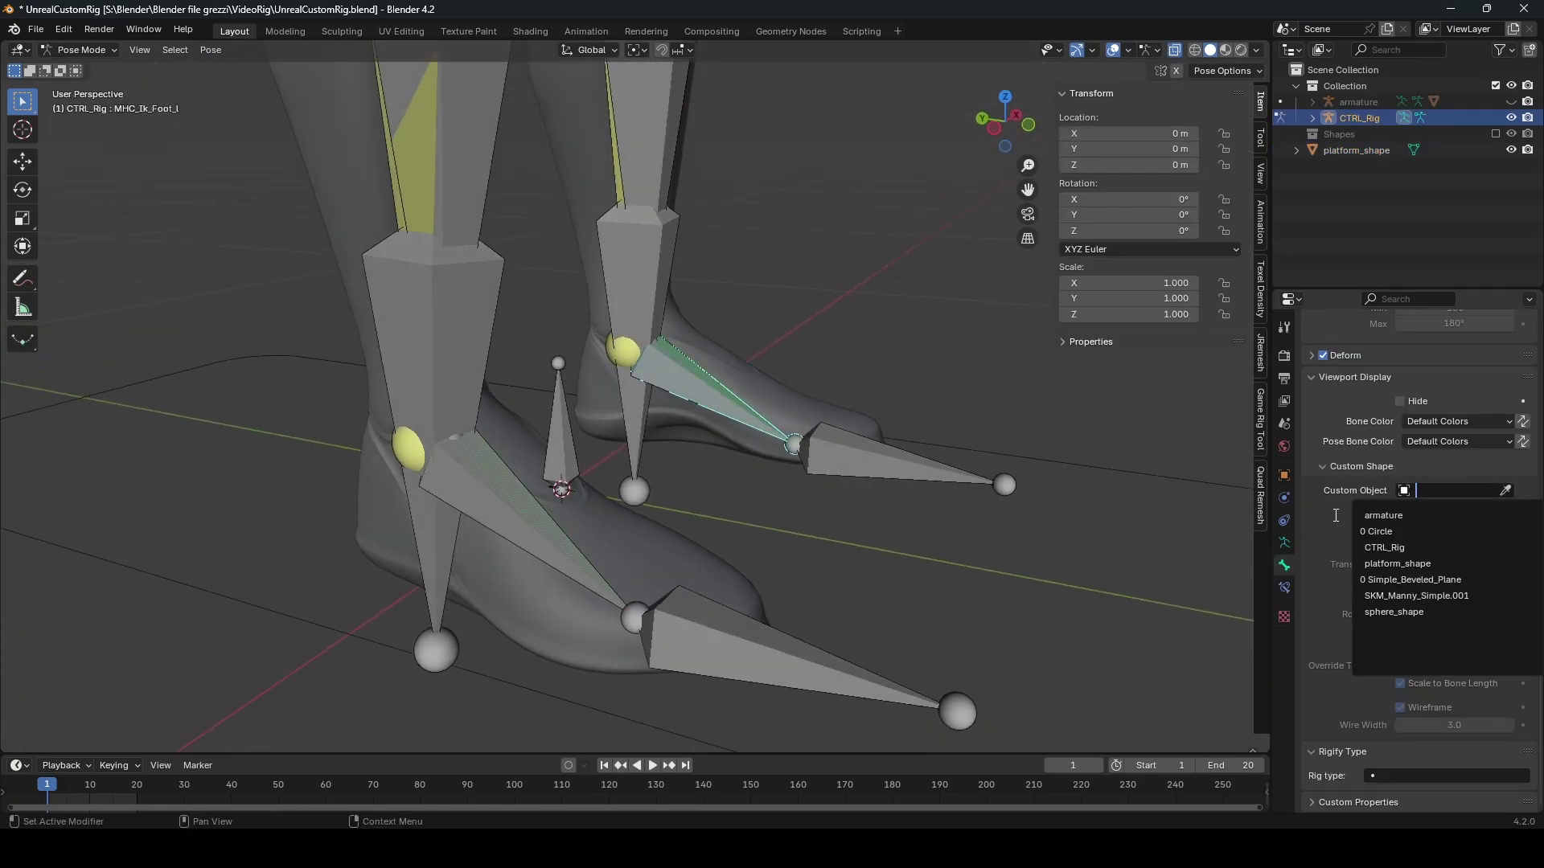
pyautogui.click(1397, 564)
pyautogui.moveTo(1005, 483); pyautogui.dragTo(884, 458, button='middle')
# Step: Shift the custom shape of MHC_Ik_Foot_l forward with its Y translation, and set the bone color to the red 01 theme
pyautogui.moveTo(1456, 580); pyautogui.dragTo(1488, 580)
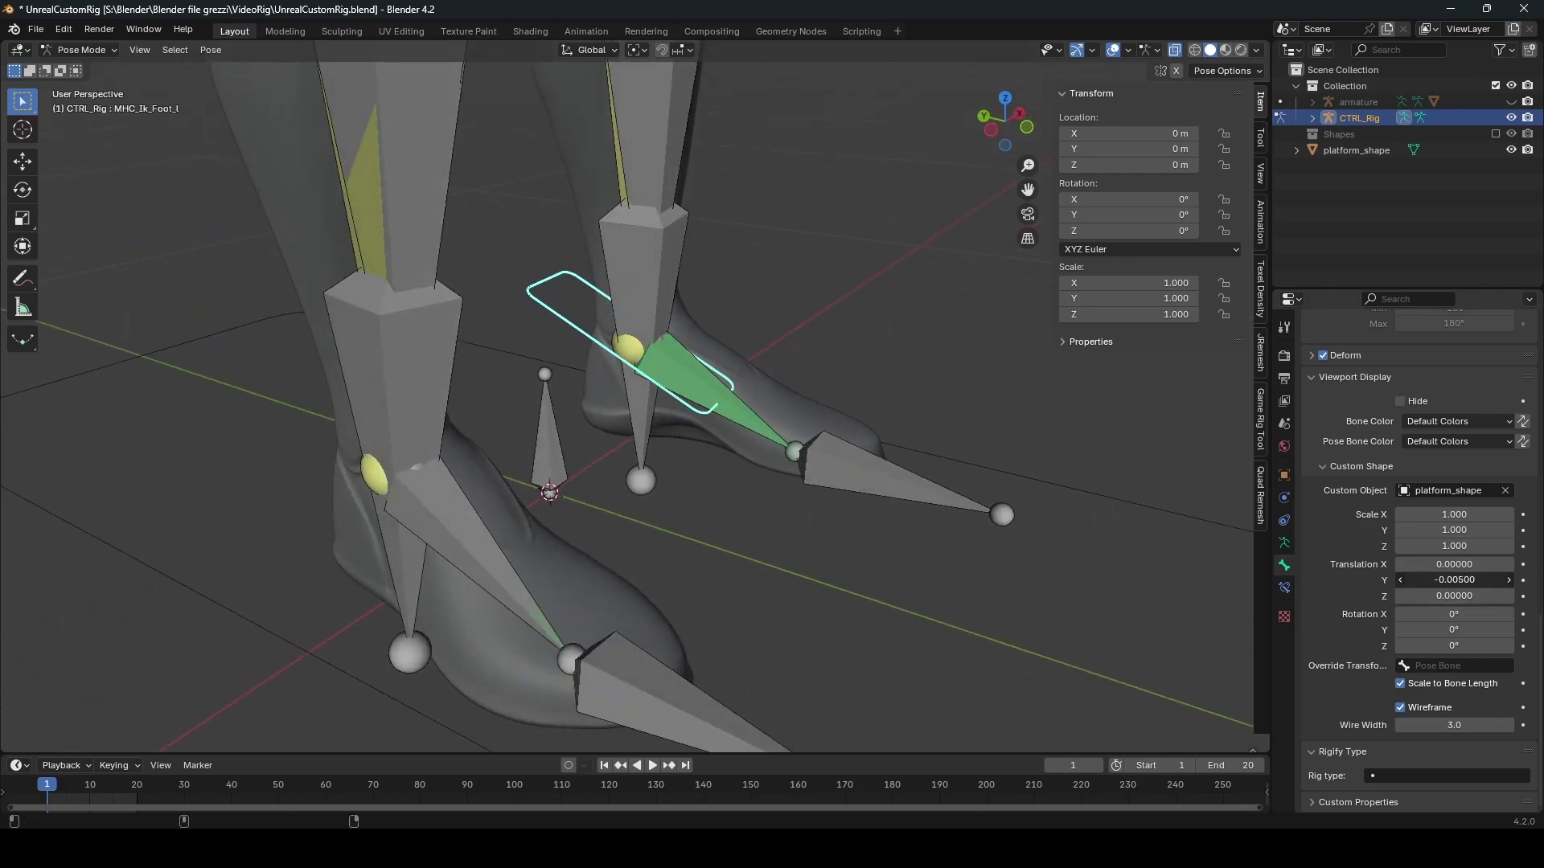
pyautogui.moveTo(707, 491); pyautogui.dragTo(1154, 556, button='middle')
pyautogui.scroll(-2, 1023, 530)
pyautogui.scroll(4, 1439, 562)
pyautogui.click(1454, 620)
pyautogui.click(1264, 446)
pyautogui.scroll(3, 925, 458)
pyautogui.scroll(-5, 1443, 655)
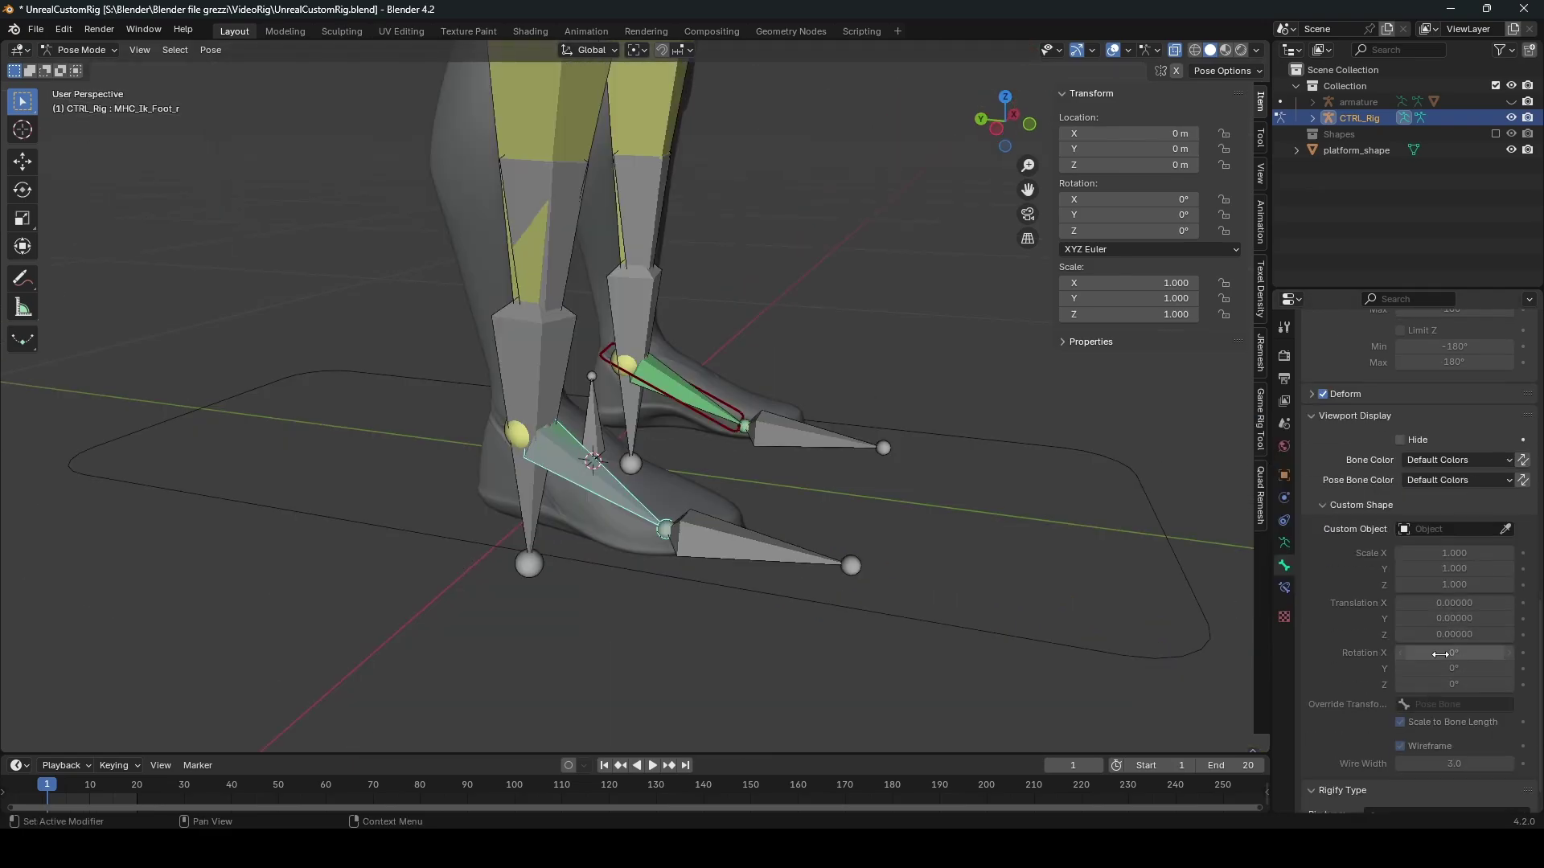
# Step: Assign platform_shape as the custom shape of MHC_Ik_Foot_r and shift the shape with its Y translation
pyautogui.click(1417, 529)
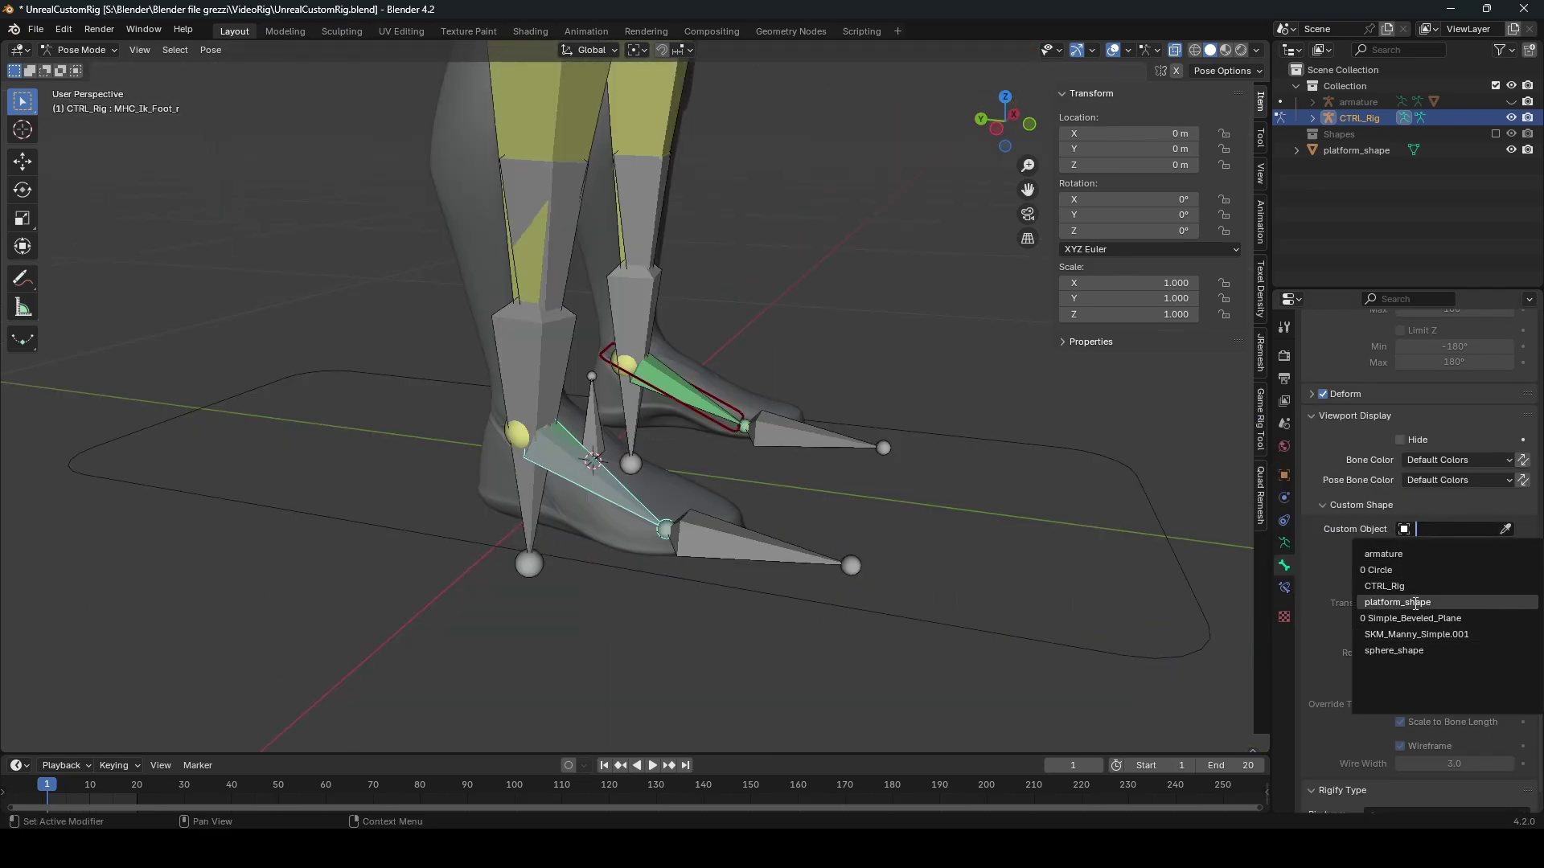
pyautogui.click(1415, 603)
pyautogui.moveTo(732, 527); pyautogui.dragTo(676, 555, button='middle')
pyautogui.moveTo(1452, 618); pyautogui.dragTo(1488, 619)
# Step: Set the custom shape's Y translation of MHC_Ik_Foot_l to 0.07
pyautogui.click(804, 366)
pyautogui.click(1423, 618)
pyautogui.write('0.065')
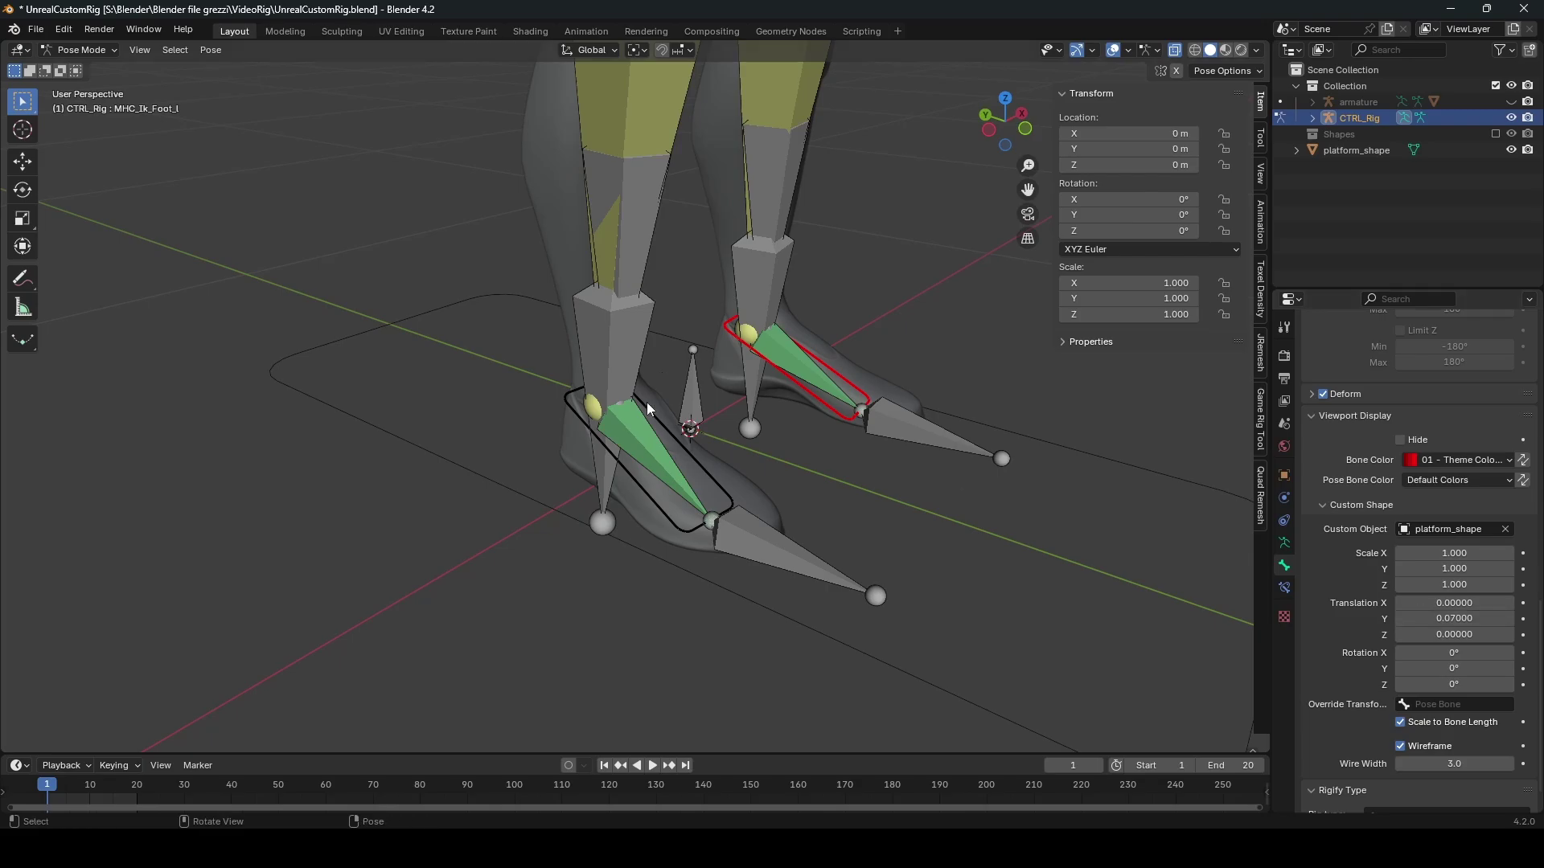
# Step: Set the bone color of MHC_Ik_Foot_r to the red 01 theme
pyautogui.click(664, 379)
pyautogui.click(1453, 459)
pyautogui.click(1348, 497)
pyautogui.scroll(-1, 1497, 750)
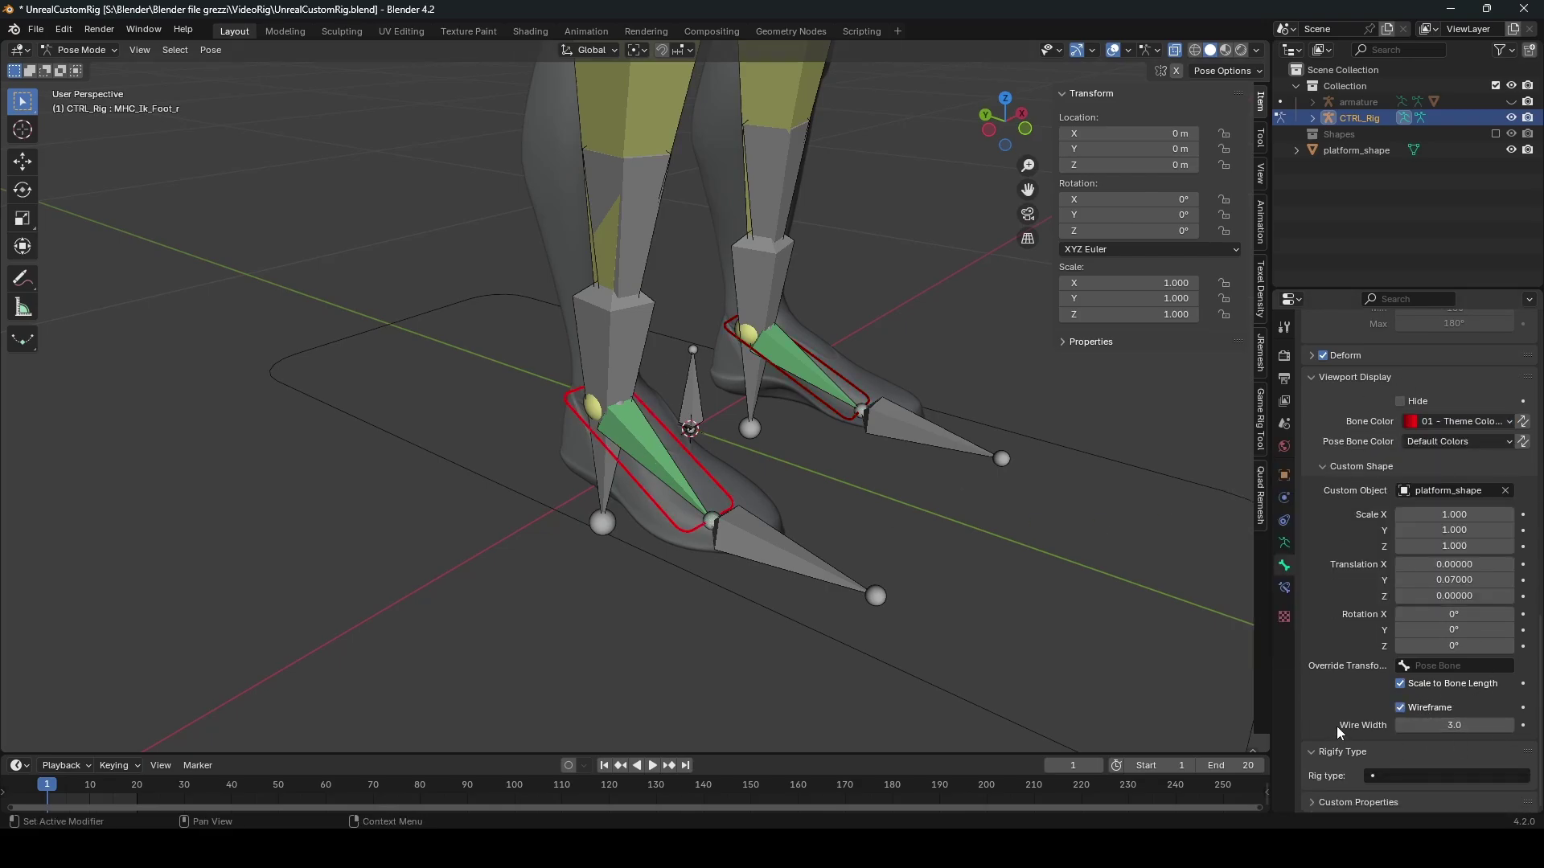
# Step: Add a mesh cylinder at the world origin in Object Mode
pyautogui.scroll(-5, 821, 471)
pyautogui.hotkey('ctrl', 'Tab')
pyautogui.scroll(8, 861, 394)
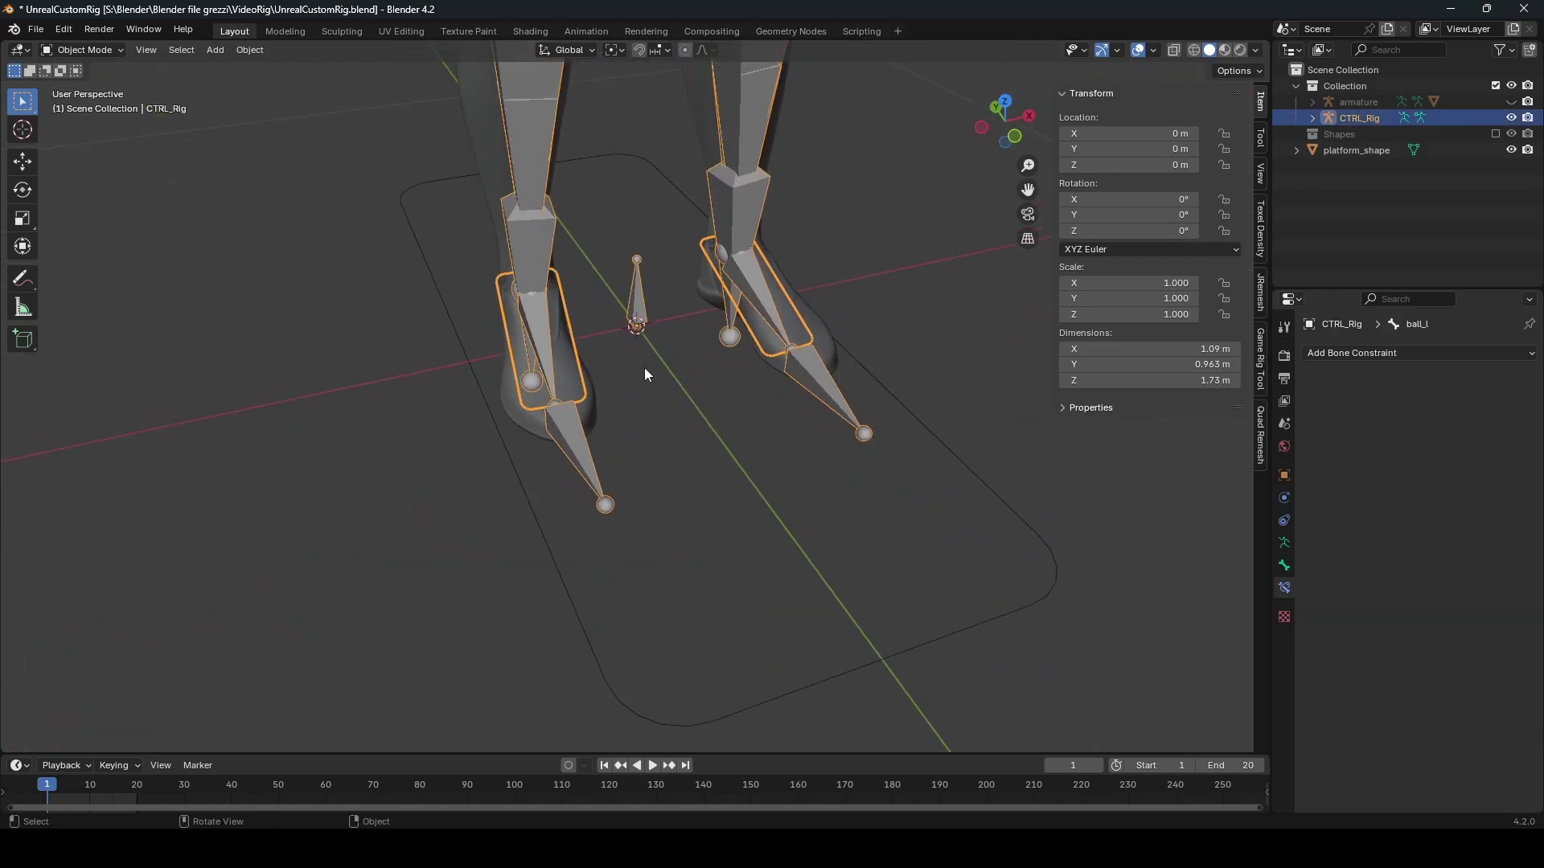
pyautogui.hotkey('shift', 'a')
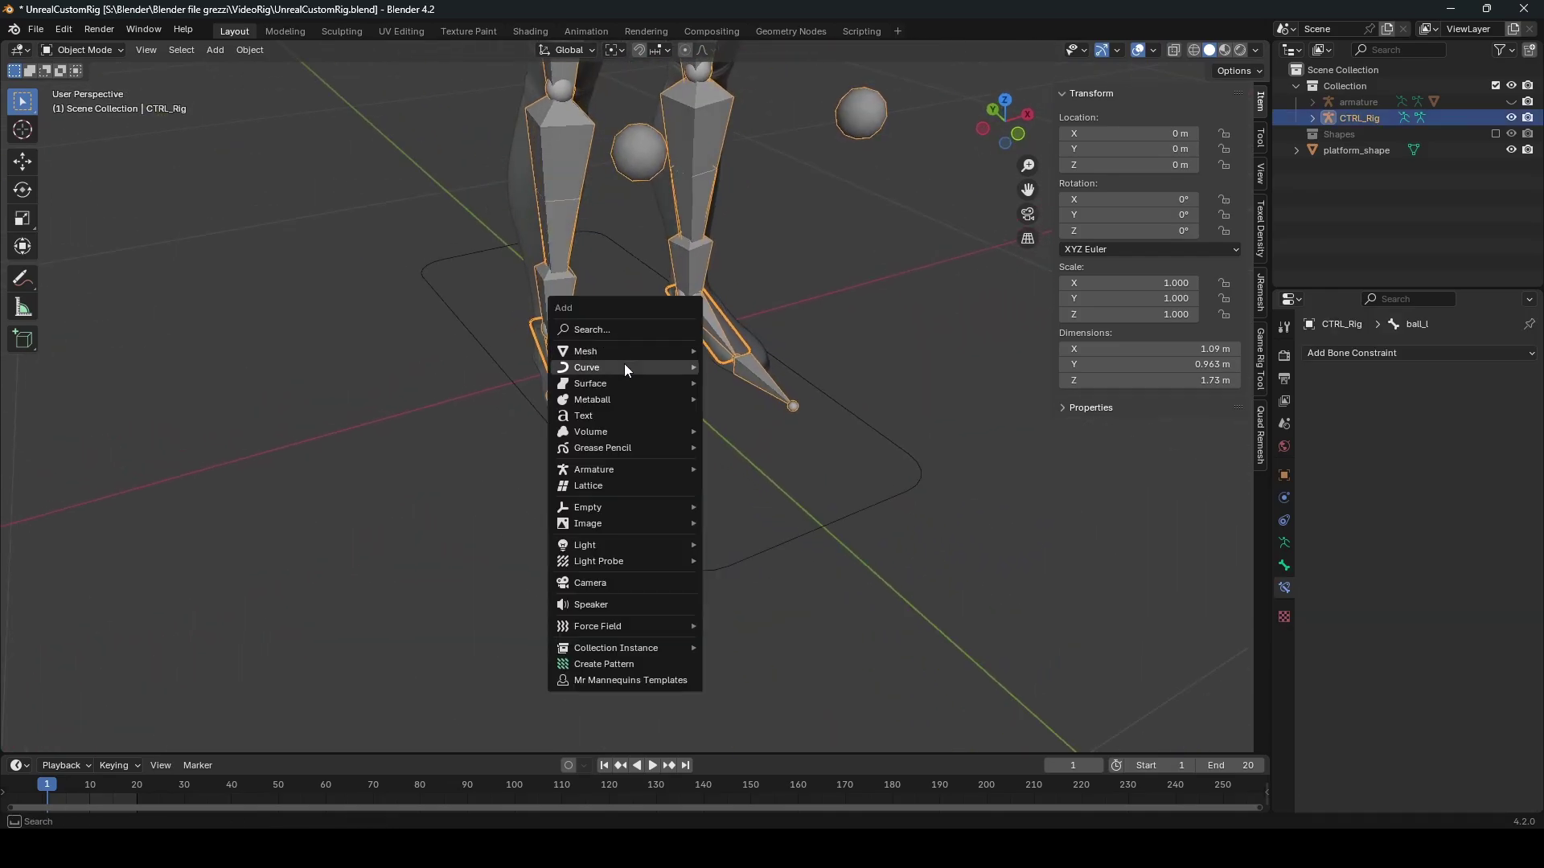
pyautogui.moveTo(624, 352)
pyautogui.click(741, 447)
pyautogui.scroll(-5, 713, 389)
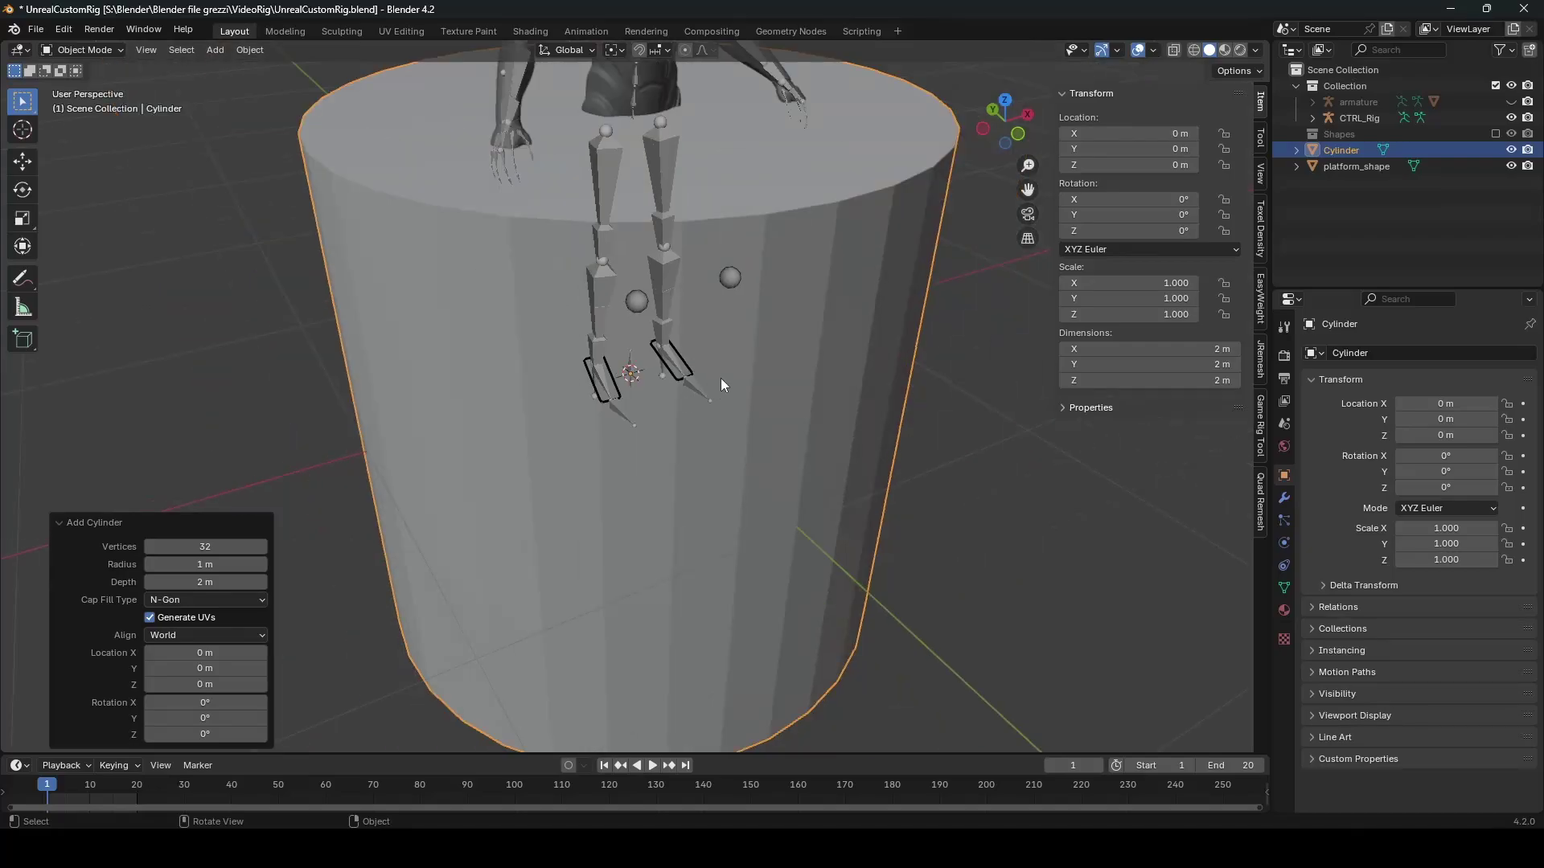
# Step: Delete the cylinder's top and bottom cap faces in Edit Mode, leaving an open tube
pyautogui.moveTo(714, 389); pyautogui.dragTo(806, 320, button='middle')
pyautogui.press('Tab')
pyautogui.click(747, 120)
pyautogui.scroll(-3, 724, 402)
pyautogui.moveTo(684, 579); pyautogui.dragTo(688, 492, button='middle')
pyautogui.keyDown('shift'); pyautogui.click(683, 563); pyautogui.keyUp('shift')
pyautogui.press('x')
pyautogui.press('f')
pyautogui.press('Tab')
pyautogui.moveTo(683, 386); pyautogui.dragTo(661, 483, button='middle')
pyautogui.press('r')
pyautogui.press('x')
pyautogui.rightClick(568, 610)
# Step: Rotate the cylinder's whole mesh about the X axis in Edit Mode so the tube lies along the Y axis
pyautogui.press('Tab')
pyautogui.press('1')
pyautogui.press('a')
pyautogui.press('r')
pyautogui.press('x')
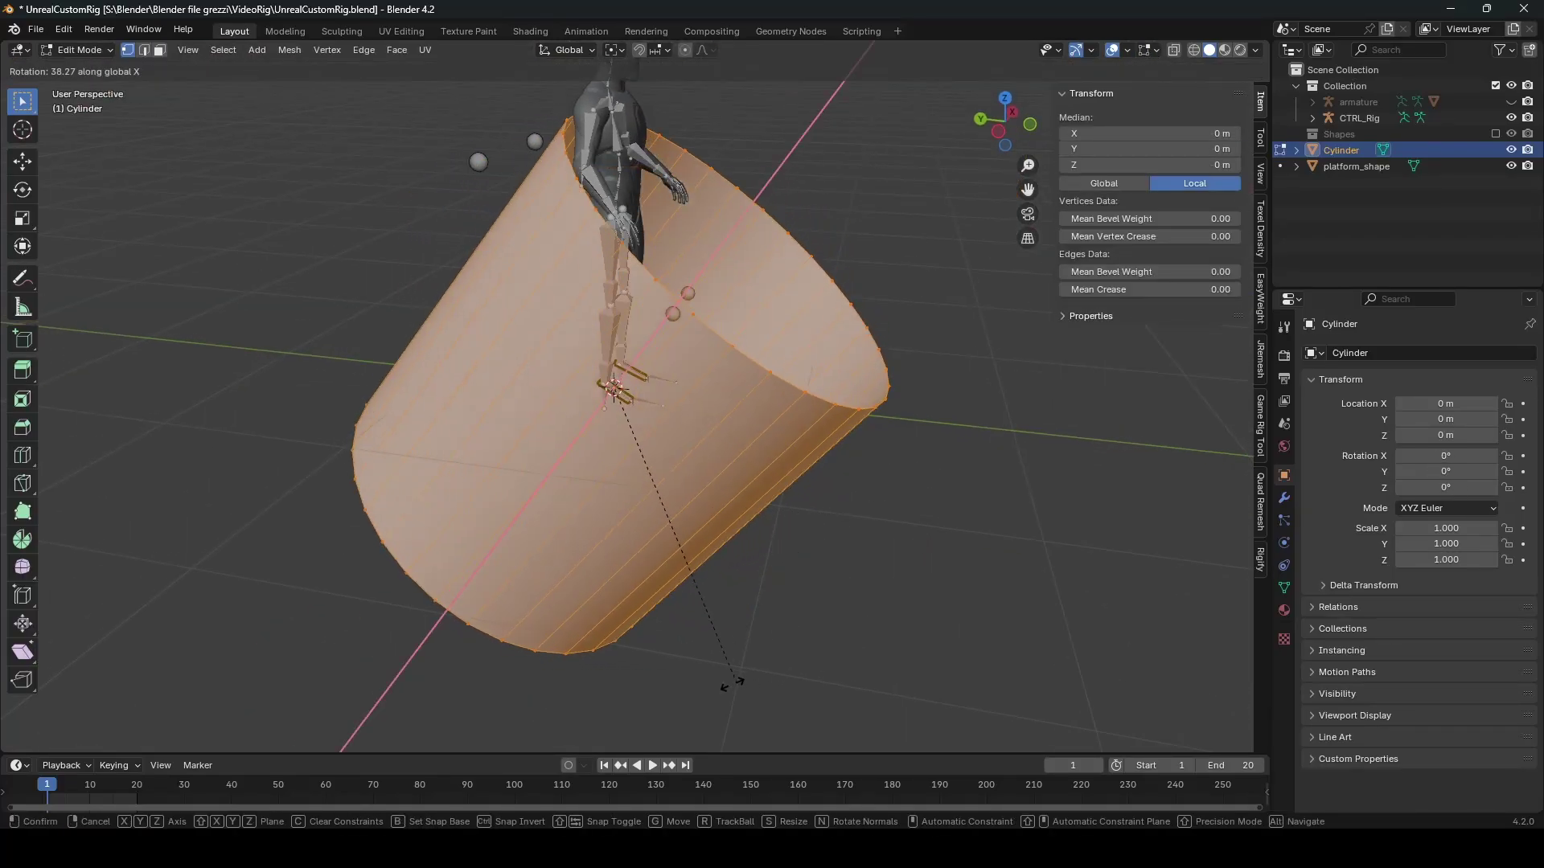
pyautogui.click(457, 587)
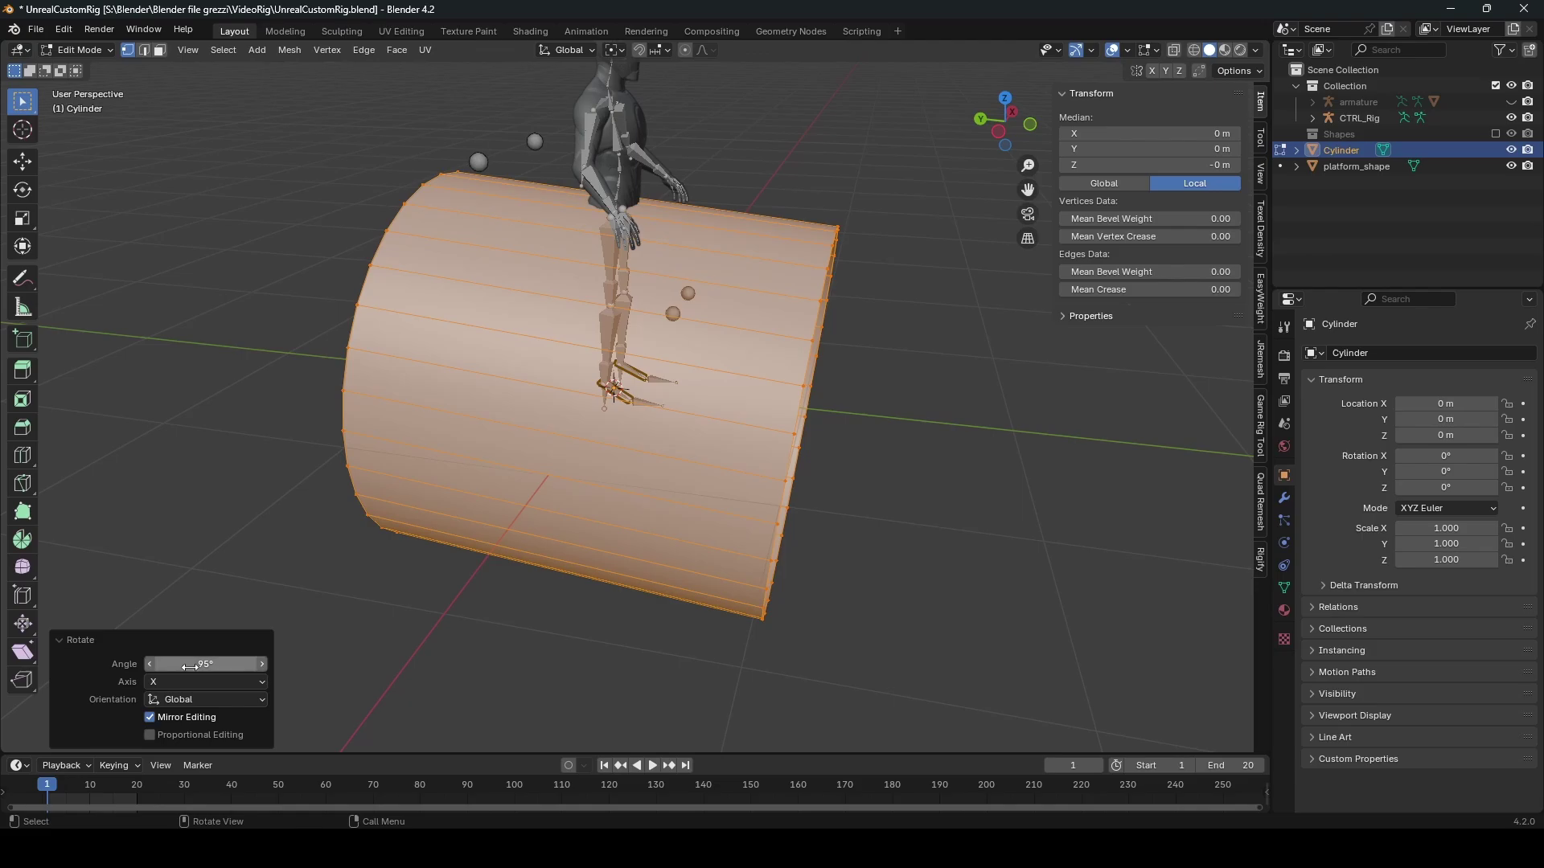
pyautogui.press('Return')
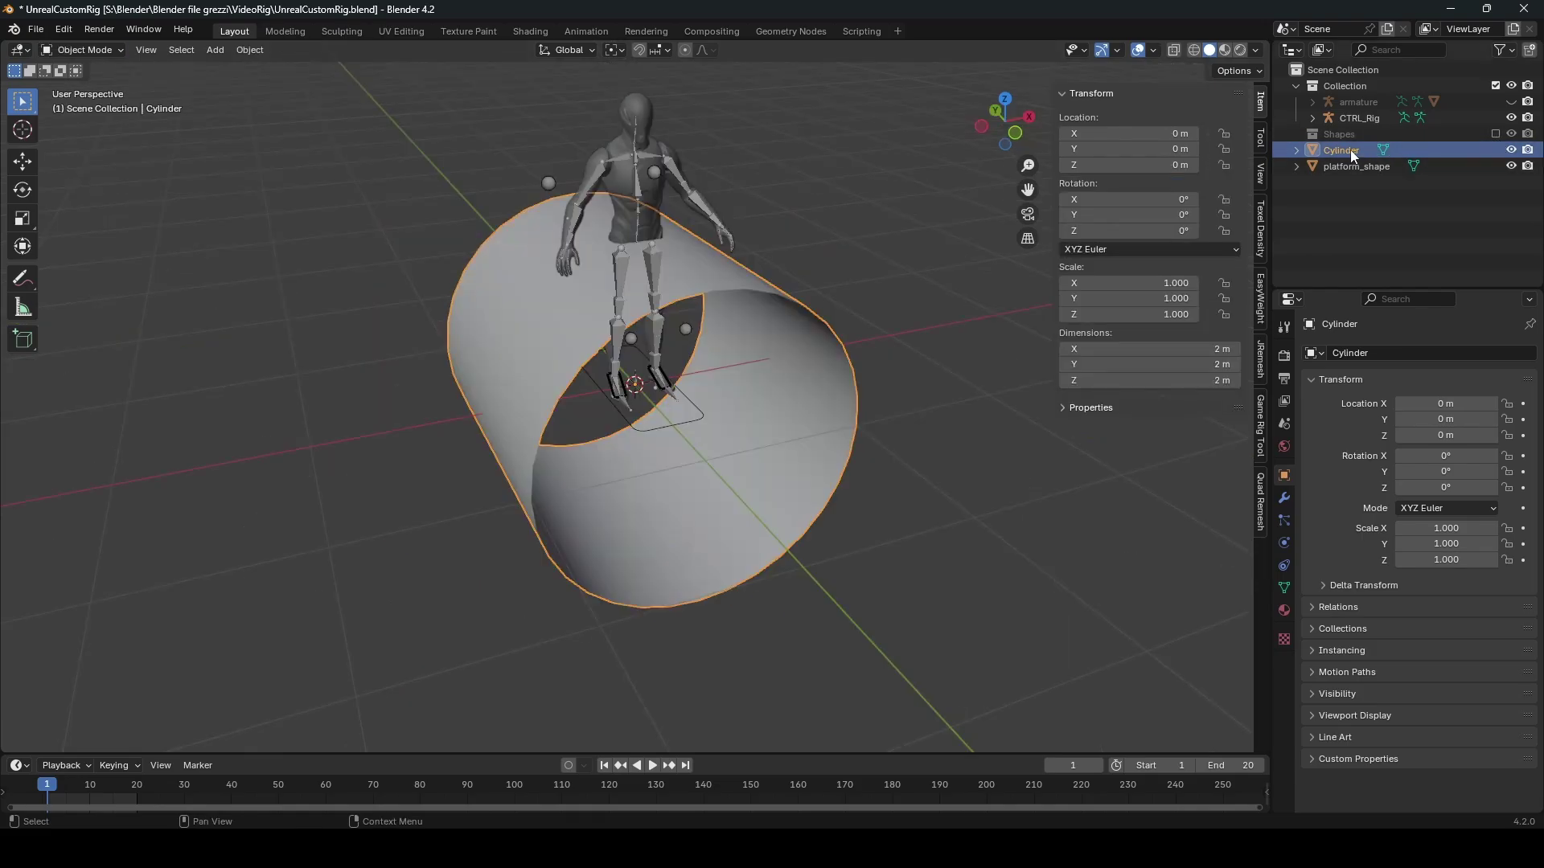
# Step: Move the cylinder and platform_shape into the Shapes collection
pyautogui.moveTo(1351, 153); pyautogui.dragTo(1344, 136)
pyautogui.moveTo(1348, 151); pyautogui.dragTo(1343, 135)
# Step: In Pose Mode, select both ball bones at the toes and assign Cylinder_shape as the custom shape
pyautogui.scroll(8, 636, 375)
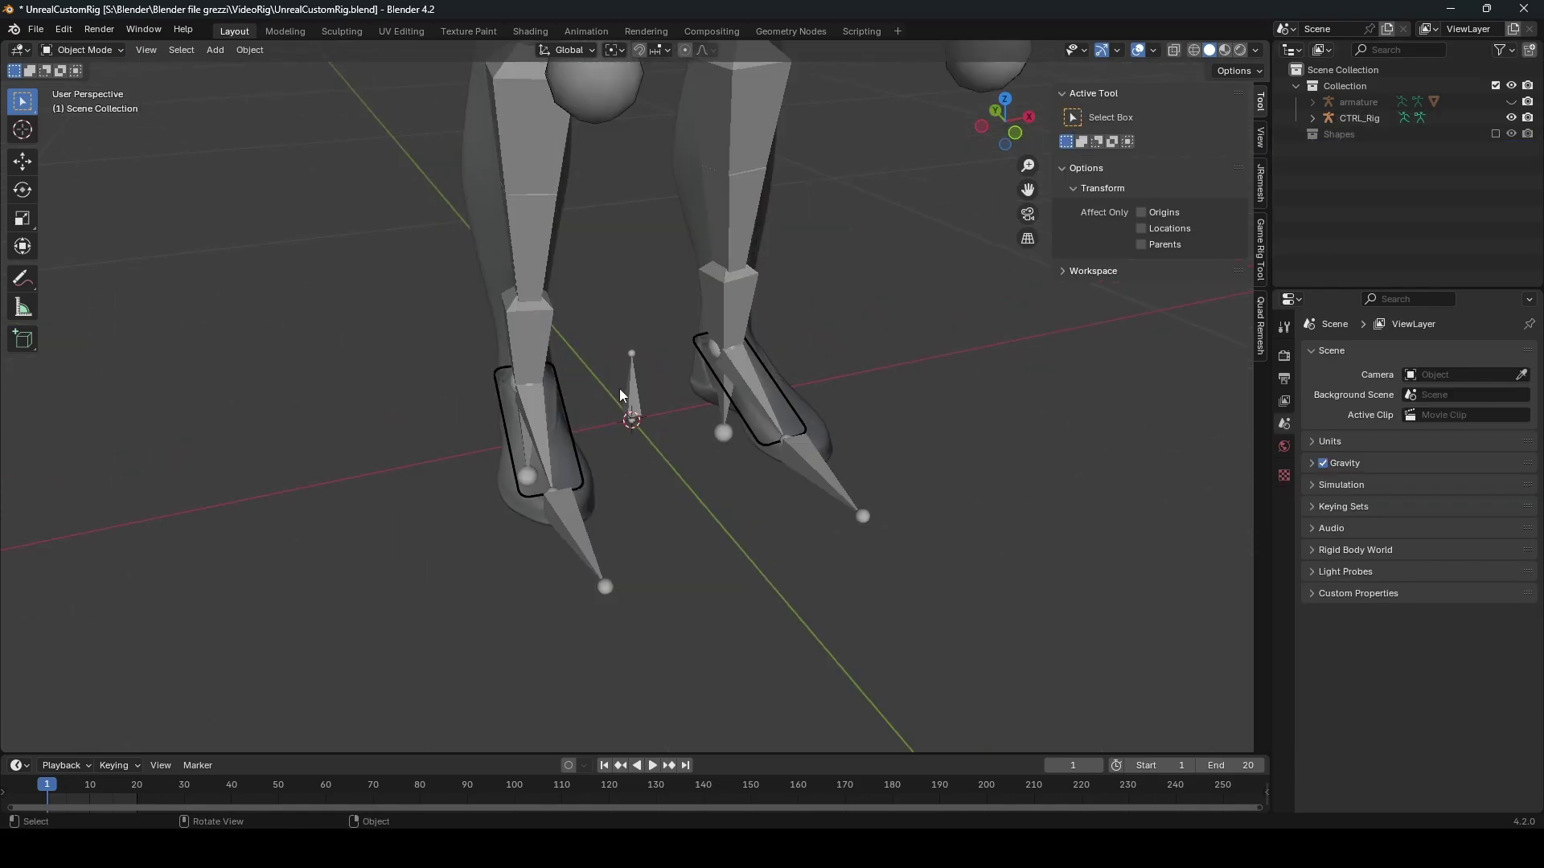
pyautogui.click(555, 408)
pyautogui.hotkey('ctrl', 'Tab')
pyautogui.keyDown('shift'); pyautogui.click(812, 468); pyautogui.keyUp('shift')
pyautogui.moveTo(813, 468); pyautogui.dragTo(852, 470, button='middle')
pyautogui.click(1283, 565)
pyautogui.click(1436, 593)
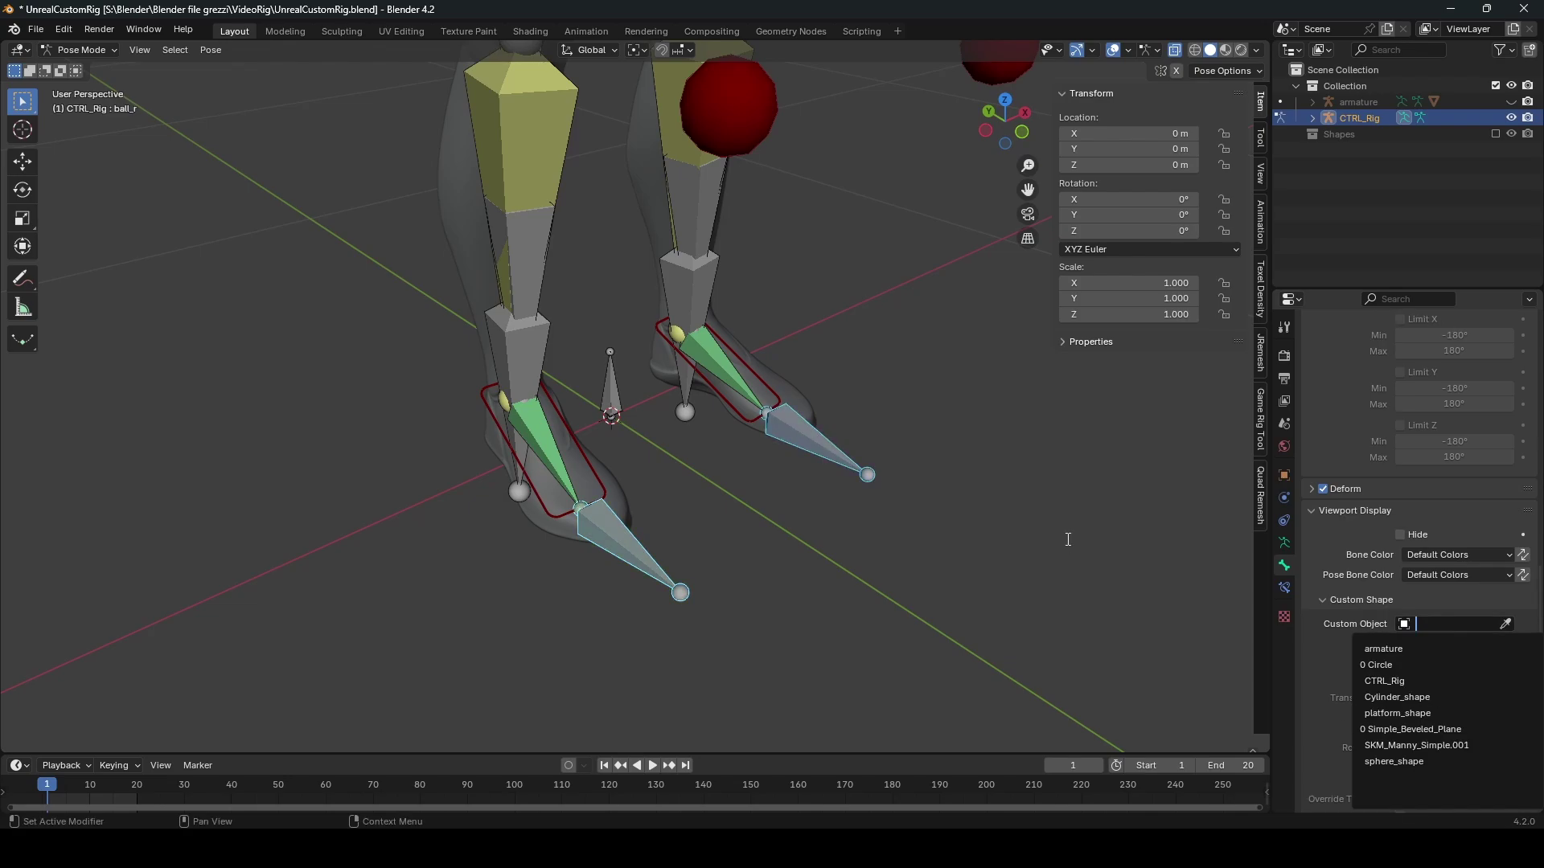
pyautogui.click(1069, 540)
pyautogui.click(1425, 624)
pyautogui.click(1400, 698)
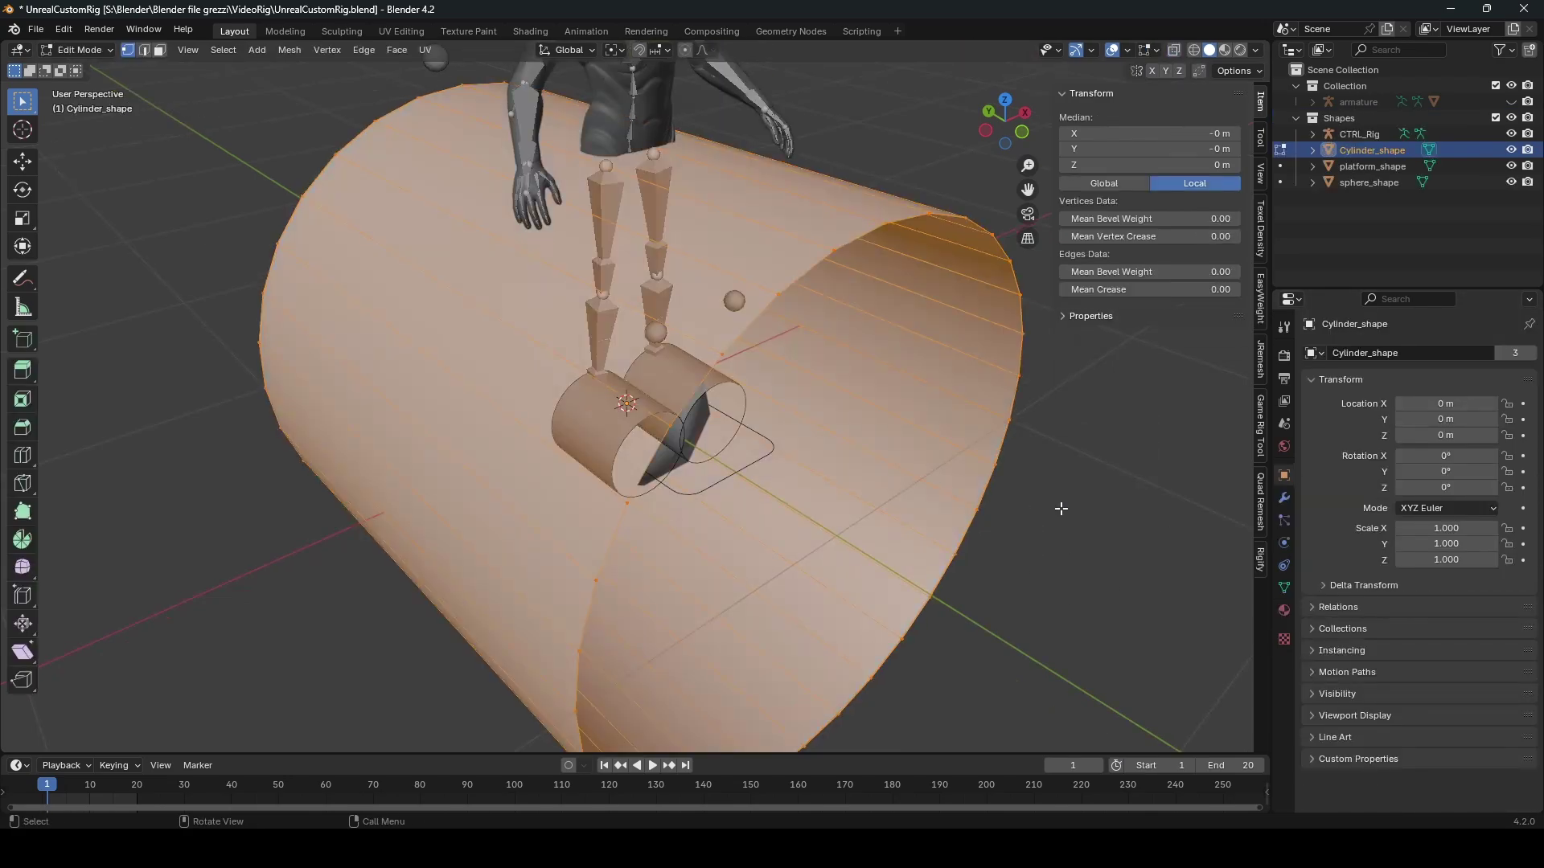
# Step: Shrink the whole Cylinder_shape mesh in Edit Mode and flatten it along Y into a short ring
pyautogui.press('s')
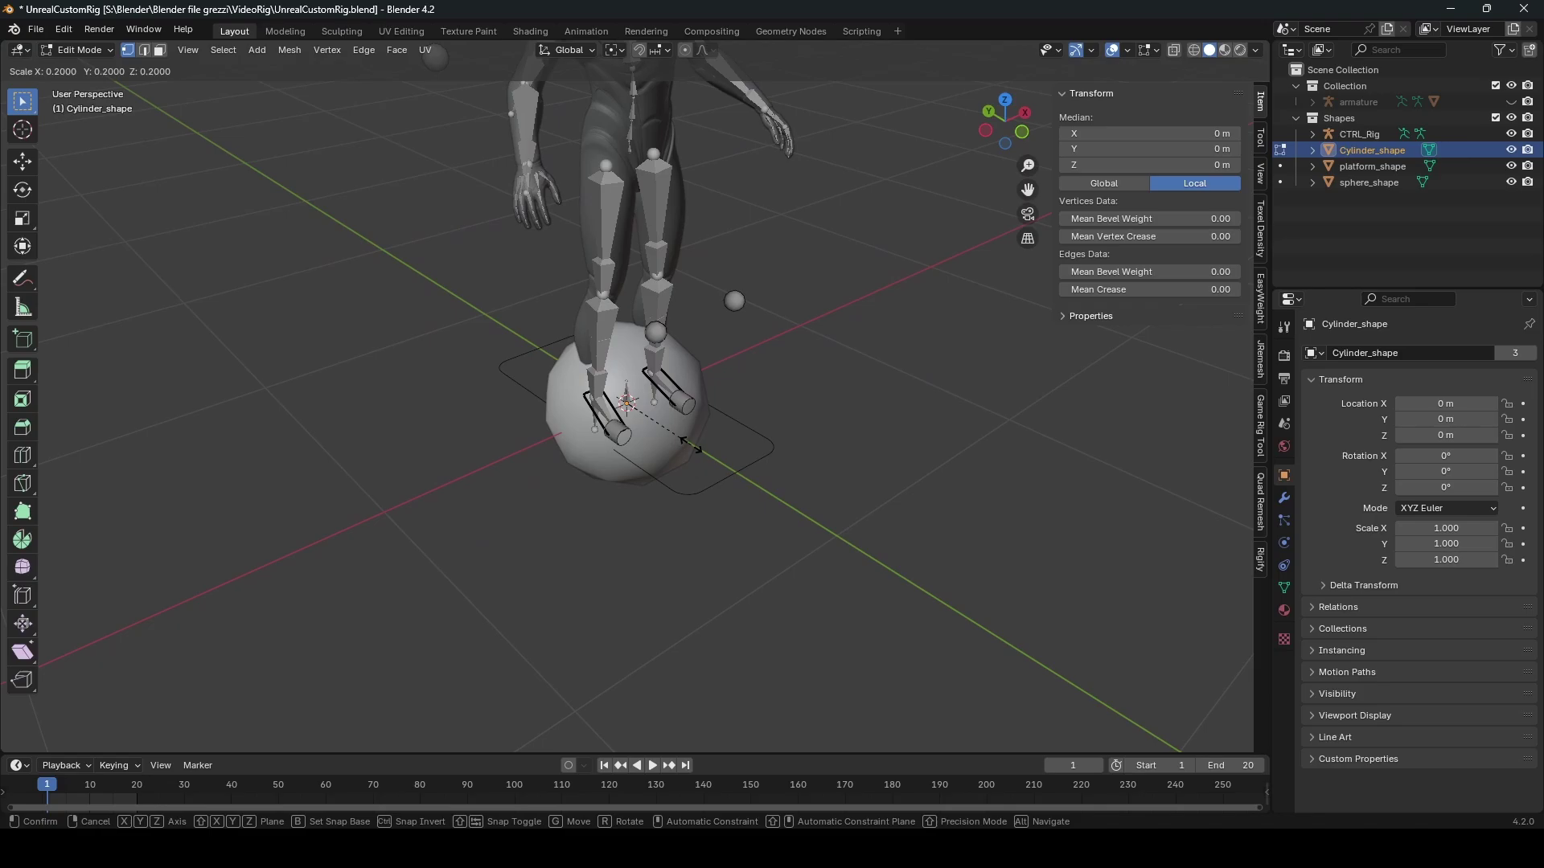
pyautogui.keyDown('ctrl'); pyautogui.click(752, 457); pyautogui.keyUp('ctrl')
pyautogui.moveTo(872, 489); pyautogui.dragTo(1055, 549, button='middle')
pyautogui.press('s')
pyautogui.press('y')
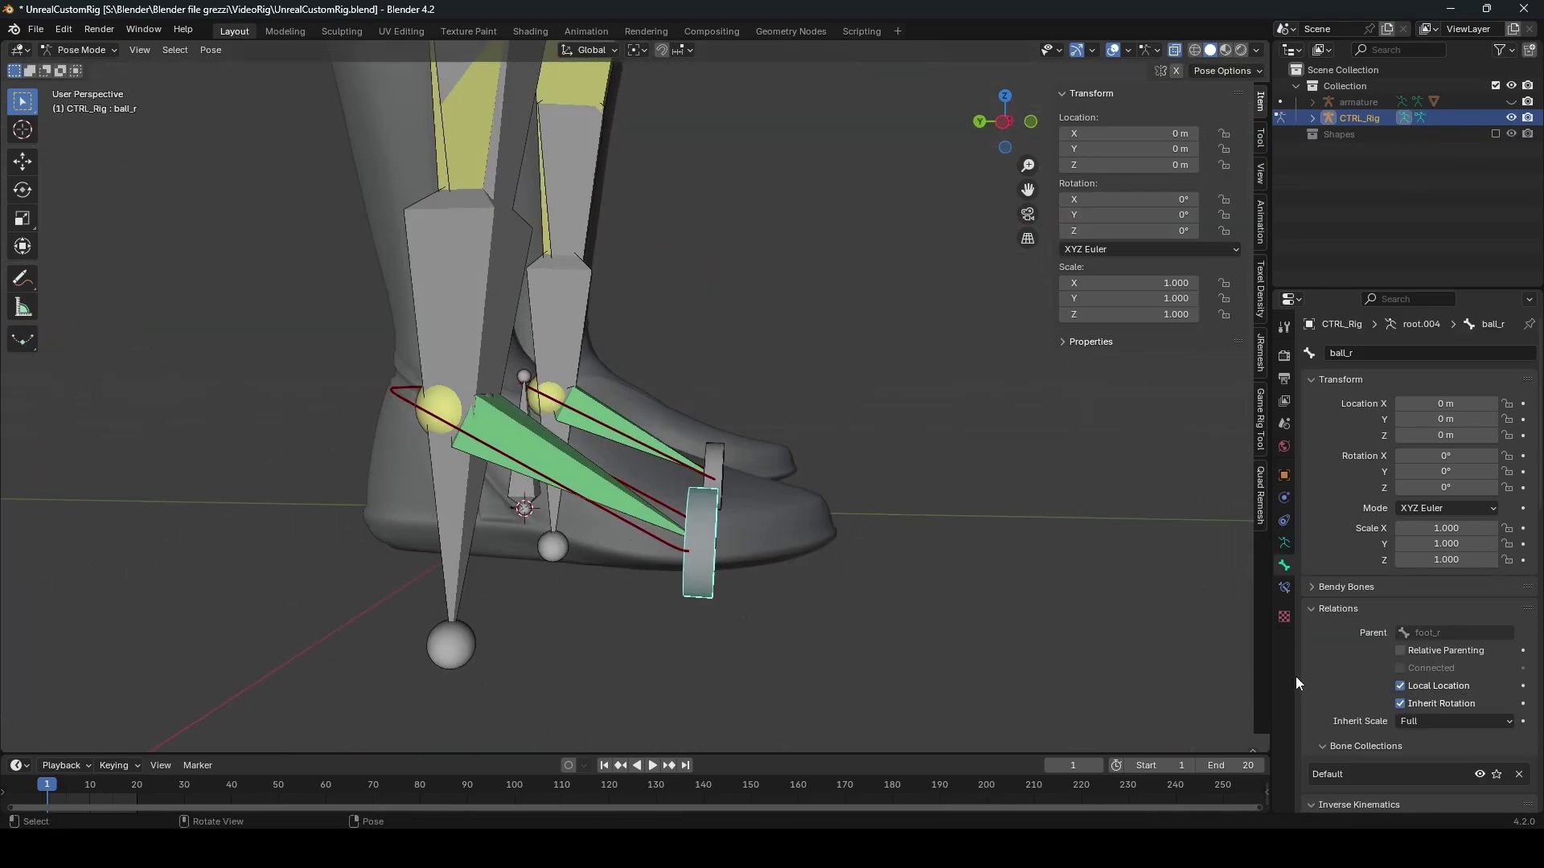
# Step: Set the Z translation of the toe bone's custom shape to 0.014
pyautogui.scroll(-10, 1455, 690)
pyautogui.scroll(-6, 1431, 697)
pyautogui.moveTo(1431, 726); pyautogui.dragTo(1440, 726)
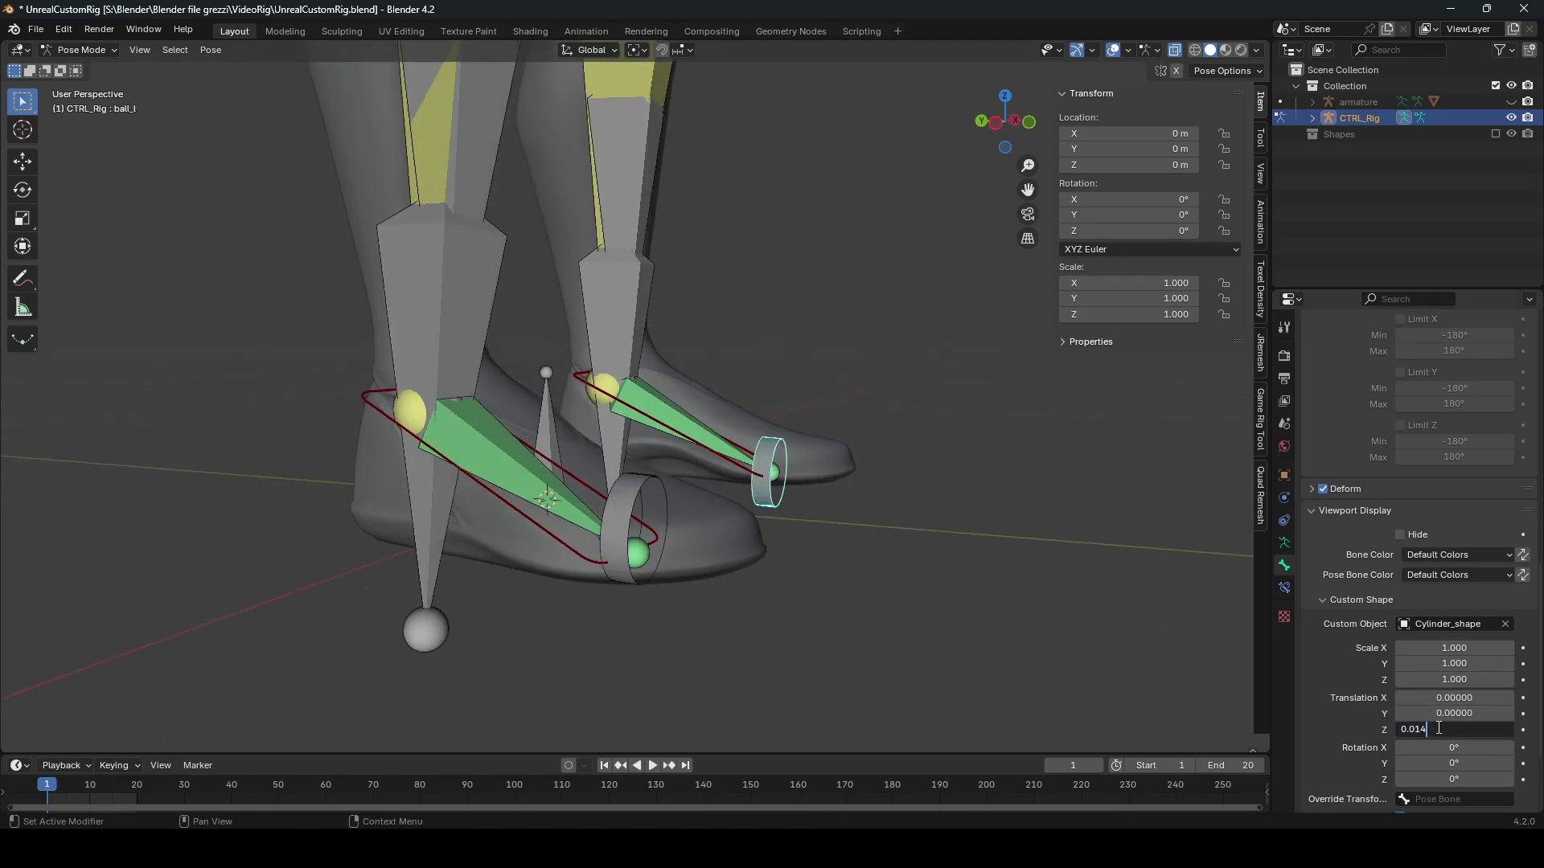
pyautogui.press('Return')
# Step: Try rotating the left toe control about the global X axis
pyautogui.moveTo(981, 531)
pyautogui.mouseDown(button='middle')
pyautogui.moveTo(875, 552)
pyautogui.moveTo(996, 530)
pyautogui.mouseUp(button='middle')
pyautogui.press('r')
pyautogui.press('z')
pyautogui.press('x')
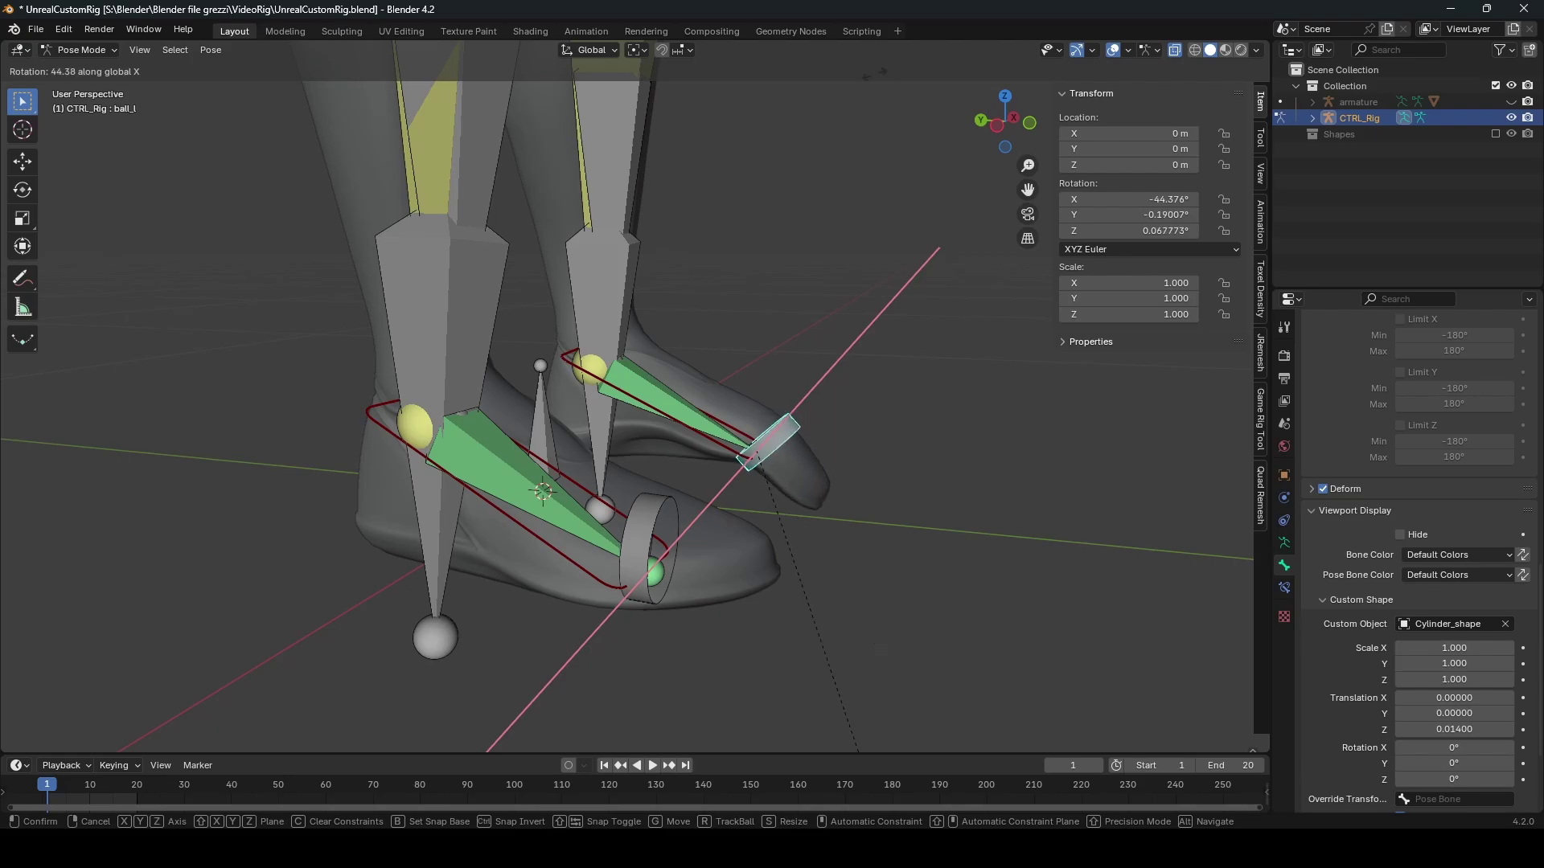
pyautogui.press('Escape')
# Step: Assign the 03 theme color set to both toe control bones
pyautogui.click(644, 502)
pyautogui.click(1457, 556)
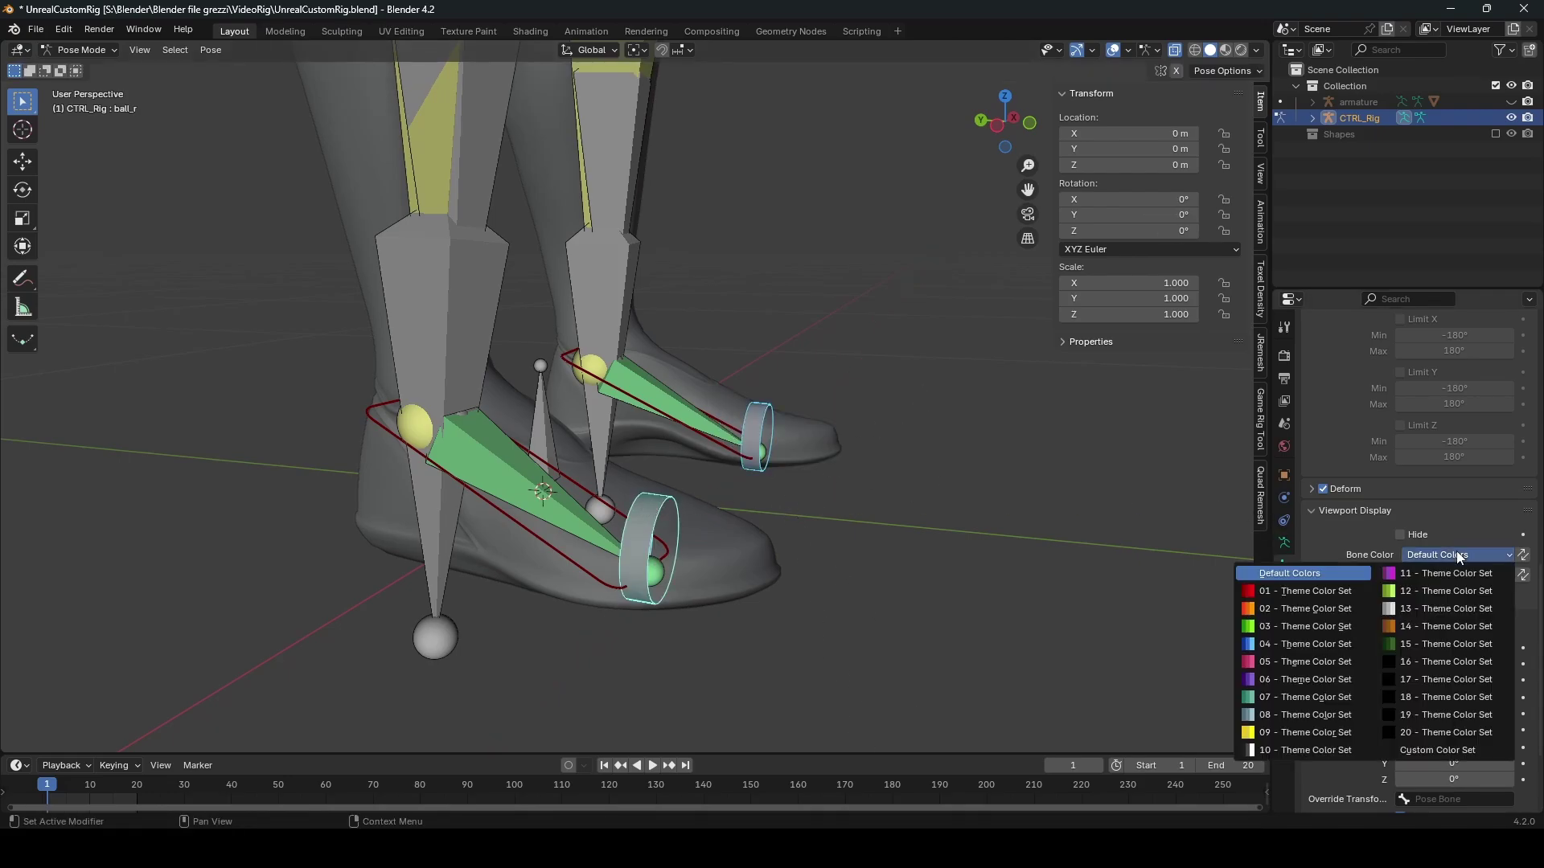
pyautogui.click(1296, 625)
# Step: Try rotating the toe control about the Z axis
pyautogui.scroll(-3, 849, 456)
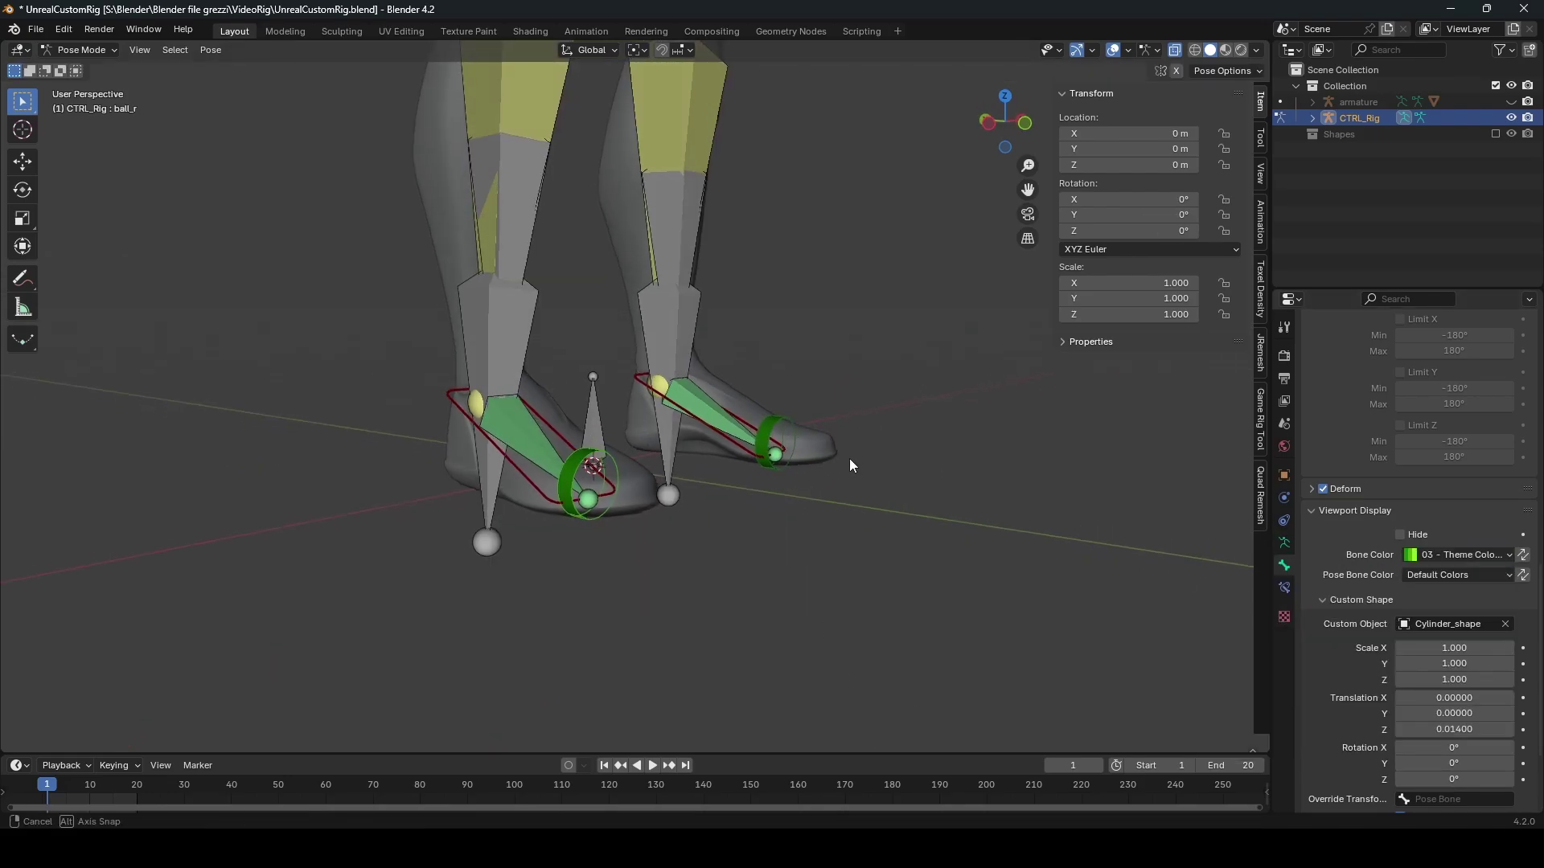
pyautogui.press('r')
pyautogui.press('z')
pyautogui.rightClick(885, 453)
# Step: Add a mesh circle at the world origin in Object Mode
pyautogui.moveTo(886, 454); pyautogui.dragTo(973, 338, button='middle')
pyautogui.scroll(7, 1407, 553)
pyautogui.scroll(8, 1403, 530)
pyautogui.scroll(-3, 925, 434)
pyautogui.press('a')
pyautogui.keyDown('shift'); pyautogui.moveTo(826, 323); pyautogui.dragTo(880, 748, button='middle'); pyautogui.keyUp('shift')
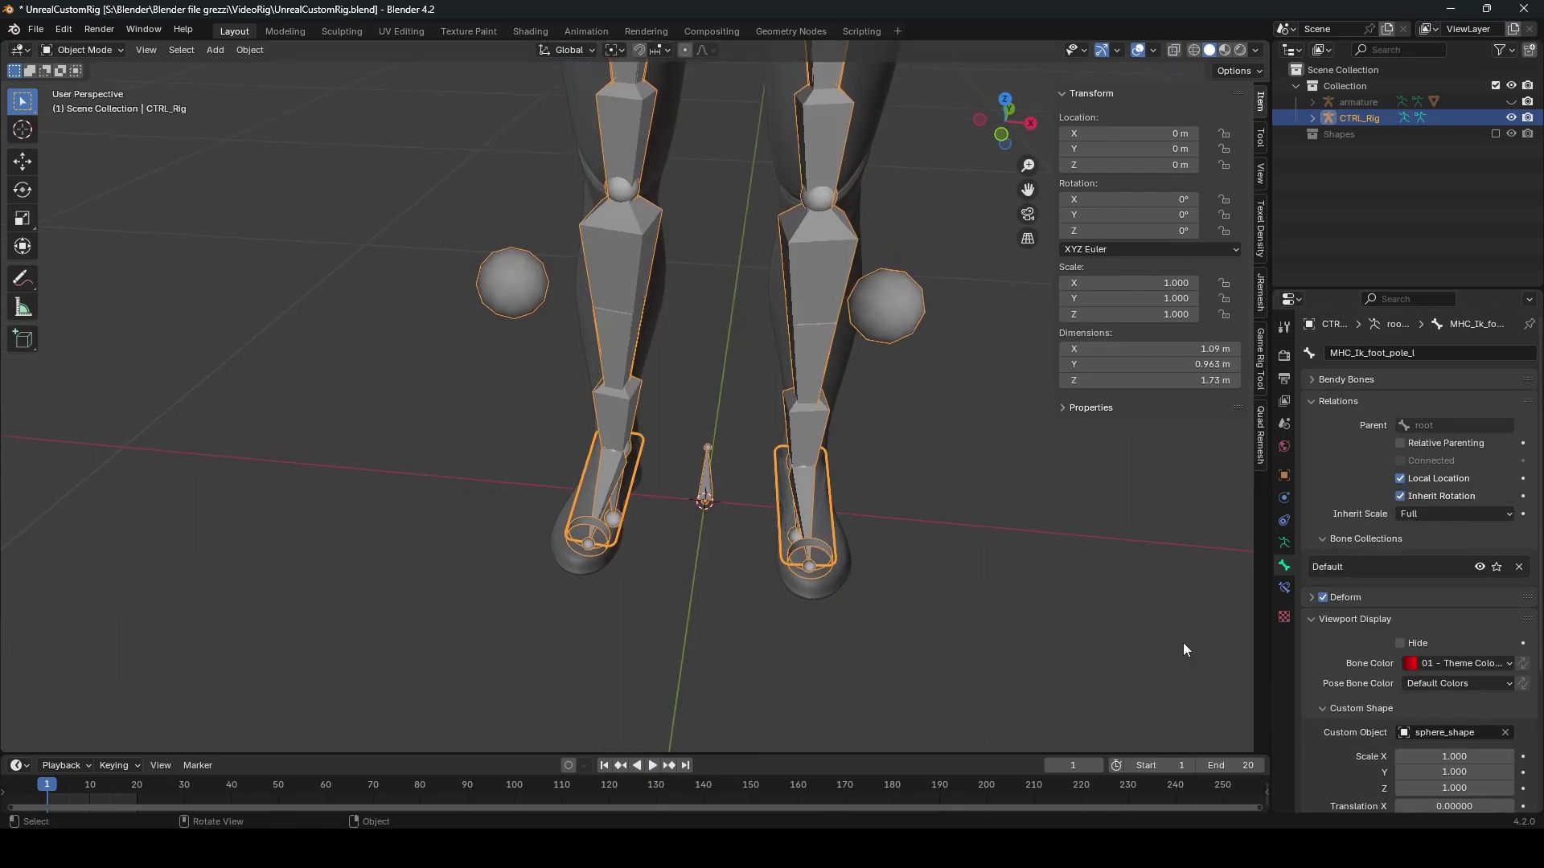
pyautogui.hotkey('shift', 'a')
pyautogui.moveTo(653, 484)
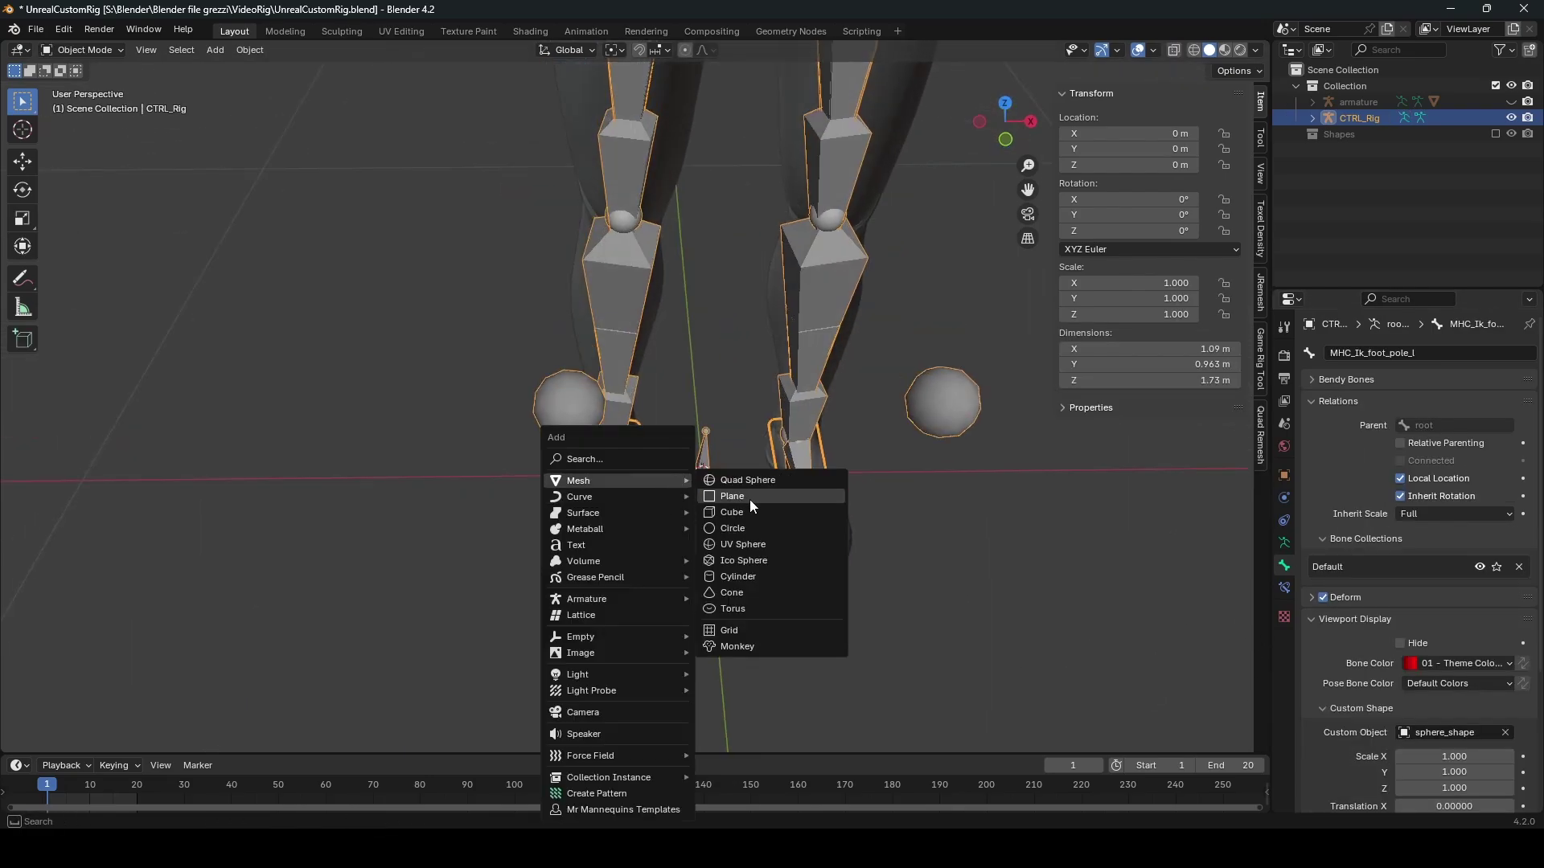
pyautogui.click(784, 518)
# Step: Extrude the circle's outline in Edit Mode and scale it inward to form a flat ring
pyautogui.scroll(-5, 791, 523)
pyautogui.press('Tab')
pyautogui.scroll(3, 965, 613)
pyautogui.press('e')
pyautogui.press('s')
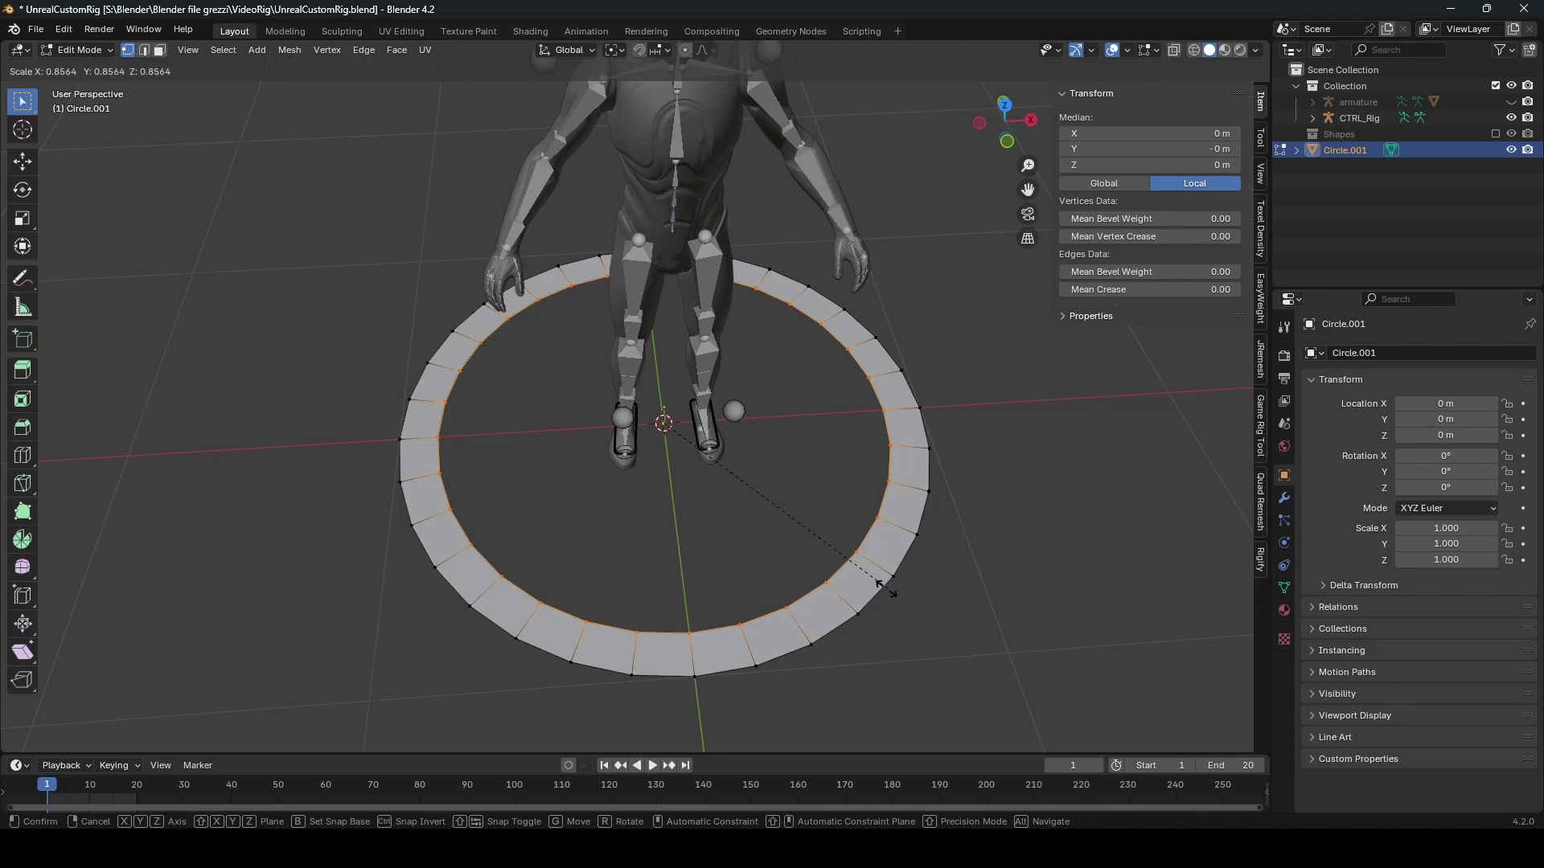
pyautogui.click(659, 545)
# Step: Select the four outer ring vertices on the X and Y axes and scale them outward into pointed tips
pyautogui.click(695, 676)
pyautogui.moveTo(695, 659); pyautogui.dragTo(770, 682, button='middle')
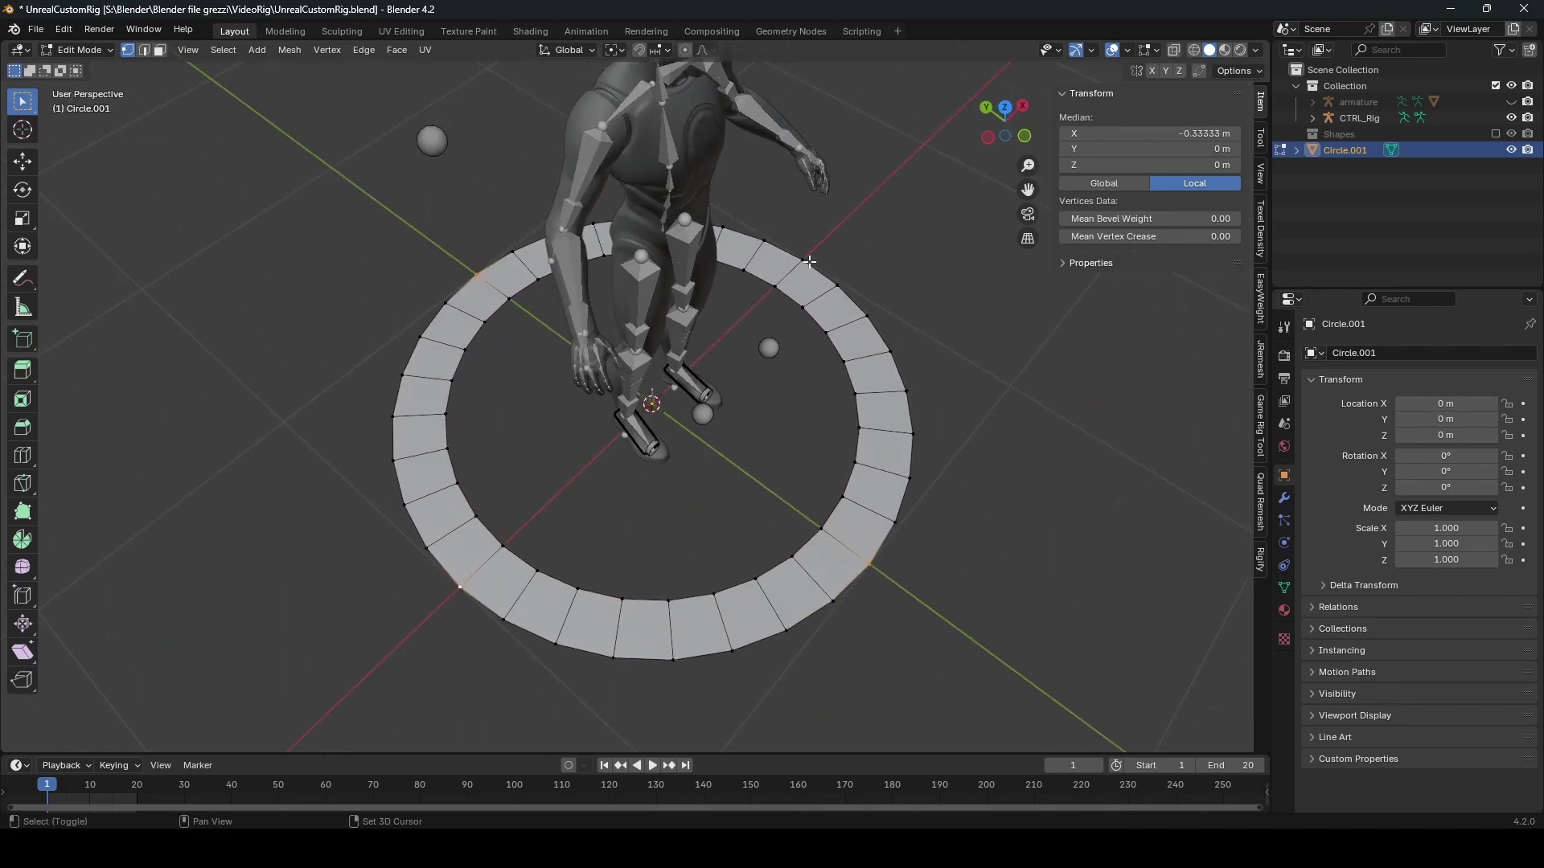
pyautogui.keyDown('shift'); pyautogui.click(809, 262); pyautogui.keyUp('shift')
pyautogui.press('s')
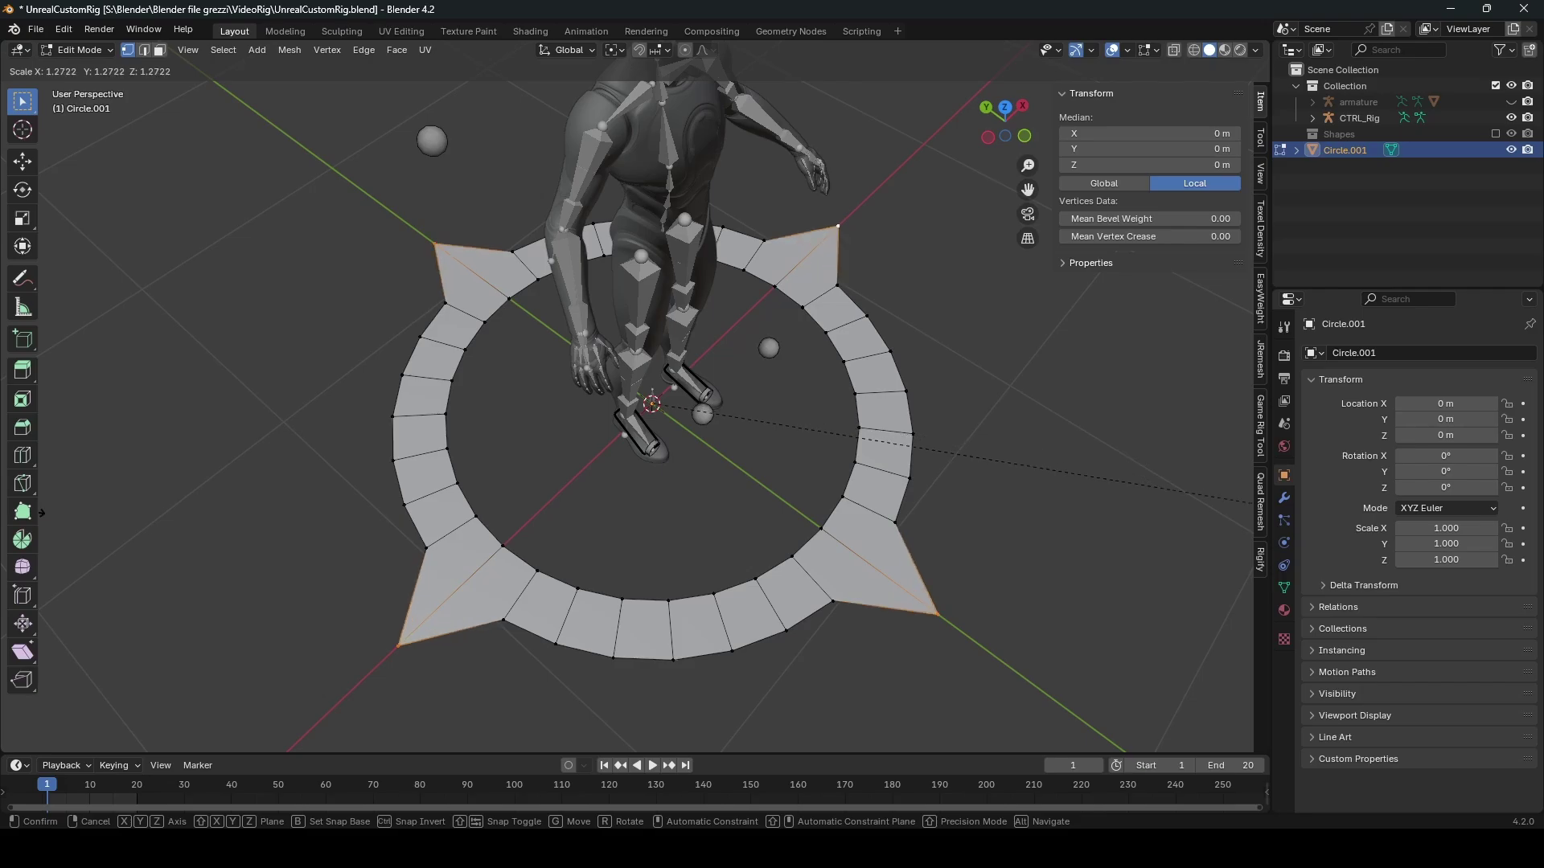
pyautogui.click(231, 552)
# Step: Add a Subdivision Surface modifier to the ring object
pyautogui.press('Tab')
pyautogui.click(1284, 497)
pyautogui.click(1340, 359)
pyautogui.write('s')
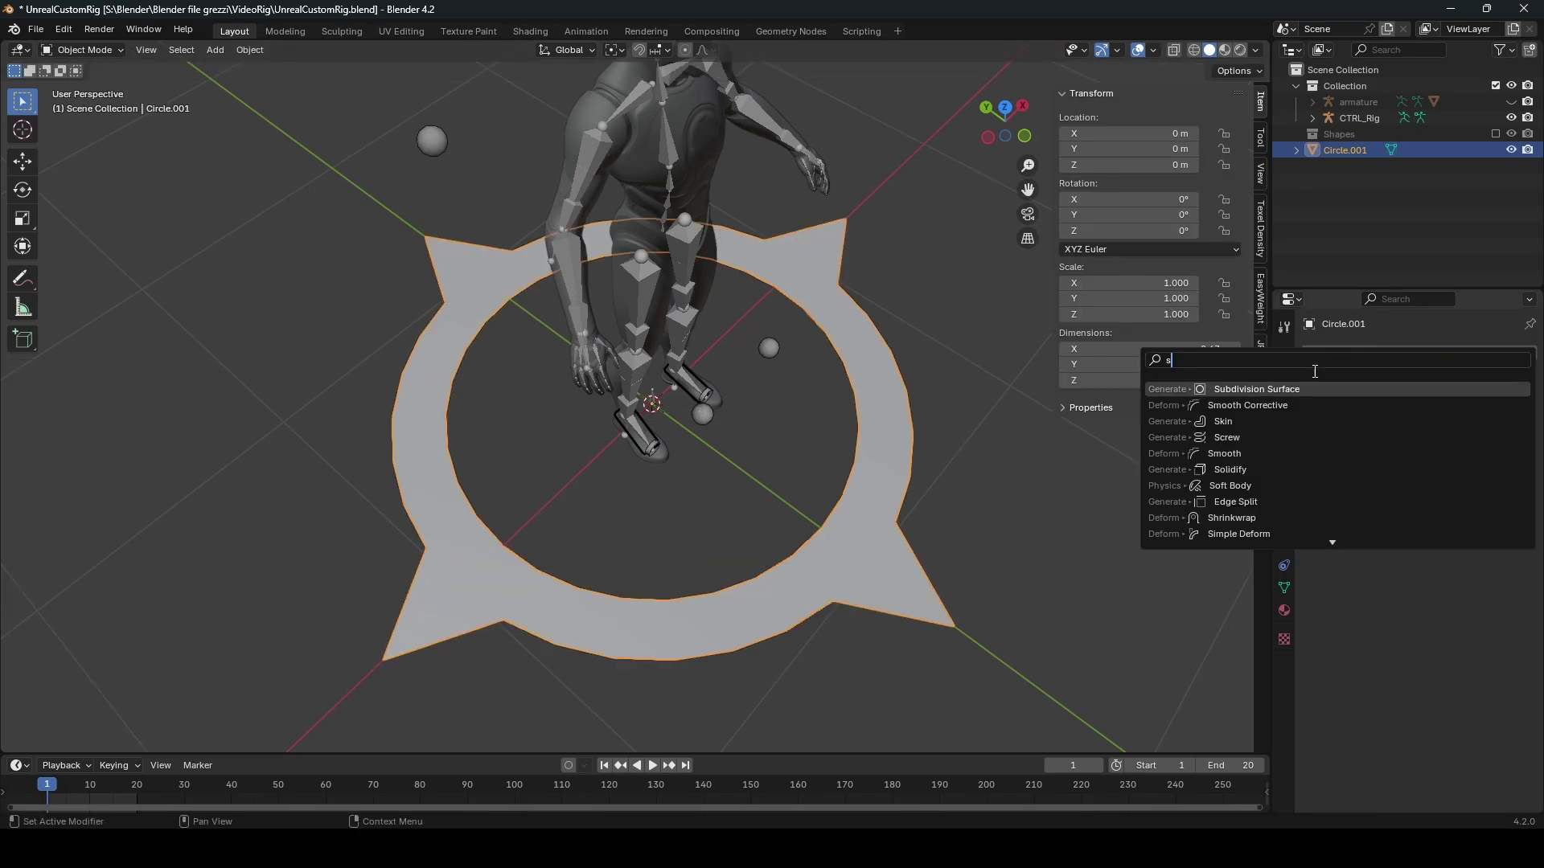
pyautogui.click(1237, 388)
# Step: Select the ring's outer edge loop in Edit Mode and edge-slide it by a factor of 0.230
pyautogui.moveTo(954, 403); pyautogui.dragTo(653, 504, button='middle')
pyautogui.press('Tab')
pyautogui.press('2')
pyautogui.keyDown('alt'); pyautogui.click(744, 525); pyautogui.keyUp('alt')
pyautogui.press('s')
pyautogui.press('g')
pyautogui.press('g')
pyautogui.click(889, 566)
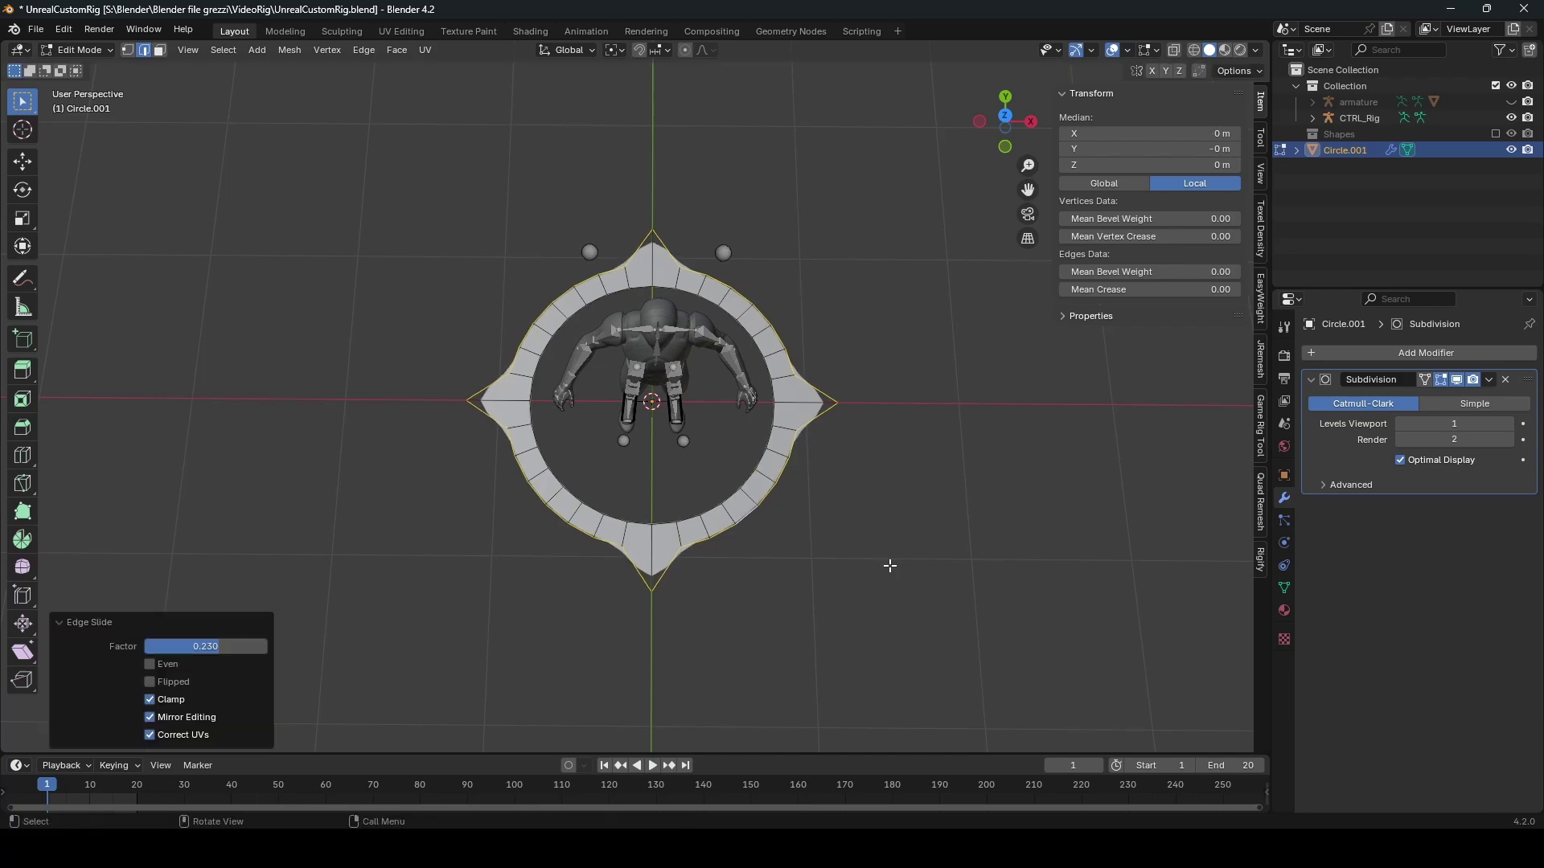
# Step: Reselect the ring's outer edge loop, slide it again and adjust its scale
pyautogui.moveTo(889, 565); pyautogui.dragTo(509, 413, button='middle')
pyautogui.keyDown('alt'); pyautogui.click(494, 400); pyautogui.keyUp('alt')
pyautogui.press('g')
pyautogui.press('g')
pyautogui.press('s')
pyautogui.click(951, 589)
# Step: Switch to vertex selection and slide a single vertex at the ring's tip along its edge
pyautogui.moveTo(841, 506); pyautogui.dragTo(798, 571, button='middle')
pyautogui.press('Tab')
pyautogui.press('Tab')
pyautogui.press('1')
pyautogui.click(745, 592)
pyautogui.press('g')
pyautogui.press('g')
# Step: Apply the Subdivision modifier to the ring object
pyautogui.click(1505, 429)
pyautogui.click(1400, 425)
pyautogui.hotkey('ctrl', 'a')
pyautogui.moveTo(961, 519); pyautogui.dragTo(1054, 486, button='middle')
pyautogui.press('Tab')
pyautogui.press('Tab')
# Step: Rename the ring object as root_shape
pyautogui.press('F3')
pyautogui.press('F2')
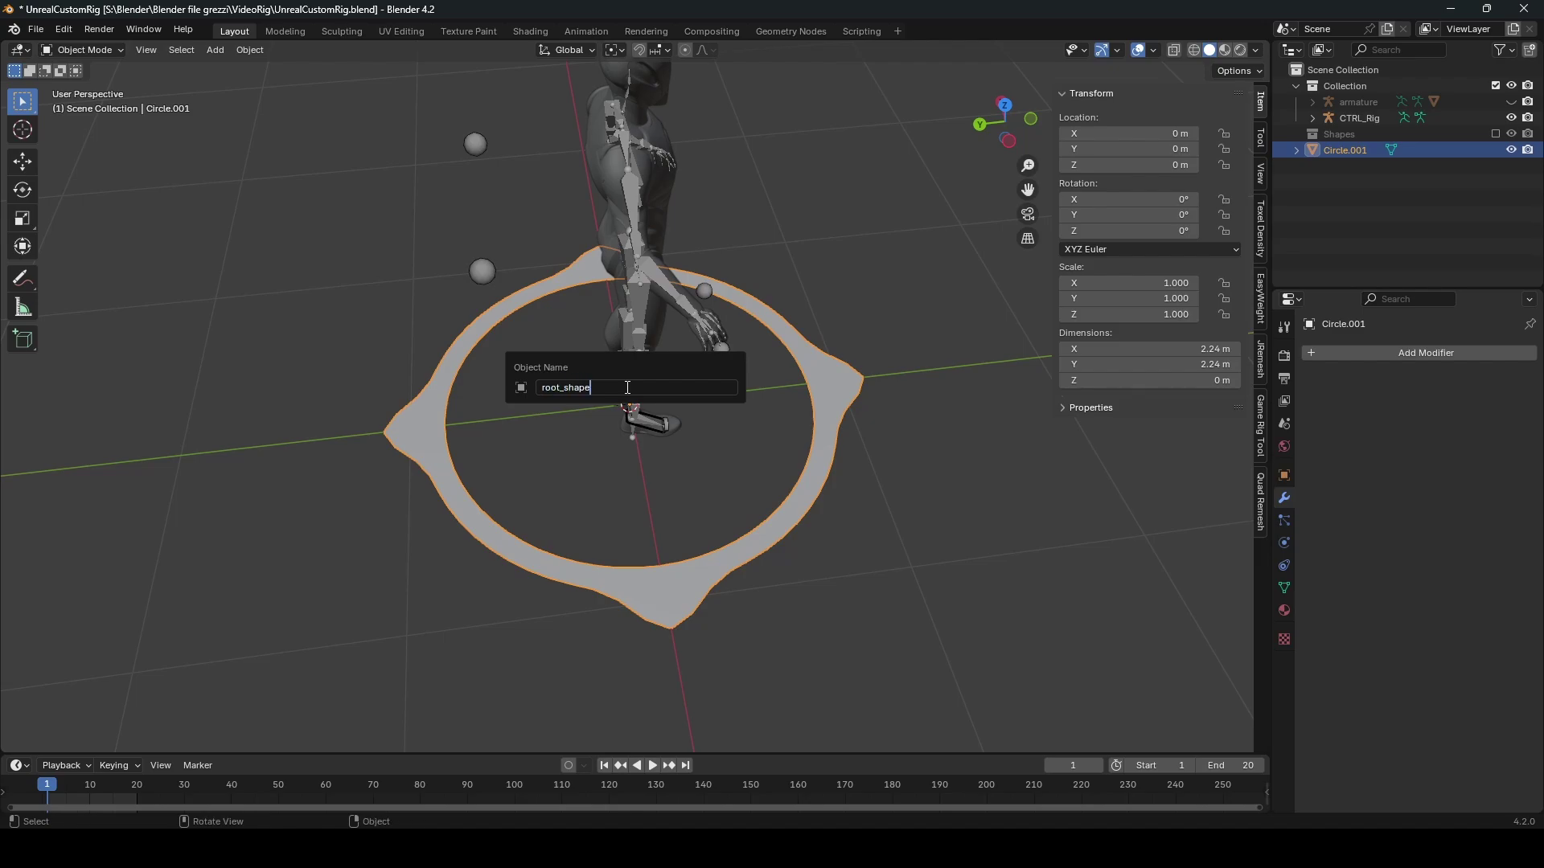
pyautogui.press('Return')
pyautogui.press('KP_Divide')
pyautogui.press('KP_Divide')
# Step: Select the rig's root bone in Pose Mode and assign root_shape as its custom shape
pyautogui.click(670, 432)
pyautogui.hotkey('ctrl', 'Tab')
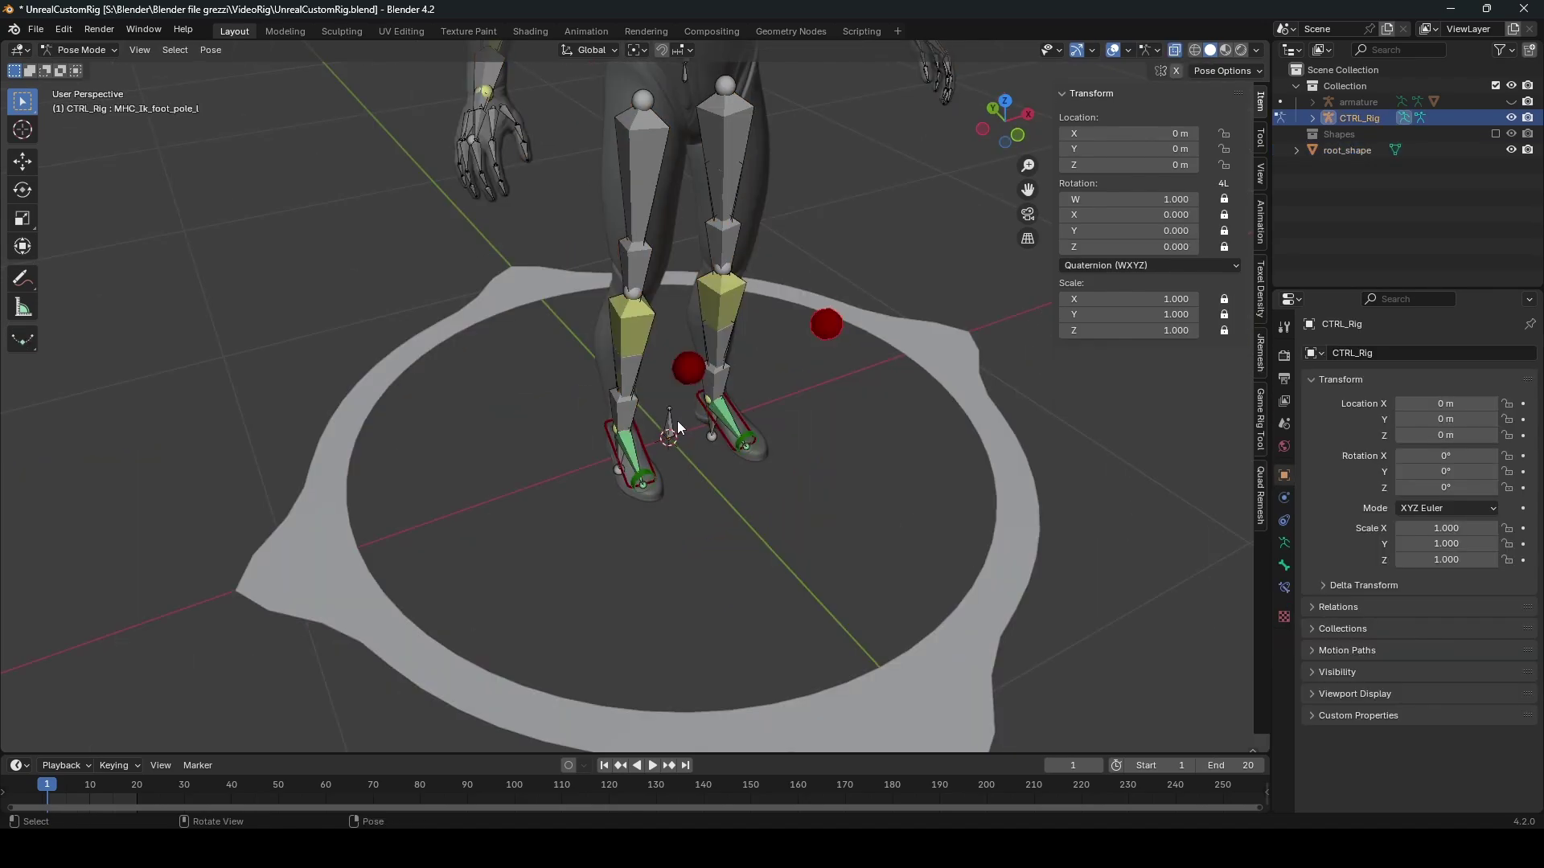
pyautogui.click(1284, 565)
pyautogui.scroll(-10, 1415, 603)
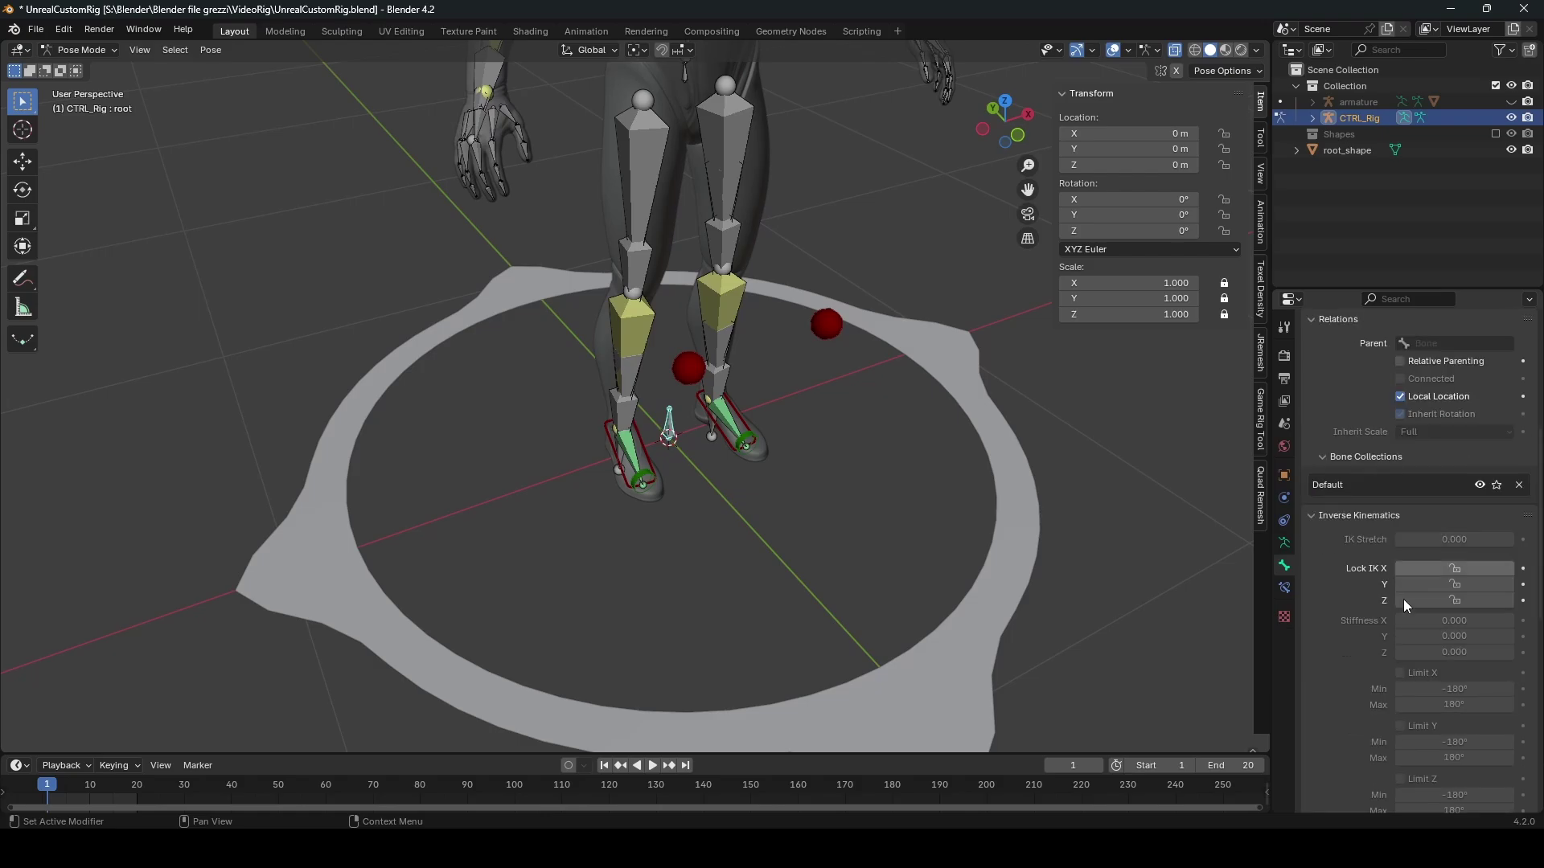
pyautogui.click(1455, 656)
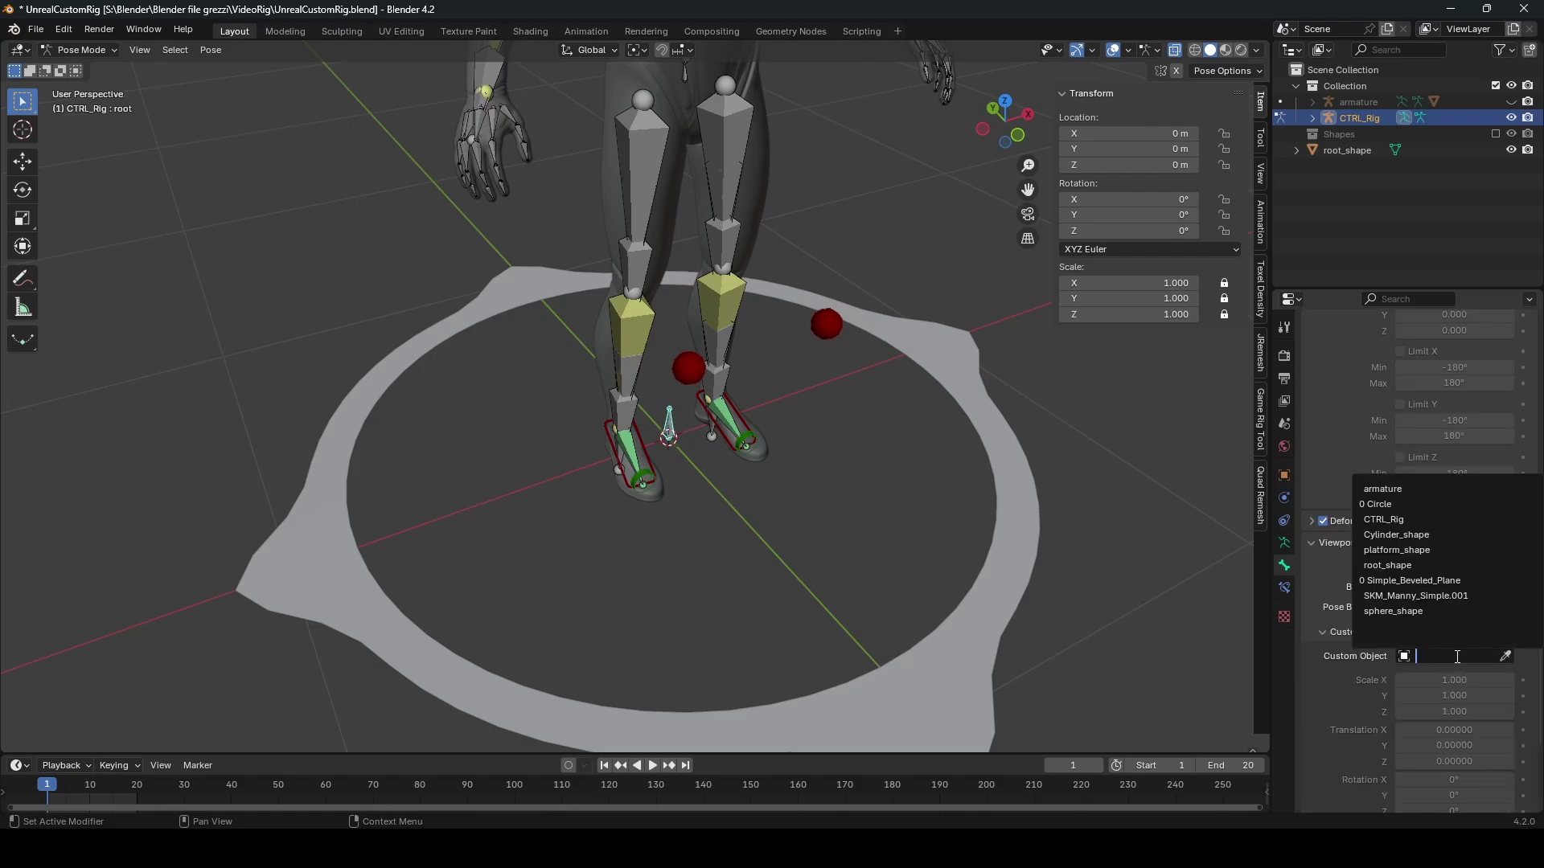
pyautogui.click(1399, 565)
# Step: Set the root bone's custom shape X rotation to 90° so the ring lies flat on the ground
pyautogui.moveTo(947, 493); pyautogui.dragTo(1009, 538, button='middle')
pyautogui.scroll(-4, 1451, 653)
pyautogui.click(1452, 653)
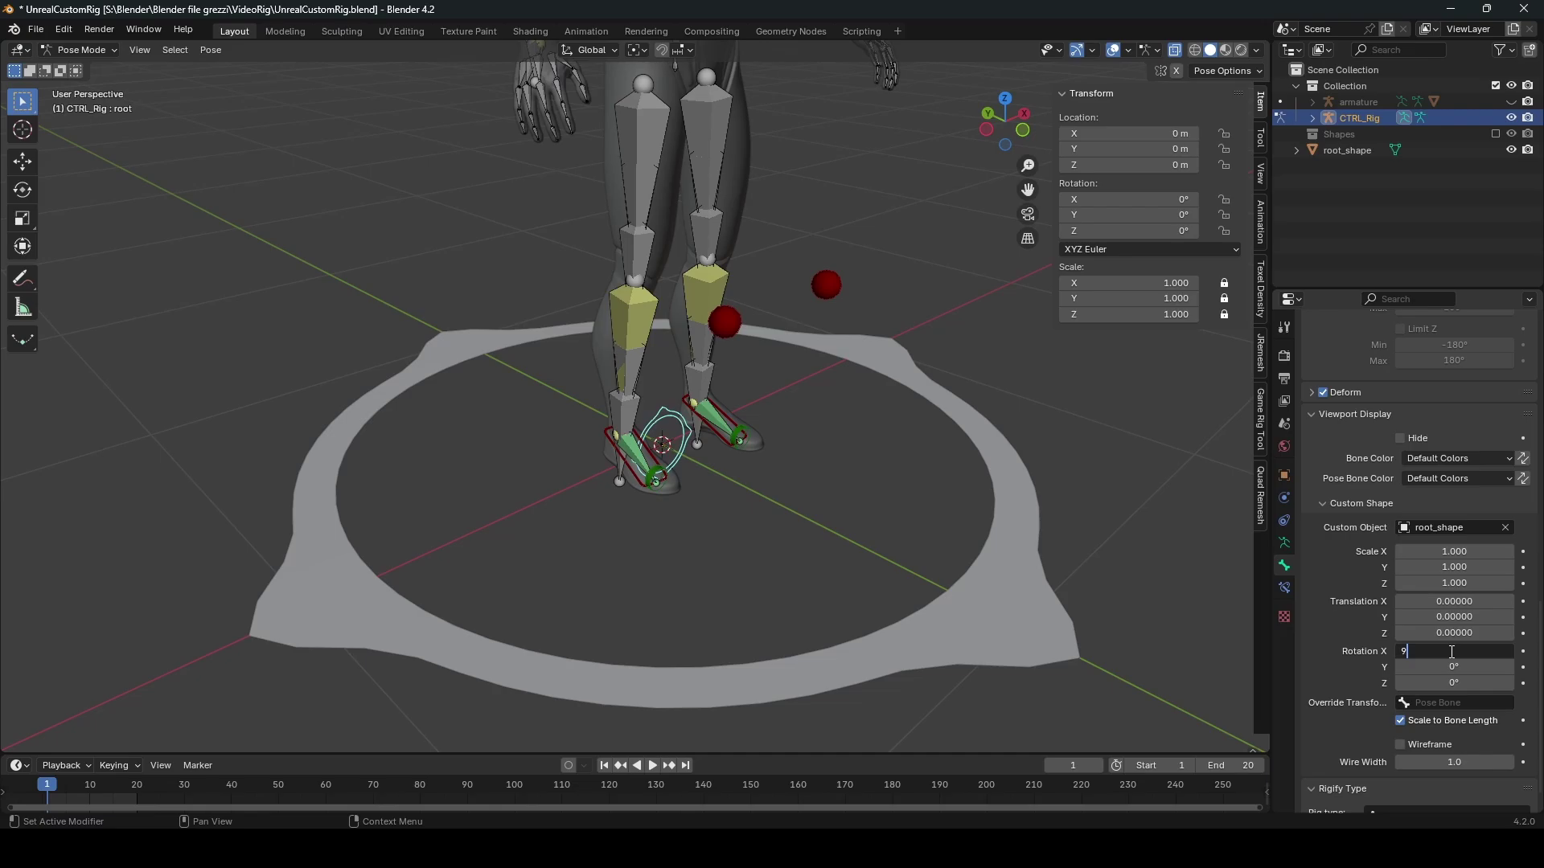
pyautogui.write('90')
pyautogui.press('Return')
pyautogui.moveTo(864, 585); pyautogui.dragTo(788, 617, button='middle')
pyautogui.scroll(5, 788, 617)
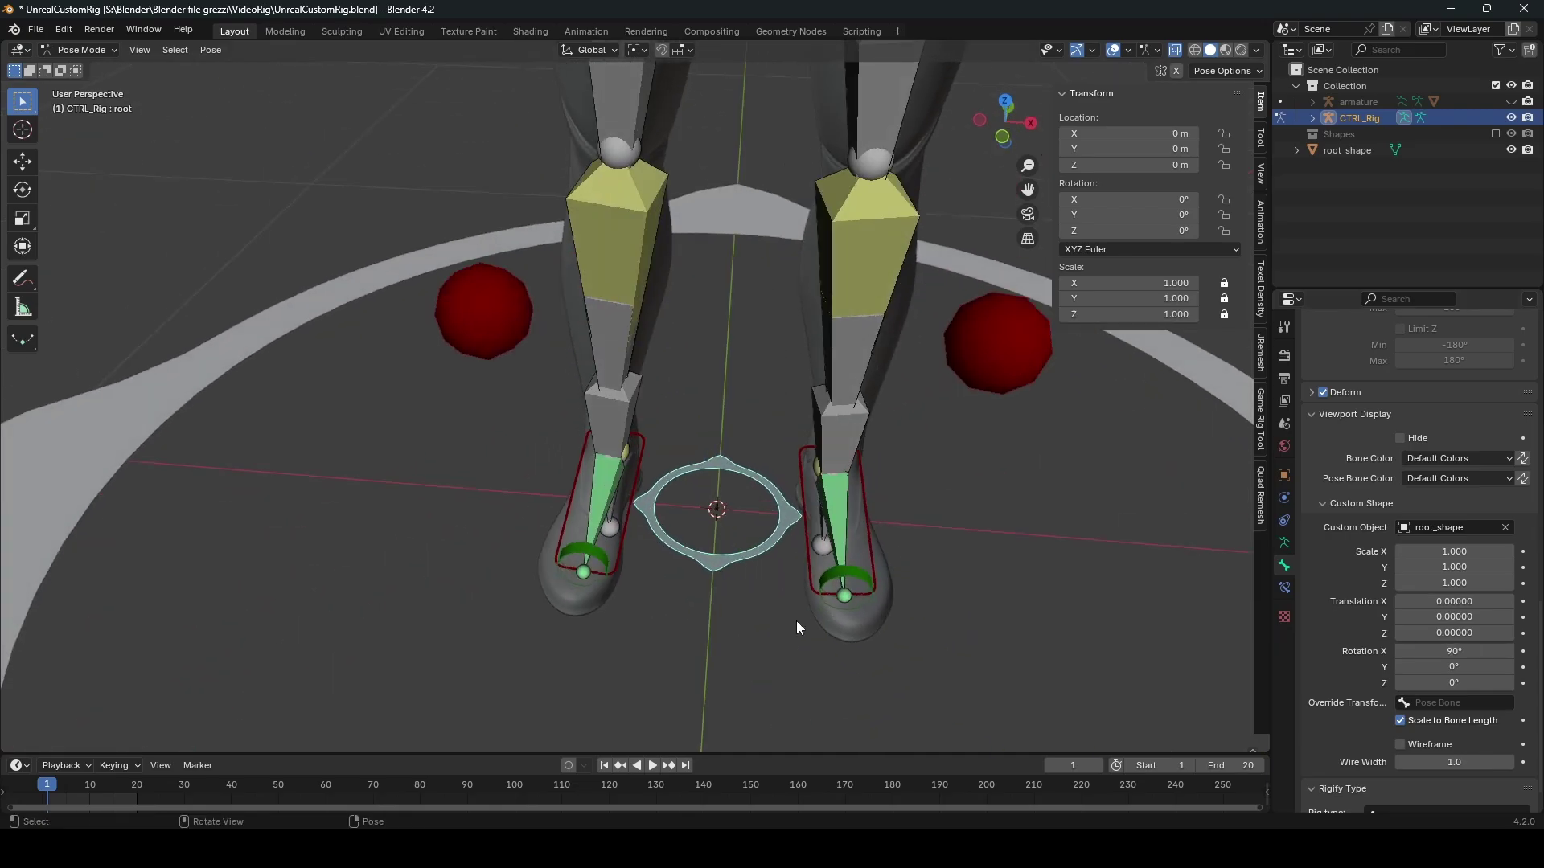
# Step: Enlarge the root bone's custom shape into a wide ring around the feet and assign the 04 theme color set
pyautogui.scroll(-6, 889, 599)
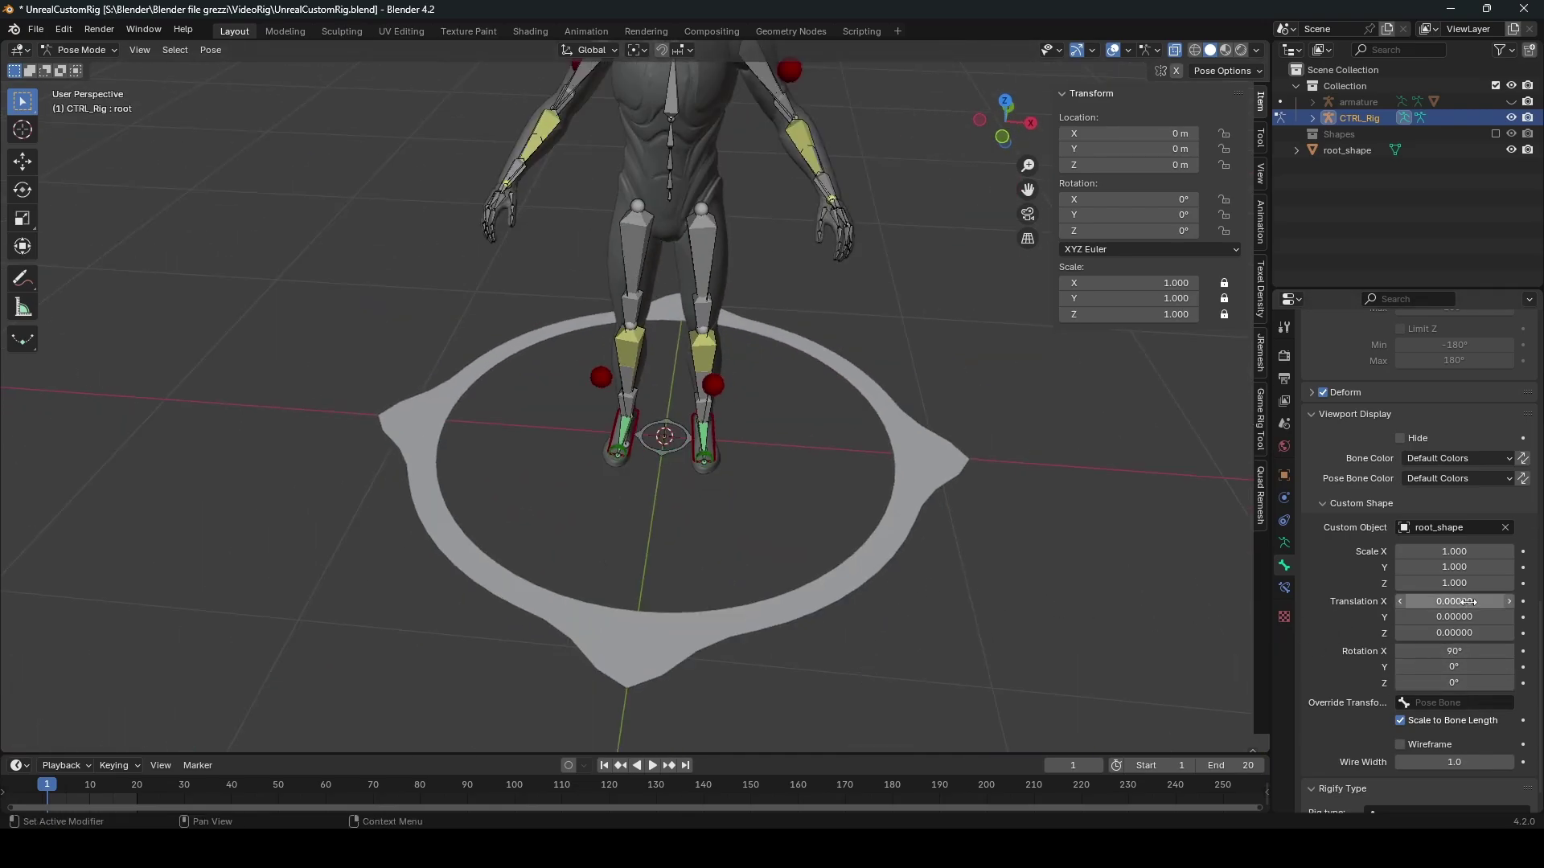
pyautogui.moveTo(1454, 551); pyautogui.dragTo(1495, 552)
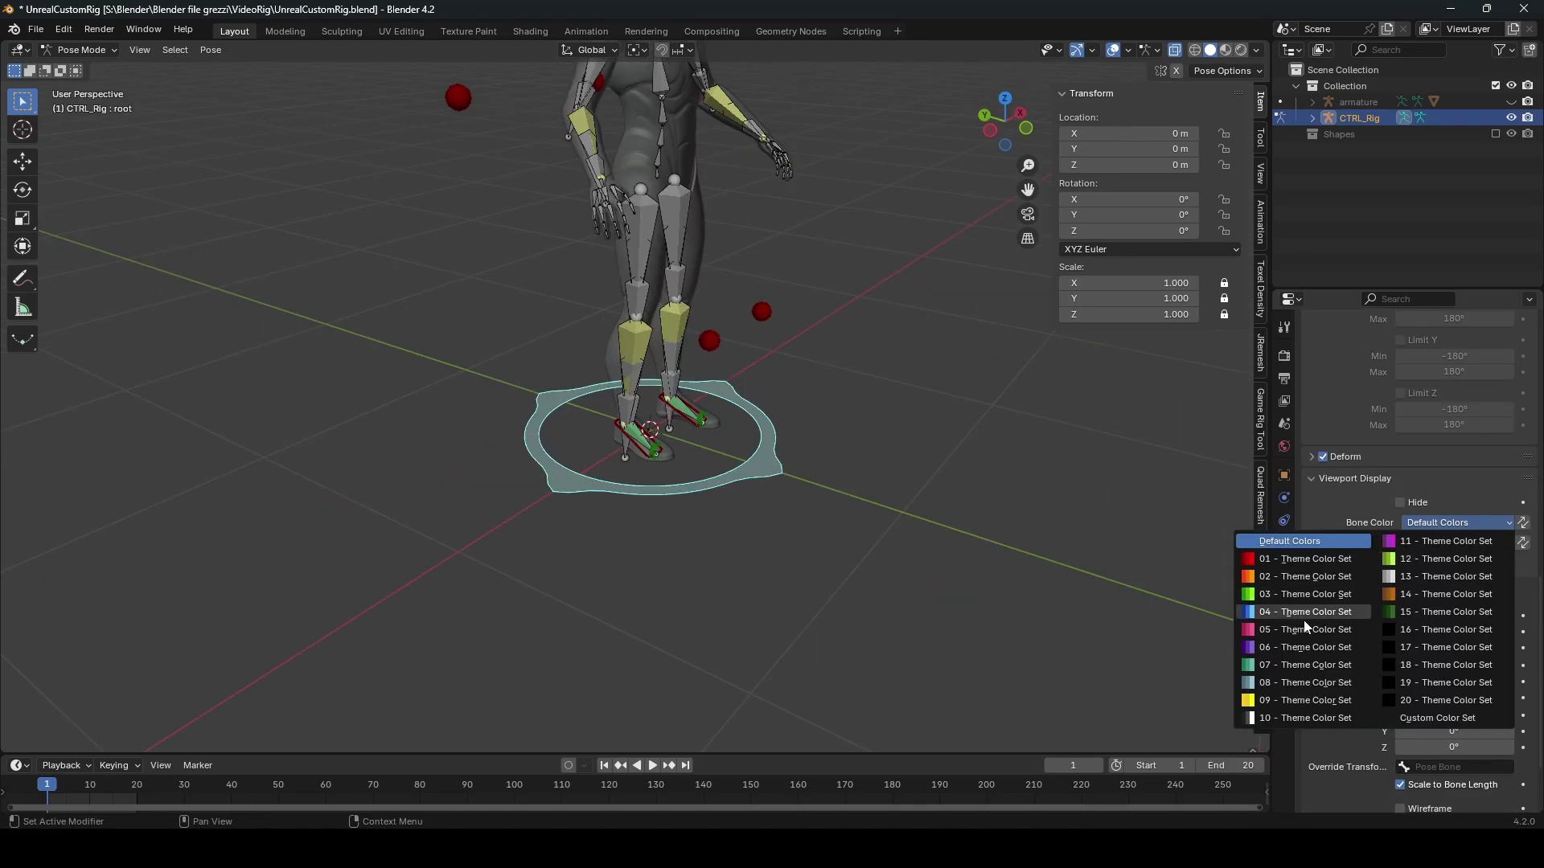
pyautogui.click(1304, 620)
# Step: In the rig's Edit Mode, extrude a new bone straight down along Z from the left ankle joint
pyautogui.moveTo(1036, 539); pyautogui.dragTo(795, 411, button='middle')
pyautogui.scroll(4, 794, 410)
pyautogui.click(842, 500)
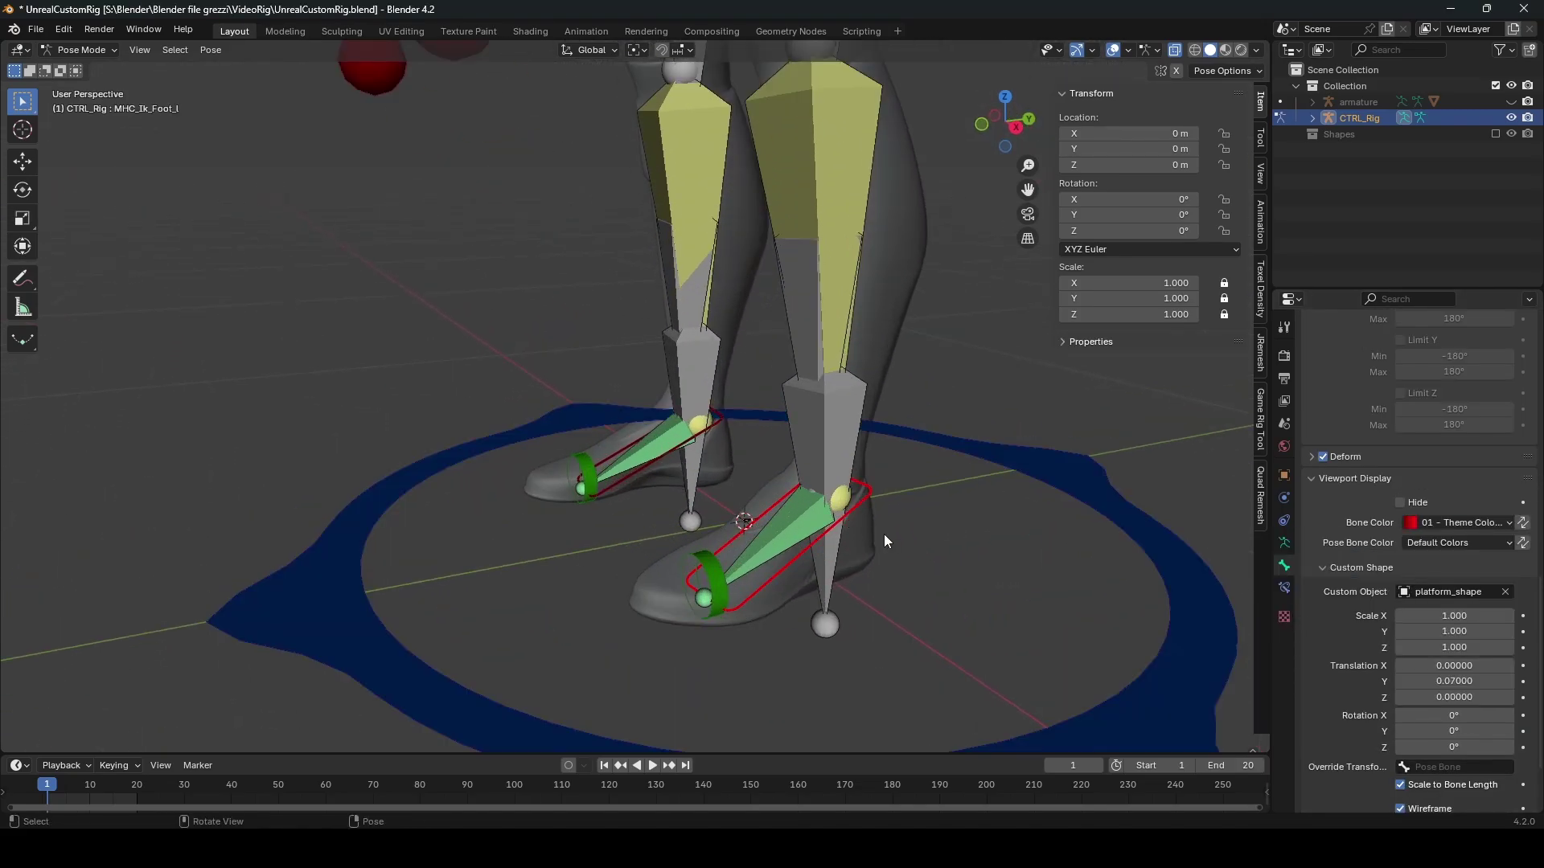
pyautogui.press('Tab')
pyautogui.click(713, 556)
pyautogui.press('KP_Decimal')
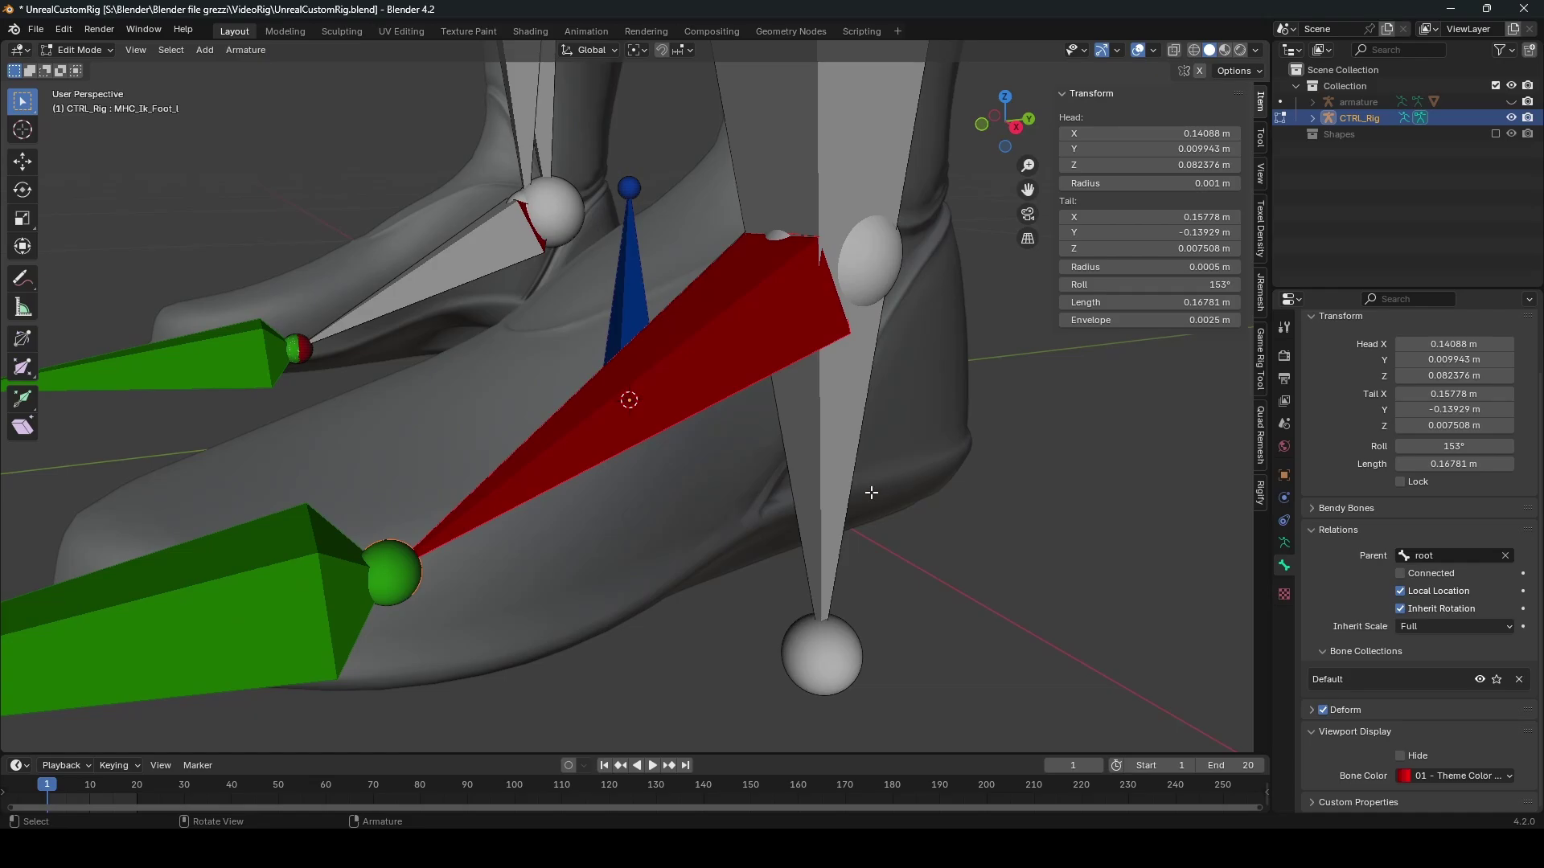
pyautogui.hotkey('alt', 'z')
pyautogui.press('KP_3')
pyautogui.press('e')
pyautogui.press('z')
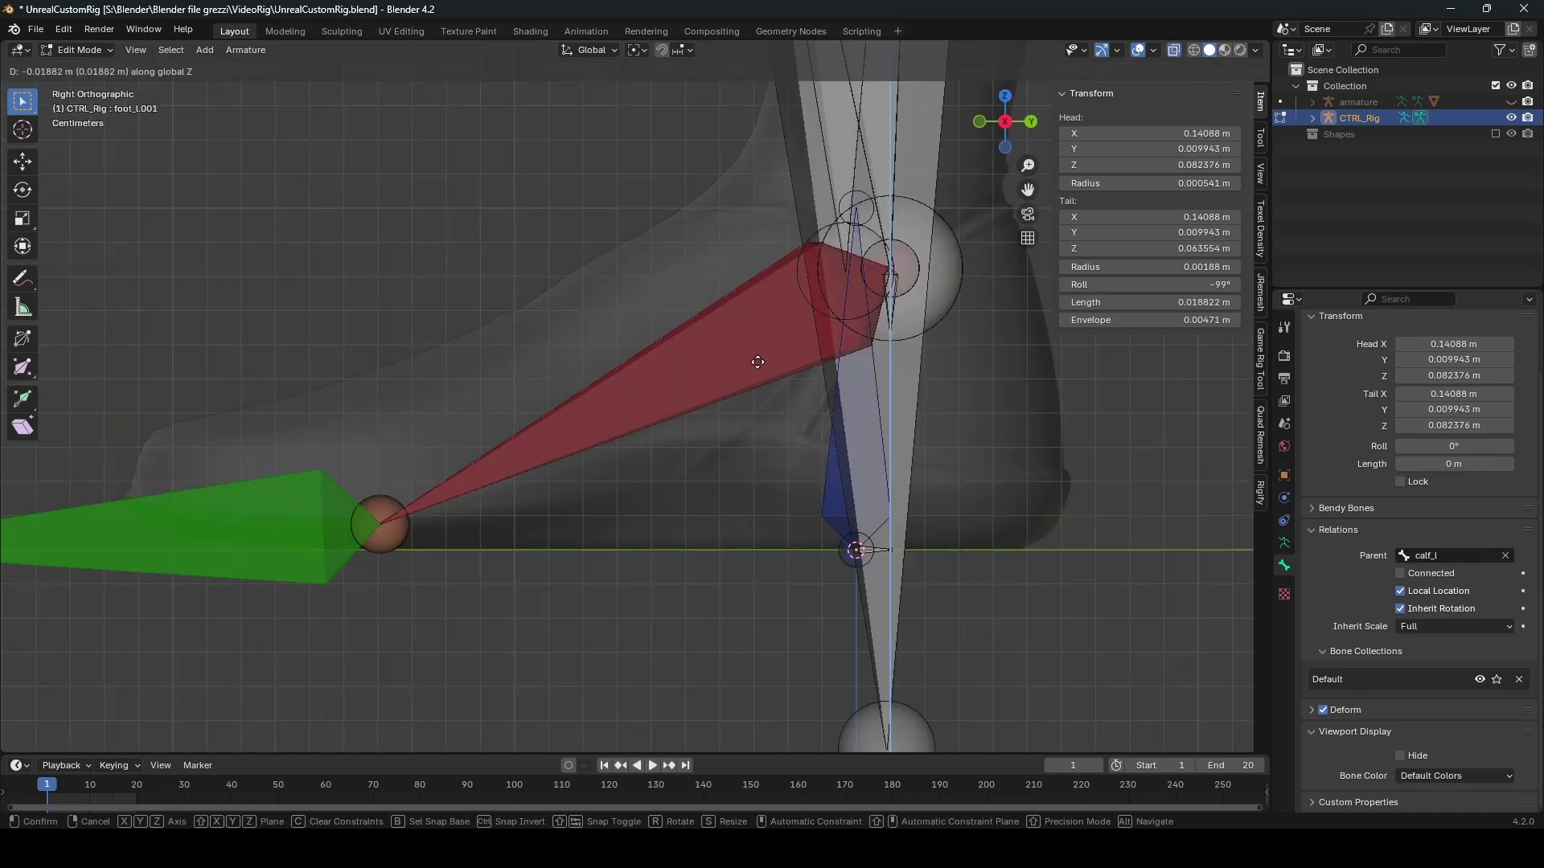
pyautogui.click(731, 634)
# Step: Move the new ankle bone's tail along Z to just above the ground, at about 0.004 m
pyautogui.keyDown('shift'); pyautogui.moveTo(959, 598); pyautogui.dragTo(903, 558, button='middle'); pyautogui.keyUp('shift')
pyautogui.scroll(3, 1030, 524)
pyautogui.keyDown('shift'); pyautogui.moveTo(1068, 596); pyautogui.dragTo(730, 412, button='middle'); pyautogui.keyUp('shift')
pyautogui.scroll(10, 728, 402)
pyautogui.press('g')
pyautogui.press('z')
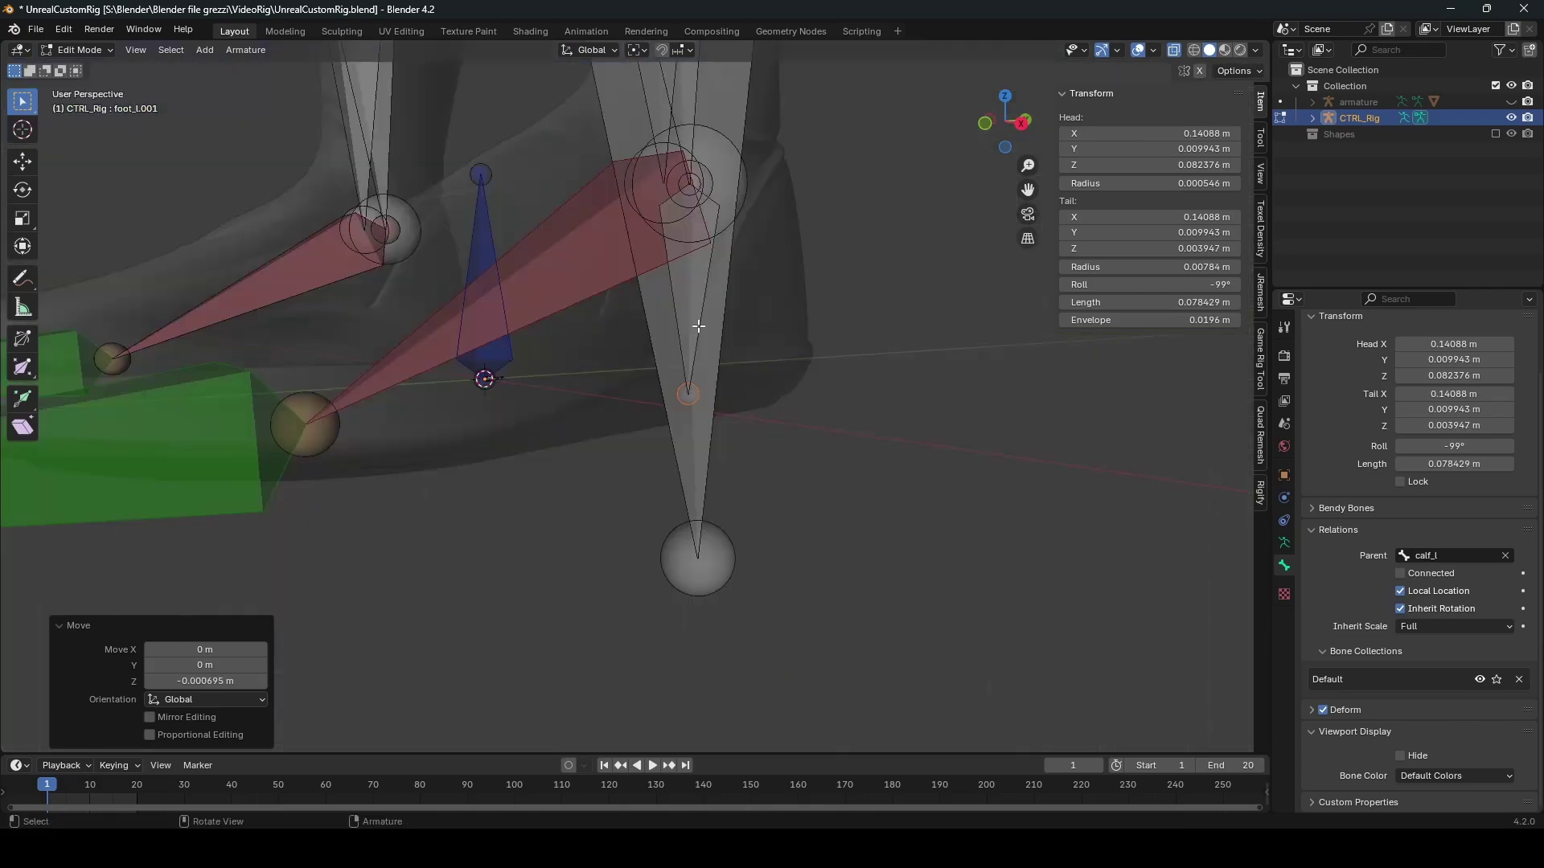
# Step: Clear the parent of the new vertical bone at the left ankle
pyautogui.click(680, 310)
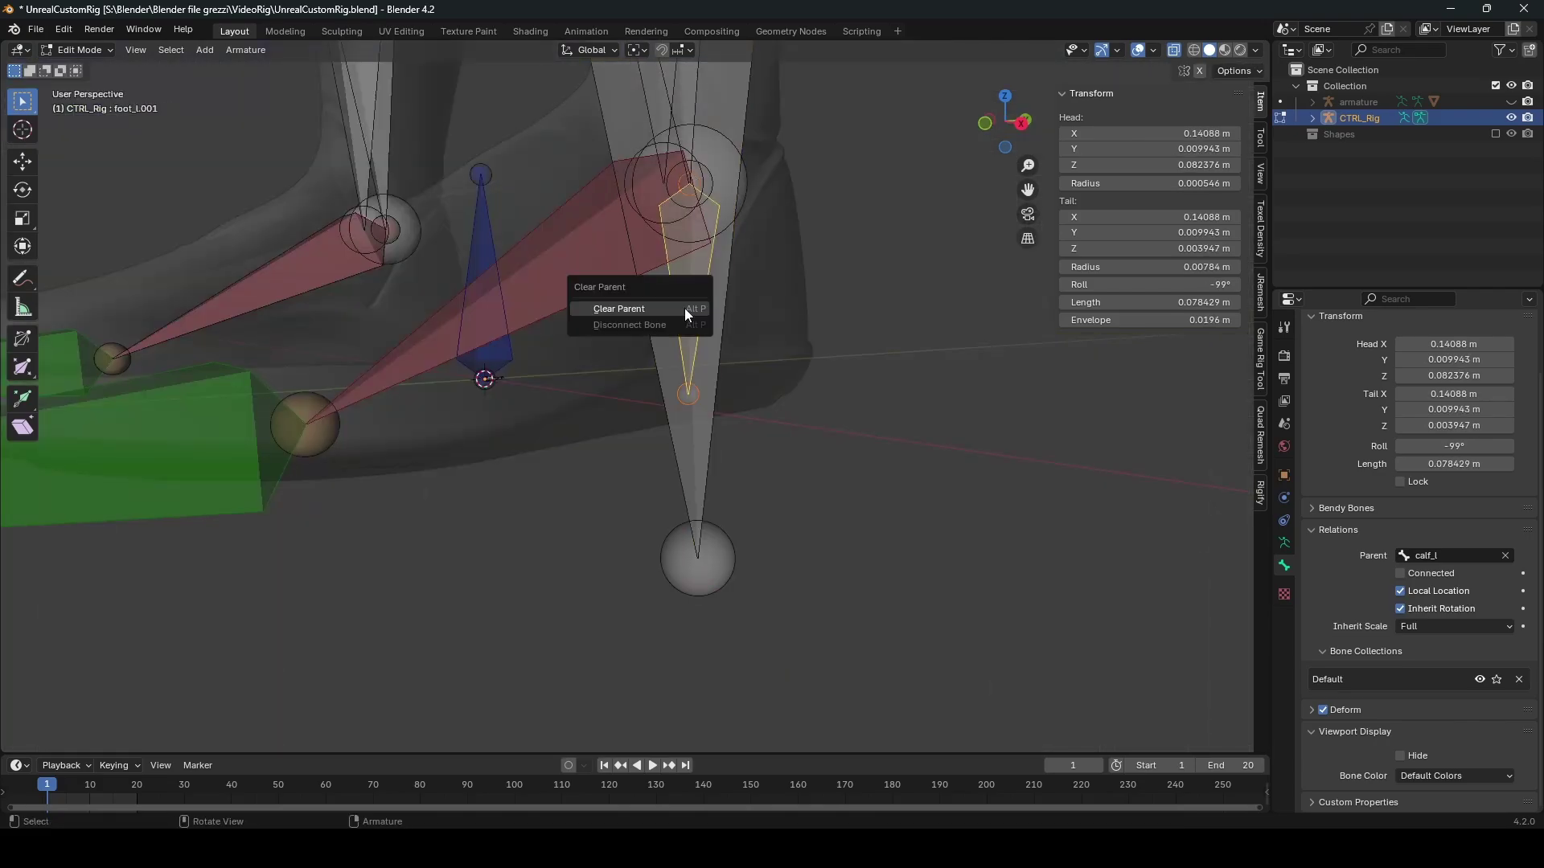
pyautogui.click(685, 310)
pyautogui.rightClick(680, 310)
pyautogui.press('Escape')
# Step: Rename the unparented ankle bone as MHC_Foot_floor_l
pyautogui.press('F2')
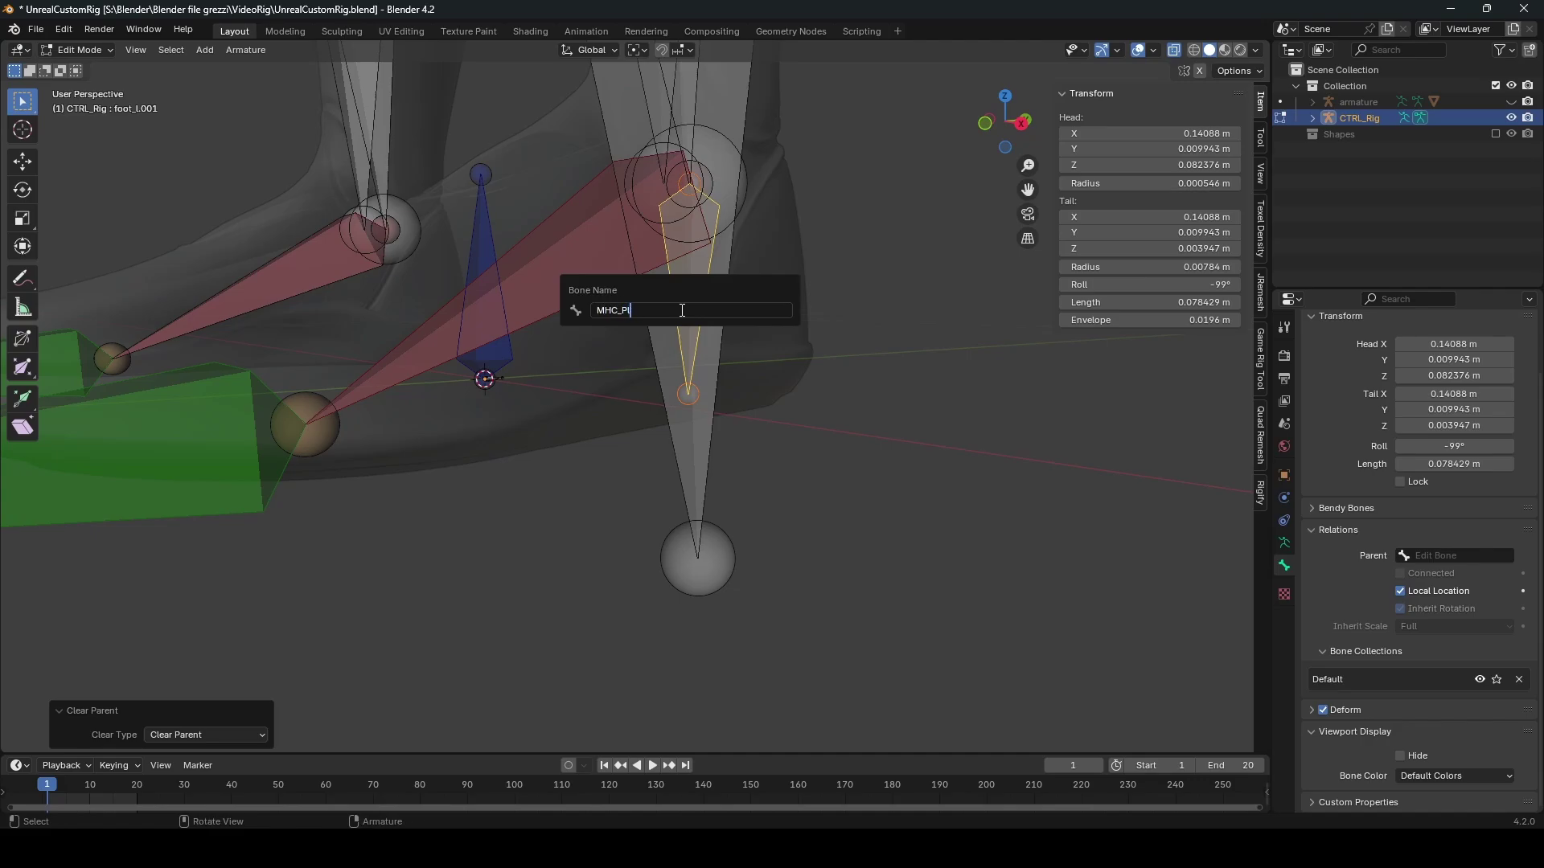
pyautogui.write('MHC_Foot_floor_l')
pyautogui.press('Return')
# Step: Assign the 04 theme color set to MHC_Foot_floor_l in Pose Mode
pyautogui.moveTo(682, 311); pyautogui.dragTo(1371, 581, button='middle')
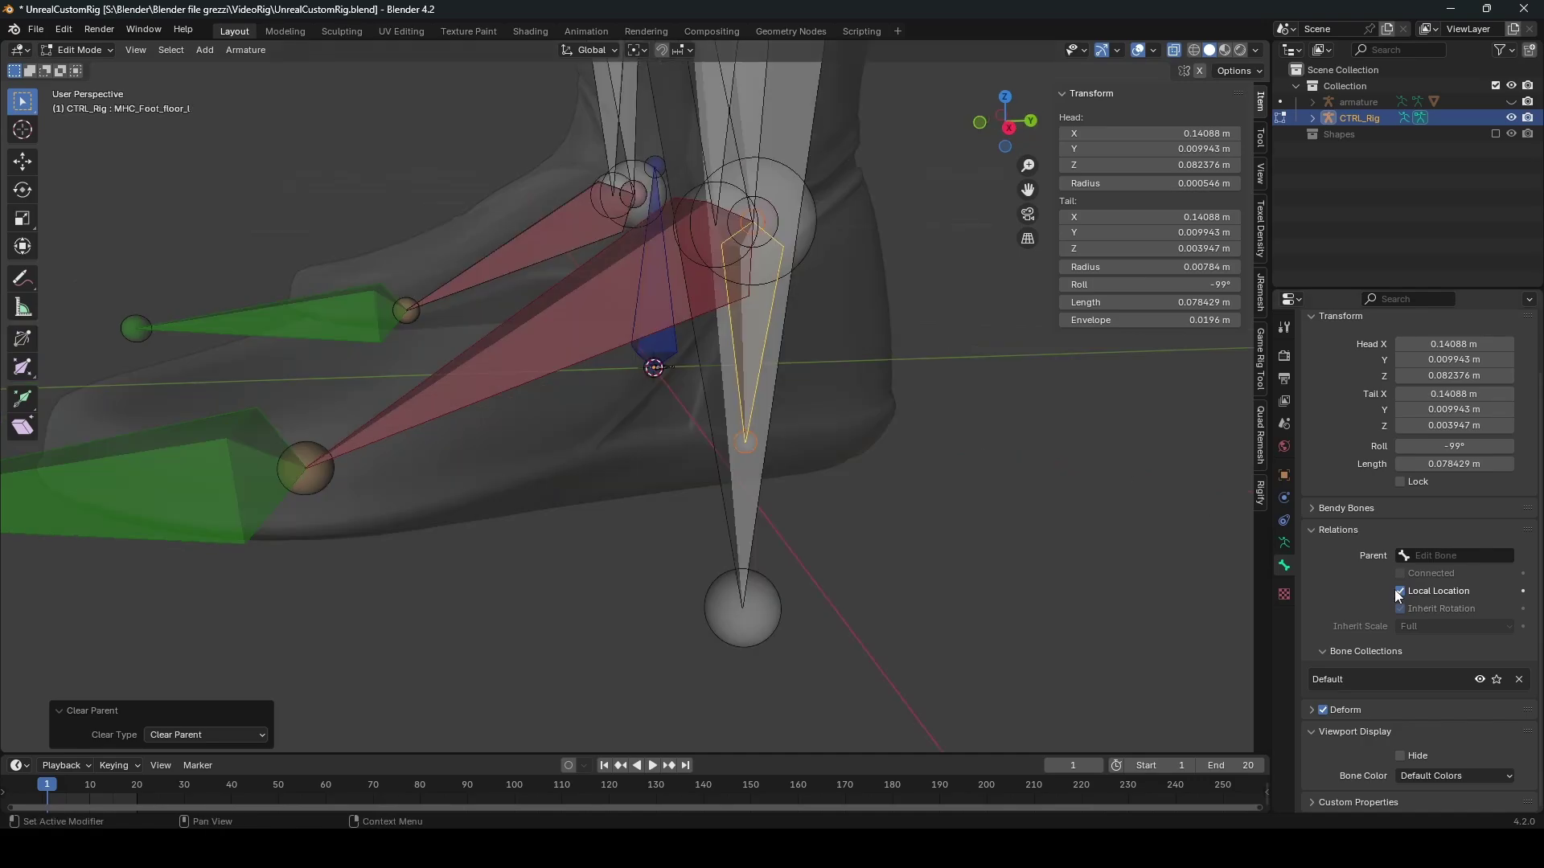
pyautogui.hotkey('ctrl', 'Tab')
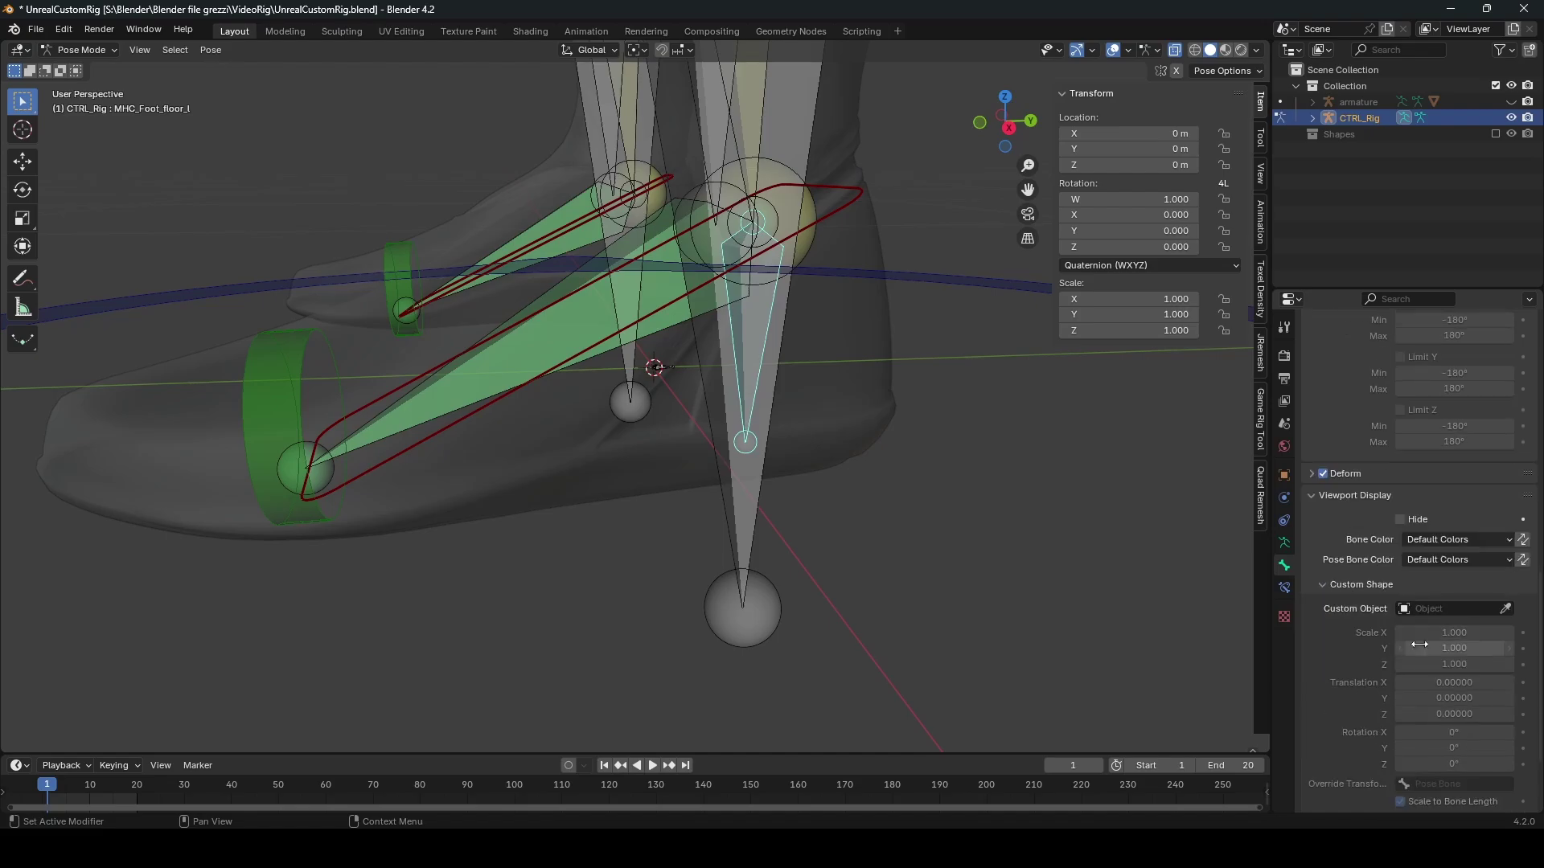
pyautogui.click(1442, 544)
pyautogui.click(1290, 634)
# Step: Add a Floor constraint to MHC_Ik_Foot_l with MHC_Foot_floor_l as the target bone
pyautogui.moveTo(689, 361); pyautogui.dragTo(756, 394, button='middle')
pyautogui.click(696, 359)
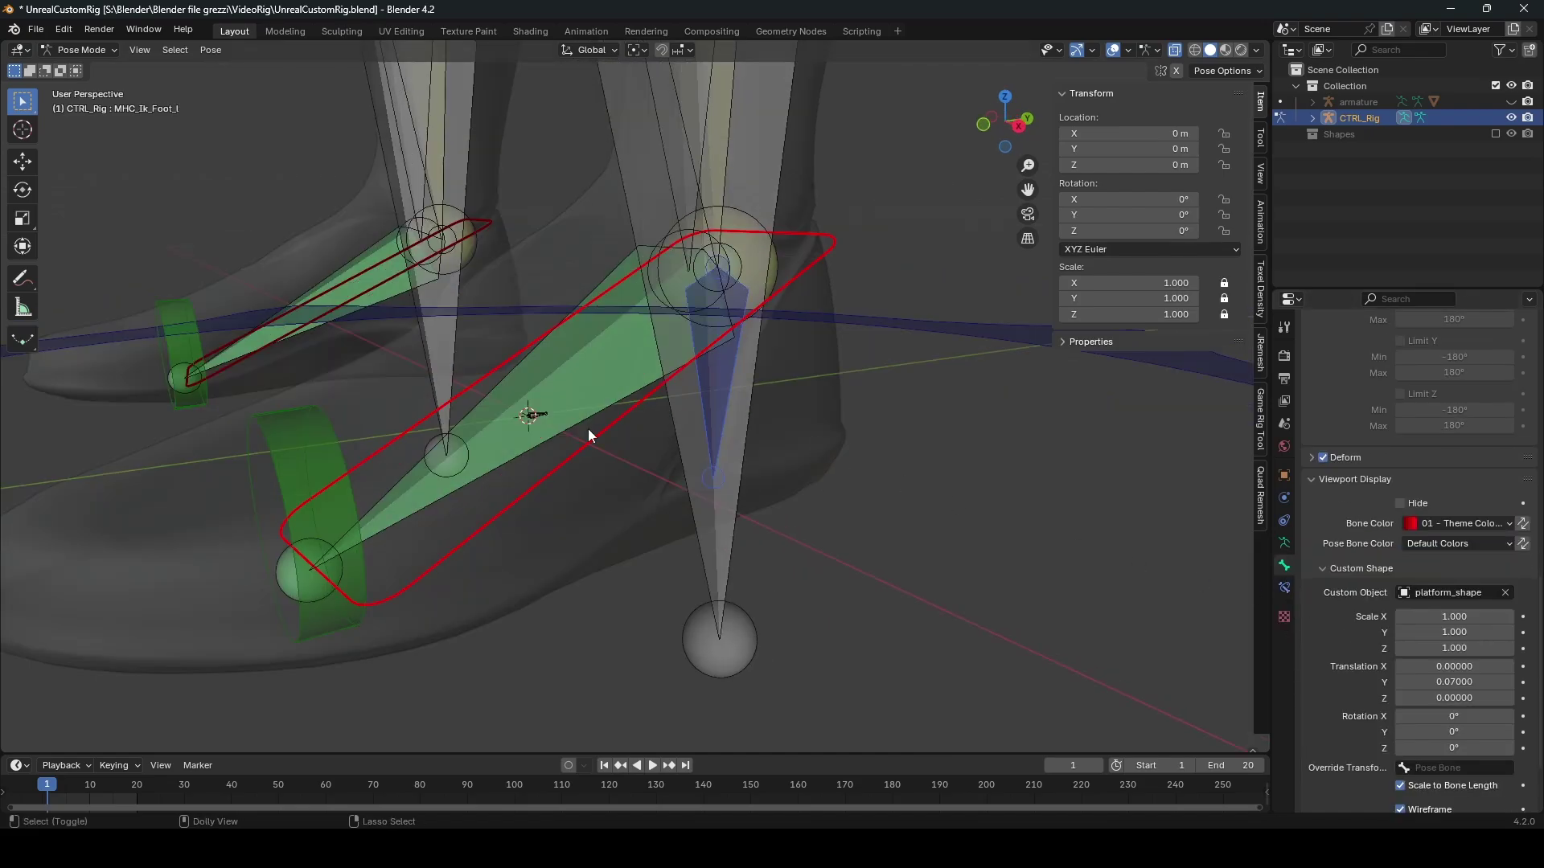
pyautogui.hotkey('ctrl', 'shift', 'c')
pyautogui.click(557, 509)
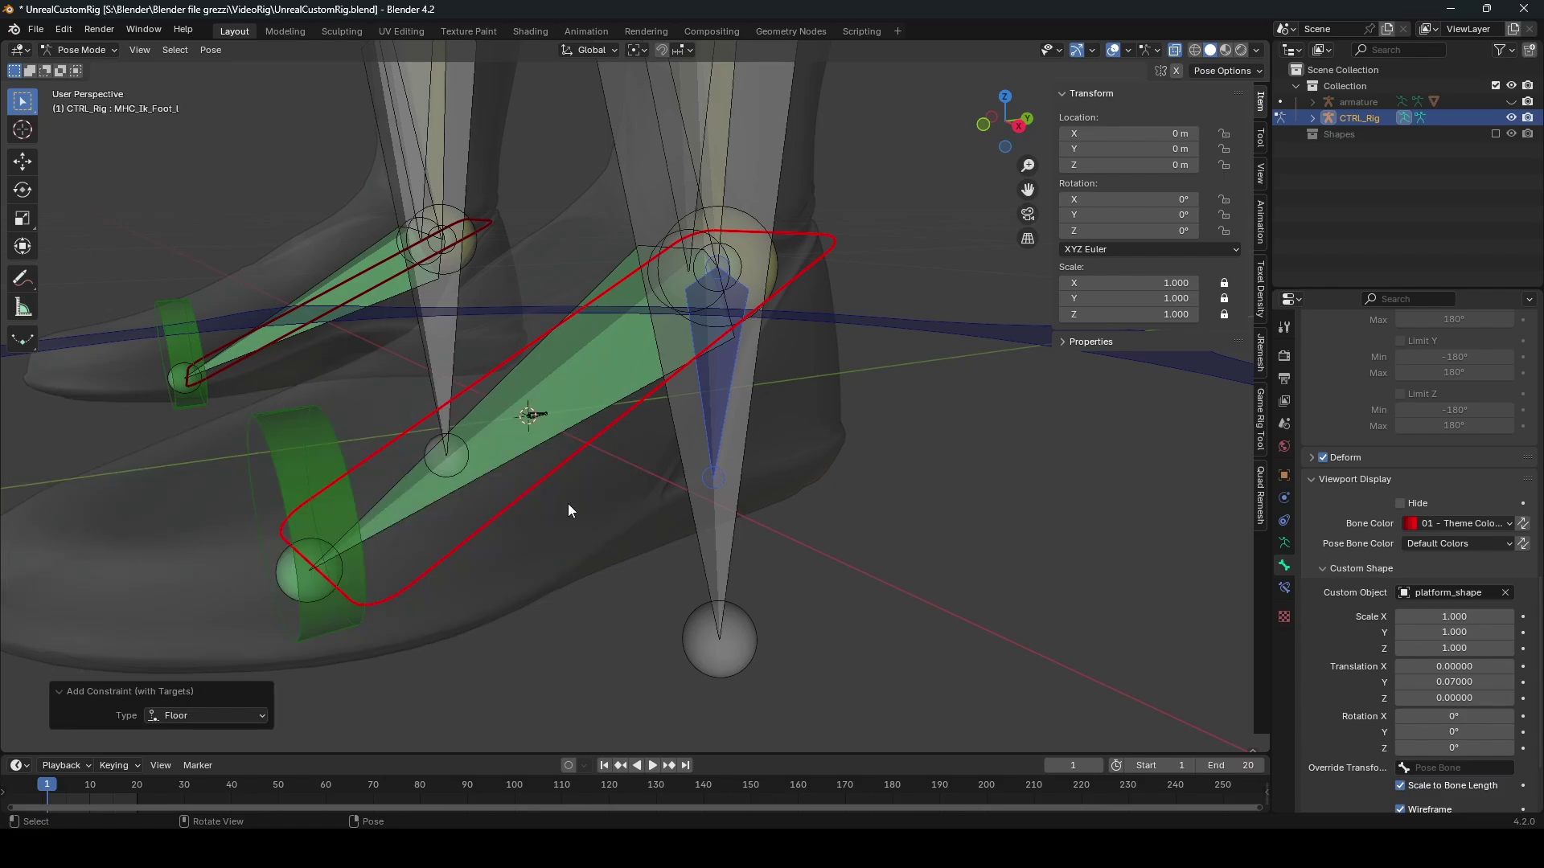
pyautogui.click(1285, 588)
# Step: Test the Floor constraint by trying to move MHC_Ik_Foot_l downward in the right side view
pyautogui.press('KP_7')
pyautogui.press('KP_3')
pyautogui.press('g')
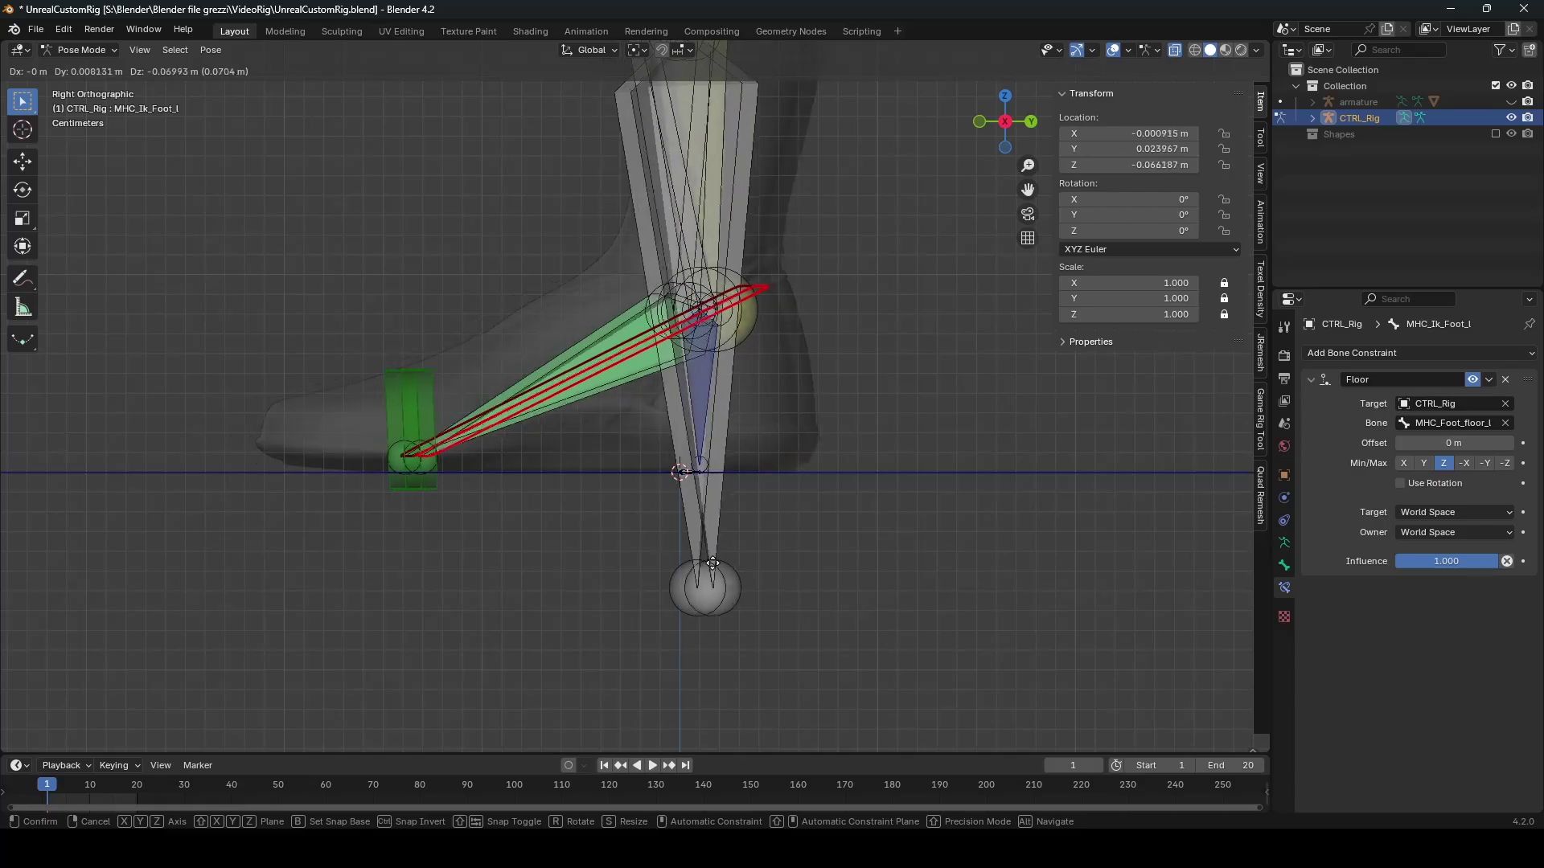
pyautogui.rightClick(640, 309)
# Step: Symmetrize MHC_Foot_floor_l in Edit Mode to create the matching floor bone for the right foot
pyautogui.scroll(-5, 668, 358)
pyautogui.moveTo(667, 358); pyautogui.dragTo(728, 409, button='middle')
pyautogui.press('Tab')
pyautogui.click(743, 424)
pyautogui.press('F3')
pyautogui.click(817, 450)
pyautogui.moveTo(817, 448); pyautogui.dragTo(861, 448, button='middle')
pyautogui.scroll(3, 610, 386)
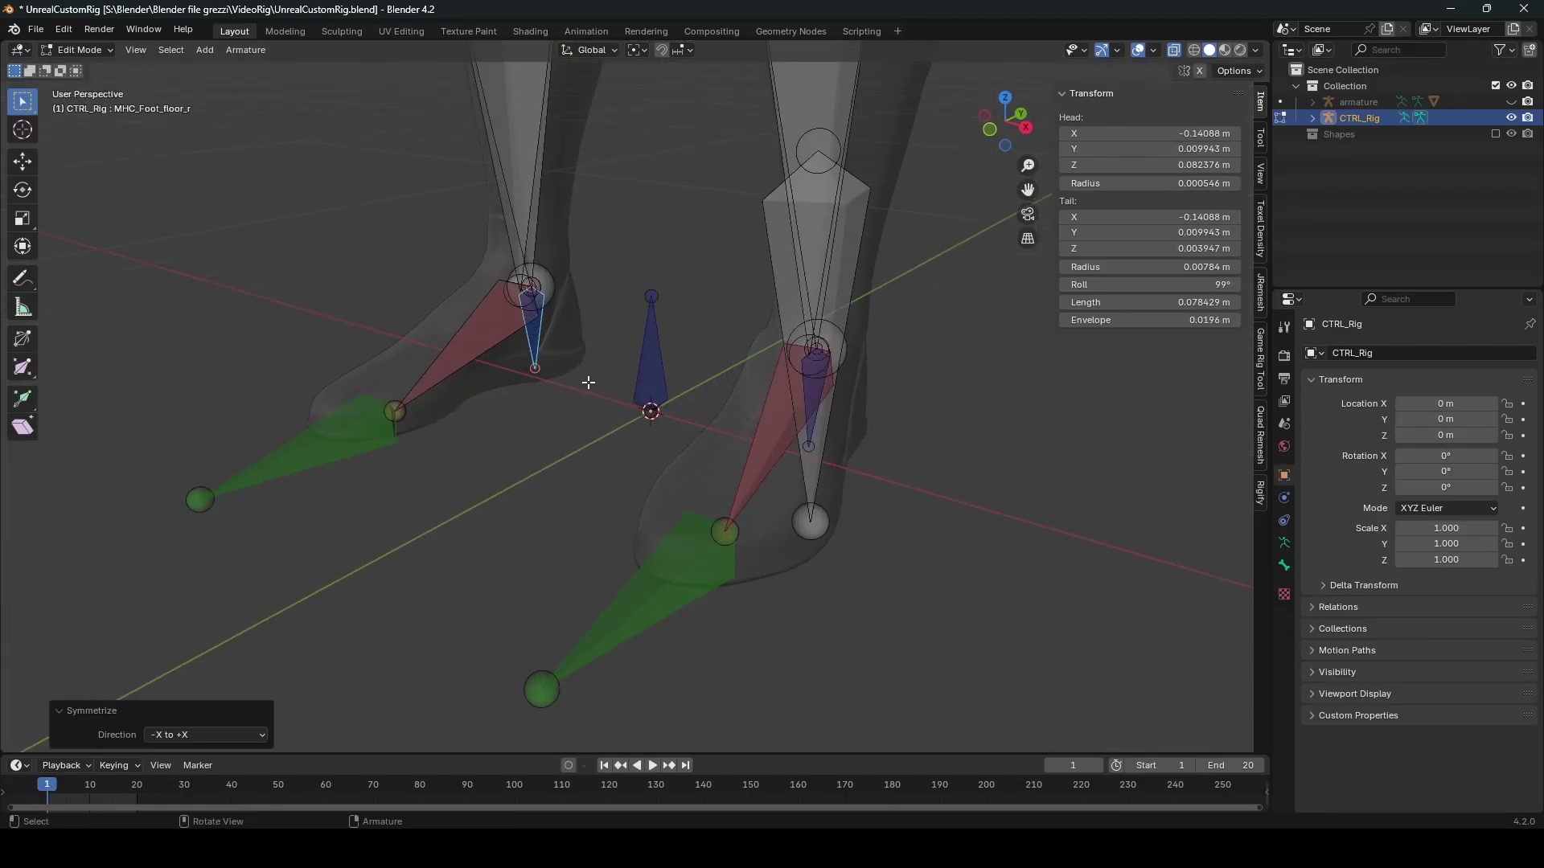
# Step: Add a Floor constraint to MHC_Ik_Foot_r with MHC_Foot_floor_r as the target bone
pyautogui.press('Tab')
pyautogui.keyDown('shift'); pyautogui.click(553, 335); pyautogui.keyUp('shift')
pyautogui.hotkey('ctrl', 'shift', 'c')
pyautogui.click(558, 363)
# Step: Test the right foot's Floor constraint by trying to move MHC_Ik_Foot_r
pyautogui.moveTo(553, 367); pyautogui.dragTo(511, 343, button='middle')
pyautogui.scroll(1, 555, 366)
pyautogui.click(599, 426)
pyautogui.press('g')
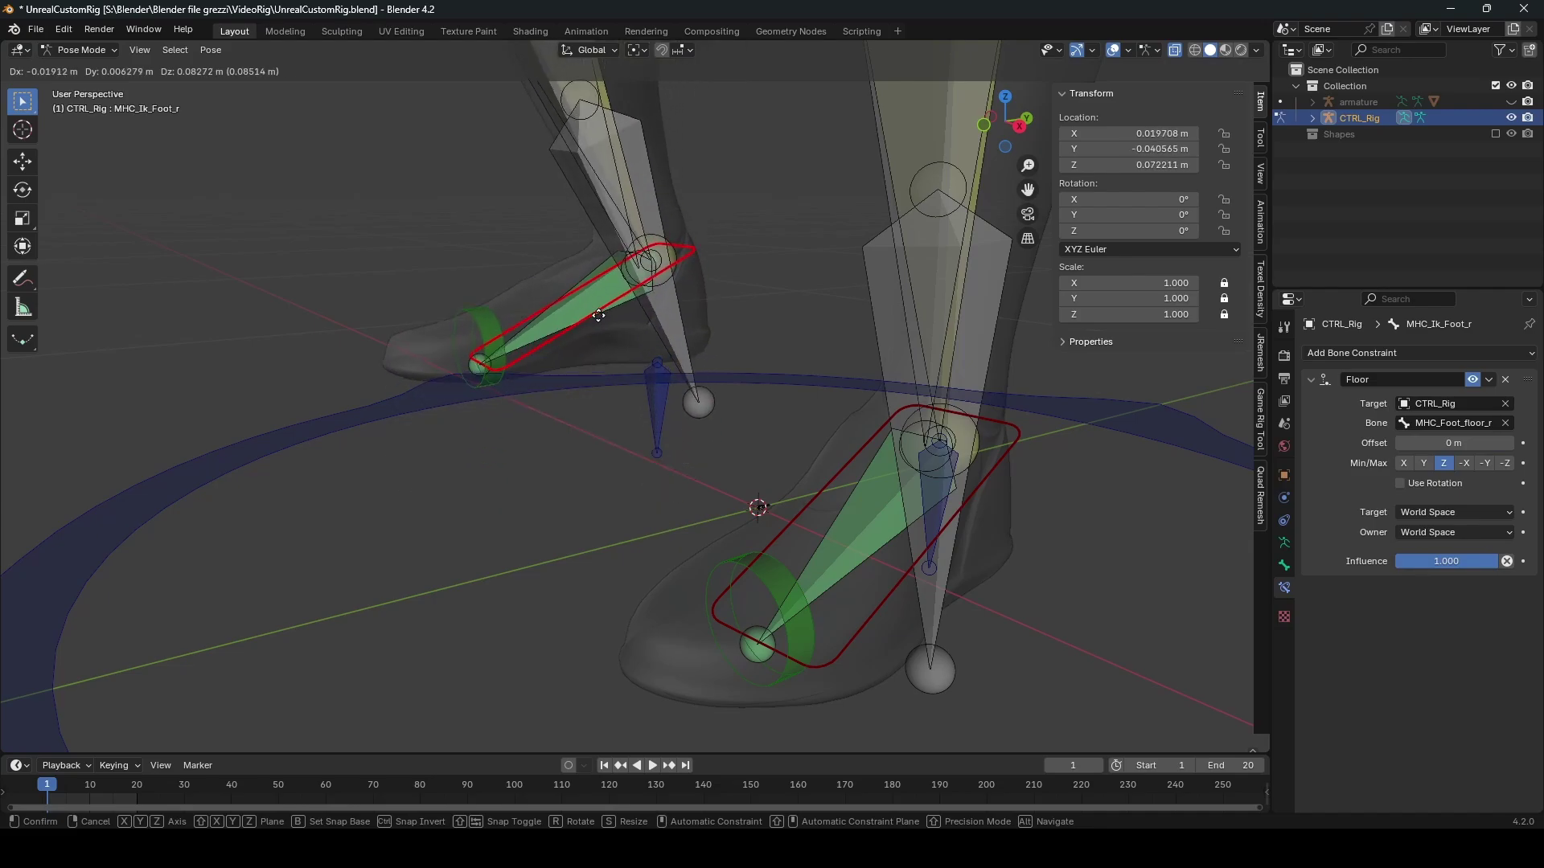
pyautogui.rightClick(658, 409)
pyautogui.scroll(-3, 658, 409)
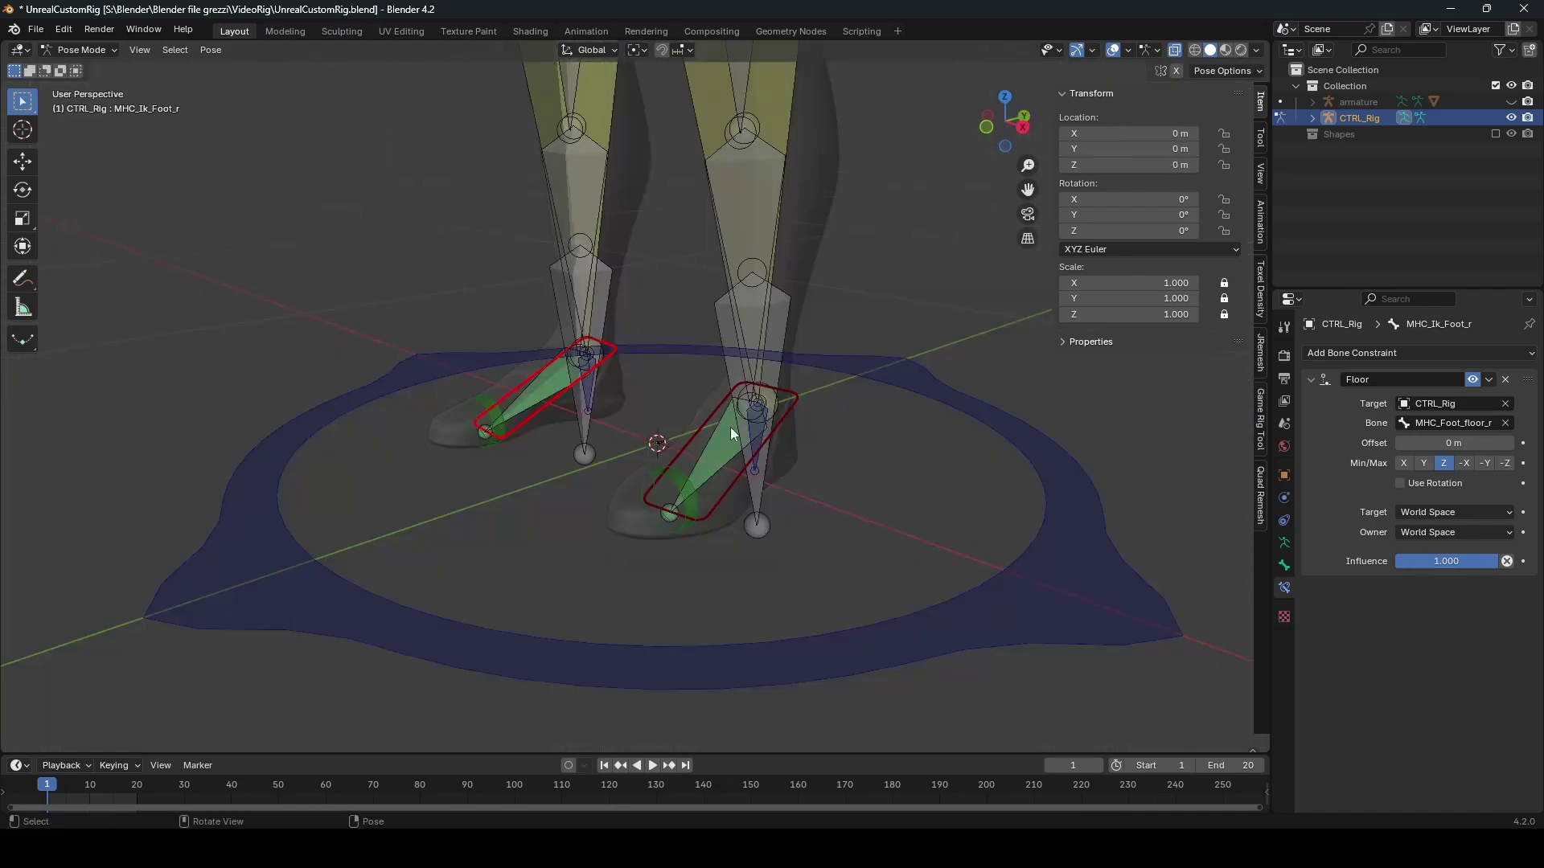
# Step: Add a circle mesh around the character, scale it to 0.7 in Edit Mode and fill it with a face
pyautogui.hotkey('ctrl', 'Tab')
pyautogui.hotkey('shift', 'a')
pyautogui.moveTo(725, 407)
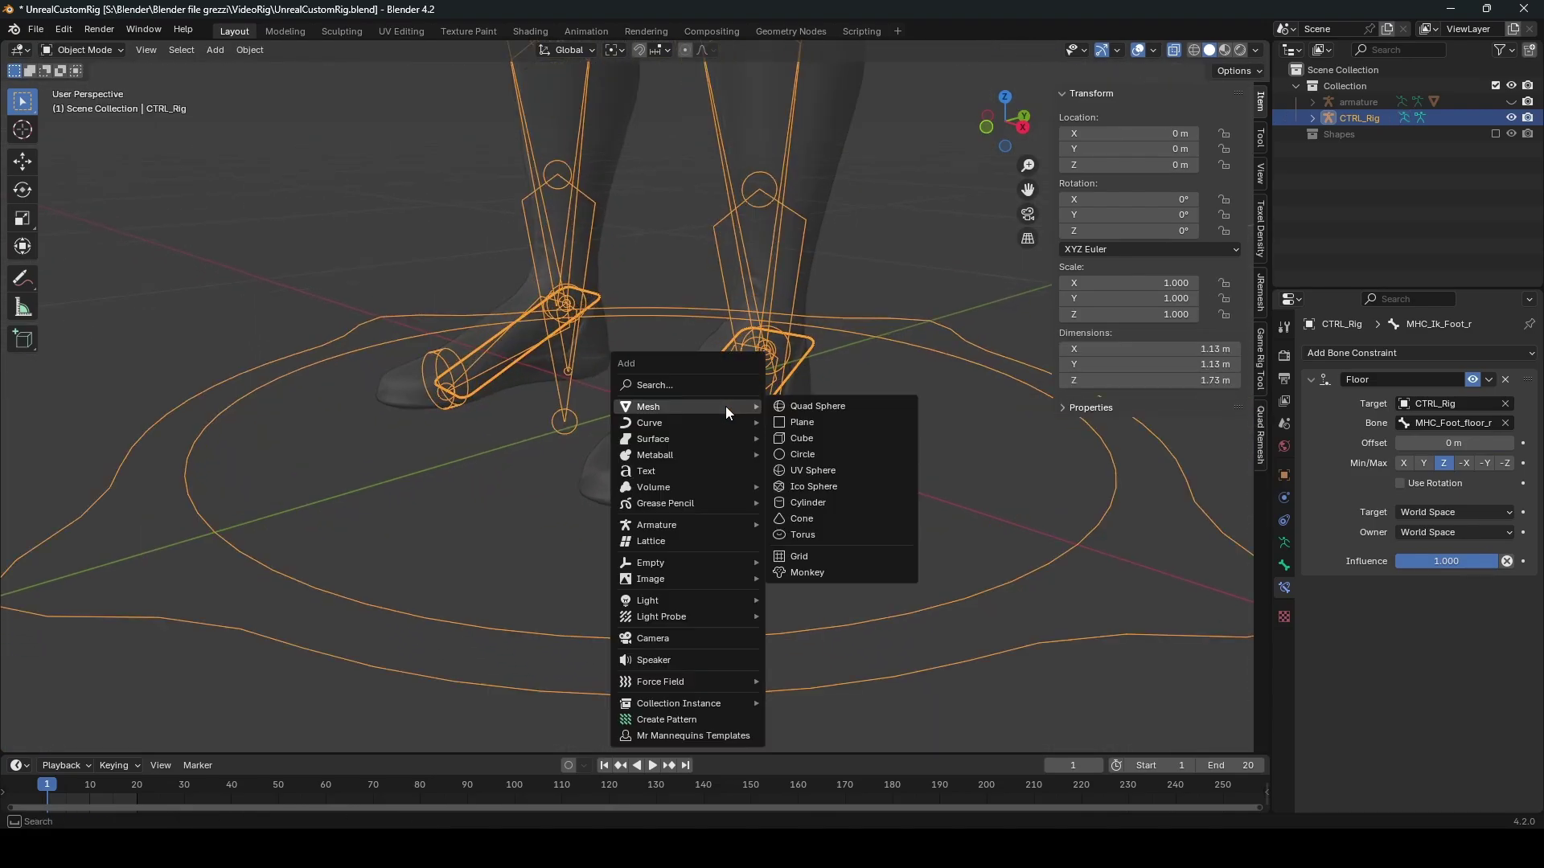
pyautogui.click(831, 456)
pyautogui.scroll(-2, 772, 474)
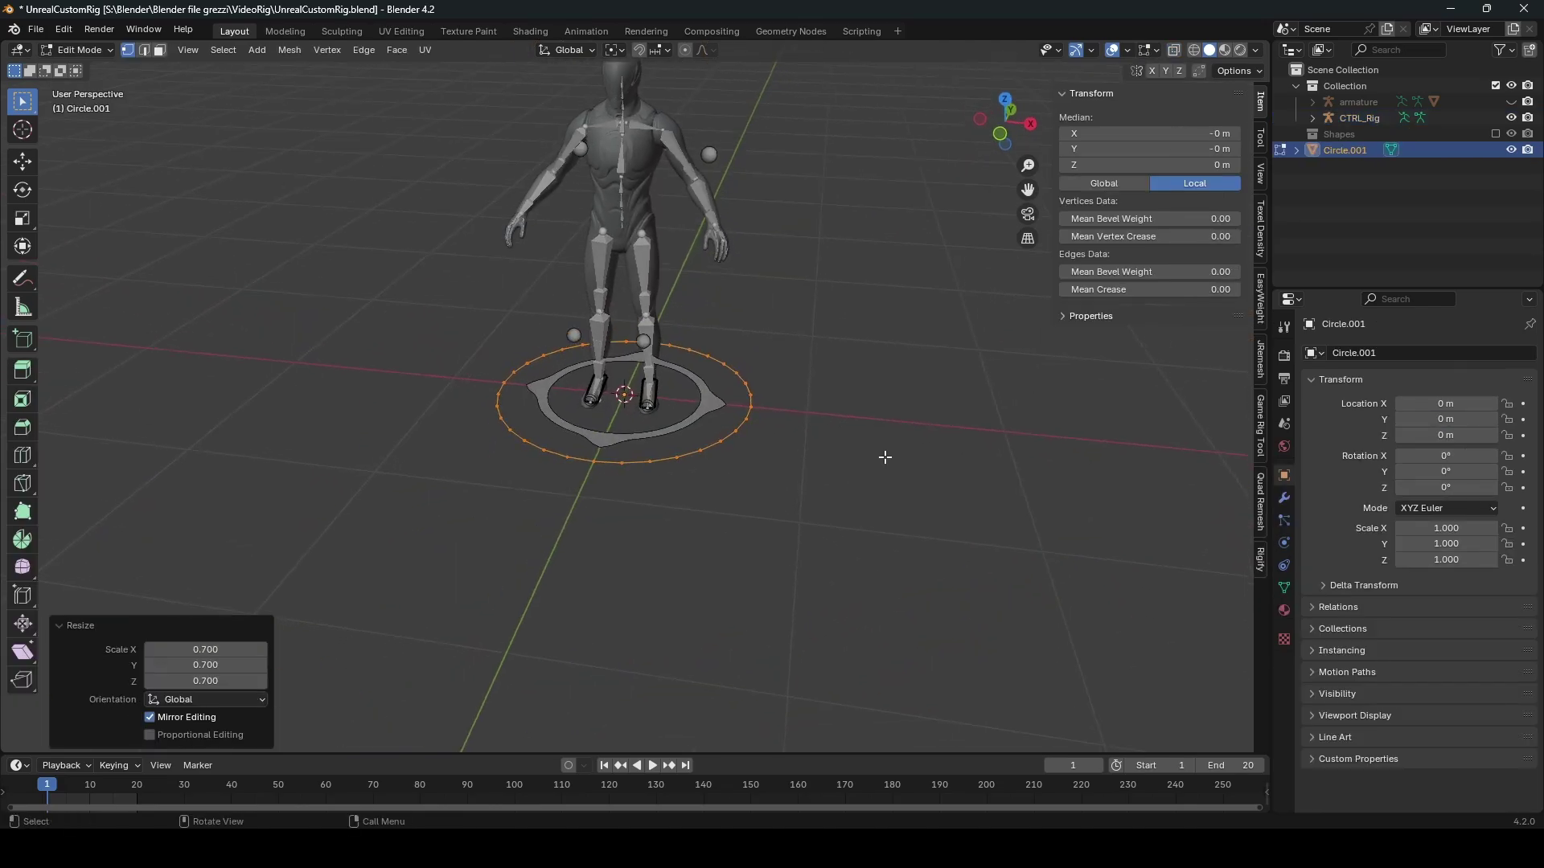
pyautogui.press('f')
# Step: Extrude the filled circle straight down by about 0.17 m
pyautogui.press('2')
pyautogui.scroll(4, 872, 475)
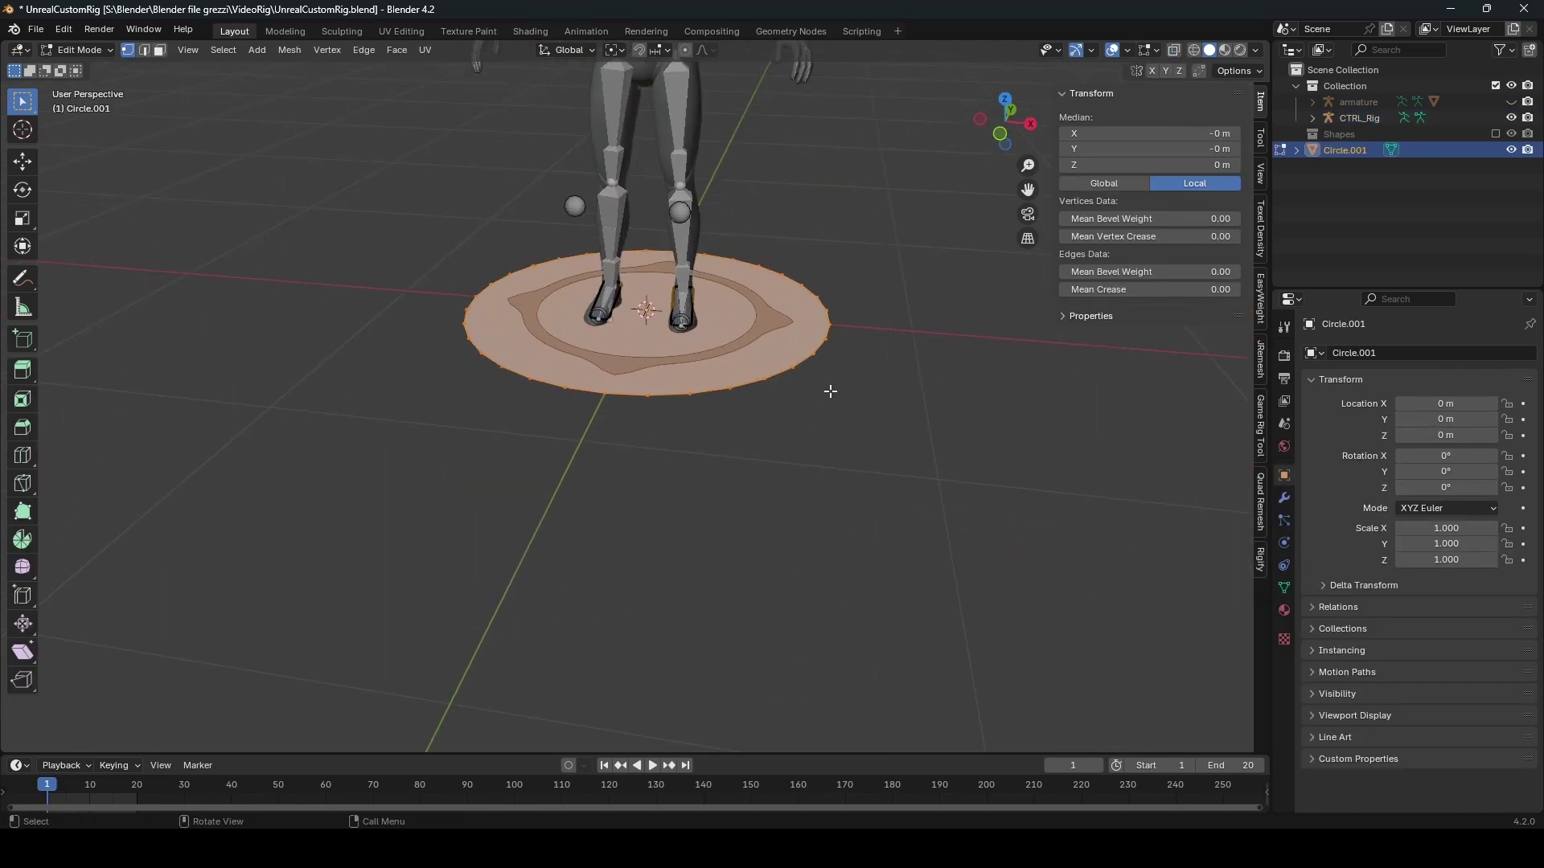
pyautogui.press('e')
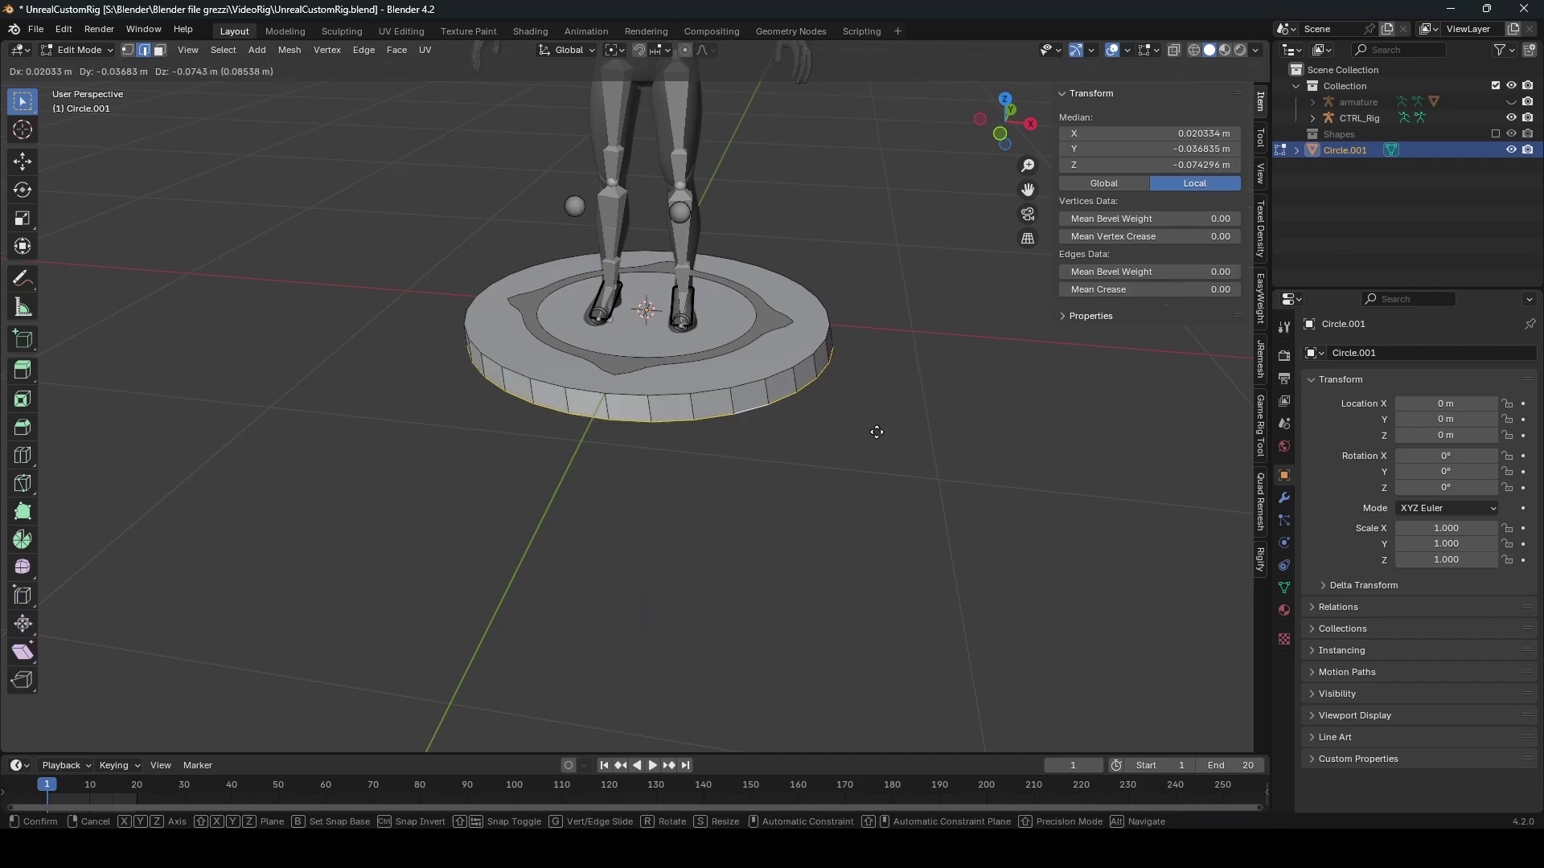
pyautogui.click(863, 432)
# Step: Delete the disc's bottom face and scale the lower edge loop outward by about 1.23
pyautogui.moveTo(863, 432); pyautogui.dragTo(825, 344, button='middle')
pyautogui.press('x')
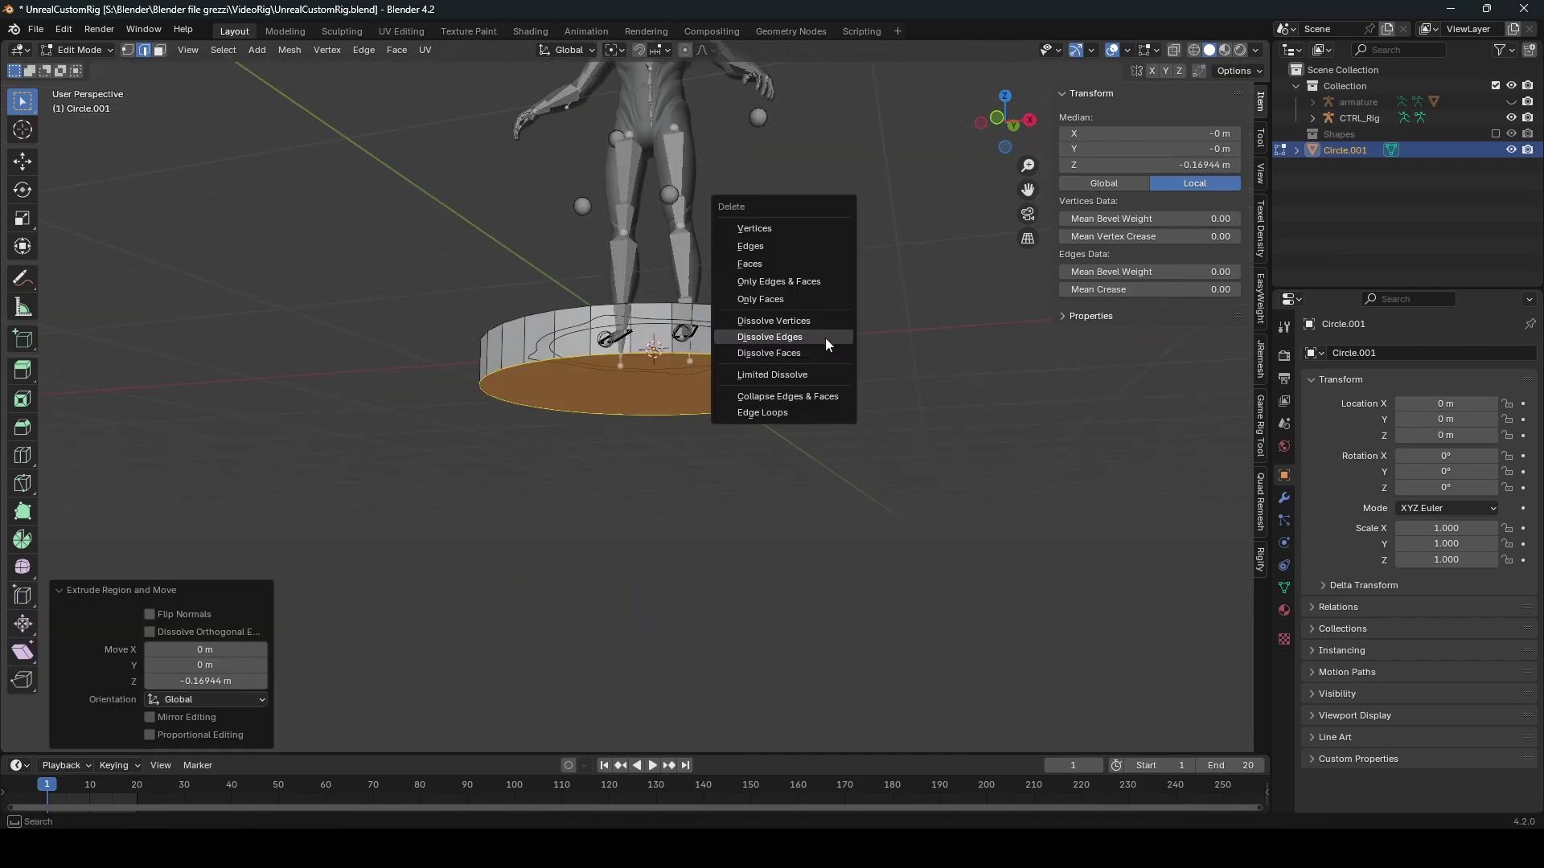
pyautogui.click(769, 264)
pyautogui.press('s')
pyautogui.click(862, 427)
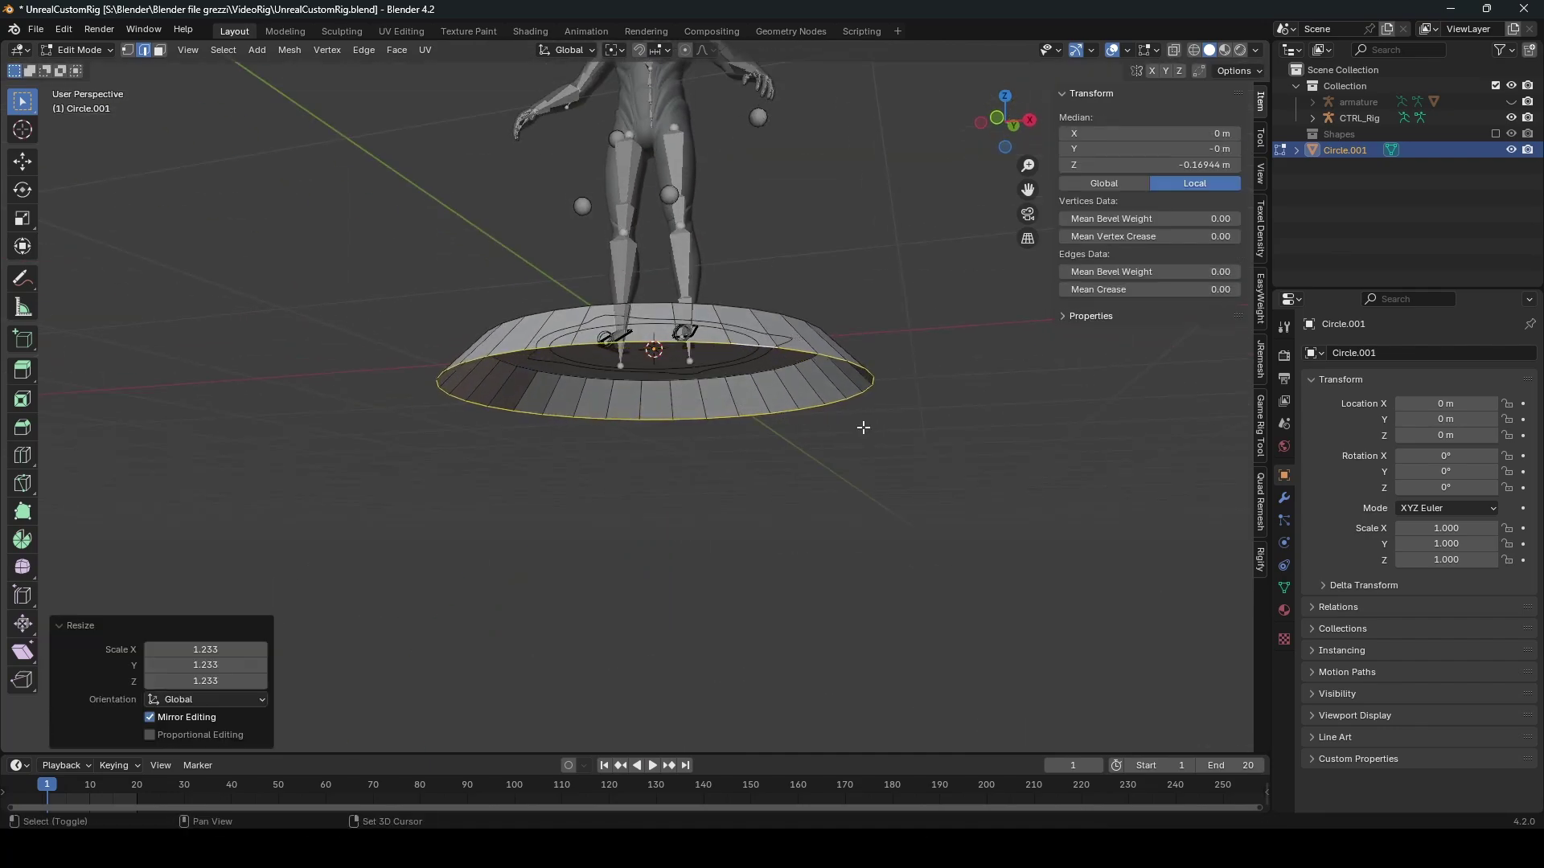
# Step: Add a loop cut around the flared wall just below the disc's top edge
pyautogui.moveTo(864, 427); pyautogui.dragTo(896, 520, button='middle')
pyautogui.hotkey('ctrl', 'r')
pyautogui.click(657, 447)
pyautogui.click(653, 413)
# Step: Delete the narrow ring of faces between the top disc and the flared wall
pyautogui.press('3')
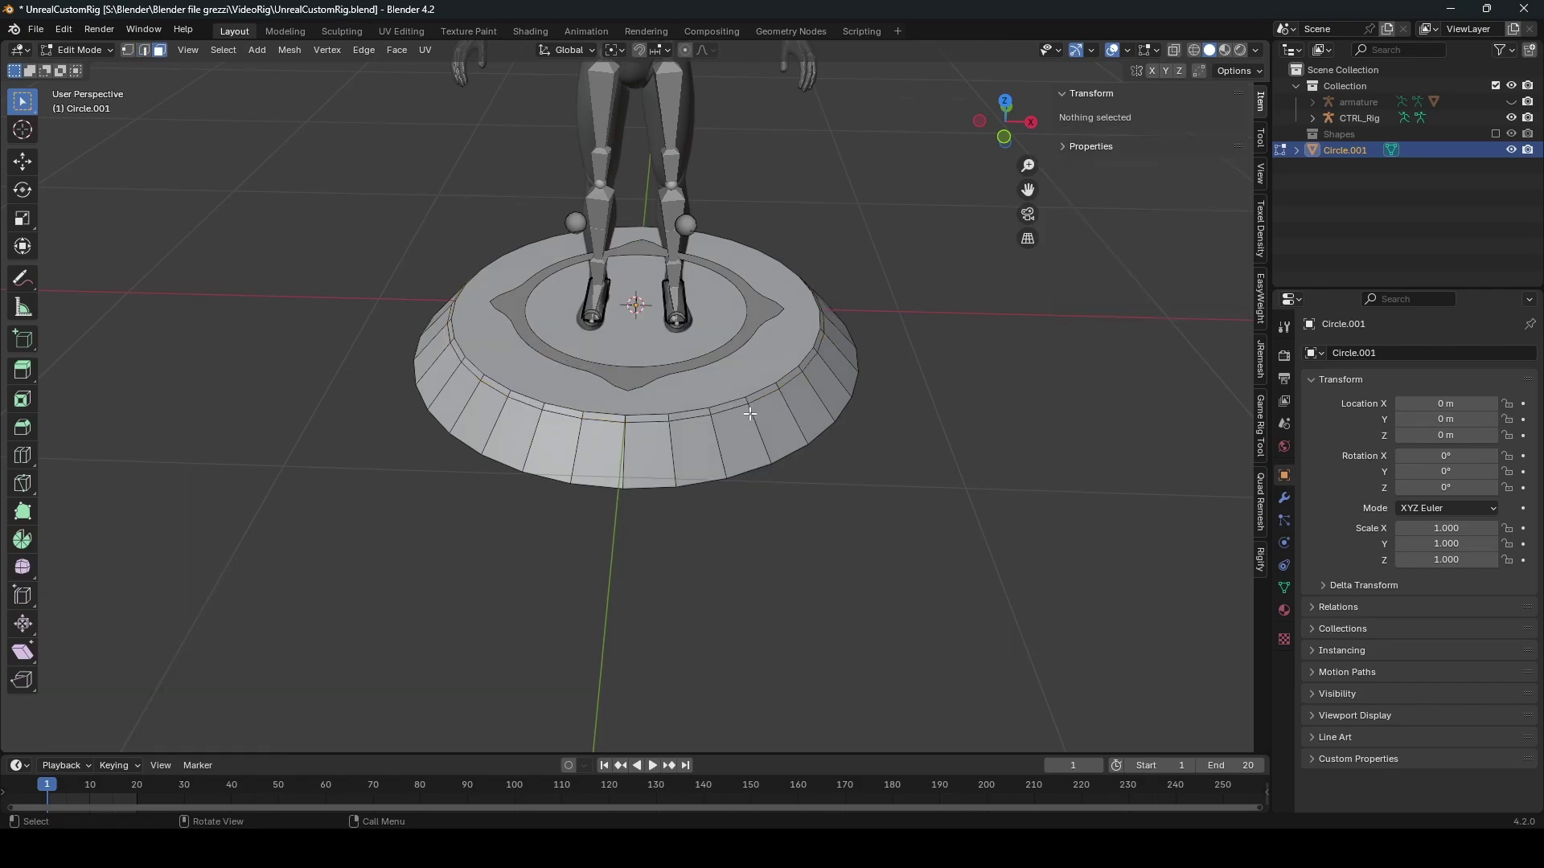
pyautogui.scroll(2, 751, 414)
pyautogui.keyDown('alt'); pyautogui.click(689, 426); pyautogui.keyUp('alt')
pyautogui.press('x')
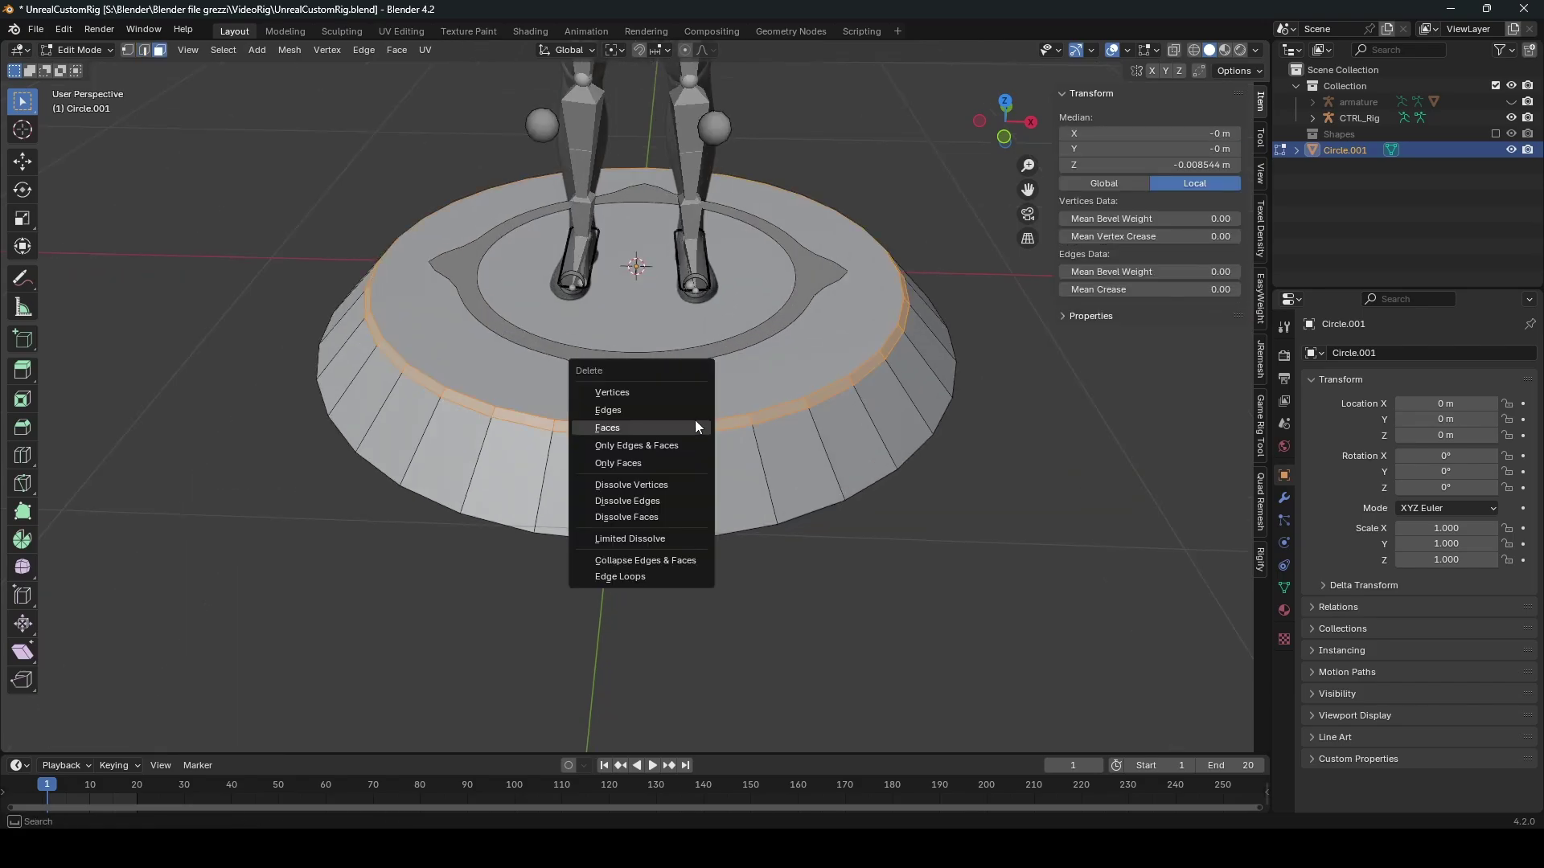
pyautogui.click(677, 427)
# Step: Delete adjacent faces on each of the four sides of the flared wall to split it into segments
pyautogui.click(661, 464)
pyautogui.scroll(-1, 624, 470)
pyautogui.moveTo(624, 469); pyautogui.dragTo(700, 498, button='middle')
pyautogui.keyDown('shift'); pyautogui.click(624, 484); pyautogui.keyUp('shift')
pyautogui.keyDown('shift'); pyautogui.moveTo(386, 507); pyautogui.dragTo(470, 587); pyautogui.keyUp('shift')
pyautogui.moveTo(470, 587); pyautogui.dragTo(575, 587, button='middle')
pyautogui.keyDown('shift'); pyautogui.moveTo(519, 289); pyautogui.dragTo(567, 362); pyautogui.keyUp('shift')
pyautogui.moveTo(885, 635); pyautogui.dragTo(658, 605, button='middle')
pyautogui.scroll(-3, 658, 605)
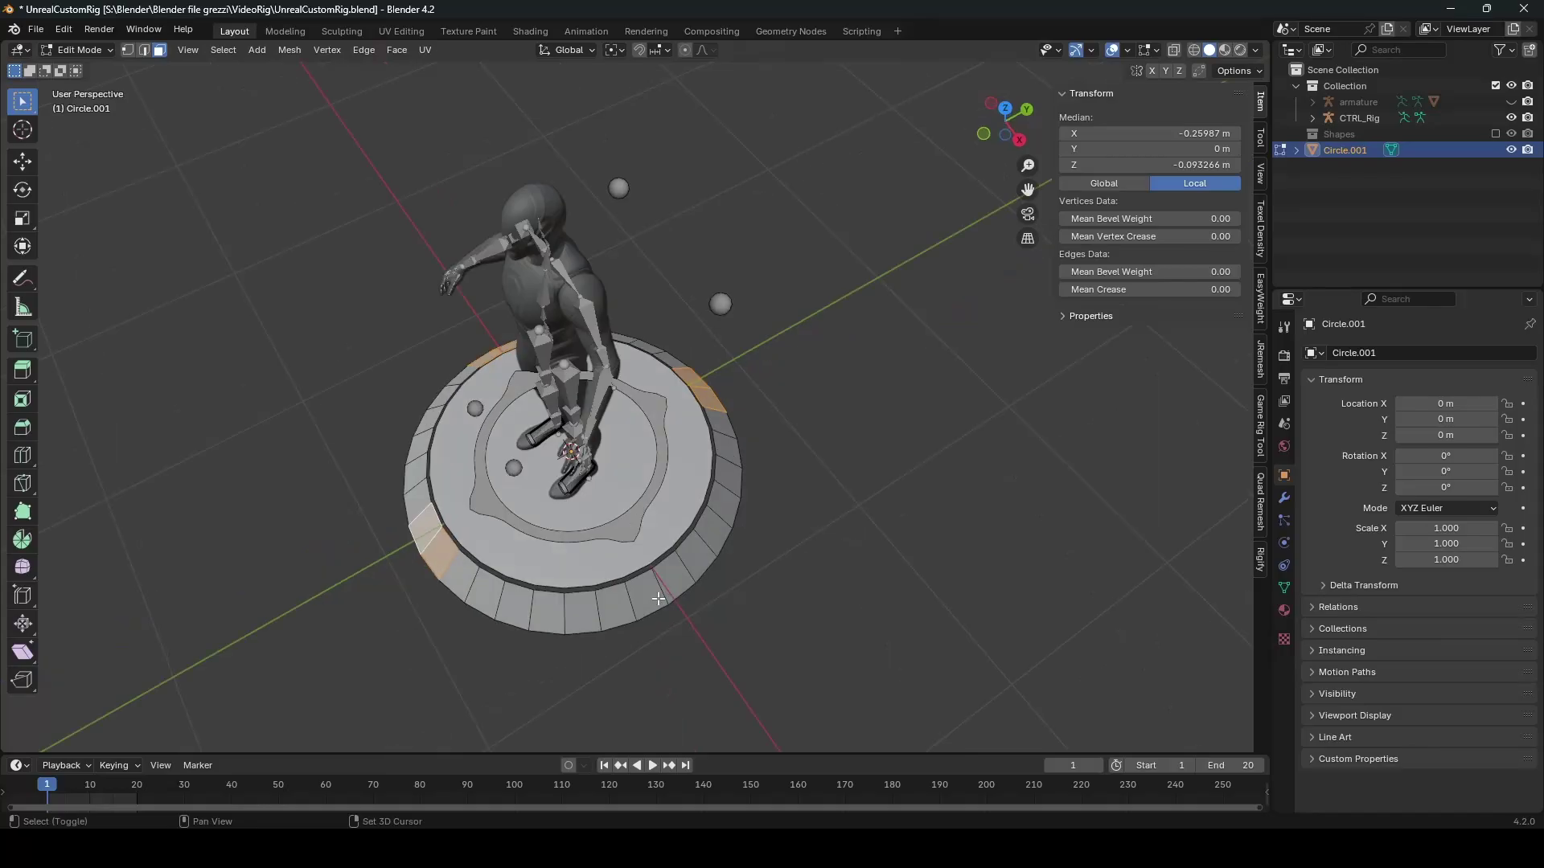
pyautogui.press('x')
pyautogui.click(649, 603)
# Step: Return to Object Mode and apply smooth shading to the platform mesh
pyautogui.press('Tab')
pyautogui.moveTo(707, 434); pyautogui.dragTo(782, 355, button='middle')
pyautogui.rightClick(782, 358)
pyautogui.click(788, 373)
# Step: Assign platform2_shape as the custom object of MHC_Foot_floor_l and rotate the shape about X to lie flat
pyautogui.moveTo(891, 425); pyautogui.dragTo(674, 491, button='middle')
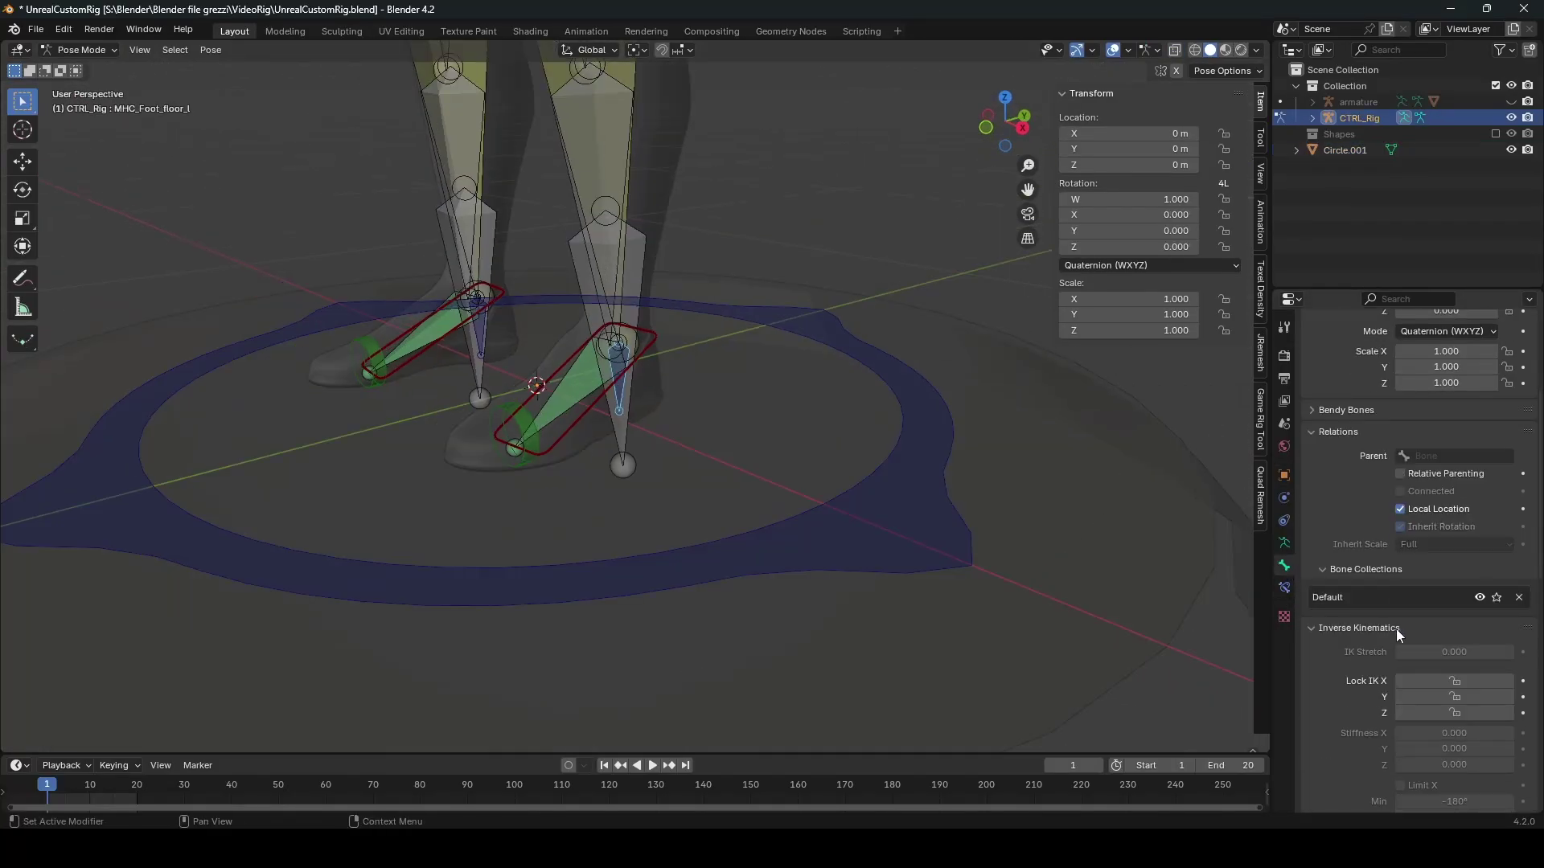
pyautogui.click(1445, 575)
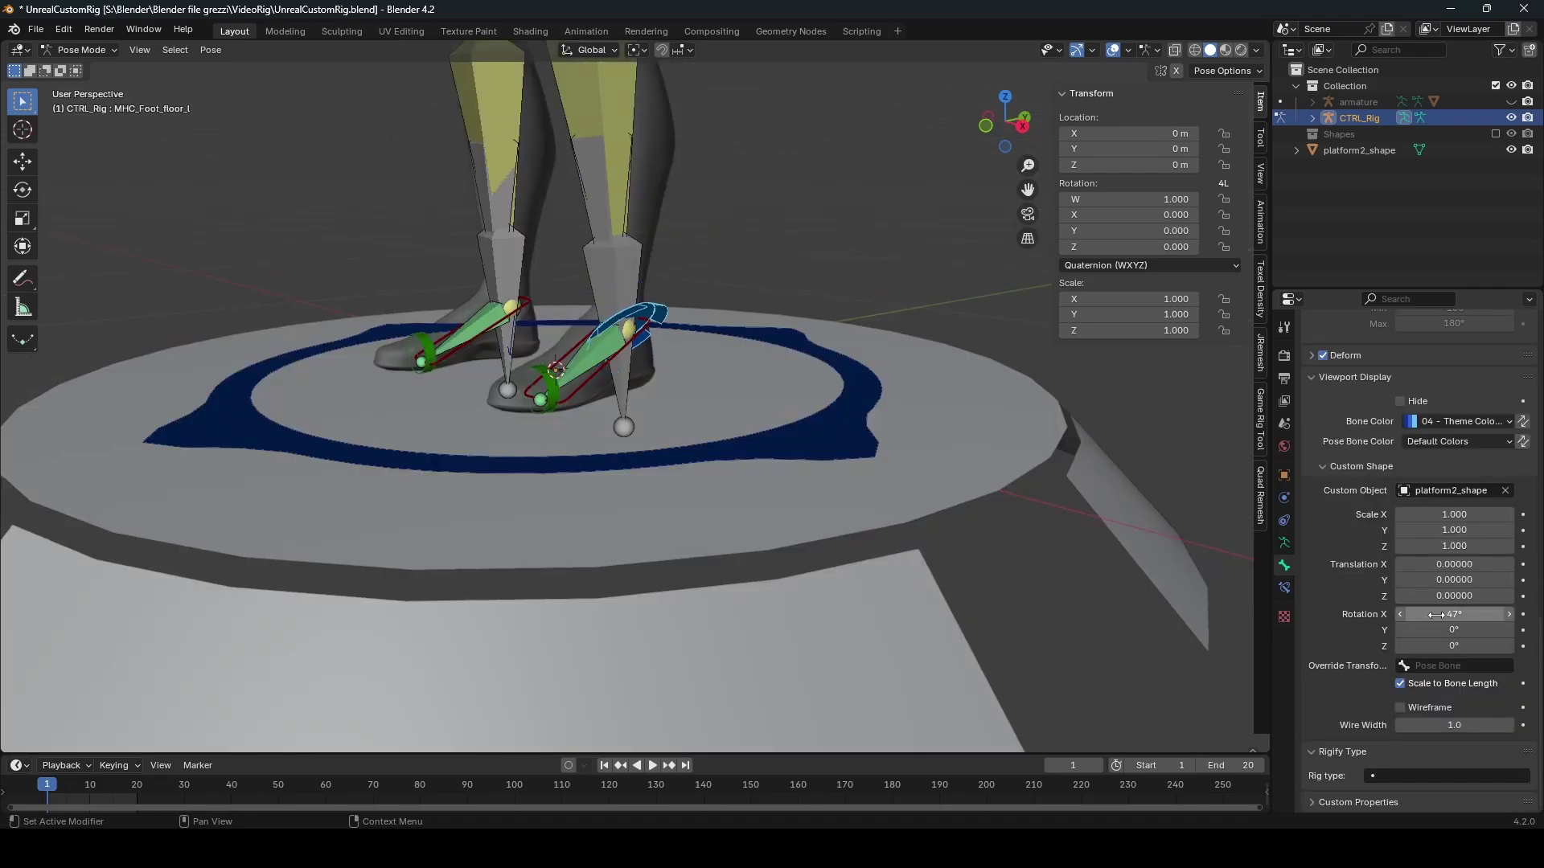
pyautogui.press('Return')
# Step: Shift the left floor bone's custom shape along its Y translation until it sits under the foot
pyautogui.press('KP_3')
pyautogui.keyDown('shift'); pyautogui.moveTo(655, 350); pyautogui.dragTo(799, 443, button='middle'); pyautogui.keyUp('shift')
pyautogui.scroll(7, 800, 443)
pyautogui.moveTo(1454, 645); pyautogui.dragTo(1470, 645)
pyautogui.hotkey('ctrl', 'z')
pyautogui.moveTo(1453, 580); pyautogui.dragTo(1470, 580)
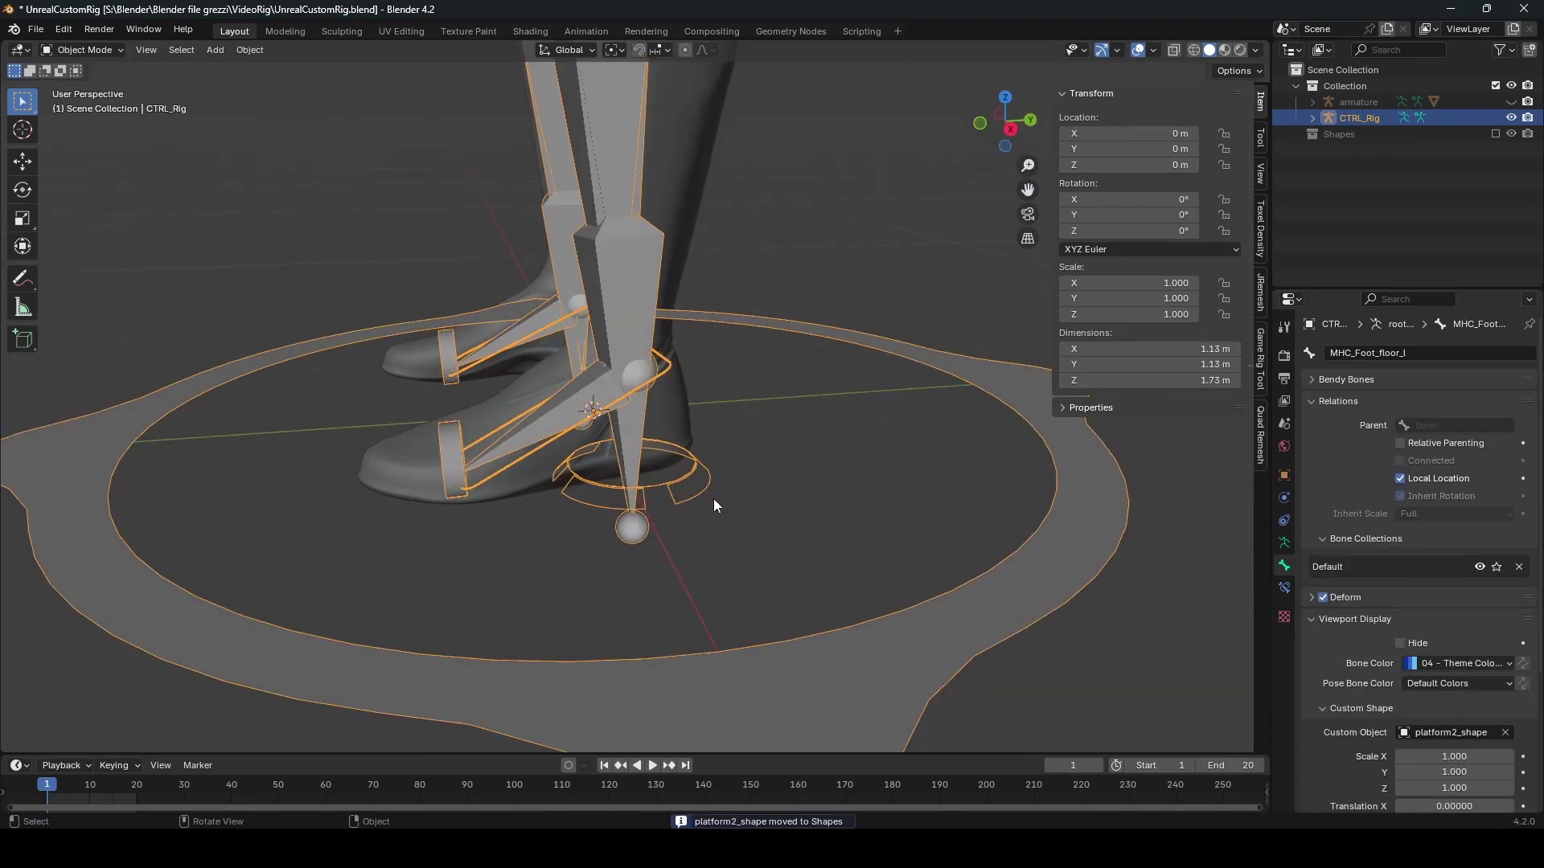
# Step: Recalculate the face normals of platform2_shape in Edit Mode
pyautogui.moveTo(714, 500); pyautogui.dragTo(899, 525, button='middle')
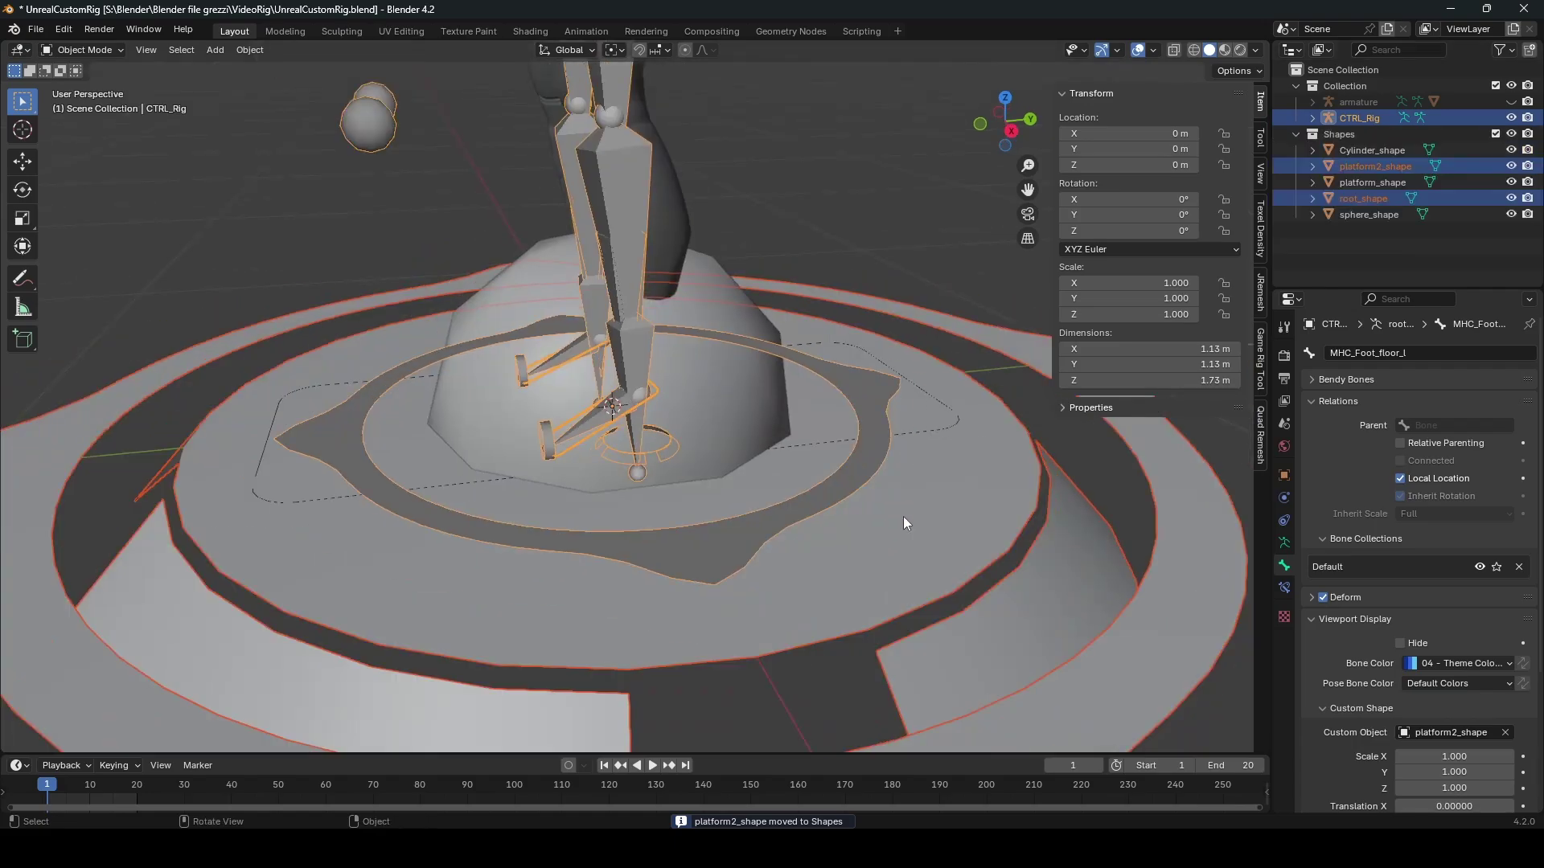
pyautogui.click(904, 548)
pyautogui.moveTo(903, 547); pyautogui.dragTo(787, 452, button='middle')
pyautogui.press('Tab')
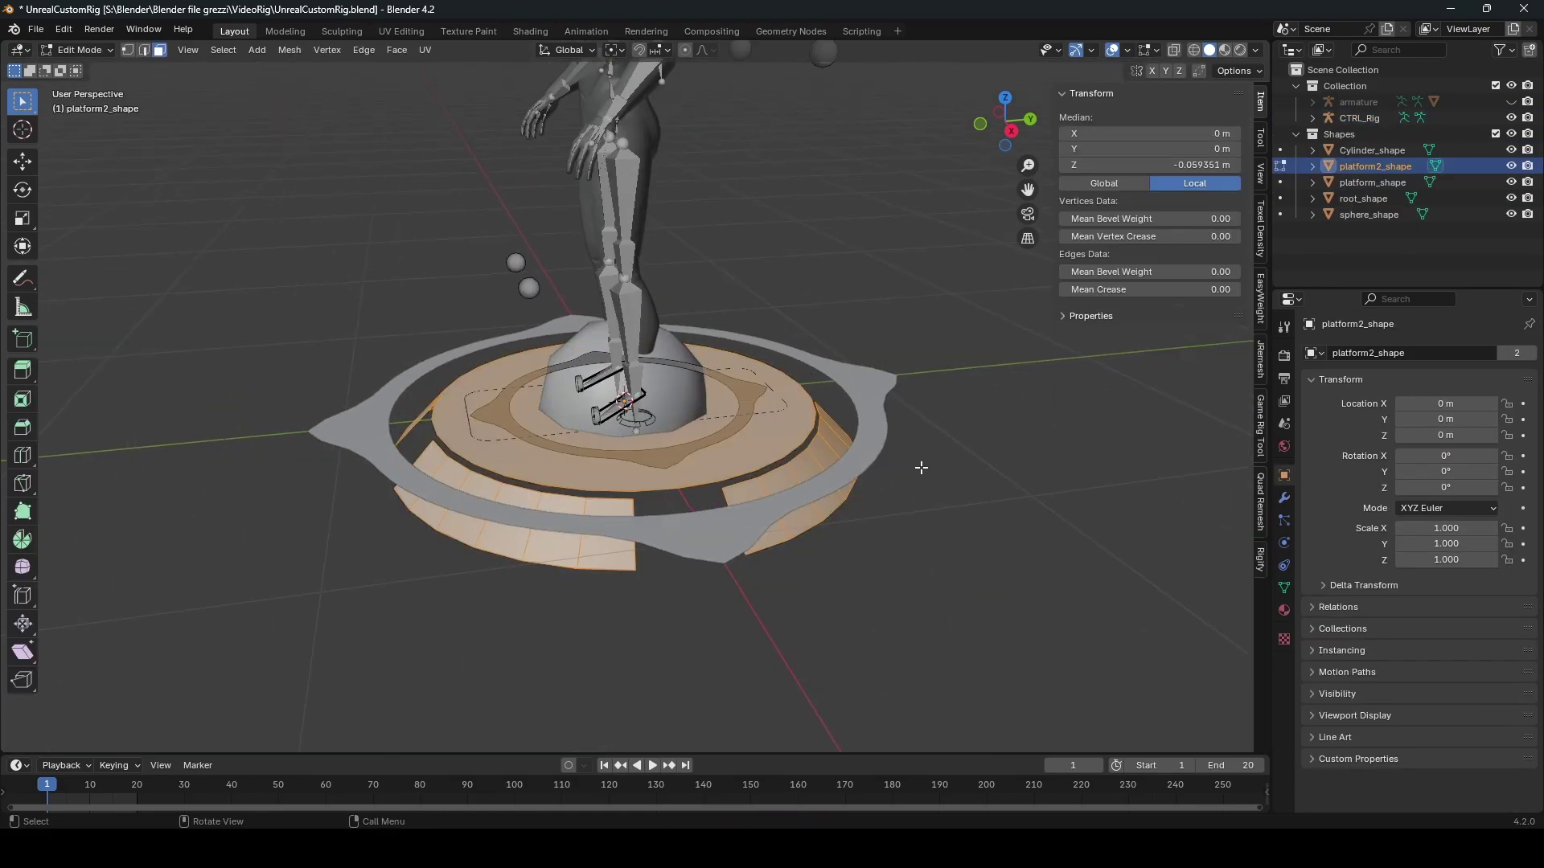
pyautogui.scroll(3, 815, 470)
pyautogui.click(882, 498)
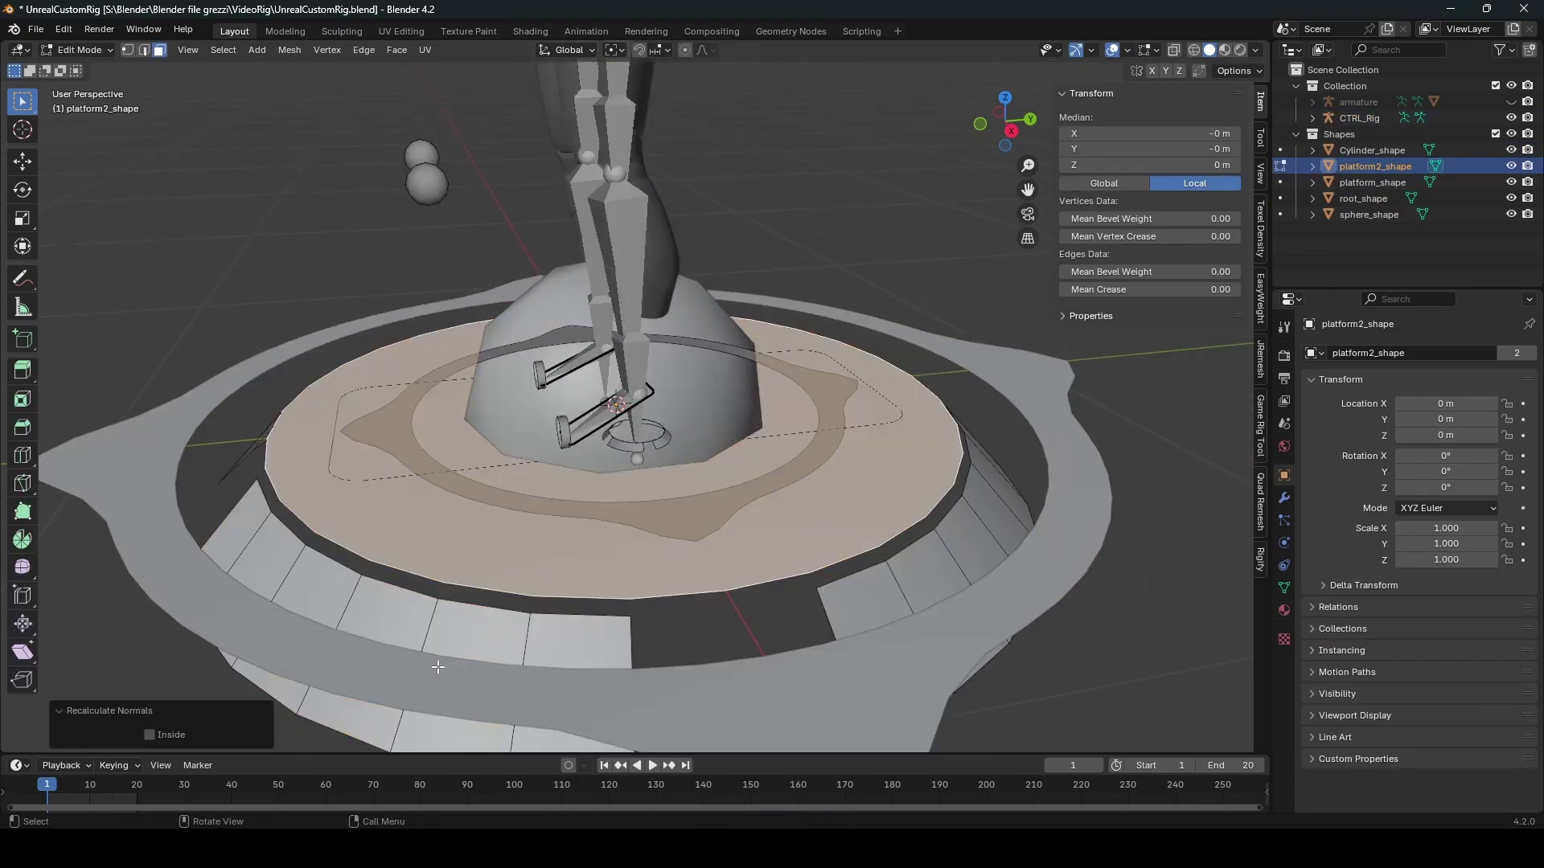
pyautogui.press('Tab')
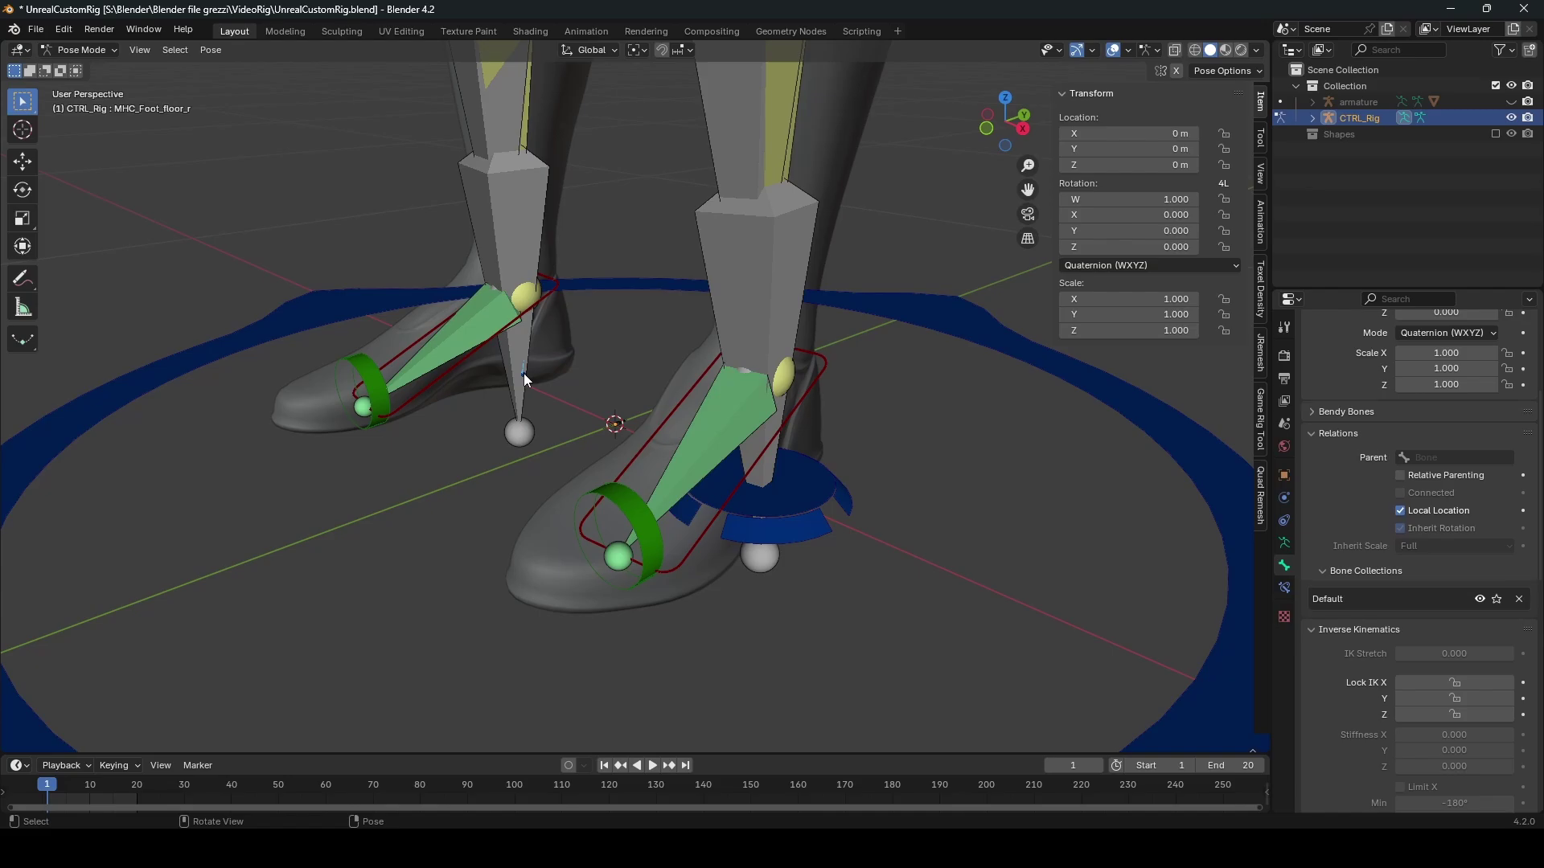
# Step: Assign platform2_shape as the custom object of MHC_Foot_floor_r and set its Rotation X to 90°
pyautogui.moveTo(523, 373); pyautogui.dragTo(707, 422, button='middle')
pyautogui.scroll(-12, 1359, 611)
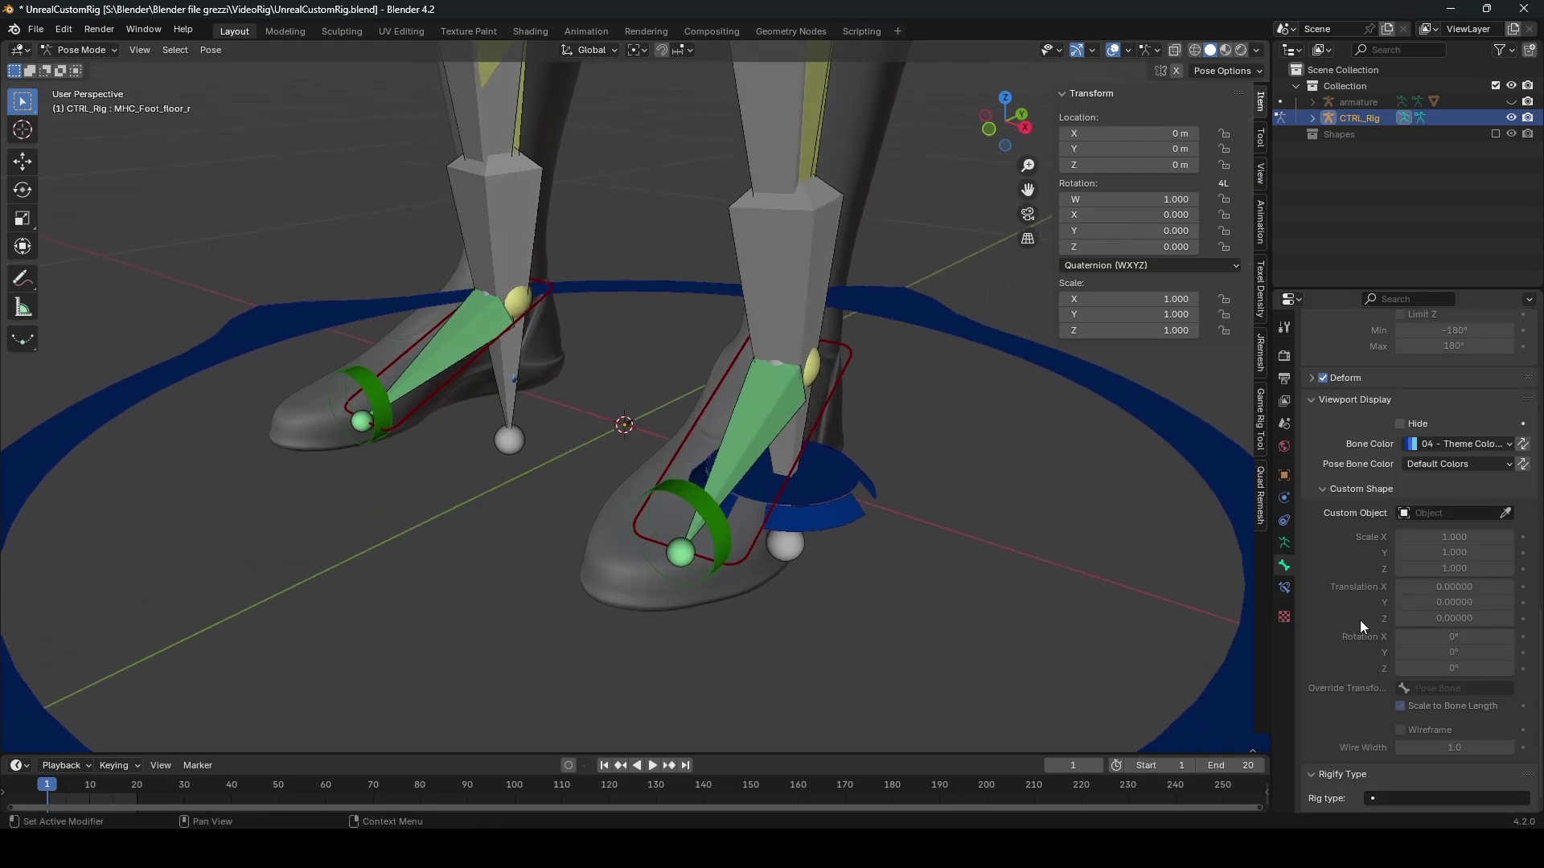
pyautogui.click(1442, 492)
pyautogui.write('pl')
pyautogui.click(1416, 532)
pyautogui.click(1453, 614)
pyautogui.write('90')
pyautogui.press('Return')
pyautogui.click(1359, 620)
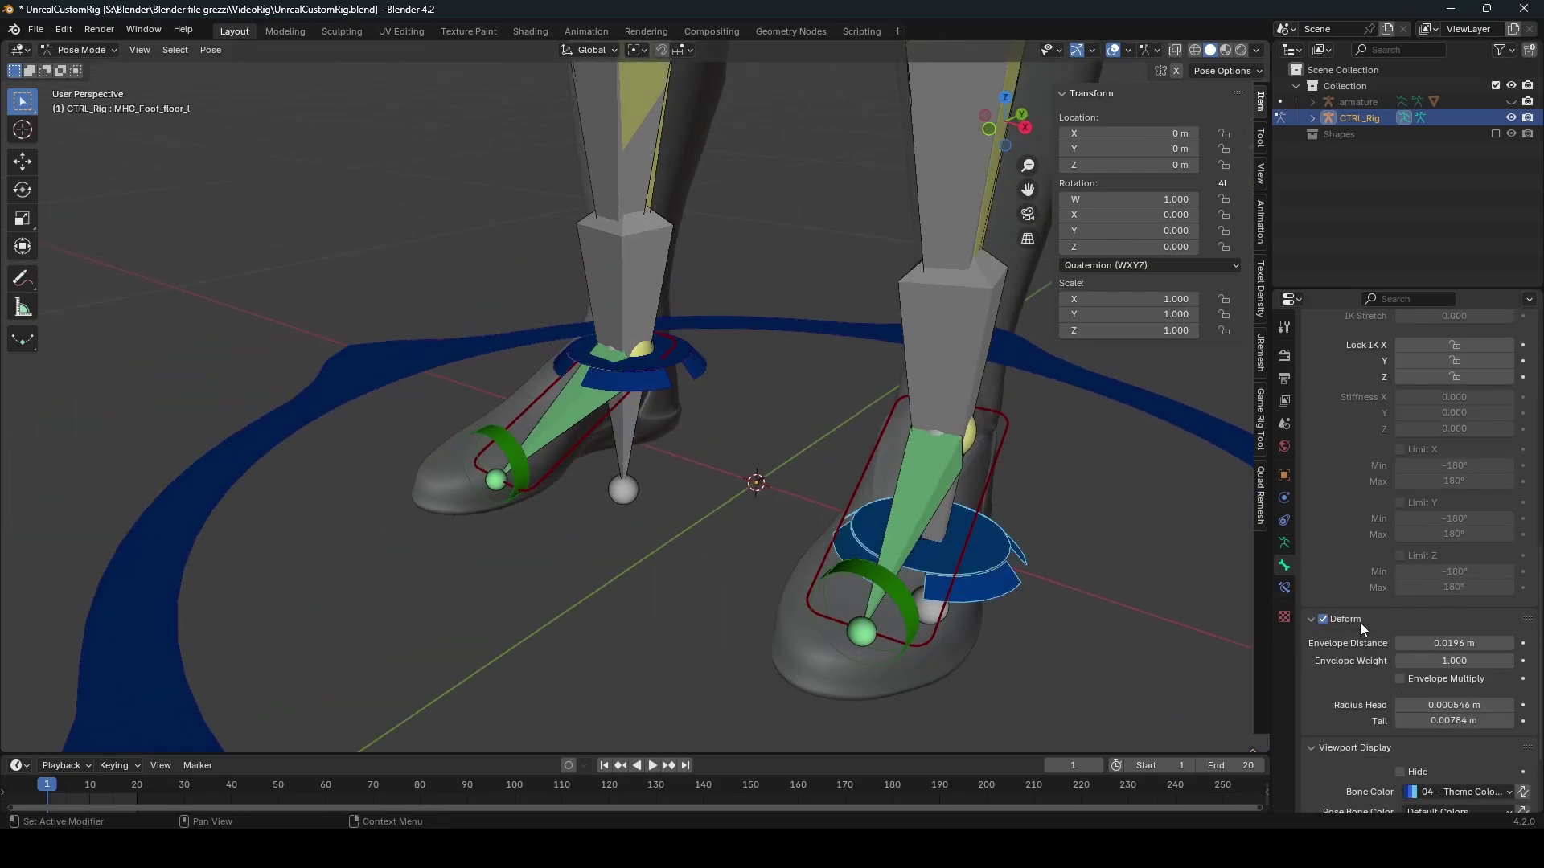
# Step: Try raising MHC_Foot_floor_r along the global Z axis
pyautogui.click(658, 383)
pyautogui.press('g')
pyautogui.press('z')
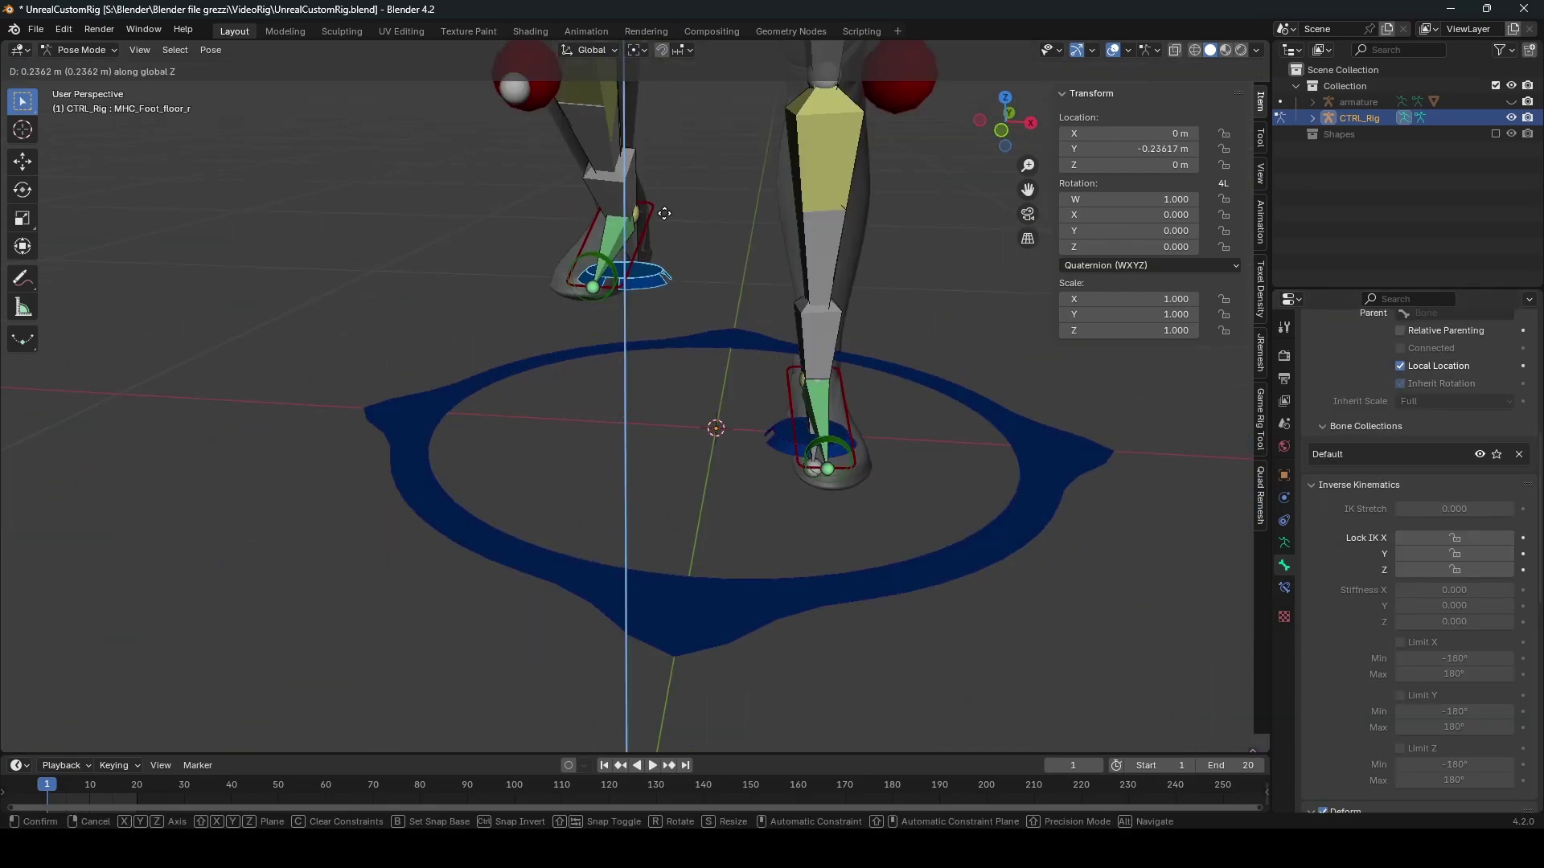
pyautogui.rightClick(653, 349)
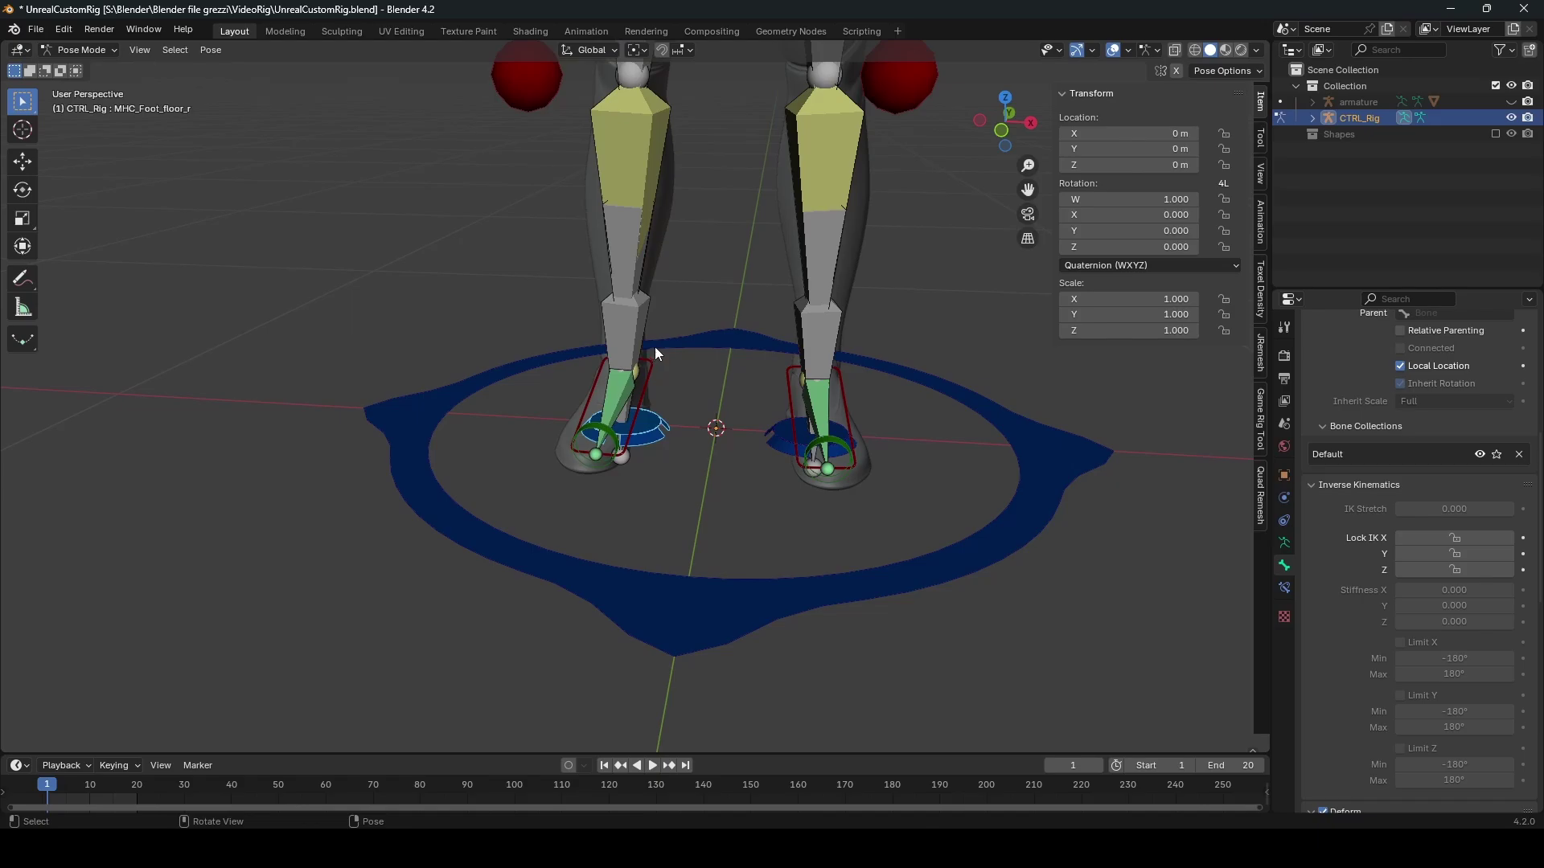
# Step: Raise MHC_Foot_floor_r and try moving MHC_Ik_Foot_r to test the foot against its floor
pyautogui.moveTo(653, 349); pyautogui.dragTo(828, 445, button='middle')
pyautogui.press('g')
pyautogui.click(816, 303)
pyautogui.click(655, 234)
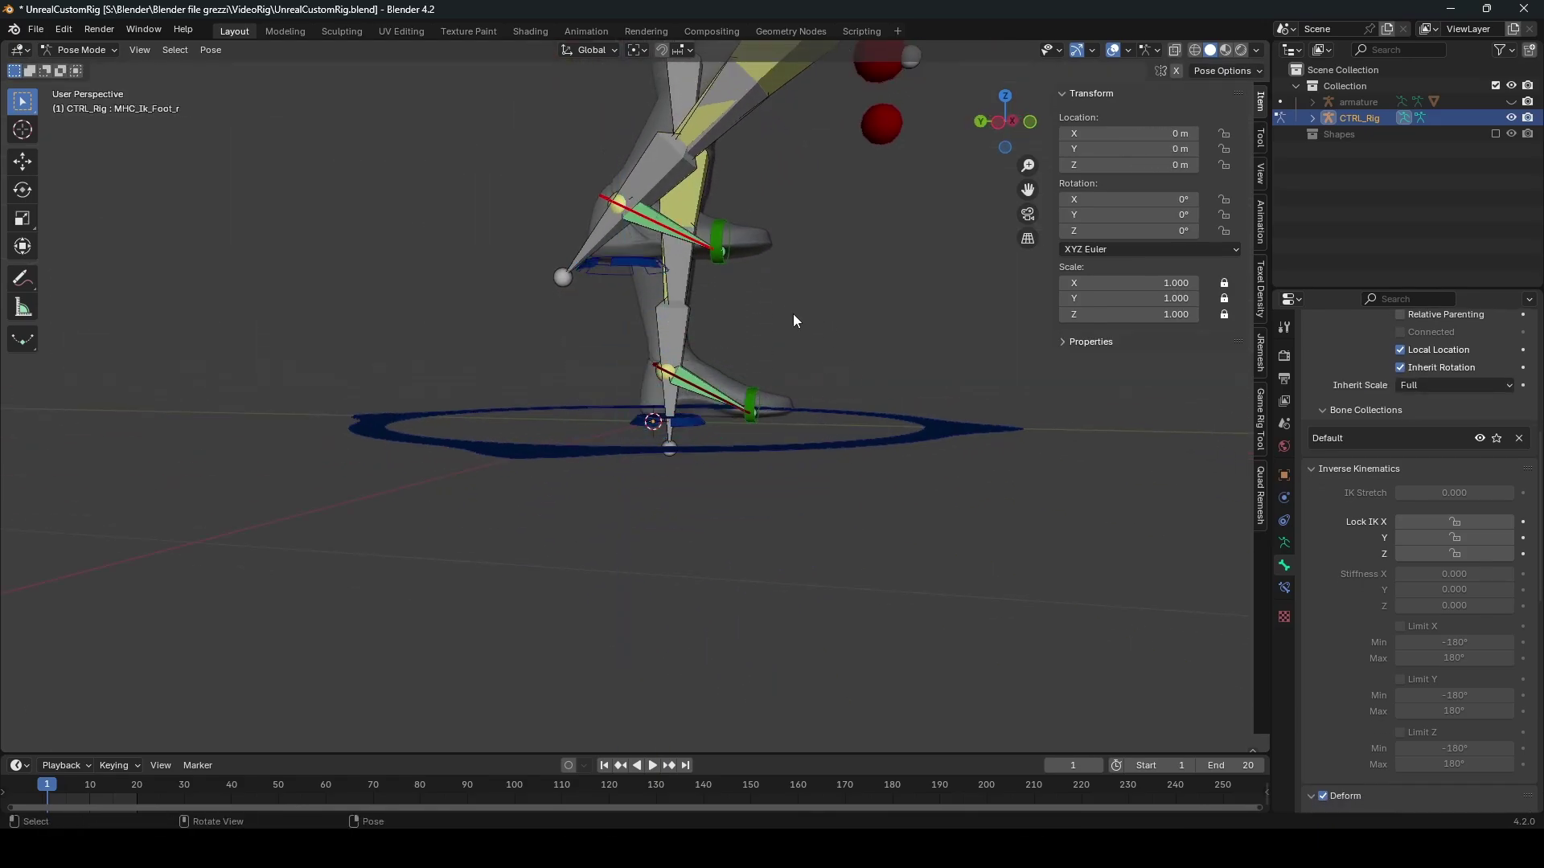
pyautogui.moveTo(793, 320); pyautogui.dragTo(804, 386, button='middle')
pyautogui.press('g')
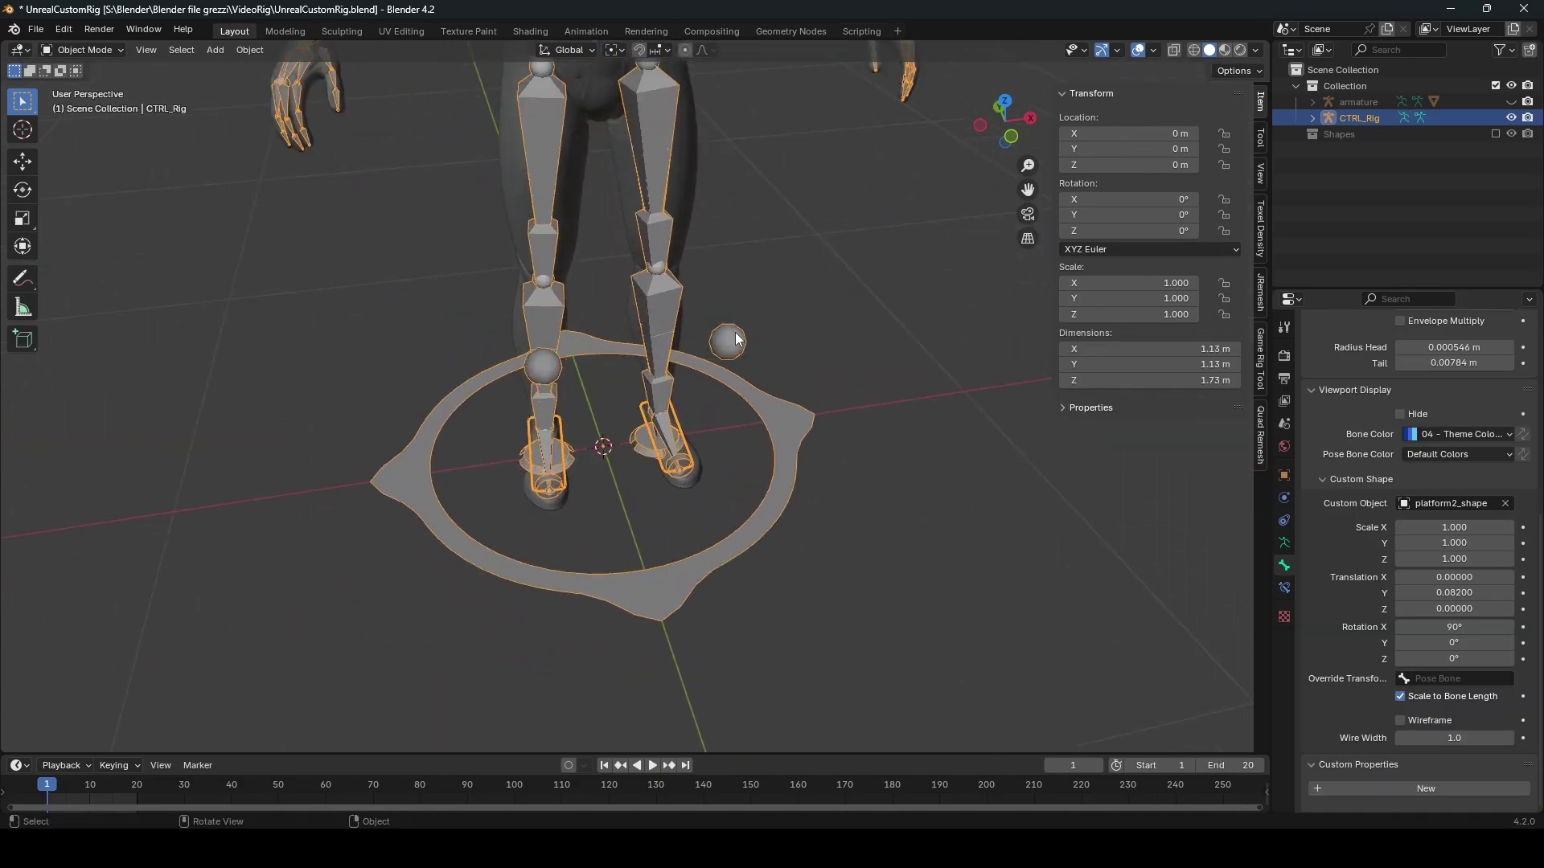
# Step: Duplicate a foot floor bone in Edit Mode and place the copy on the ground outside the left foot
pyautogui.press('Tab')
pyautogui.moveTo(786, 442); pyautogui.dragTo(746, 482, button='middle')
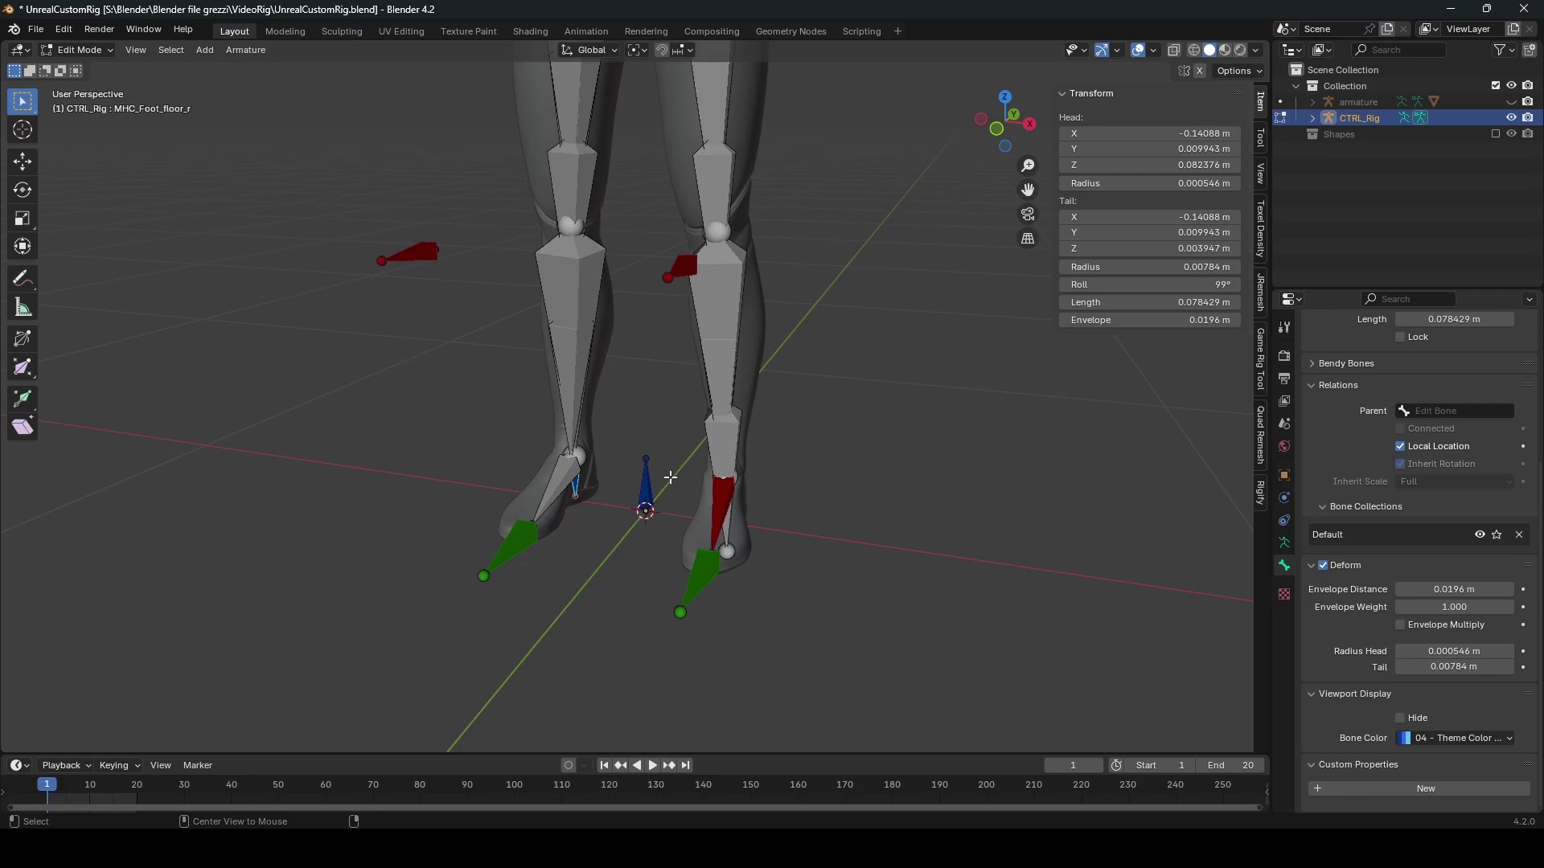
pyautogui.press('Tab')
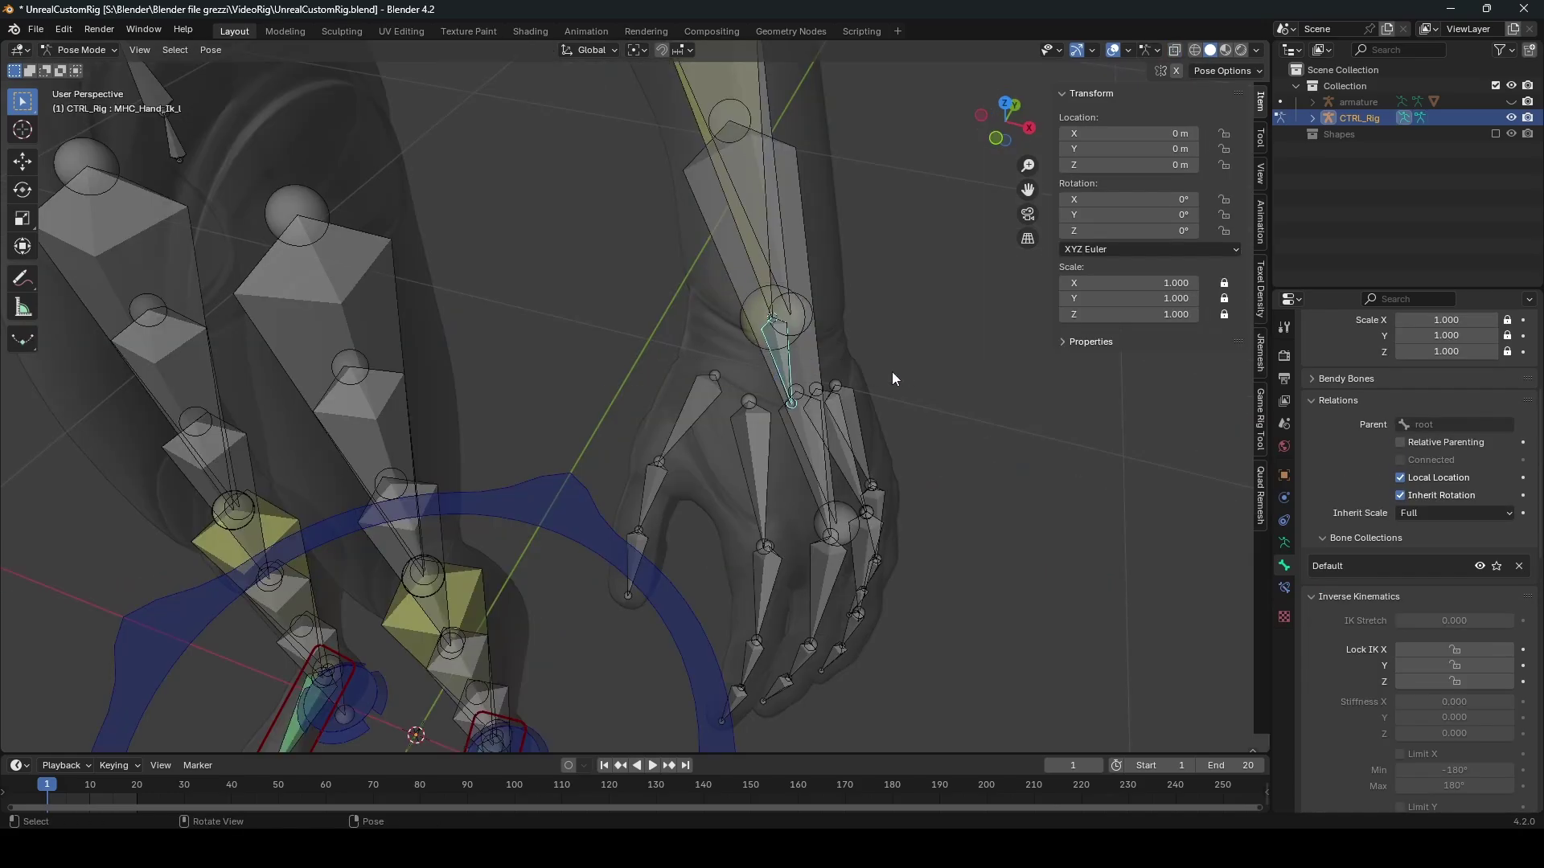
pyautogui.scroll(-10, 1387, 632)
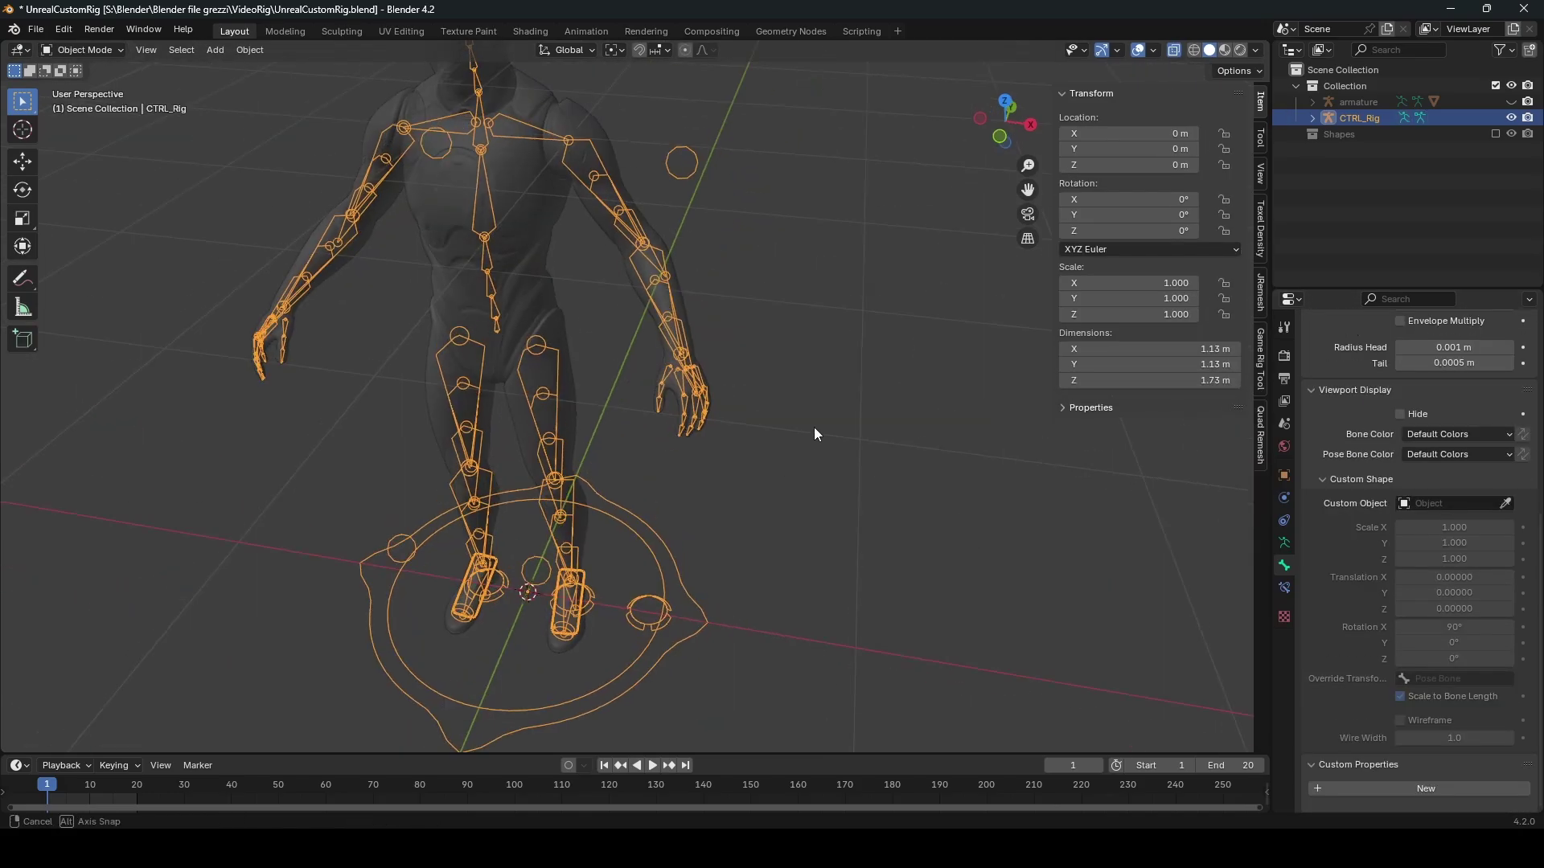
pyautogui.hotkey('shift', 'a')
pyautogui.moveTo(770, 431)
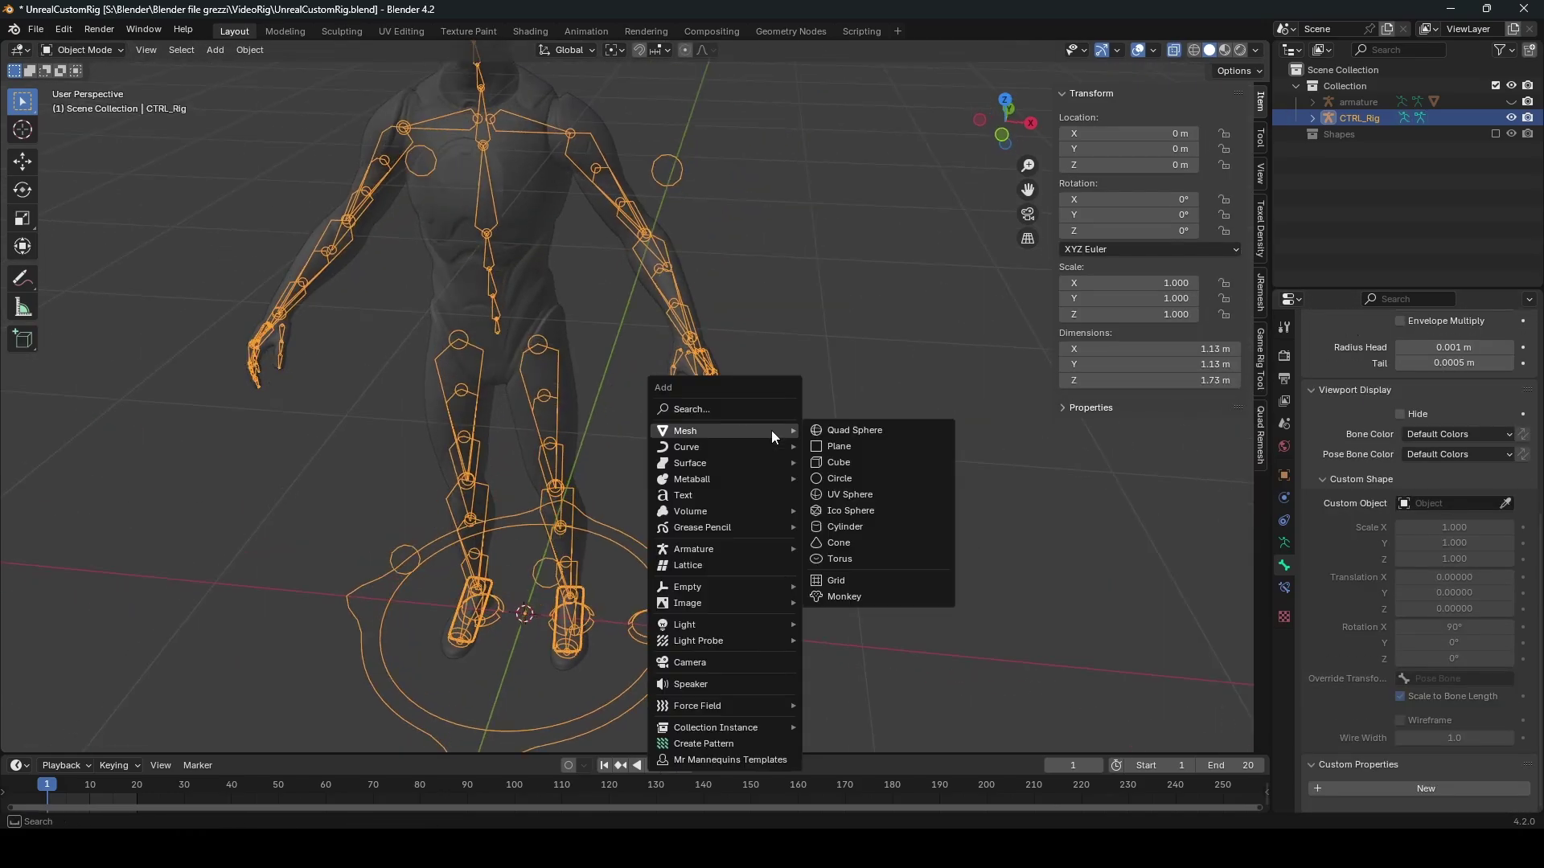
pyautogui.click(854, 448)
pyautogui.scroll(-3, 832, 513)
pyautogui.press('x')
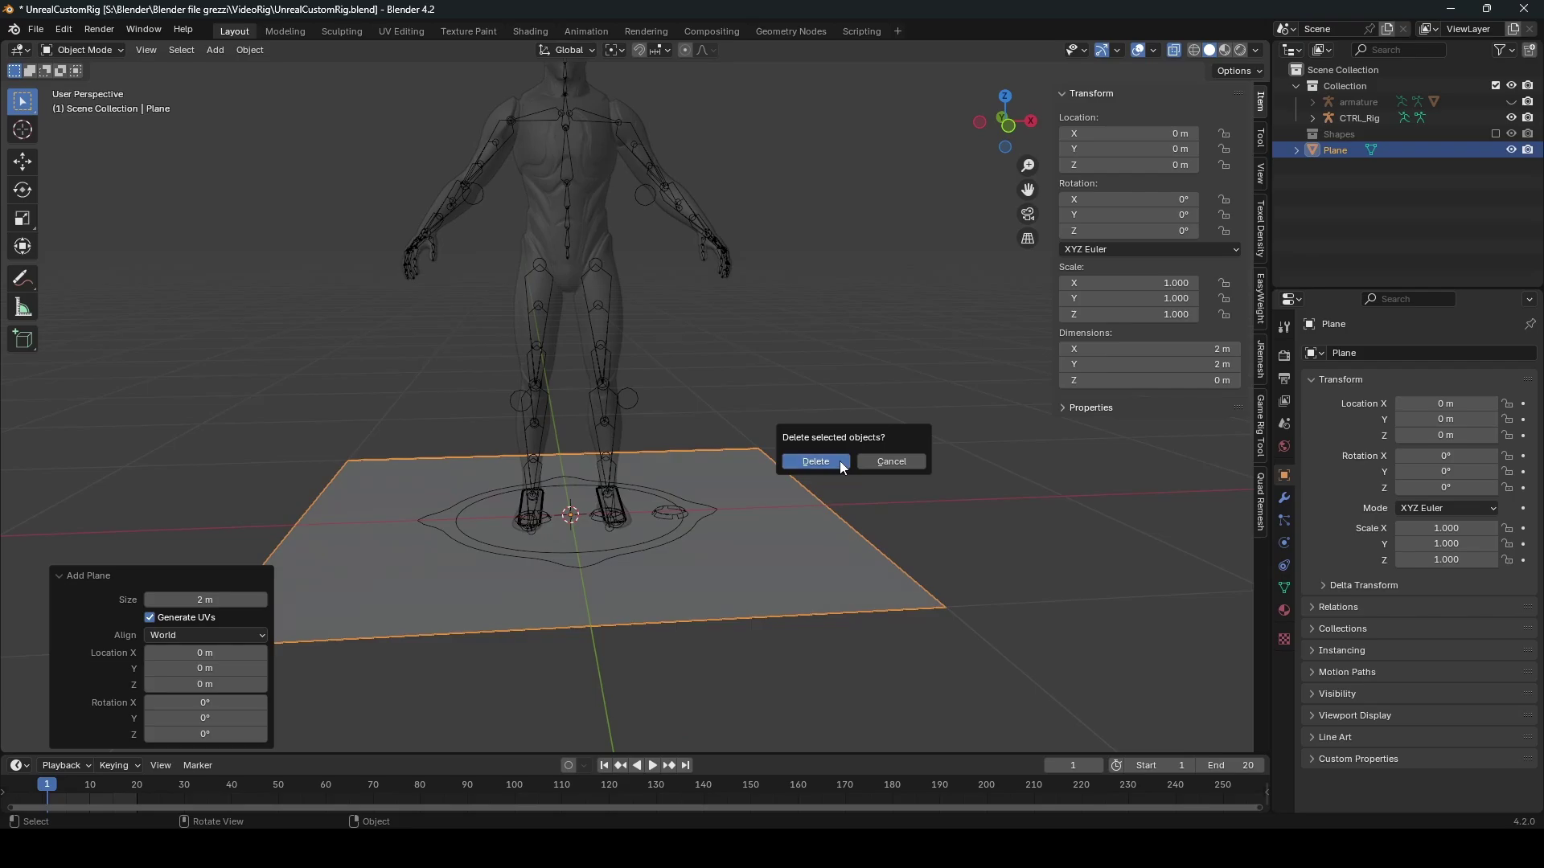
pyautogui.click(815, 462)
# Step: Delete the bottom face of the new extruded circle, then scale and lower its bottom edge loop into a flare
pyautogui.press('x')
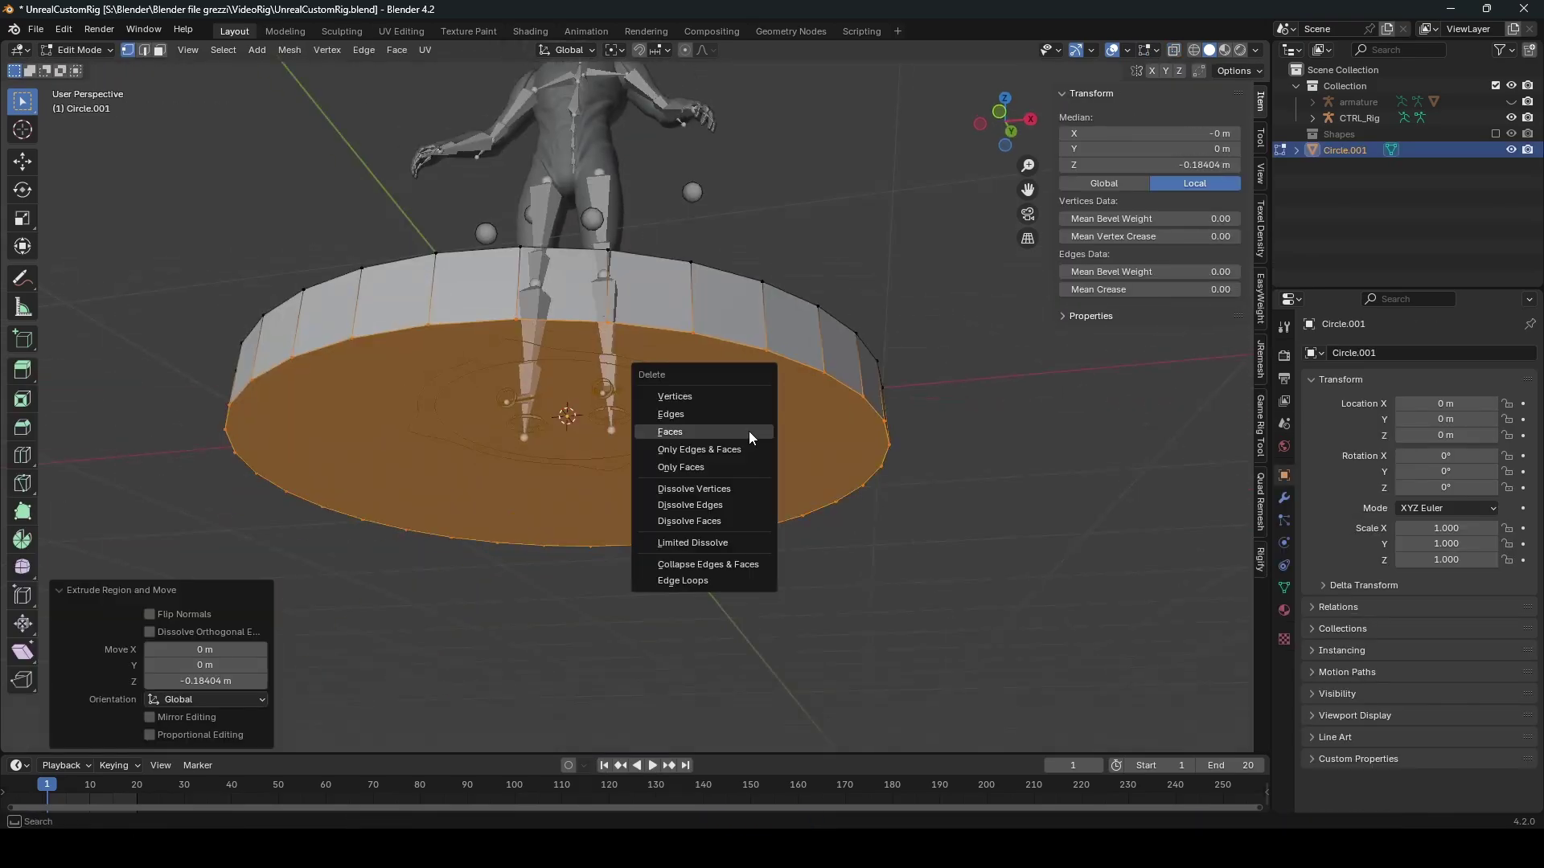
pyautogui.click(750, 434)
pyautogui.press('s')
pyautogui.press('g')
pyautogui.press('g')
pyautogui.click(740, 641)
pyautogui.press('g')
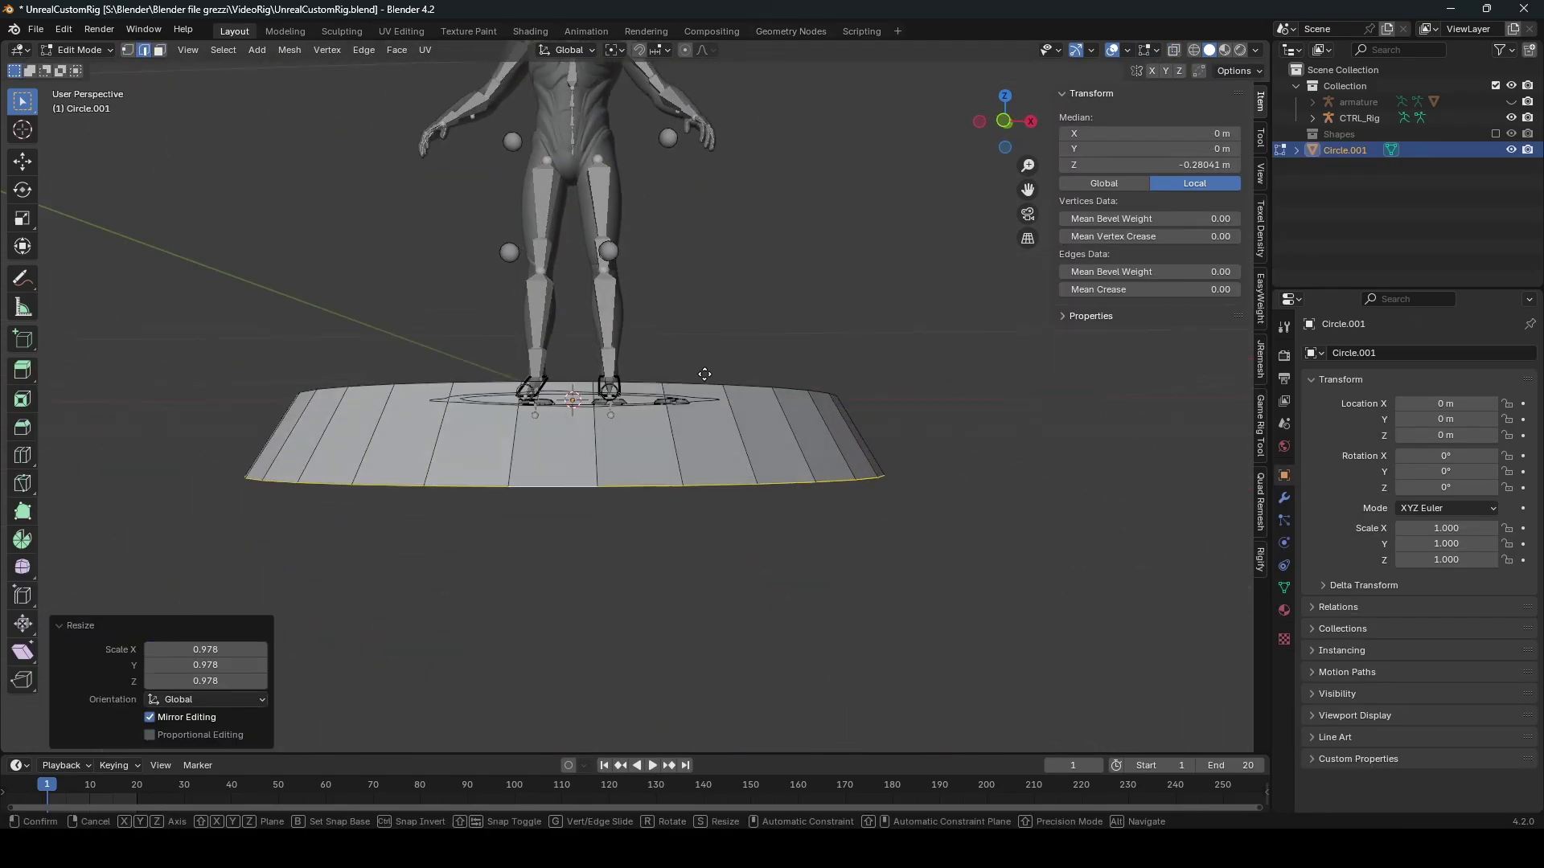
pyautogui.click(705, 374)
# Step: Delete the top face and selected wall faces so the flared circle becomes a ring with gaps
pyautogui.press('3')
pyautogui.moveTo(704, 374); pyautogui.dragTo(537, 446, button='middle')
pyautogui.keyDown('shift'); pyautogui.click(552, 638); pyautogui.keyUp('shift')
pyautogui.press('x')
# Step: Select an edge loop on the segmented ring and scale it
pyautogui.press('2')
pyautogui.keyDown('alt'); pyautogui.click(537, 446); pyautogui.keyUp('alt')
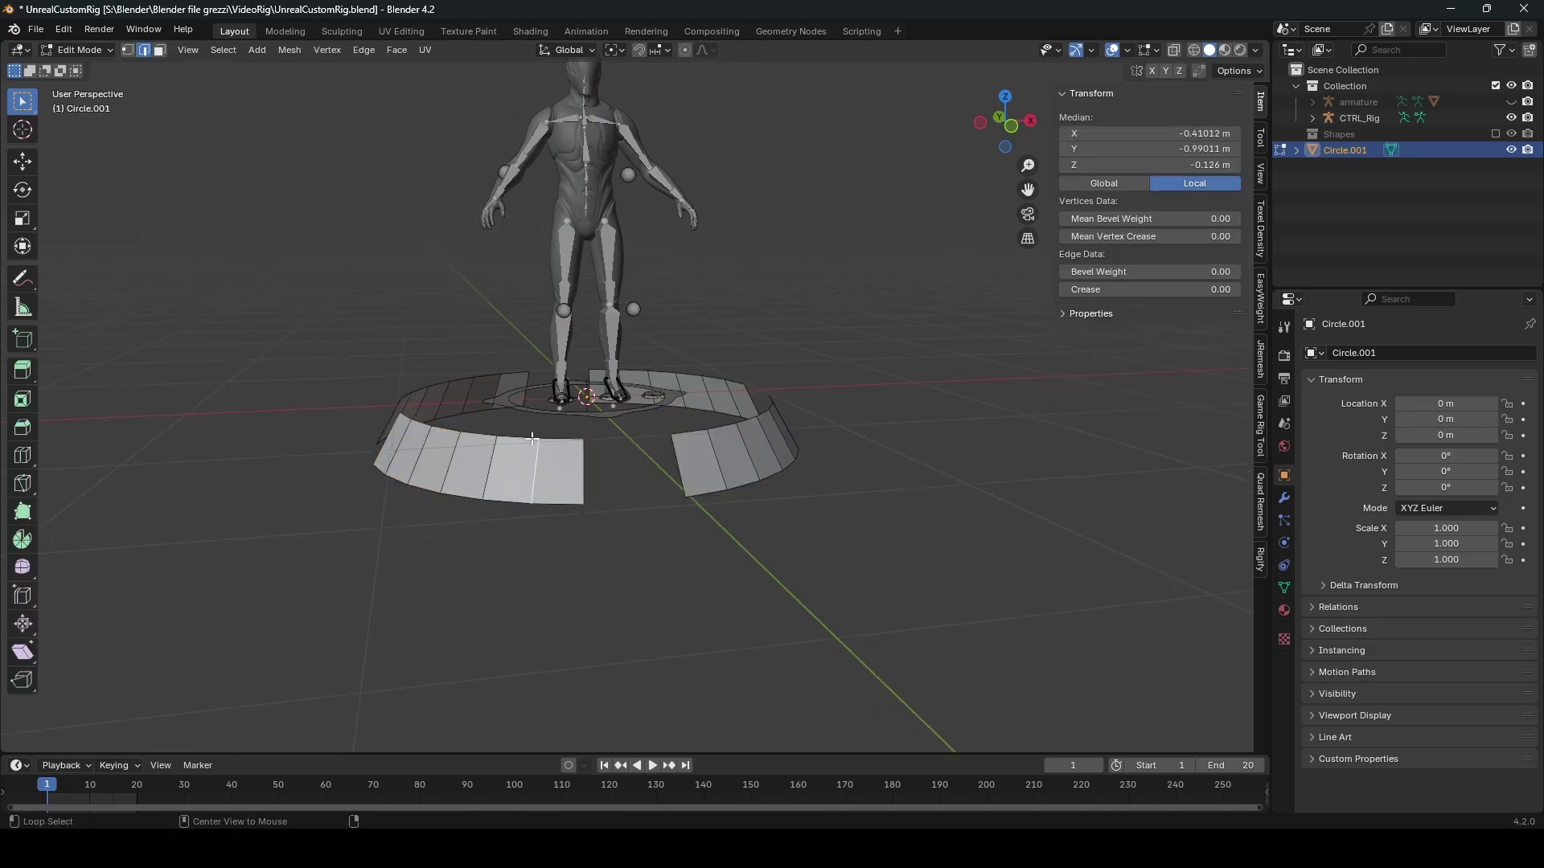
pyautogui.press('s')
pyautogui.click(723, 437)
# Step: Leave Edit Mode, shade the segmented ring smooth and move it into the Shapes collection
pyautogui.press('Tab')
pyautogui.rightClick(745, 415)
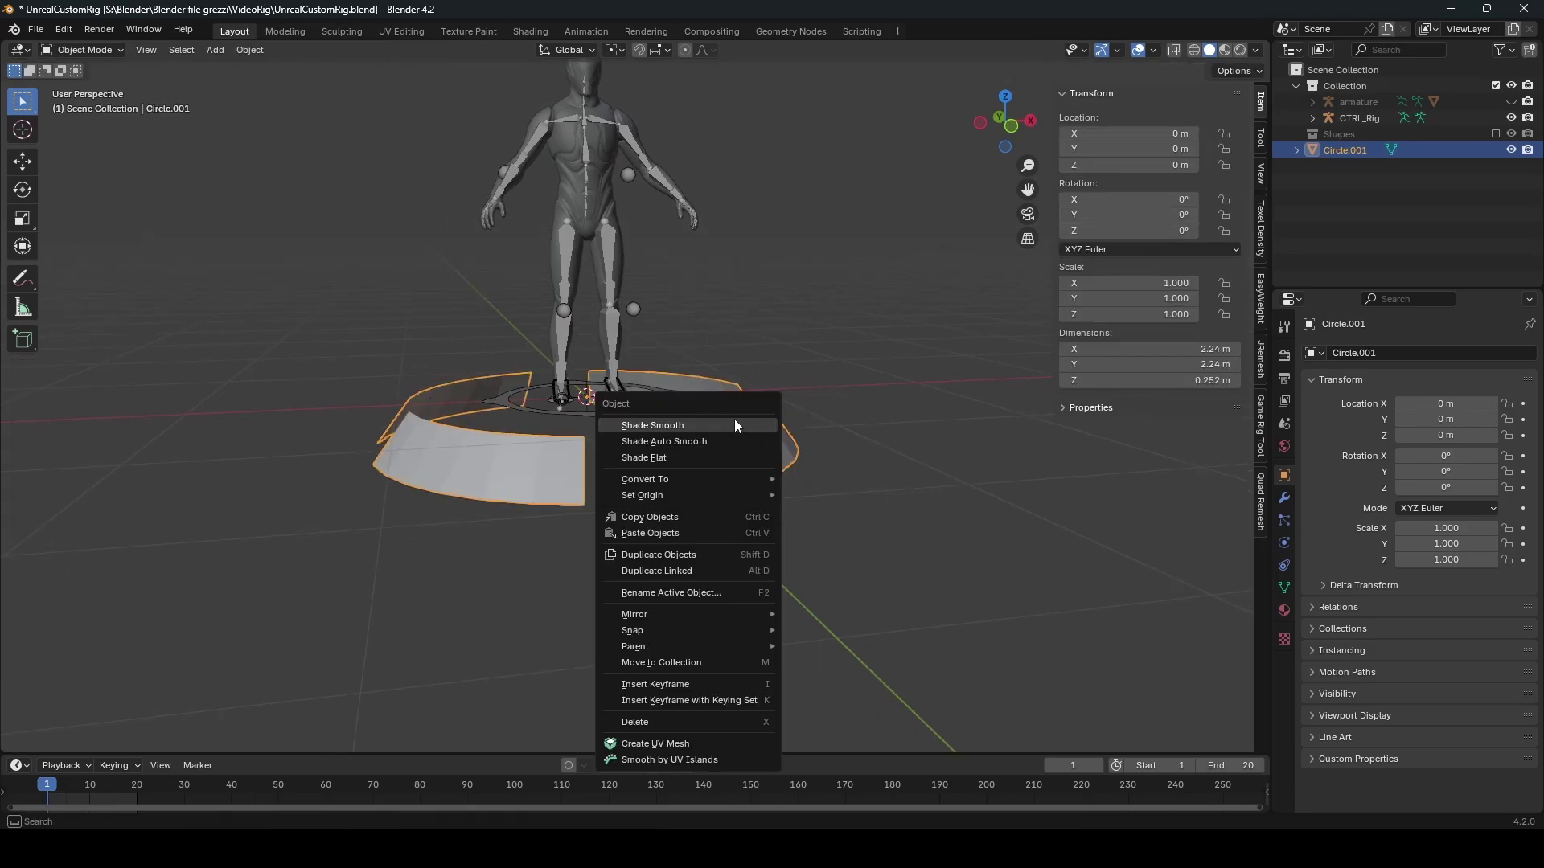
pyautogui.click(735, 420)
pyautogui.moveTo(735, 419); pyautogui.dragTo(820, 435, button='middle')
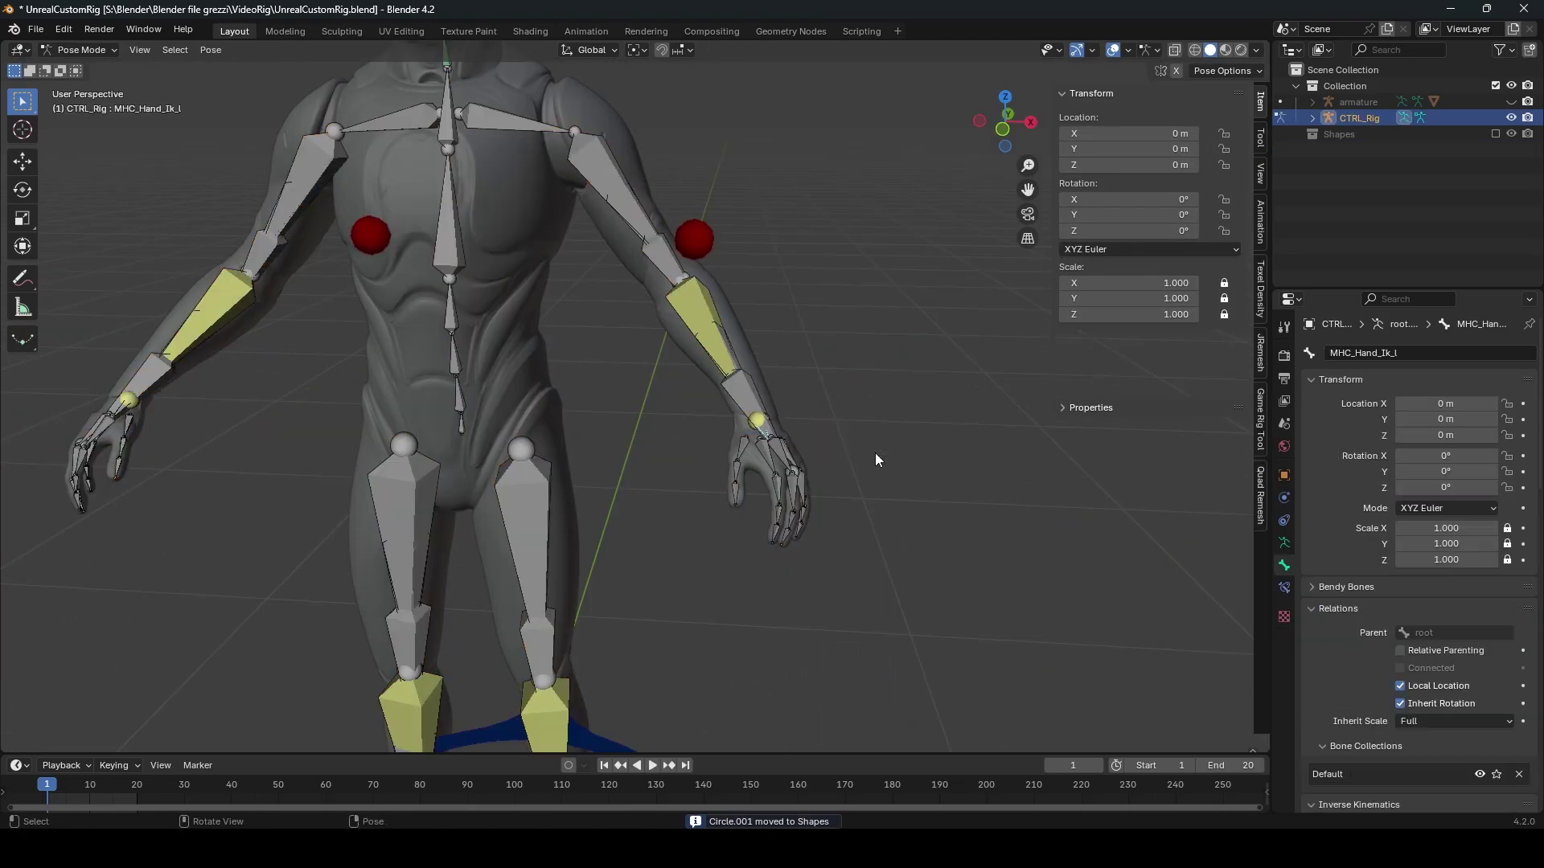
# Step: Assign circle2_shape as the custom shape of the MHC_Hand_Ik_l bone, rotated 90° on X
pyautogui.scroll(4, 874, 452)
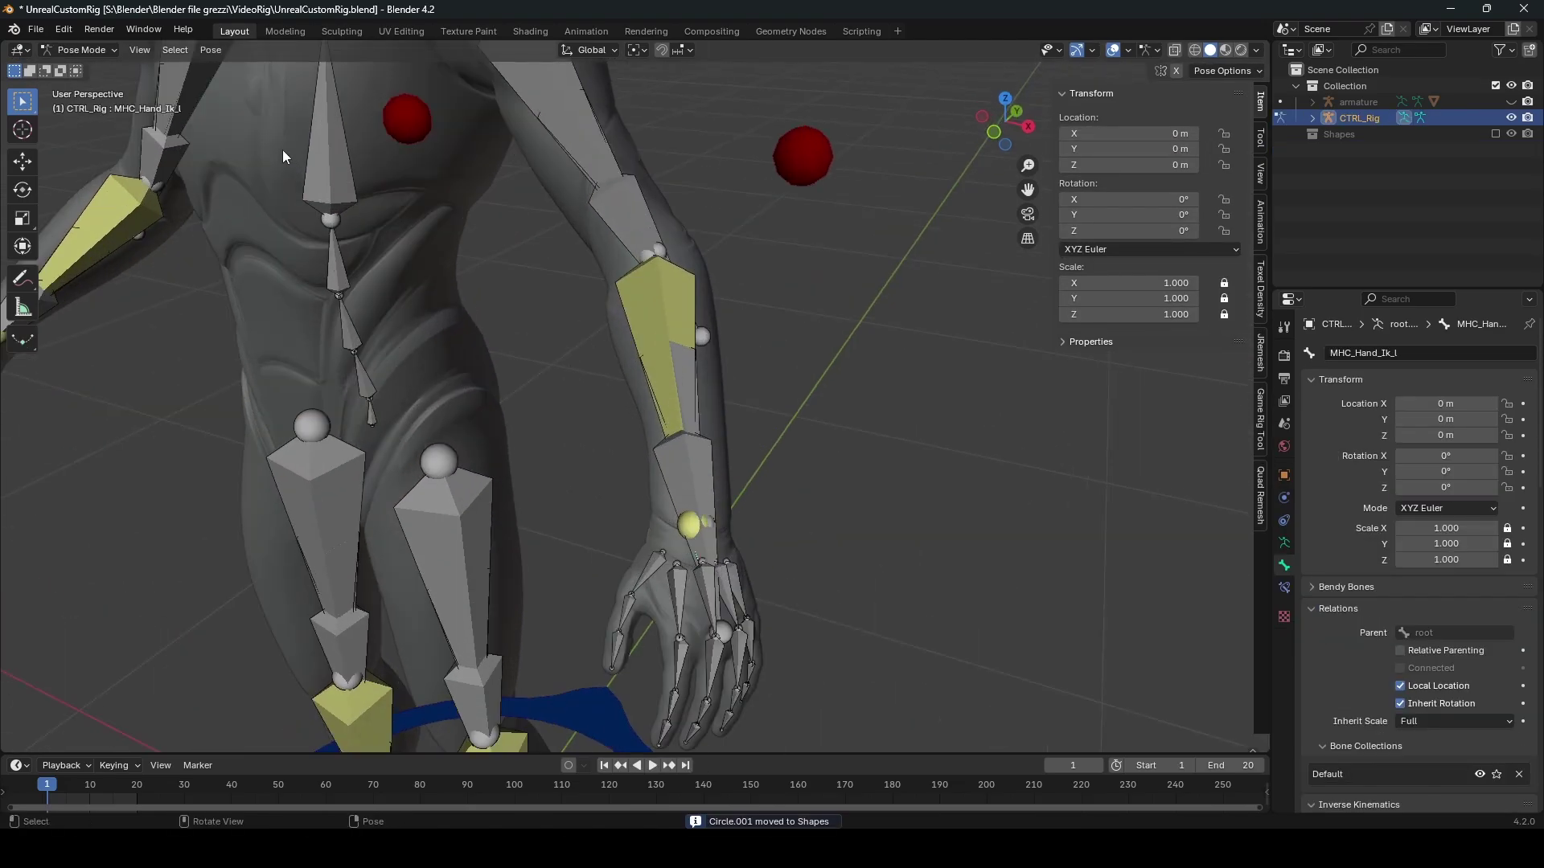
pyautogui.click(1441, 568)
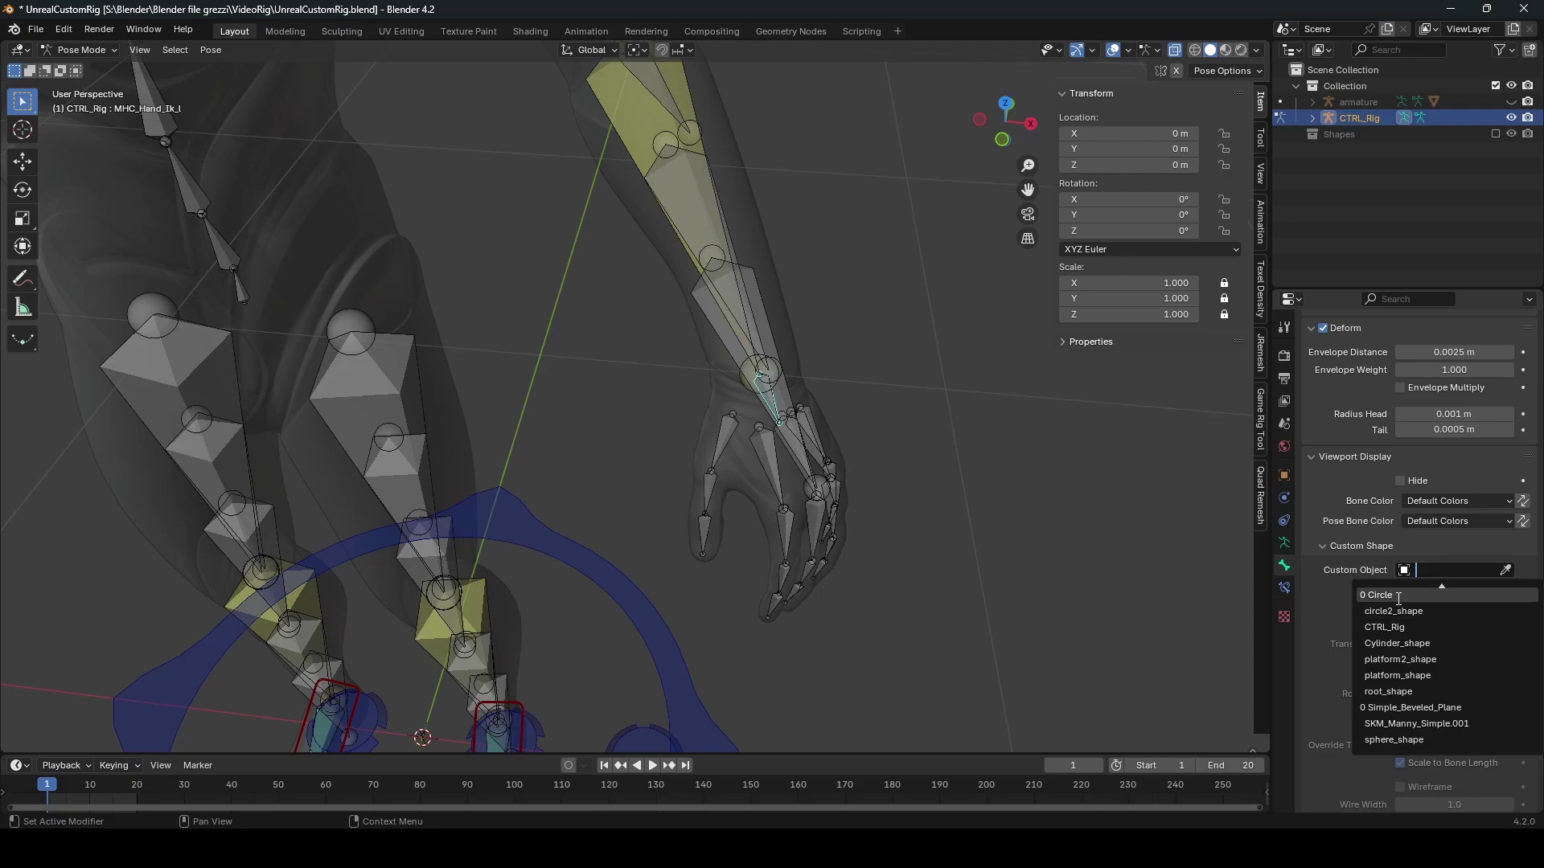
pyautogui.click(1393, 611)
pyautogui.moveTo(1116, 558); pyautogui.dragTo(1078, 577, button='middle')
pyautogui.scroll(6, 1041, 562)
# Step: Flip the circle2_shape mesh in the Shapes collection and exclude the collection from the view layer again
pyautogui.press('Tab')
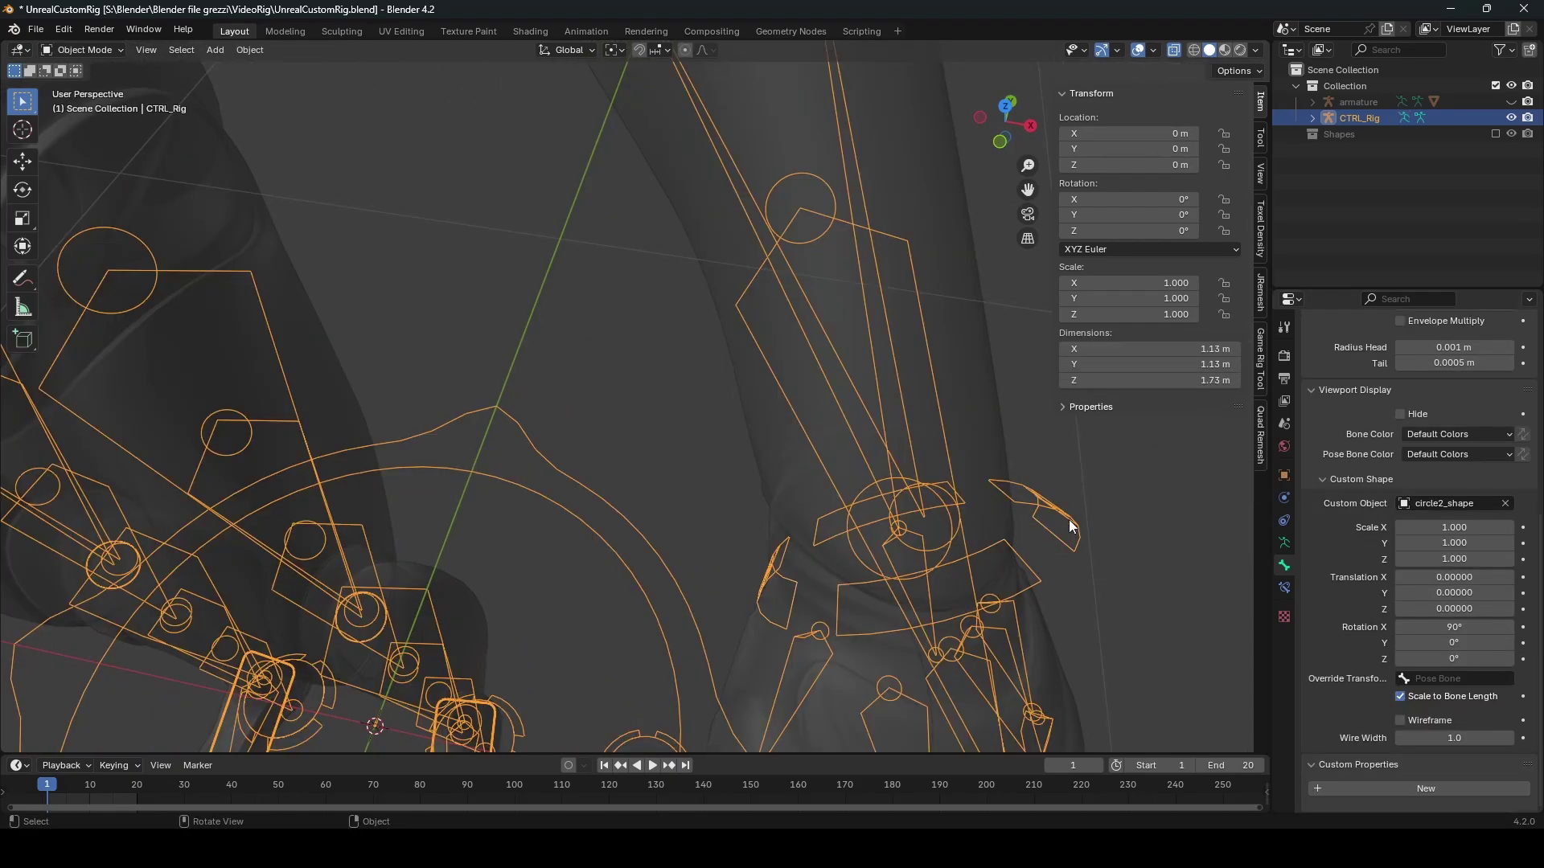
pyautogui.scroll(-7, 1065, 509)
pyautogui.press('Tab')
pyautogui.click(1160, 577)
pyautogui.hotkey('ctrl', 'Tab')
pyautogui.hotkey('ctrl', 'Tab')
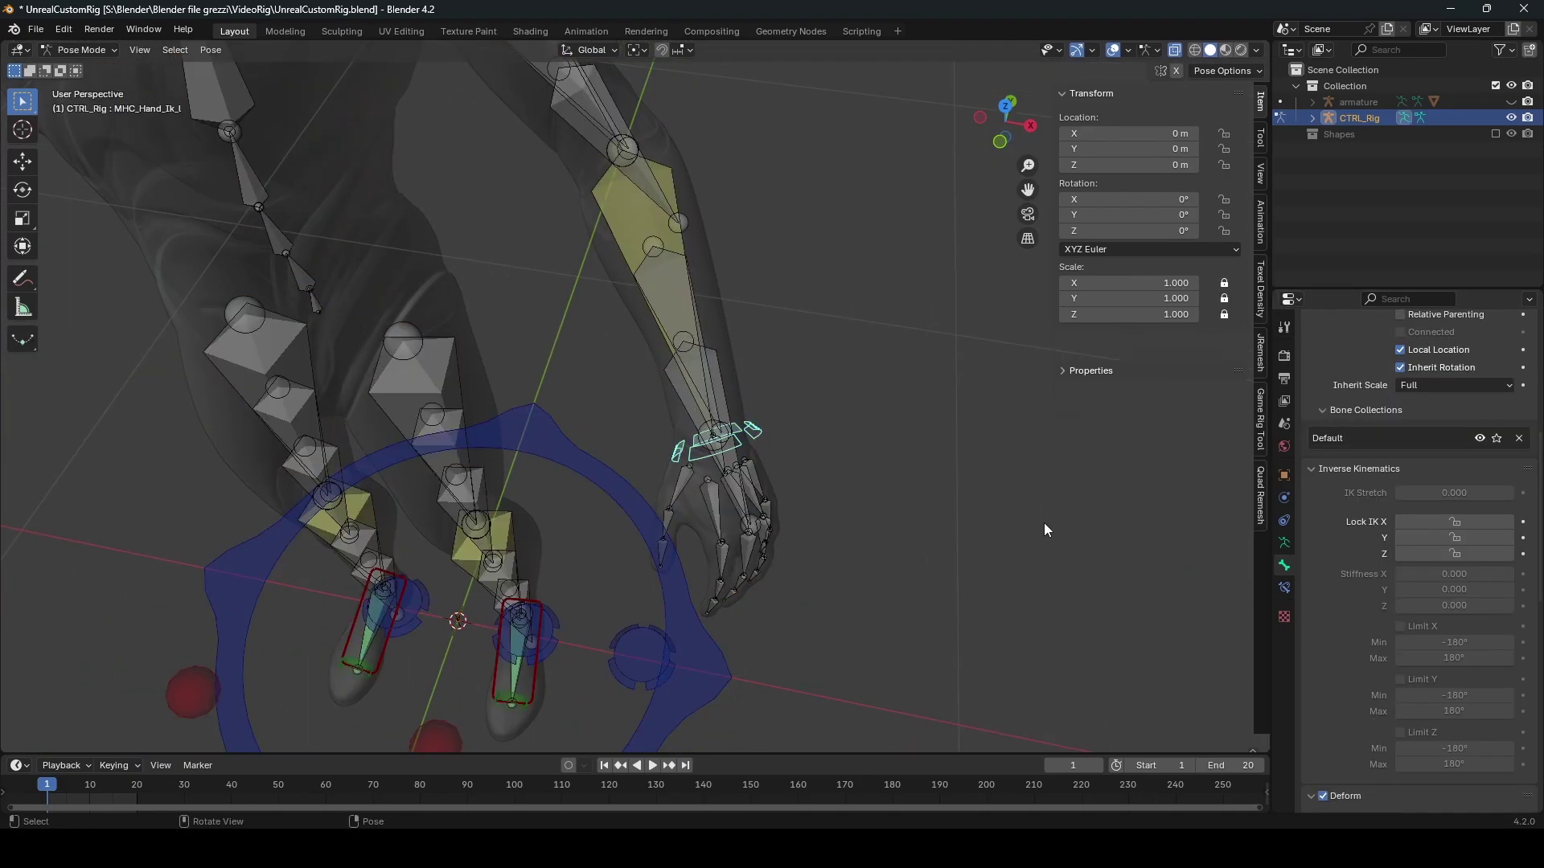
pyautogui.hotkey('ctrl', 'Tab')
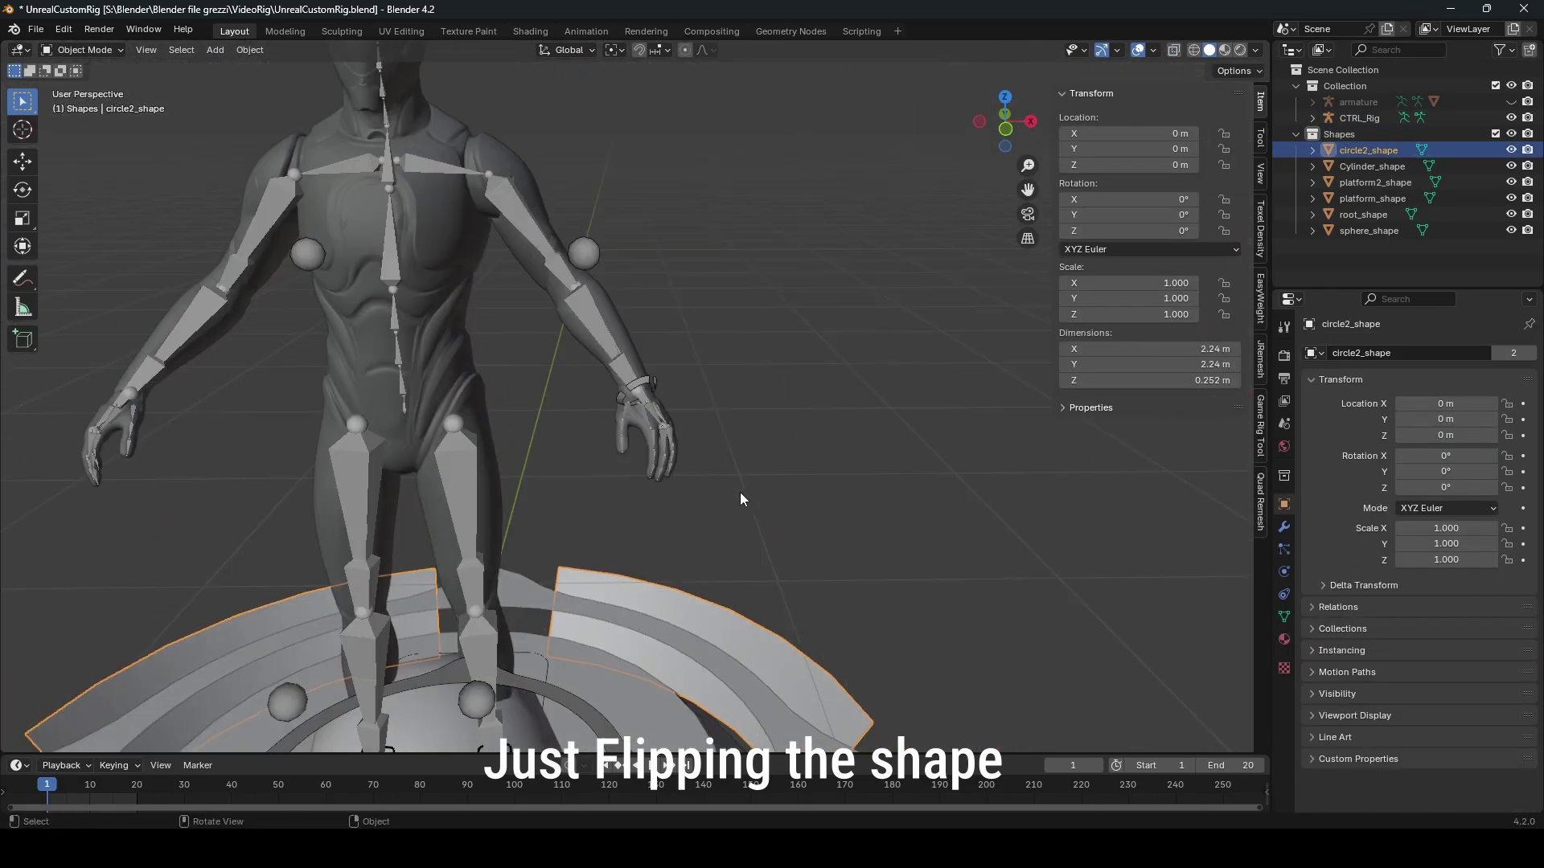
pyautogui.click(1496, 134)
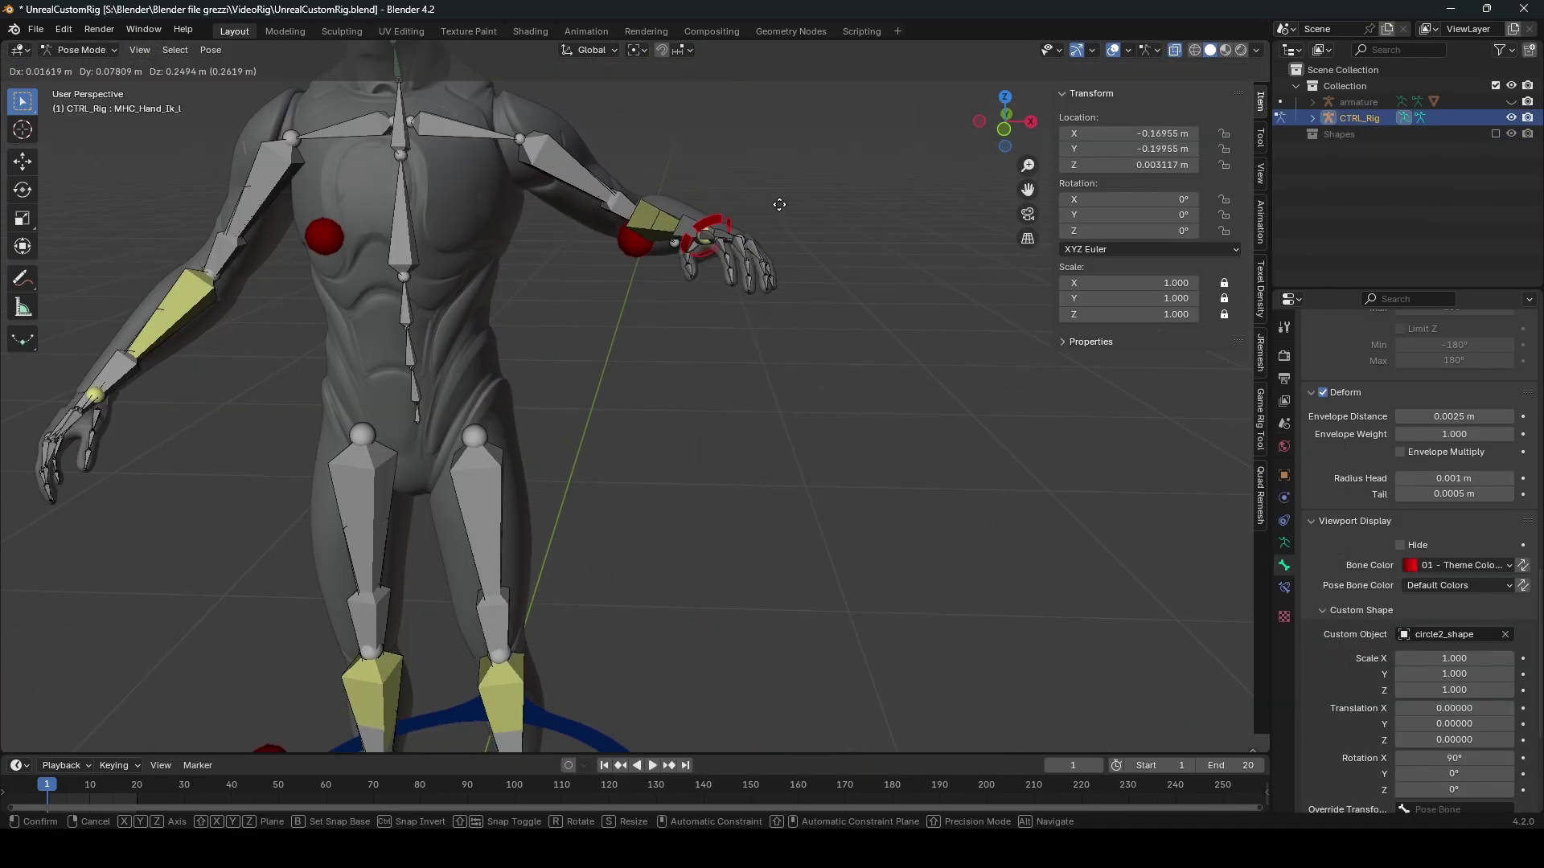
# Step: Move the left hand IK control around to test how the arm follows
pyautogui.moveTo(775, 214); pyautogui.dragTo(670, 531, button='middle')
pyautogui.press('g')
pyautogui.click(885, 299)
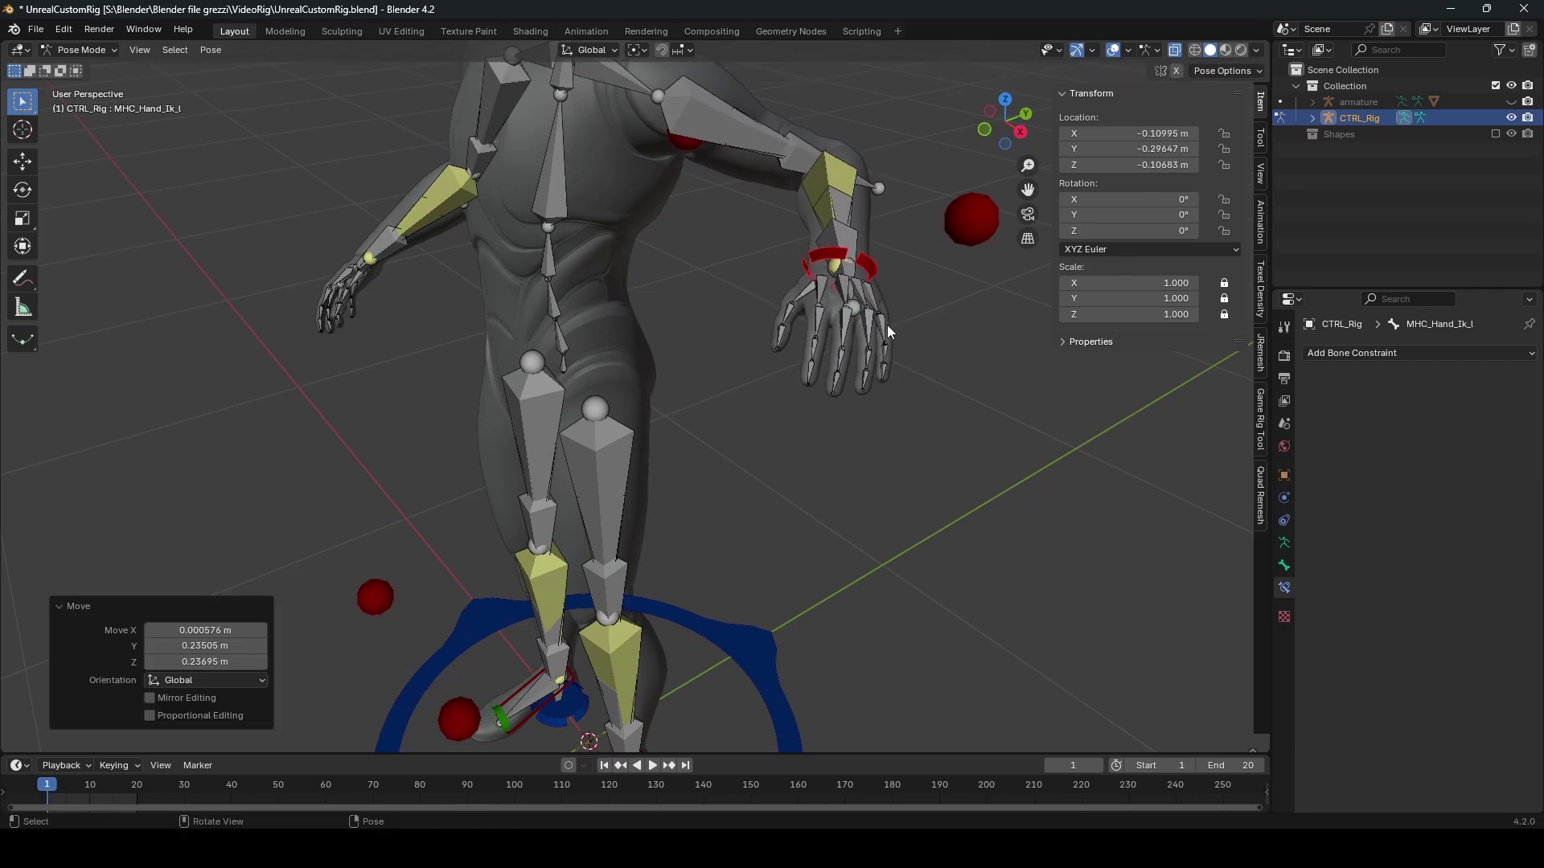
pyautogui.moveTo(720, 377); pyautogui.dragTo(858, 323, button='middle')
pyautogui.press('g')
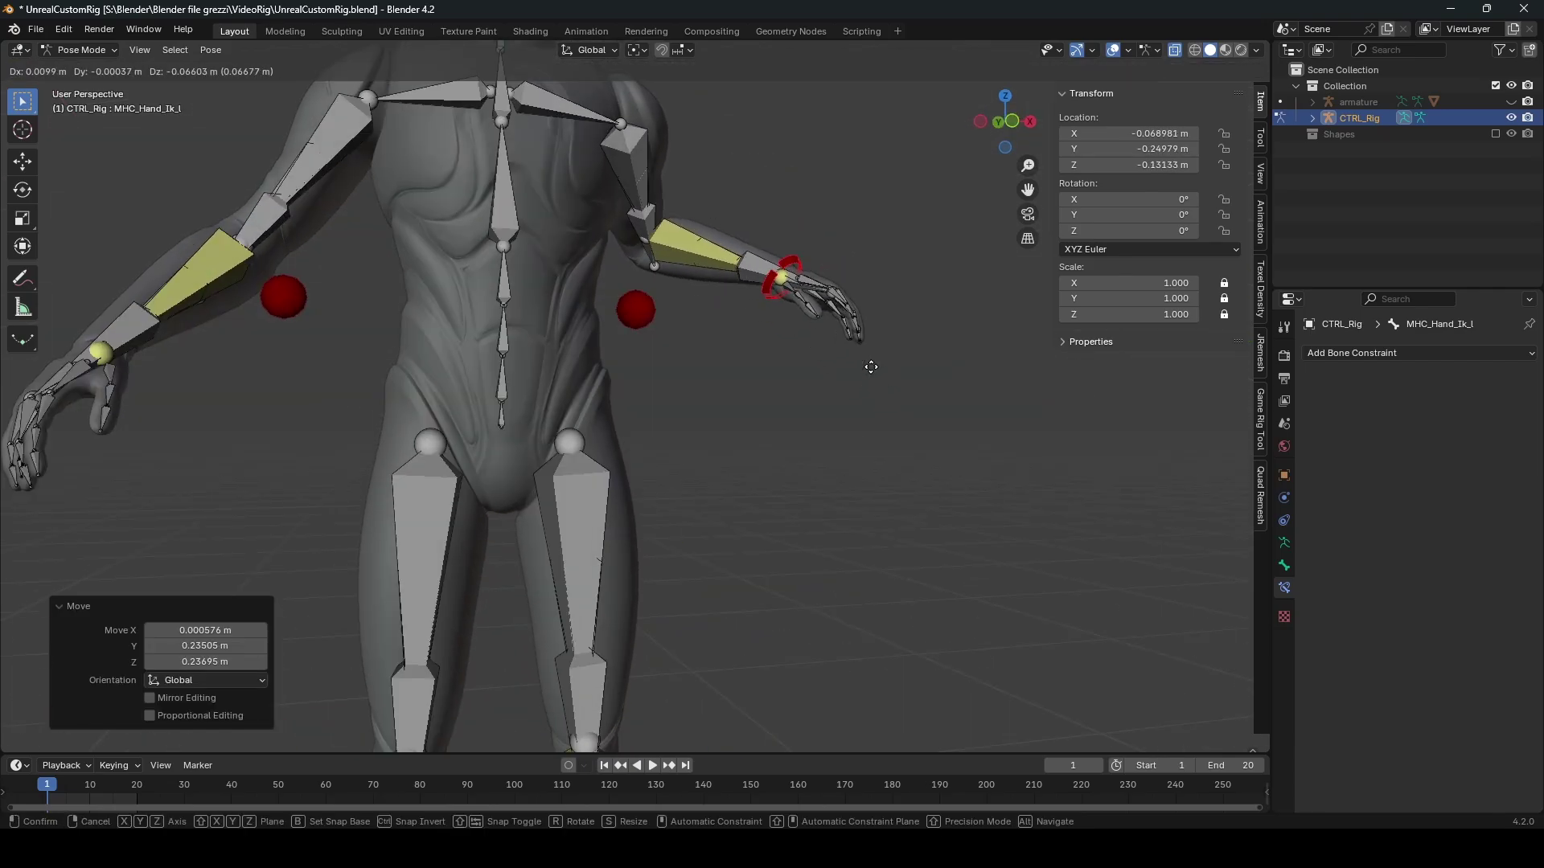
pyautogui.click(862, 324)
# Step: Raise the left foot IK control off the ground behind the body to test the leg
pyautogui.scroll(-1, 770, 552)
pyautogui.keyDown('shift'); pyautogui.moveTo(770, 552); pyautogui.dragTo(712, 394, button='middle'); pyautogui.keyUp('shift')
pyautogui.click(649, 622)
pyautogui.press('g')
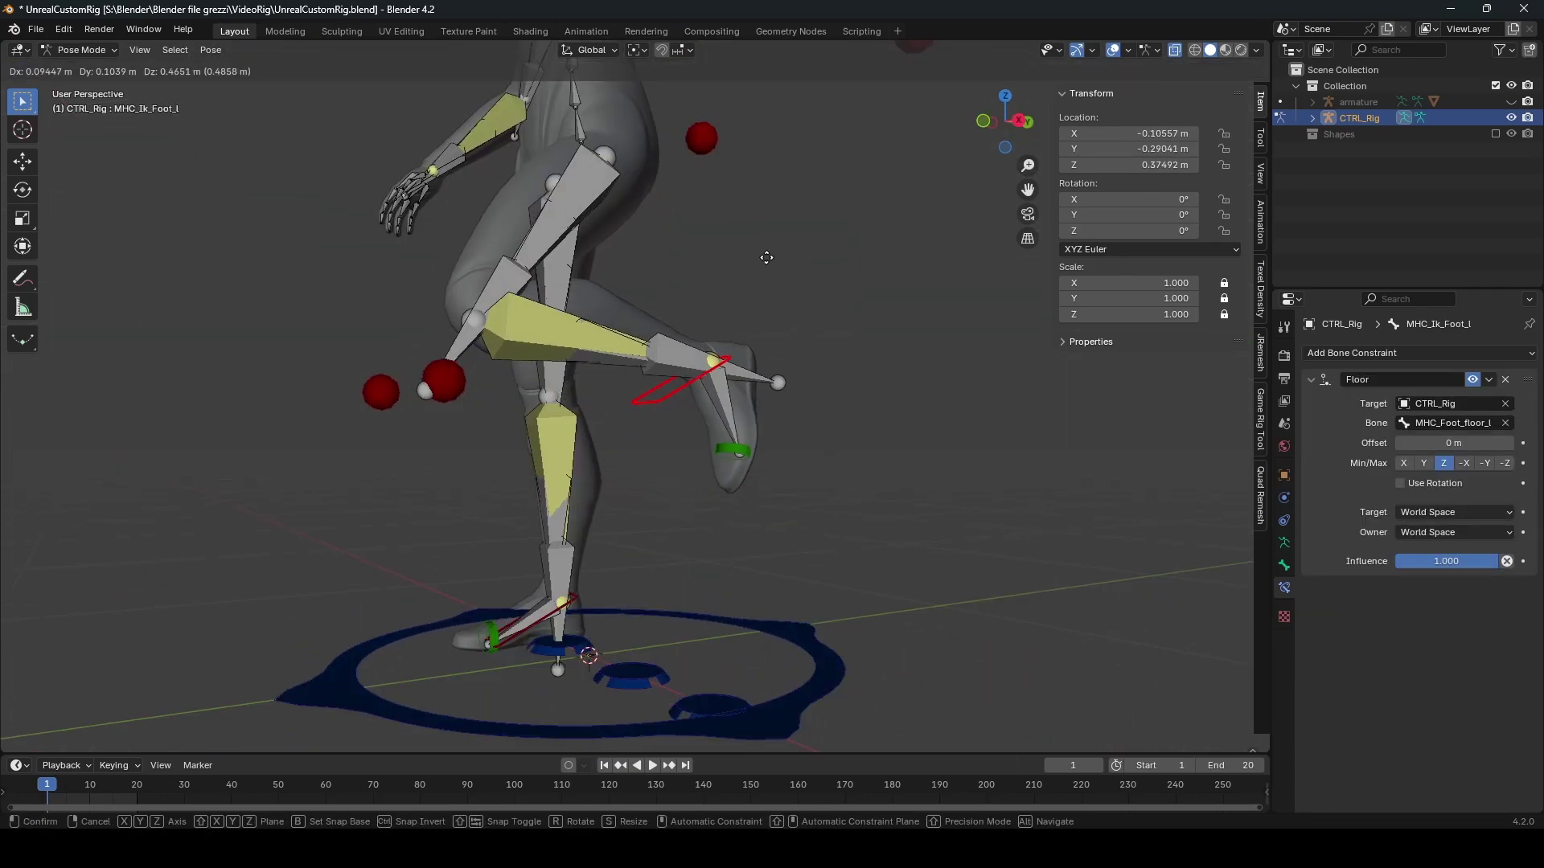
pyautogui.click(755, 326)
# Step: Add a Copy Rotation constraint to the foot_l bone, targeting MHC_Ik_Foot_l
pyautogui.click(698, 474)
pyautogui.scroll(2, 887, 460)
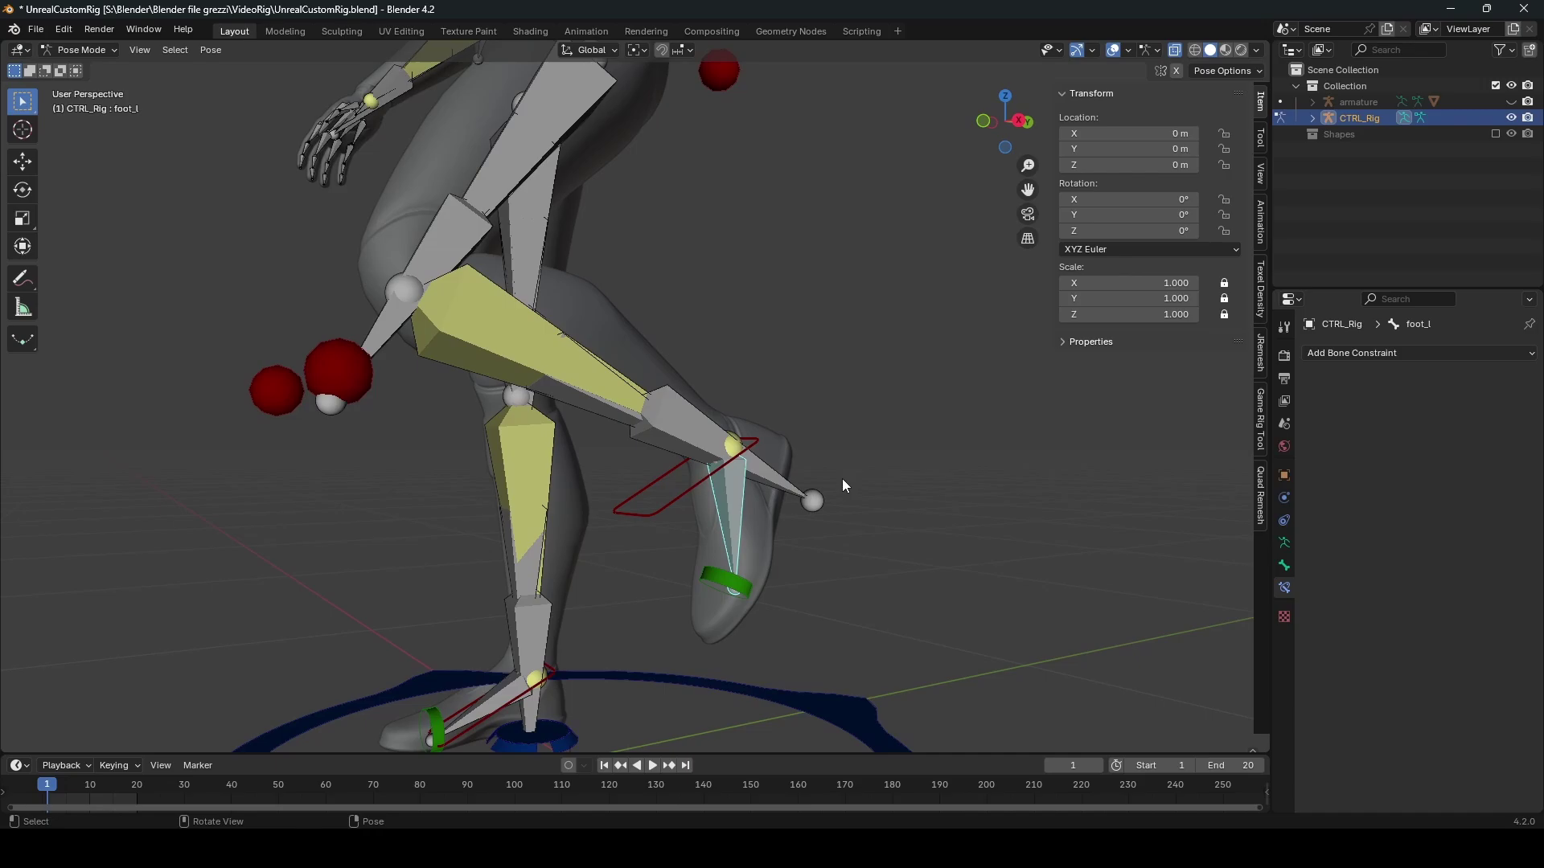
pyautogui.click(688, 492)
pyautogui.click(718, 521)
pyautogui.hotkey('shift', 'ctrl', 'c')
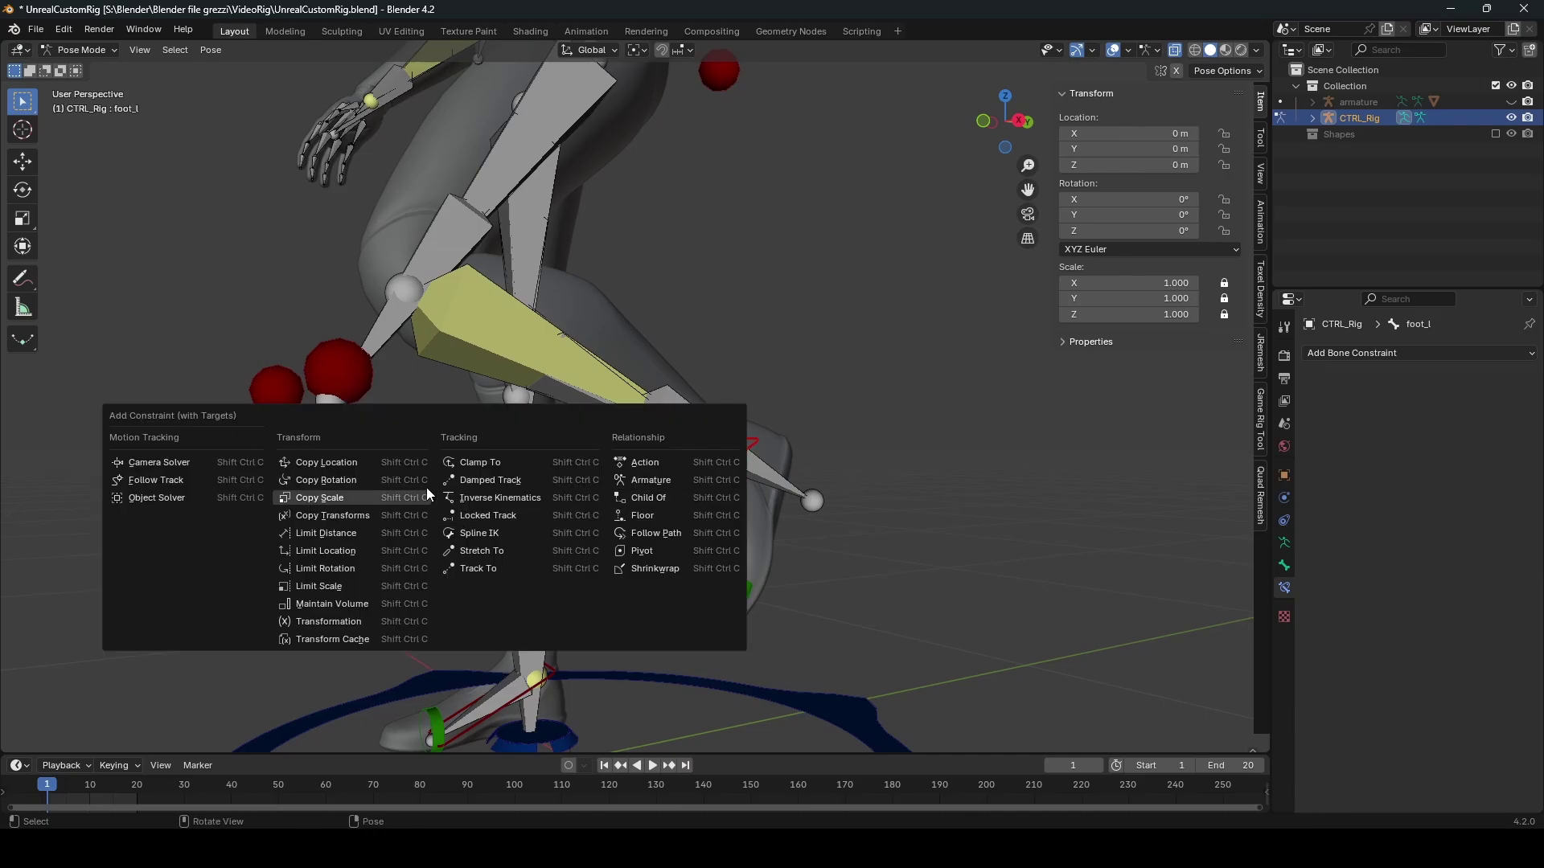
pyautogui.click(368, 484)
# Step: Set foot_l's Copy Rotation target space to Local Space (Owner Orientation) and its owner space to Local With Parent
pyautogui.scroll(6, 779, 519)
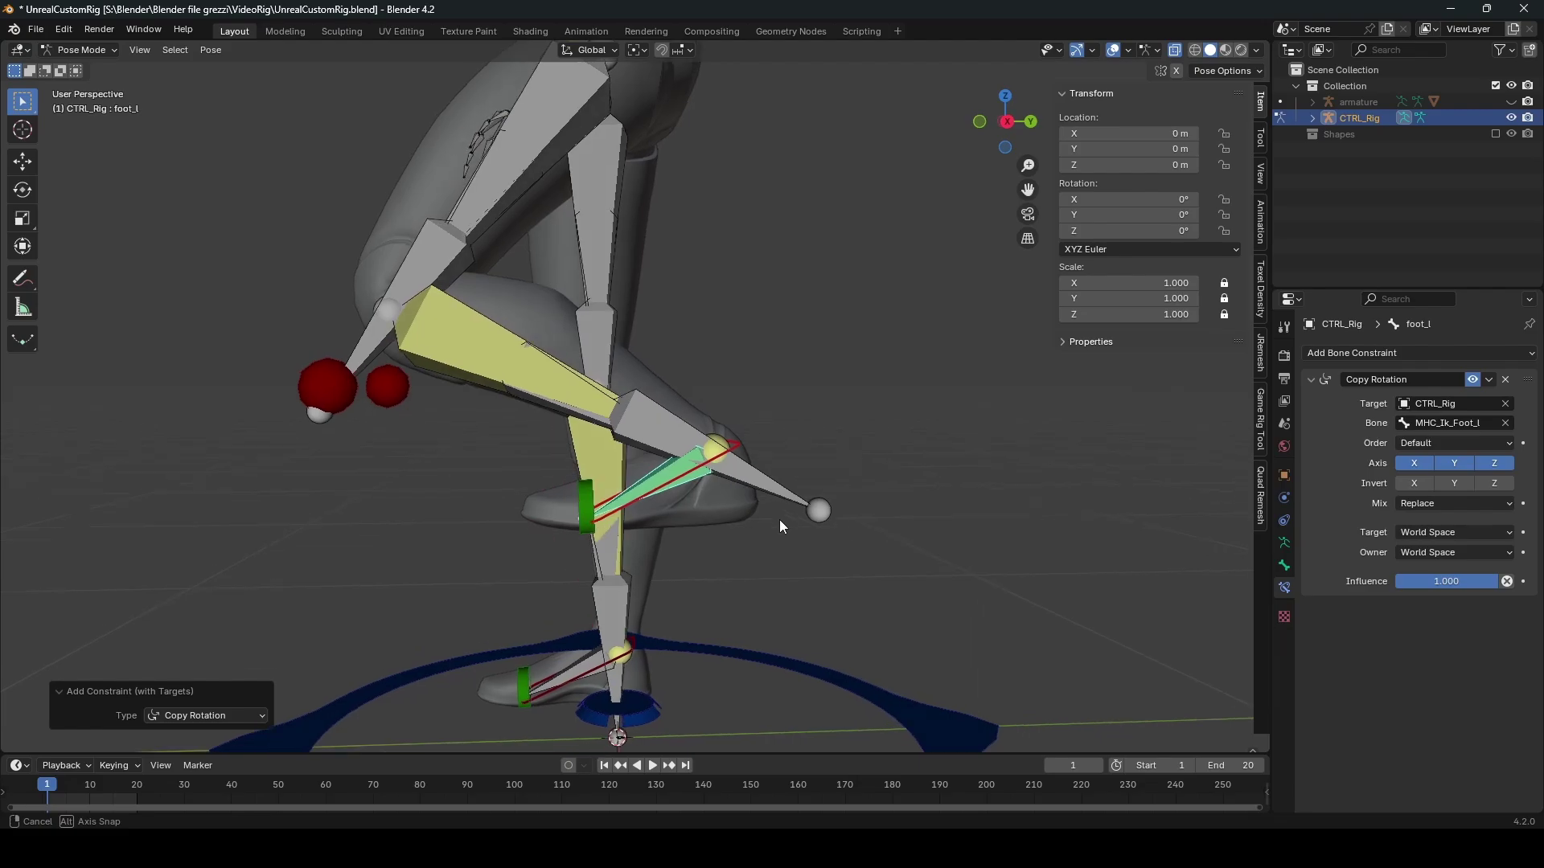
pyautogui.click(1440, 532)
pyautogui.click(1378, 648)
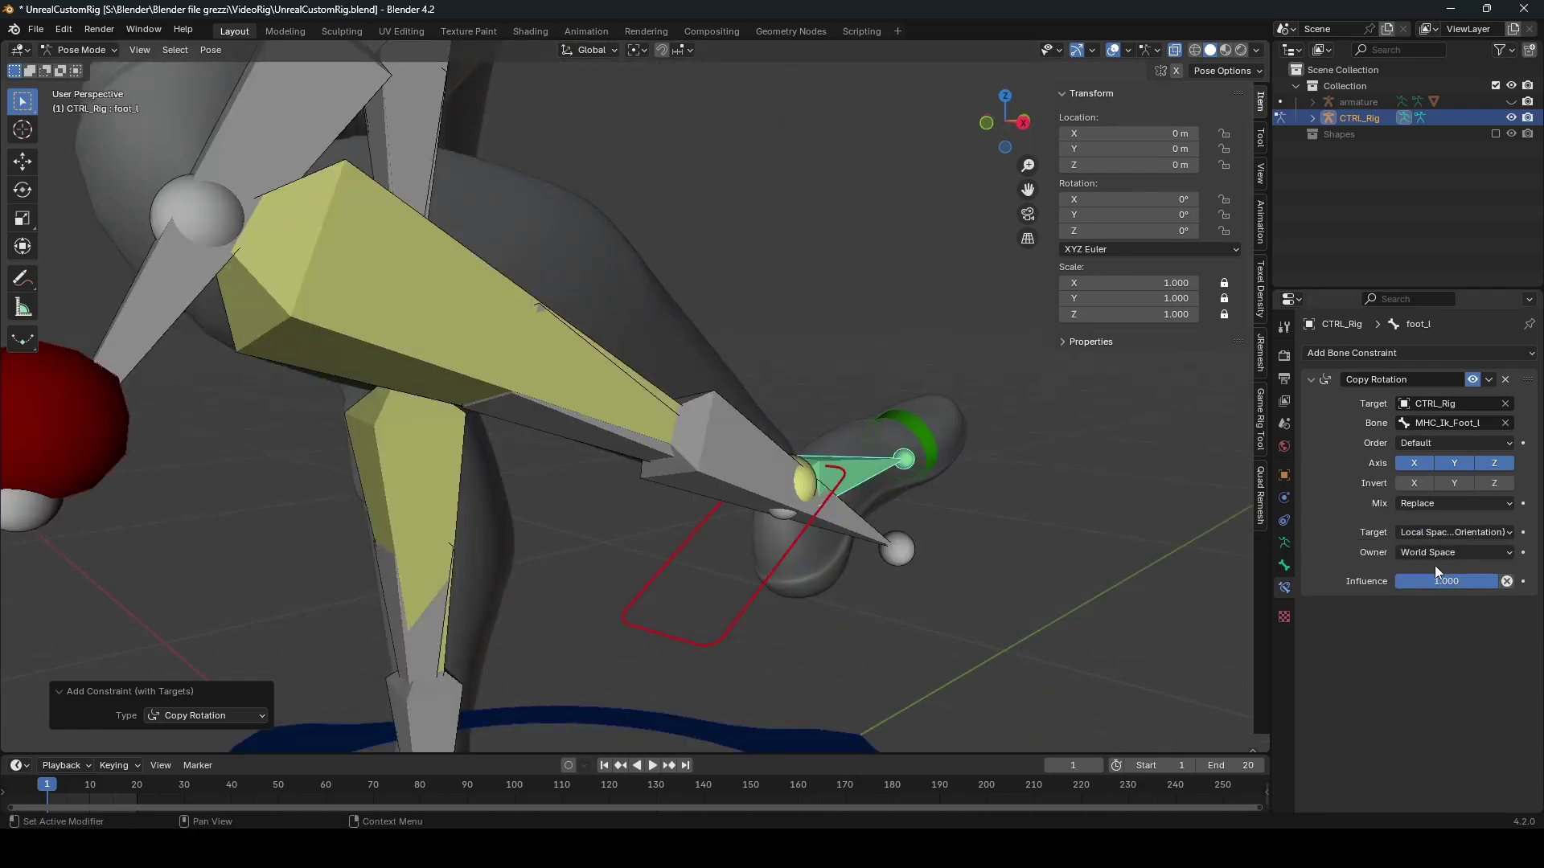
pyautogui.click(1439, 631)
# Step: Rotate the left foot IK control to test the foot's Copy Rotation
pyautogui.moveTo(909, 599); pyautogui.dragTo(827, 509, button='middle')
pyautogui.click(827, 509)
pyautogui.scroll(-5, 764, 514)
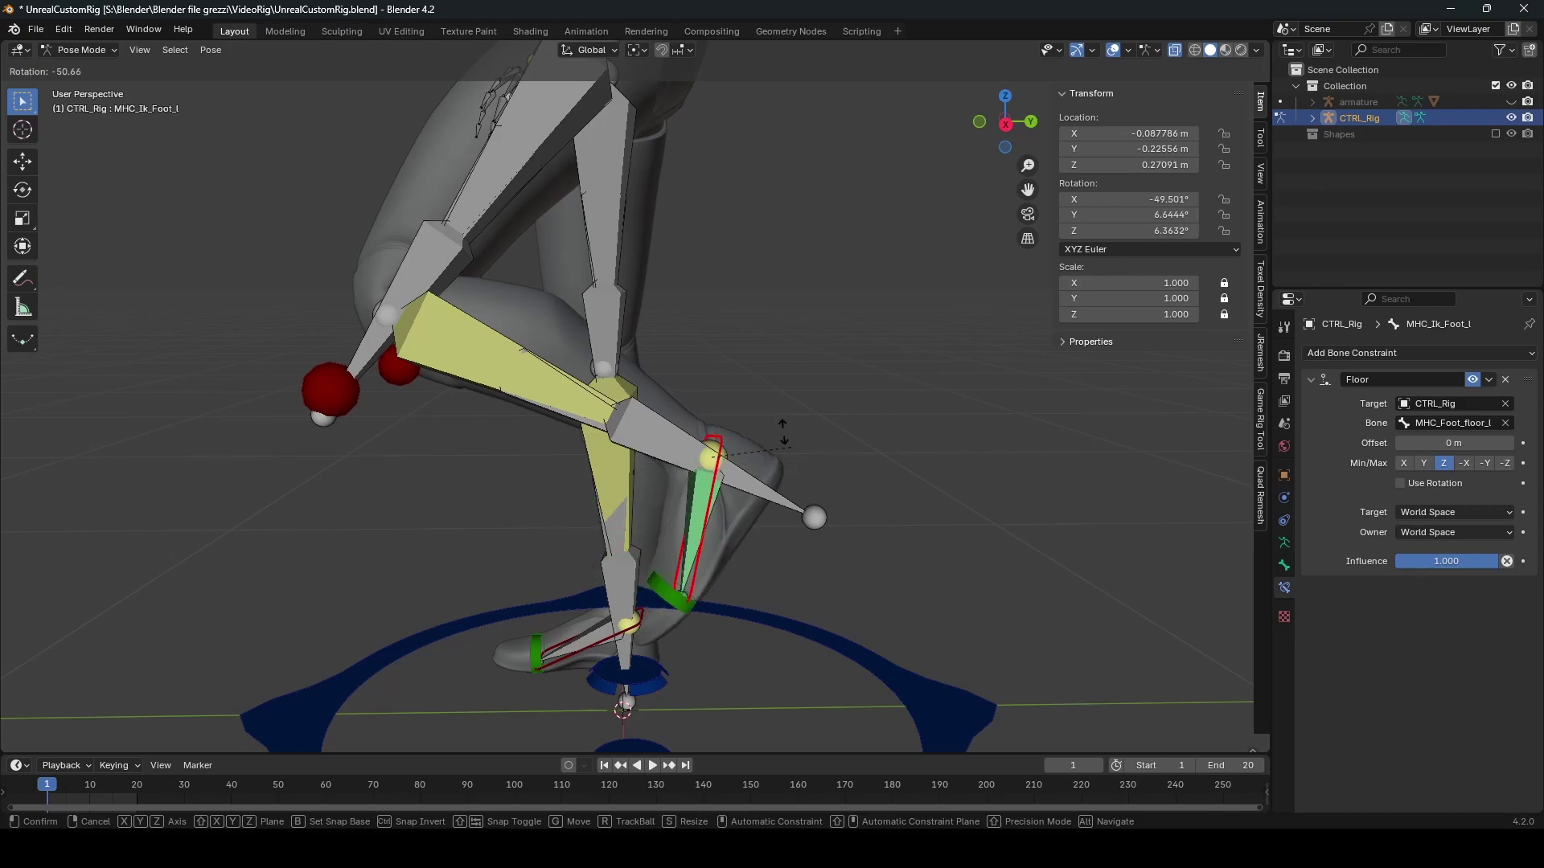
# Step: Add a Copy Rotation constraint to the left hand bone, targeting the MHC_Hand_Ik_l control
pyautogui.moveTo(718, 616); pyautogui.dragTo(728, 659, button='middle')
pyautogui.scroll(3, 728, 450)
pyautogui.moveTo(728, 450)
pyautogui.keyDown('shift'); pyautogui.mouseDown(button='middle')
pyautogui.moveTo(738, 591)
pyautogui.moveTo(716, 469)
pyautogui.mouseUp(button='middle'); pyautogui.keyUp('shift')
pyautogui.click(739, 593)
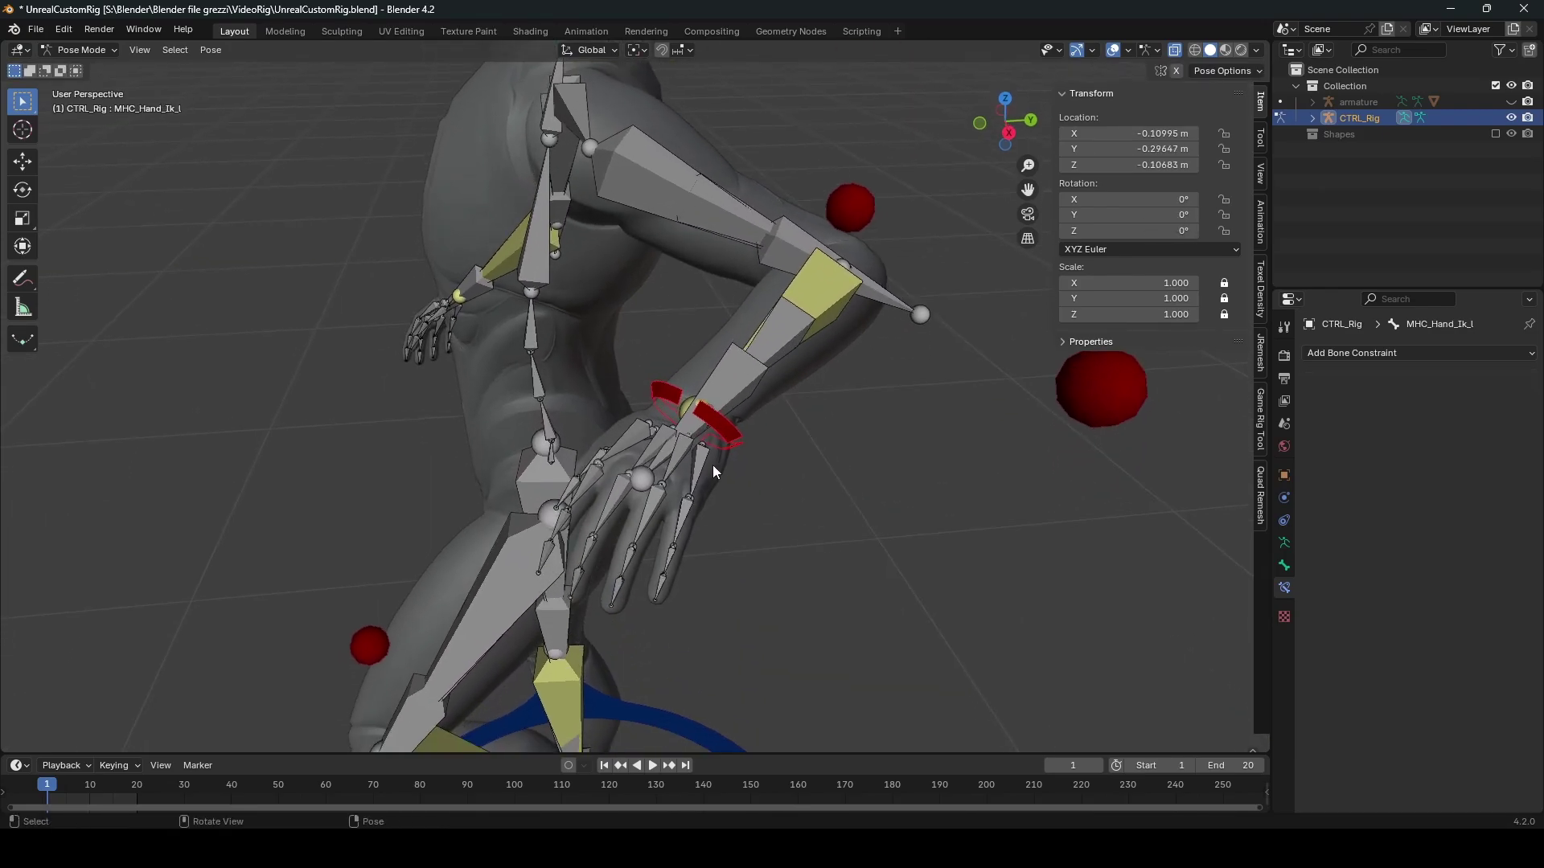
pyautogui.scroll(3, 716, 470)
pyautogui.hotkey('ctrl', 'shift', 'c')
pyautogui.click(789, 480)
# Step: Set the left hand's Copy Rotation target space to Local Space (Owner Orientation) and its owner space to Local With Parent
pyautogui.click(1455, 532)
pyautogui.click(1425, 649)
pyautogui.click(1435, 553)
pyautogui.click(1434, 633)
pyautogui.scroll(-3, 880, 504)
# Step: Raise the right foot IK control and add a Copy Rotation constraint to foot_r, targeting MHC_Ik_Foot_r
pyautogui.click(711, 431)
pyautogui.press('g')
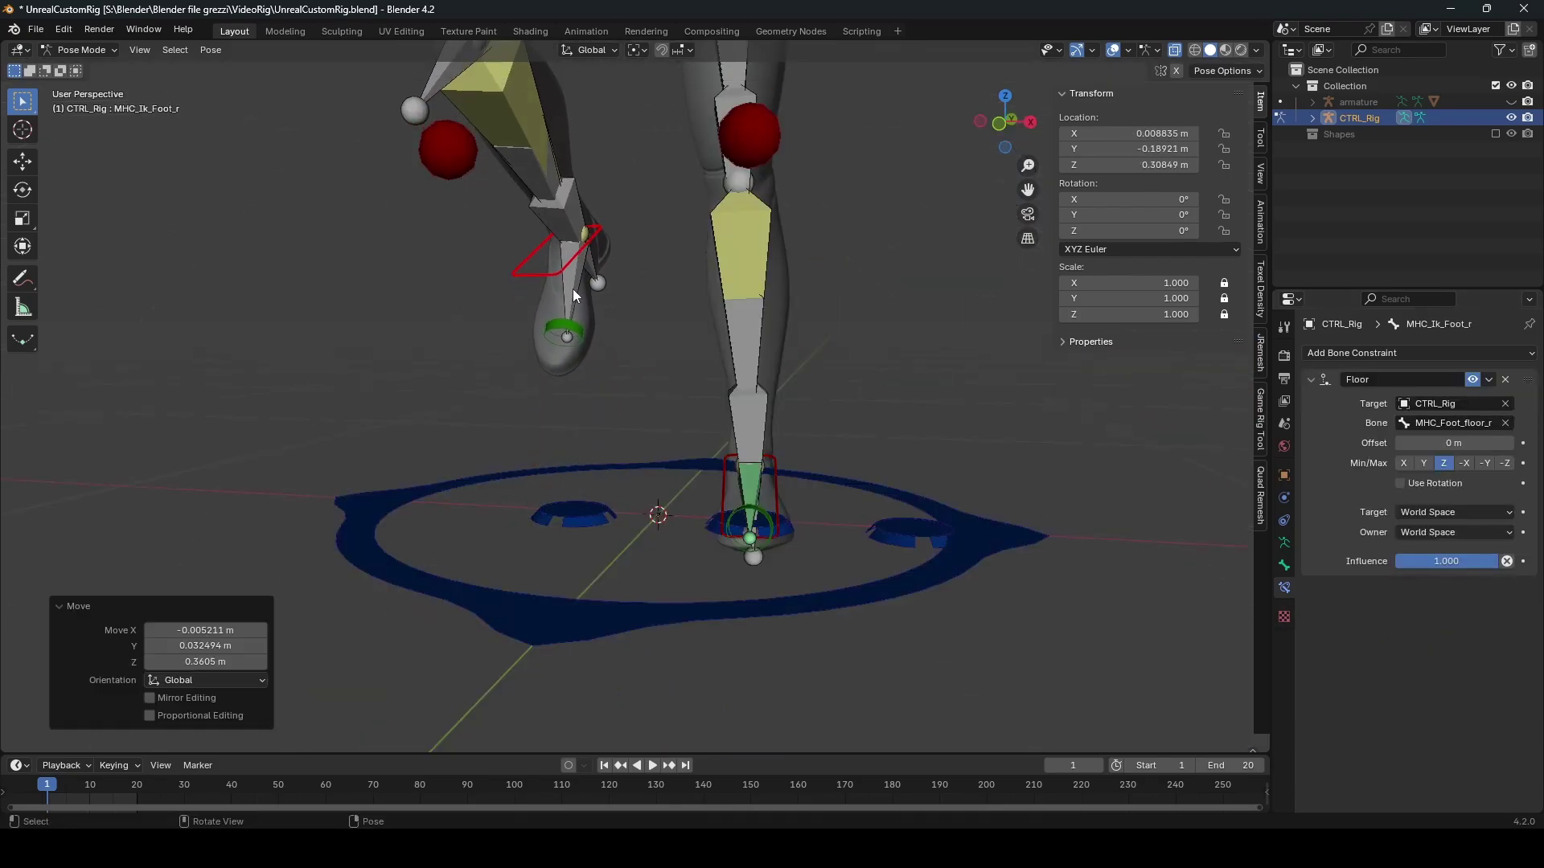
pyautogui.scroll(2, 572, 287)
pyautogui.click(629, 402)
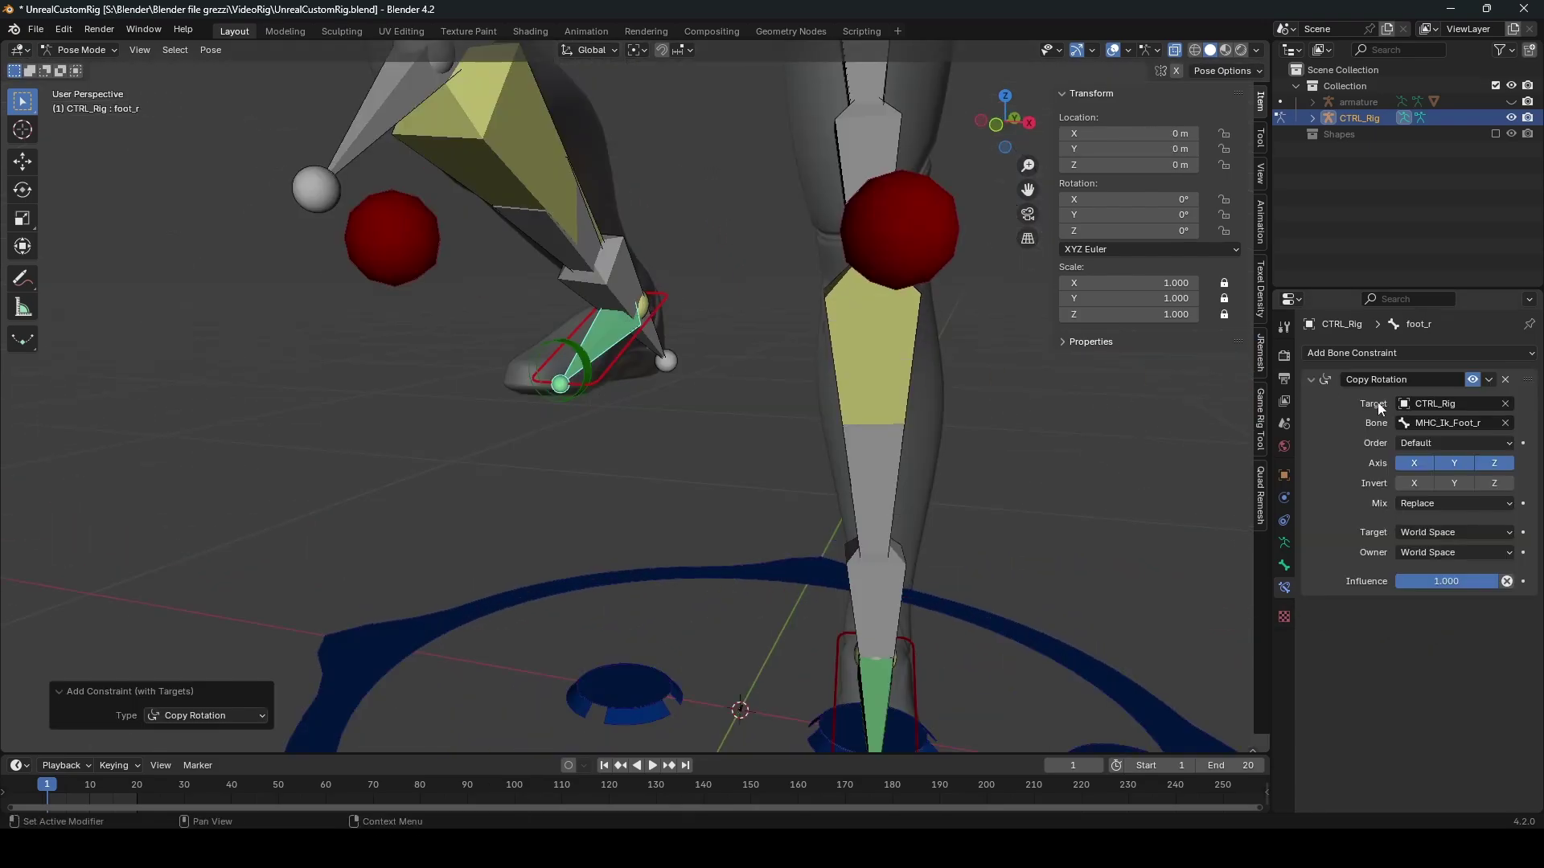
# Step: Set foot_r's Copy Rotation target space to Local Space (Owner Orientation) and switch its owner to a local space
pyautogui.click(1455, 533)
pyautogui.click(1425, 647)
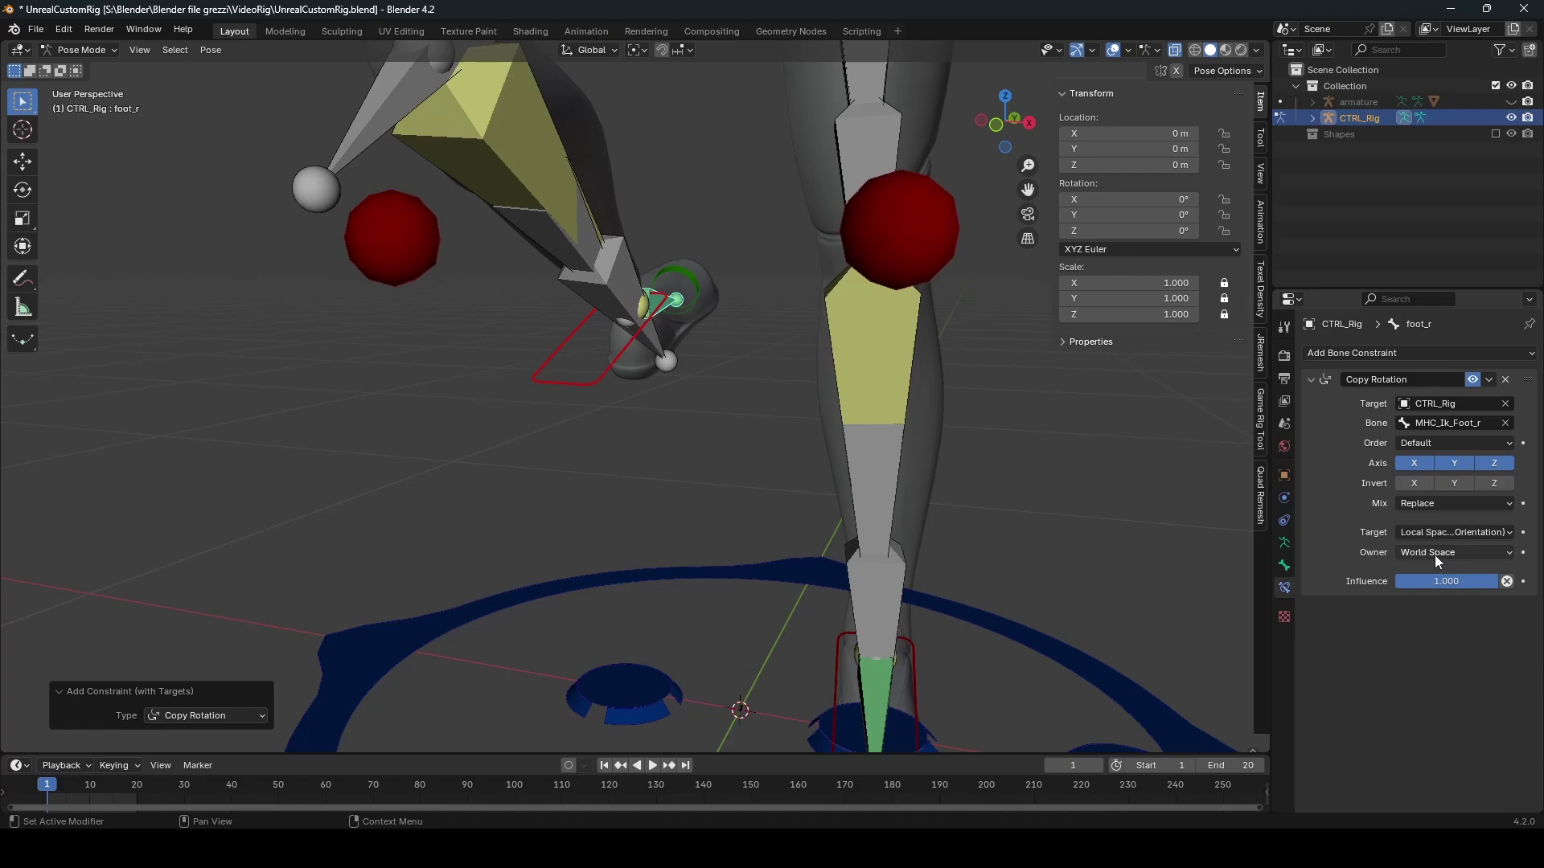
pyautogui.click(1434, 556)
pyautogui.click(1438, 647)
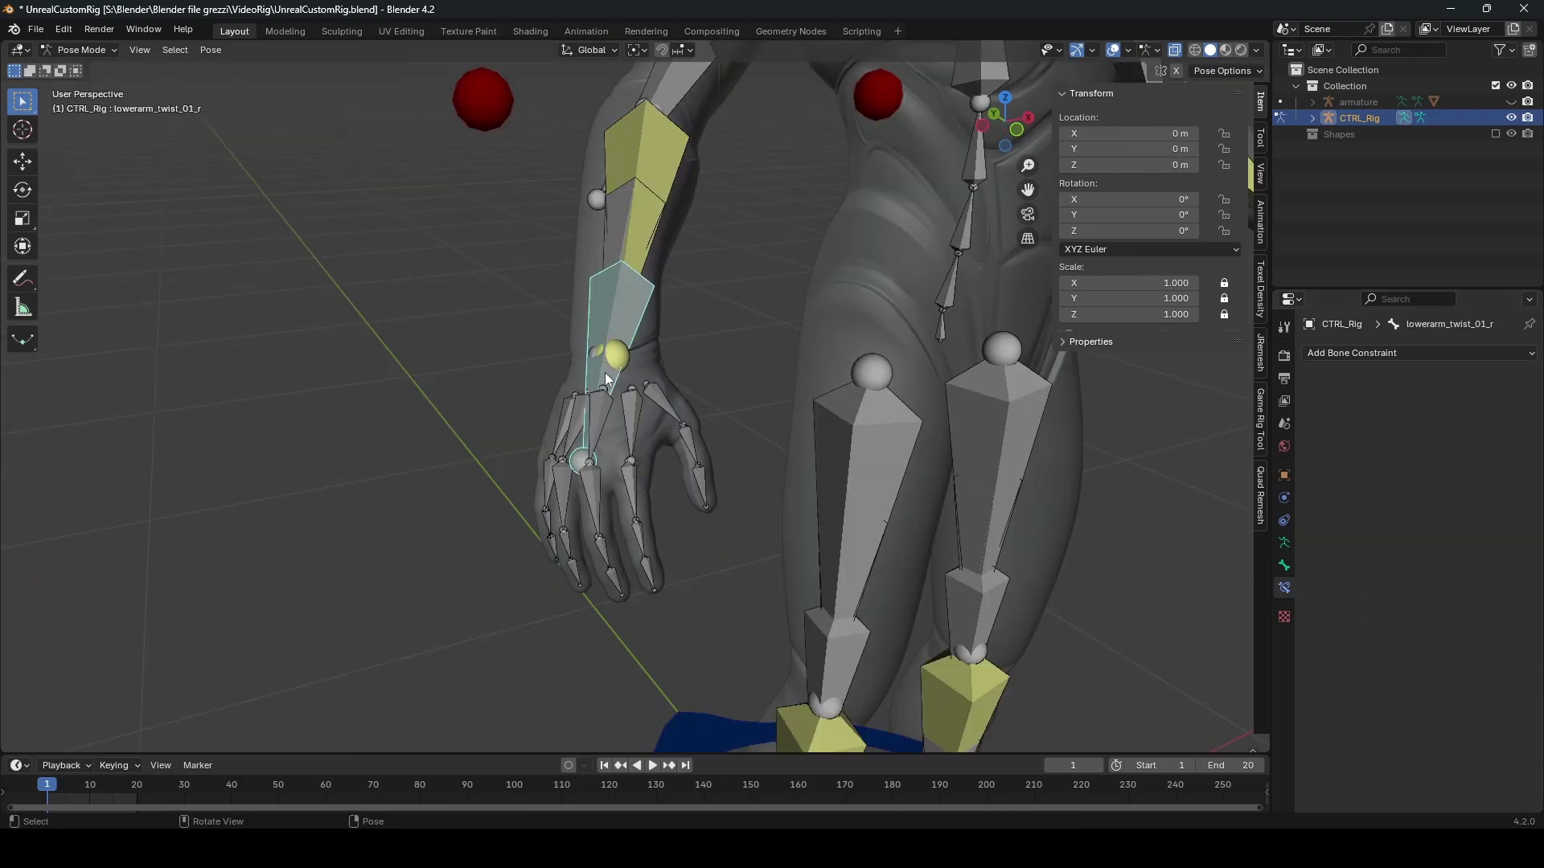
# Step: Hide the lowerarm_twist_01_r bone and give MHC_Hand_Ik_r the circle2_shape custom shape, rotated 90° on X
pyautogui.scroll(1, 602, 440)
pyautogui.press('h')
pyautogui.click(599, 494)
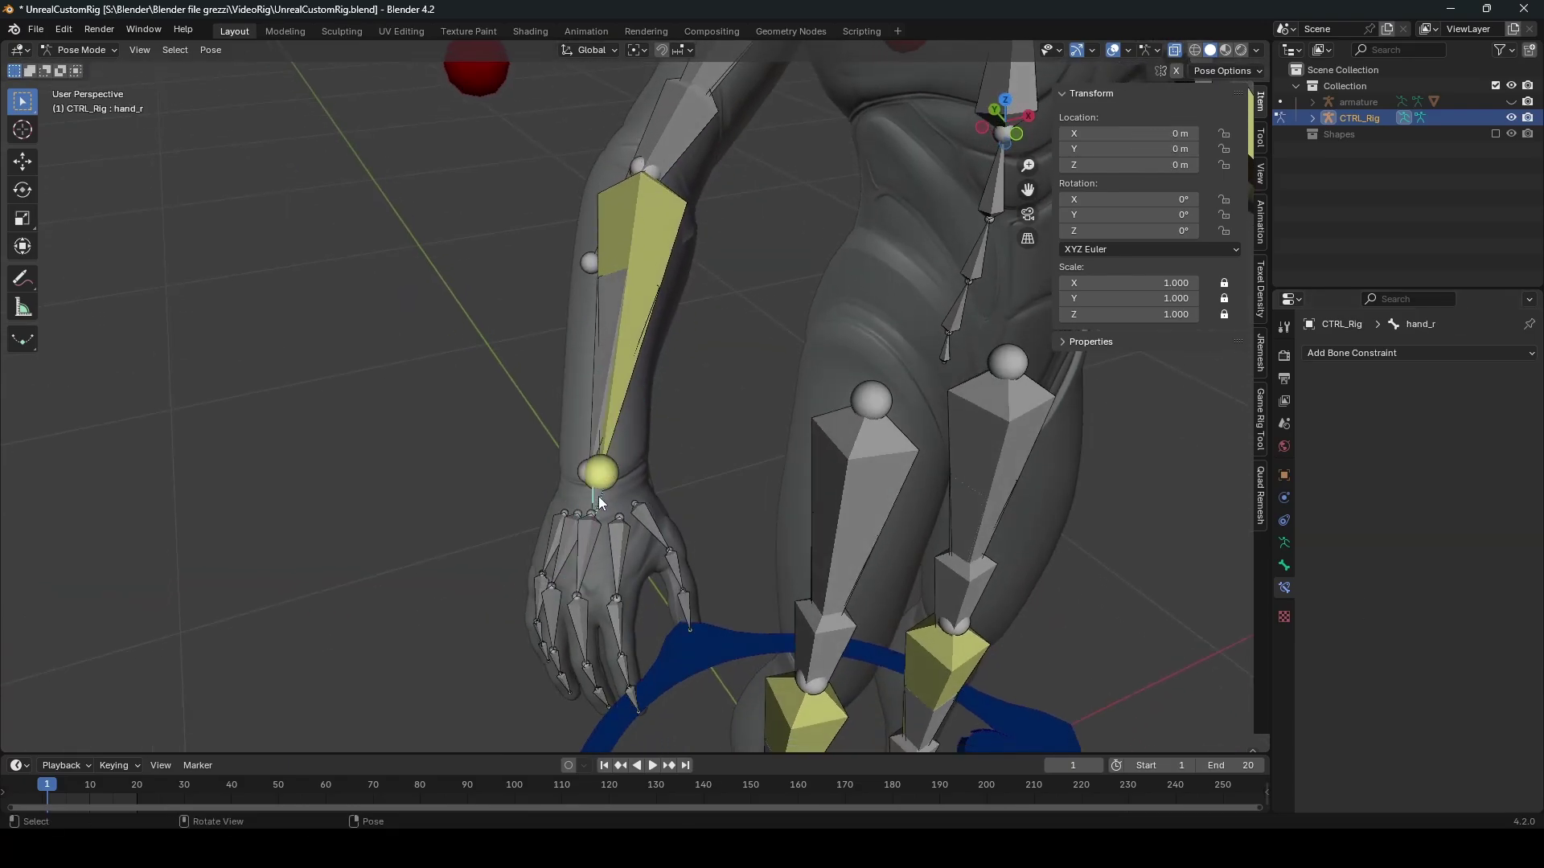
pyautogui.click(1285, 566)
pyautogui.scroll(-10, 1395, 651)
pyautogui.click(1452, 507)
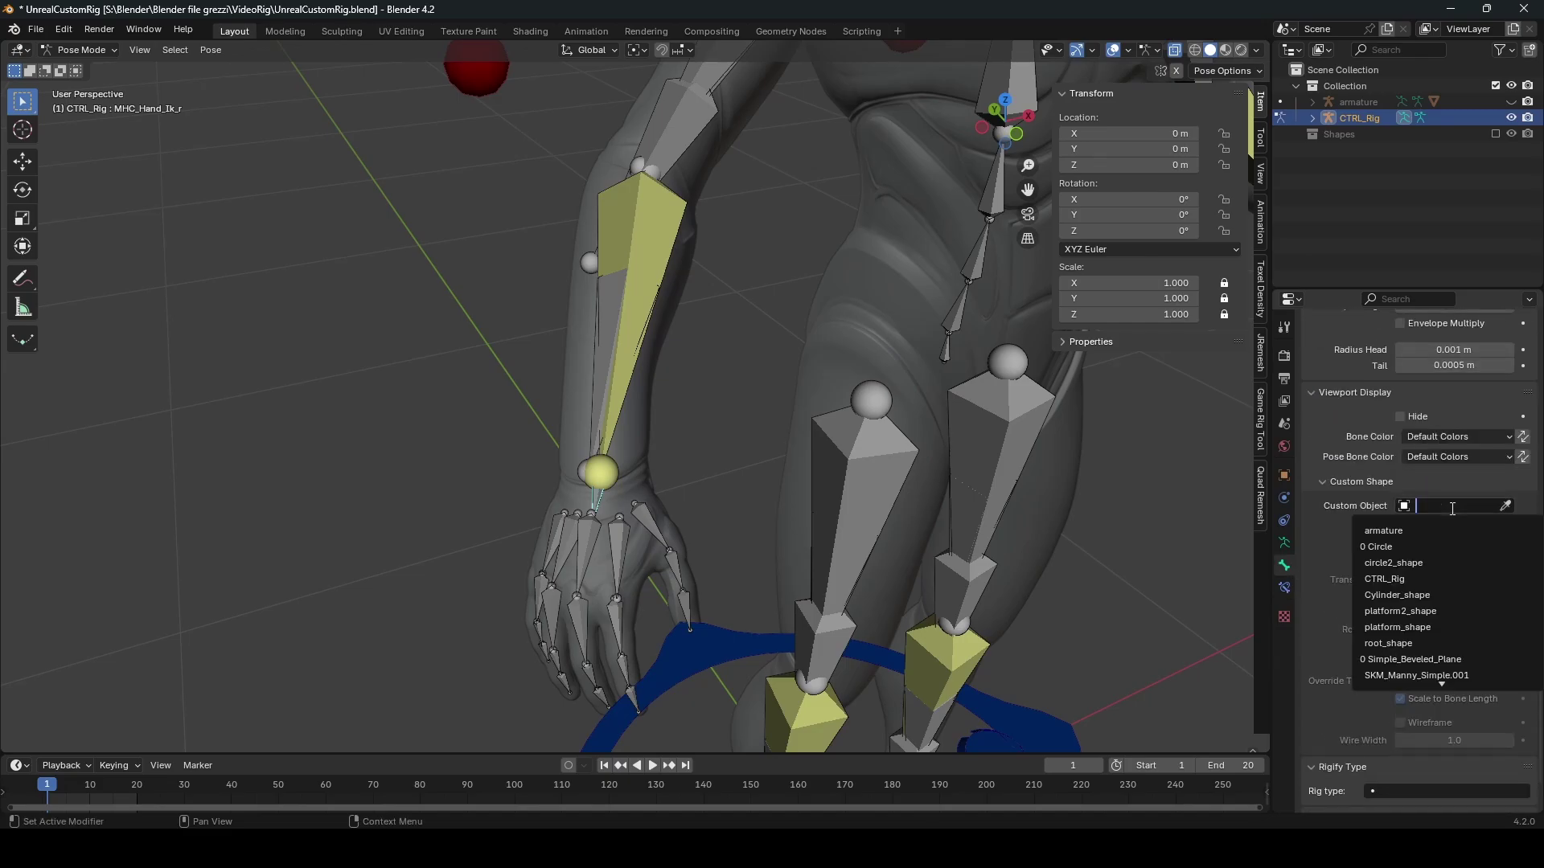
pyautogui.click(1375, 562)
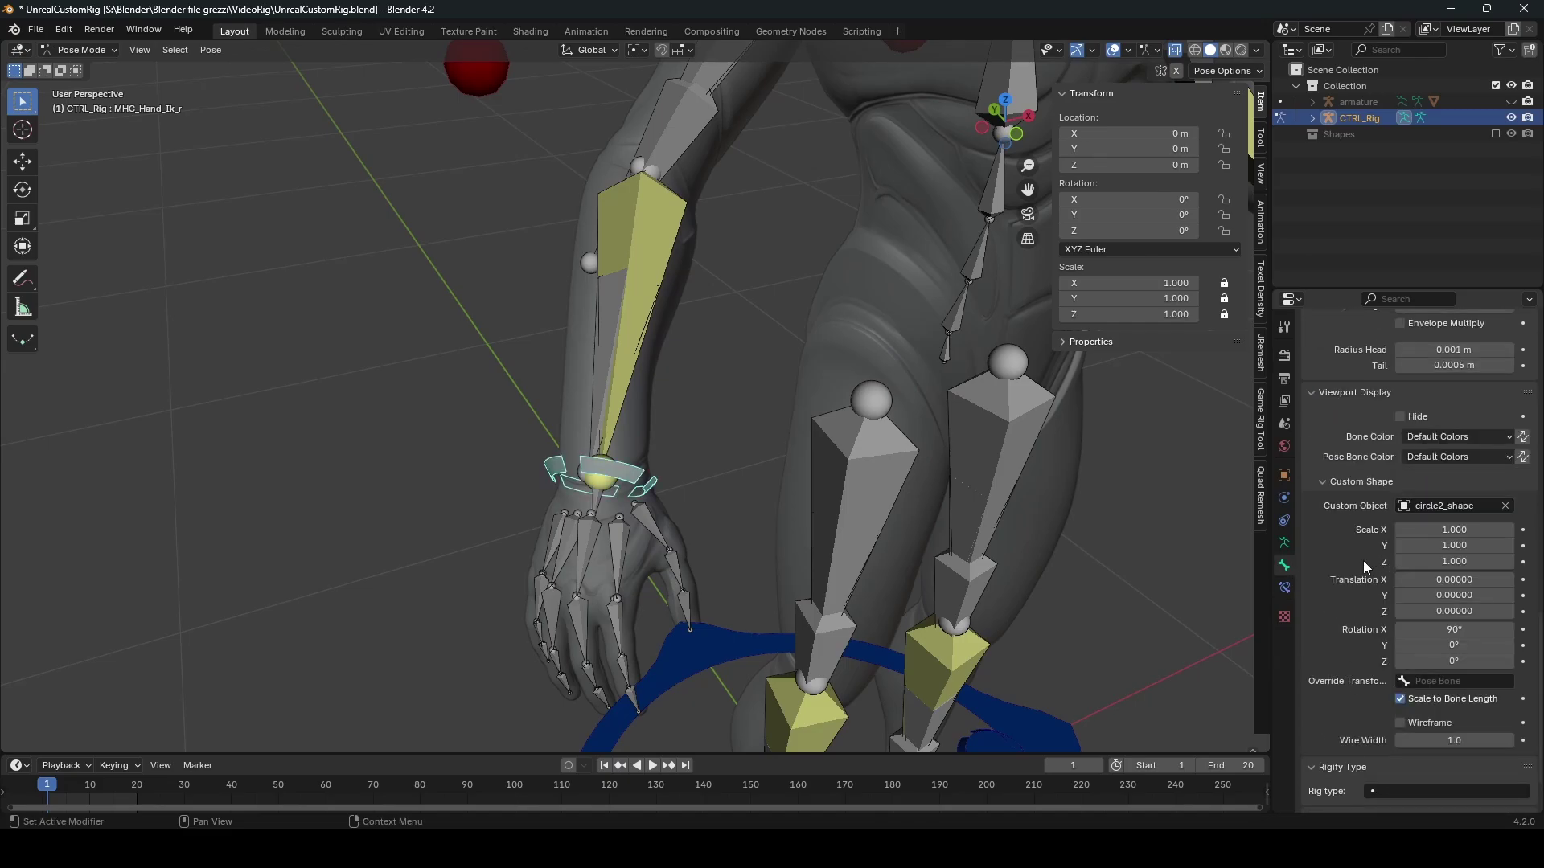
# Step: Set the bone color of MHC_Hand_Ik_r to the red theme color 01
pyautogui.moveTo(921, 515); pyautogui.dragTo(951, 497, button='middle')
pyautogui.click(1452, 436)
pyautogui.click(1299, 473)
# Step: Move the right hand IK control up and away from the body to pose the arm
pyautogui.scroll(-1, 742, 519)
pyautogui.press('g')
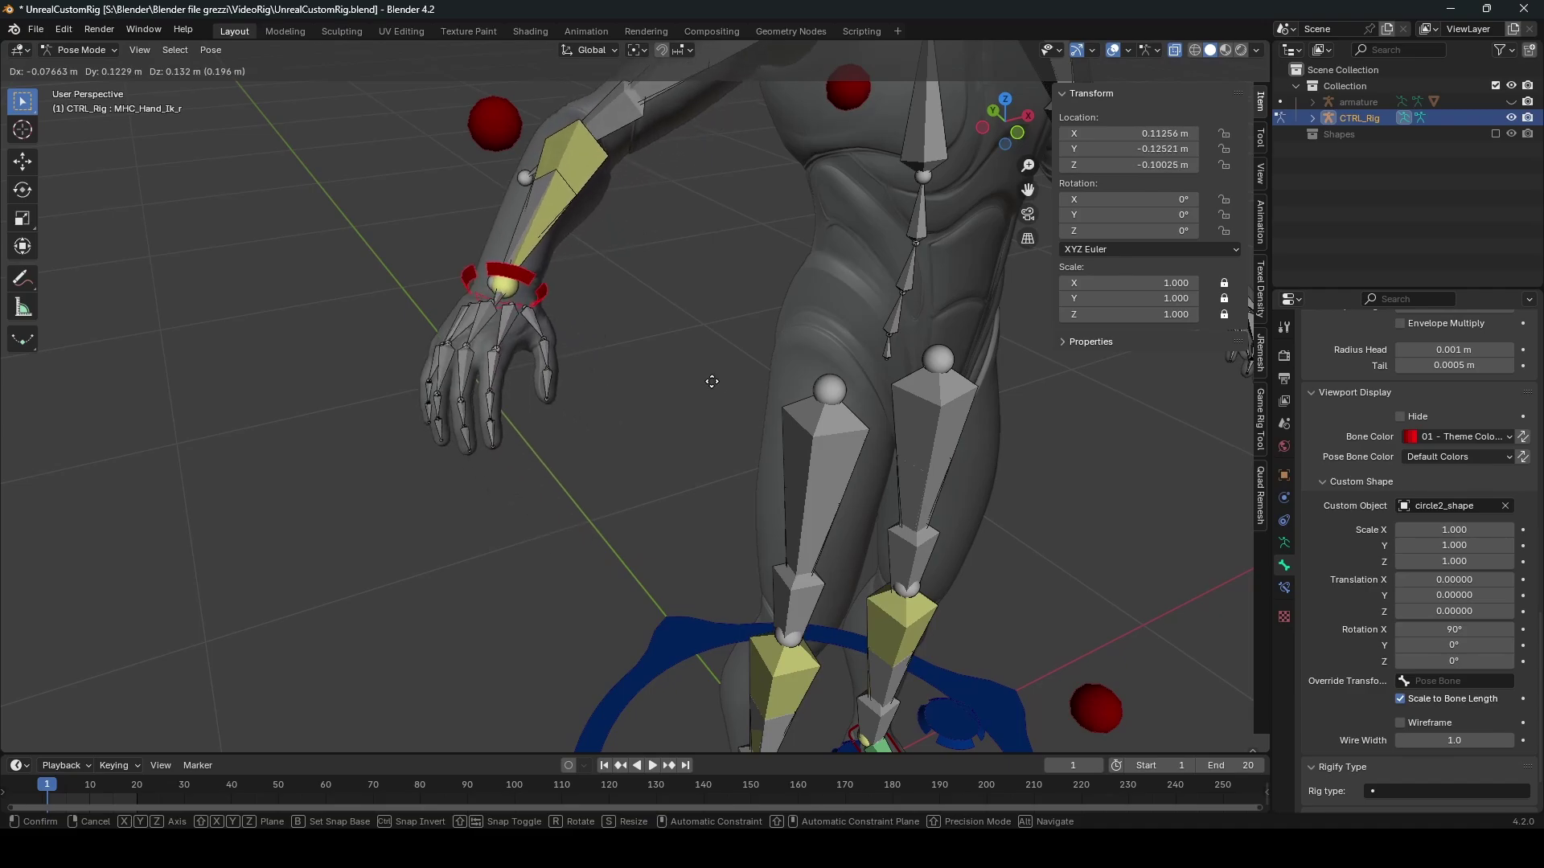
pyautogui.click(606, 297)
# Step: Add a Copy Rotation constraint to the hand_r bone, targeting the MHC_Hand_Ik_r control
pyautogui.keyDown('shift'); pyautogui.moveTo(606, 297); pyautogui.dragTo(804, 459, button='middle'); pyautogui.keyUp('shift')
pyautogui.scroll(3, 629, 398)
pyautogui.click(716, 468)
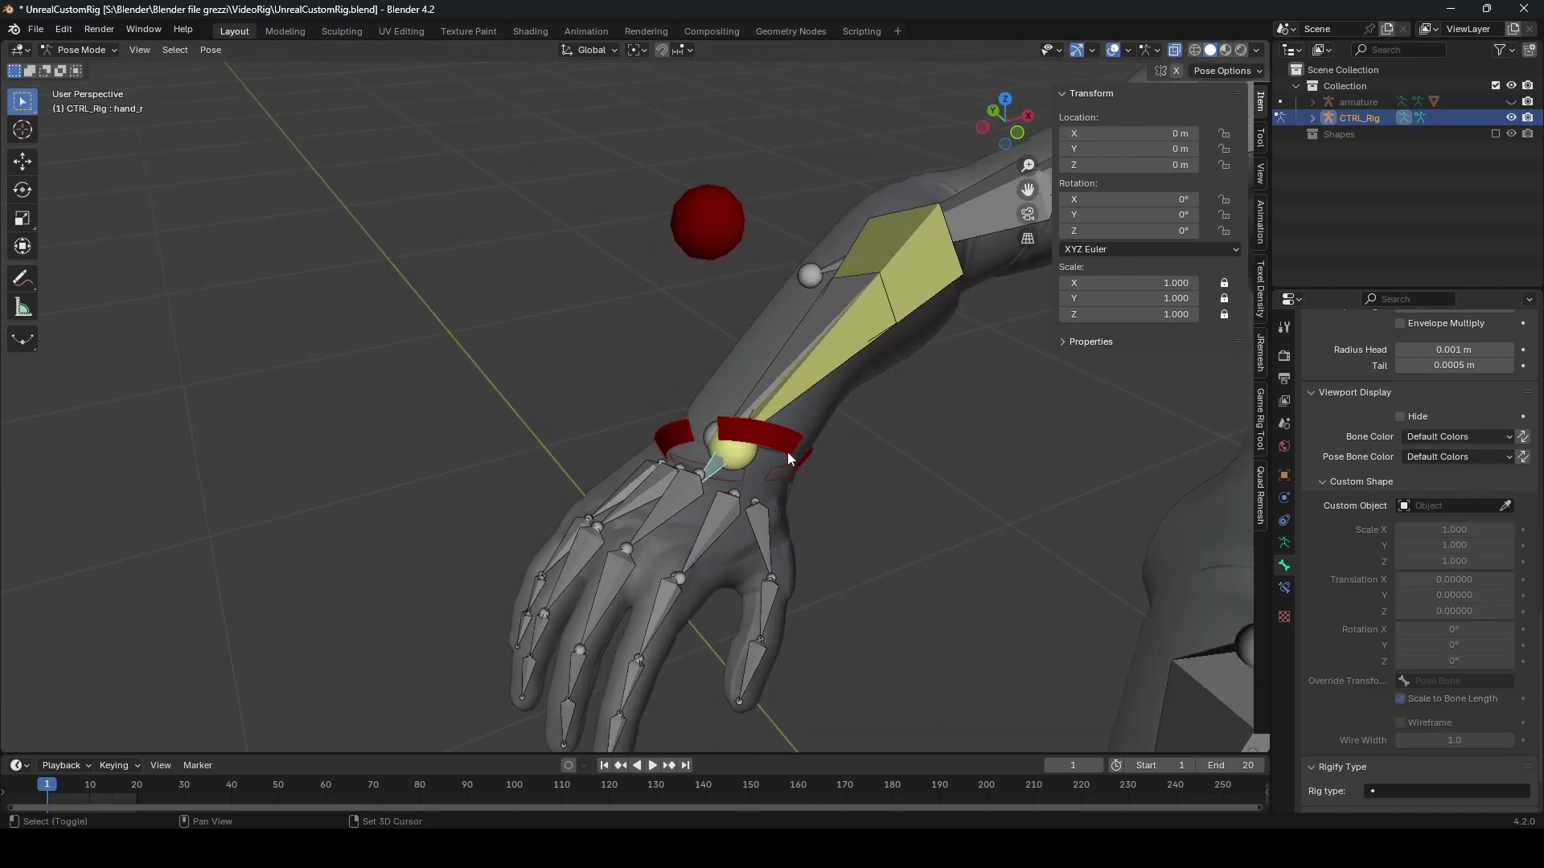
pyautogui.hotkey('shift', 'ctrl', 'c')
pyautogui.click(716, 465)
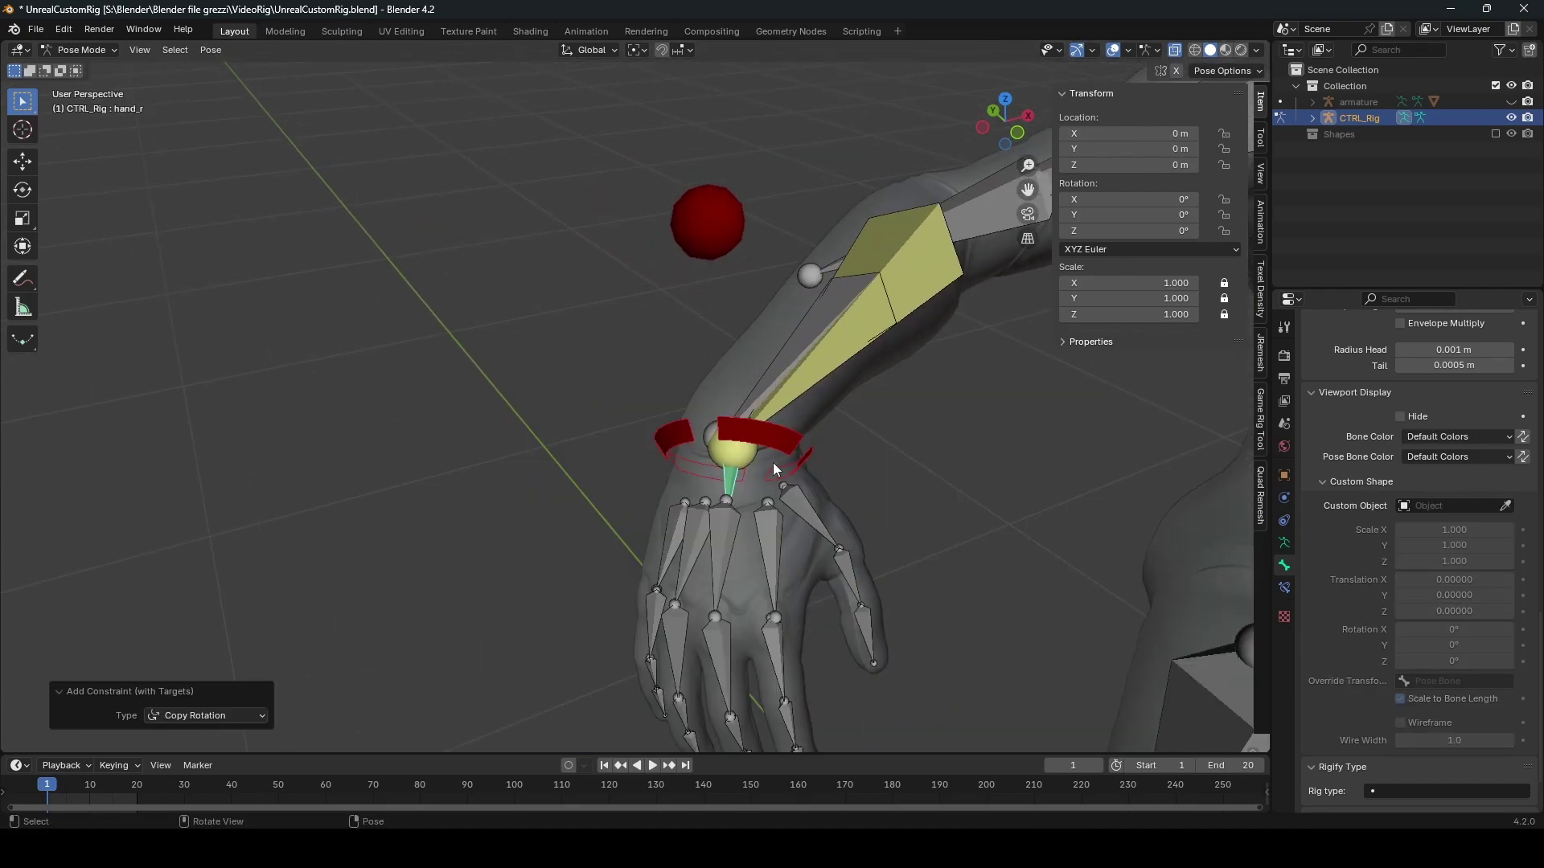
# Step: Set hand_r's Copy Rotation target space to Local Space (Owner Orientation) and its owner space to Local With Parent
pyautogui.click(1282, 588)
pyautogui.click(1467, 533)
pyautogui.click(1427, 644)
pyautogui.click(1439, 553)
pyautogui.click(1426, 629)
pyautogui.scroll(-4, 712, 443)
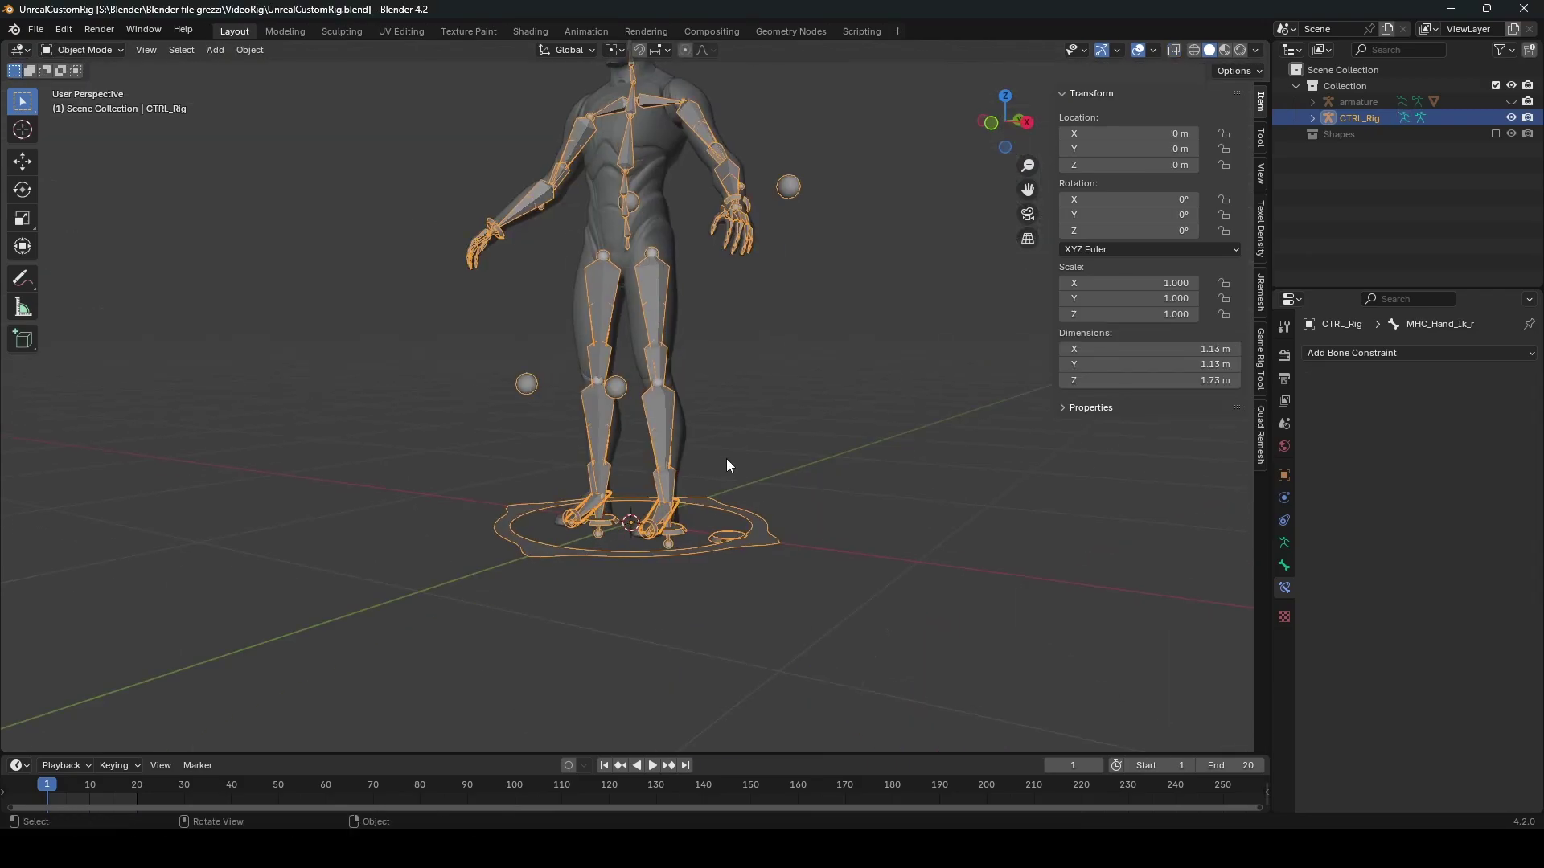
# Step: Switch to Pose Mode and add a Copy Rotation constraint to calf_twist_01_l, targeting MHC_Ik_Foot_l
pyautogui.scroll(5, 724, 459)
pyautogui.hotkey('ctrl', 'Tab')
pyautogui.scroll(3, 684, 450)
pyautogui.click(684, 438)
pyautogui.moveTo(683, 435)
pyautogui.mouseDown(button='middle')
pyautogui.moveTo(735, 397)
pyautogui.moveTo(669, 403)
pyautogui.moveTo(708, 426)
pyautogui.mouseUp(button='middle')
pyautogui.click(650, 466)
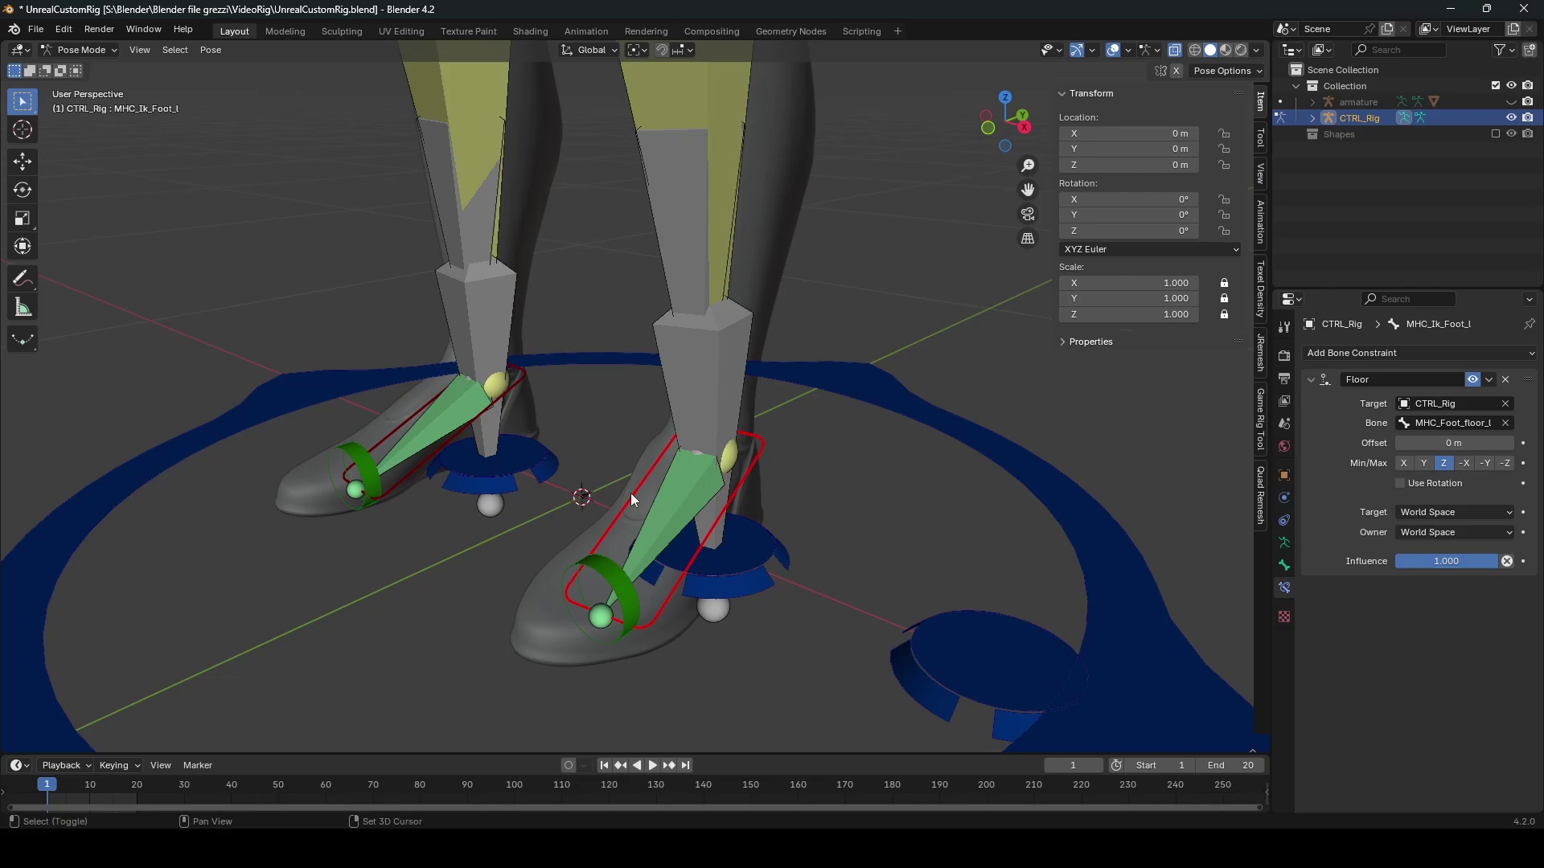
pyautogui.click(745, 363)
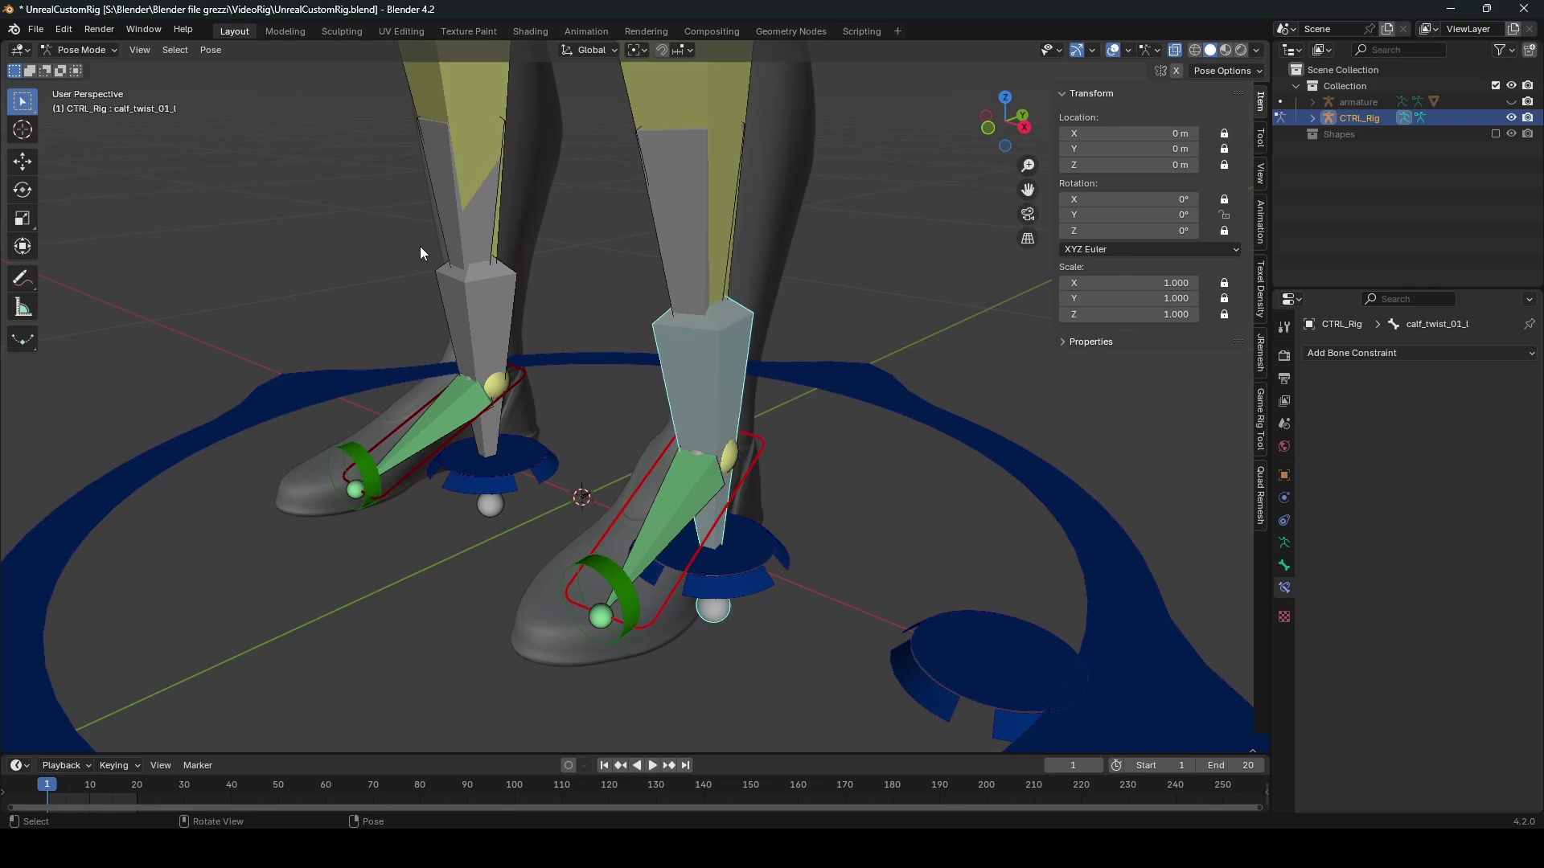
pyautogui.hotkey('shift', 'ctrl', 'c')
pyautogui.click(808, 447)
# Step: Limit calf_twist_01_l's Copy Rotation to the Y axis, with target Local Space (Owner Orientation) and owner Local With Parent
pyautogui.moveTo(808, 447); pyautogui.dragTo(904, 468, button='middle')
pyautogui.click(1414, 463)
pyautogui.click(1493, 463)
pyautogui.click(1406, 524)
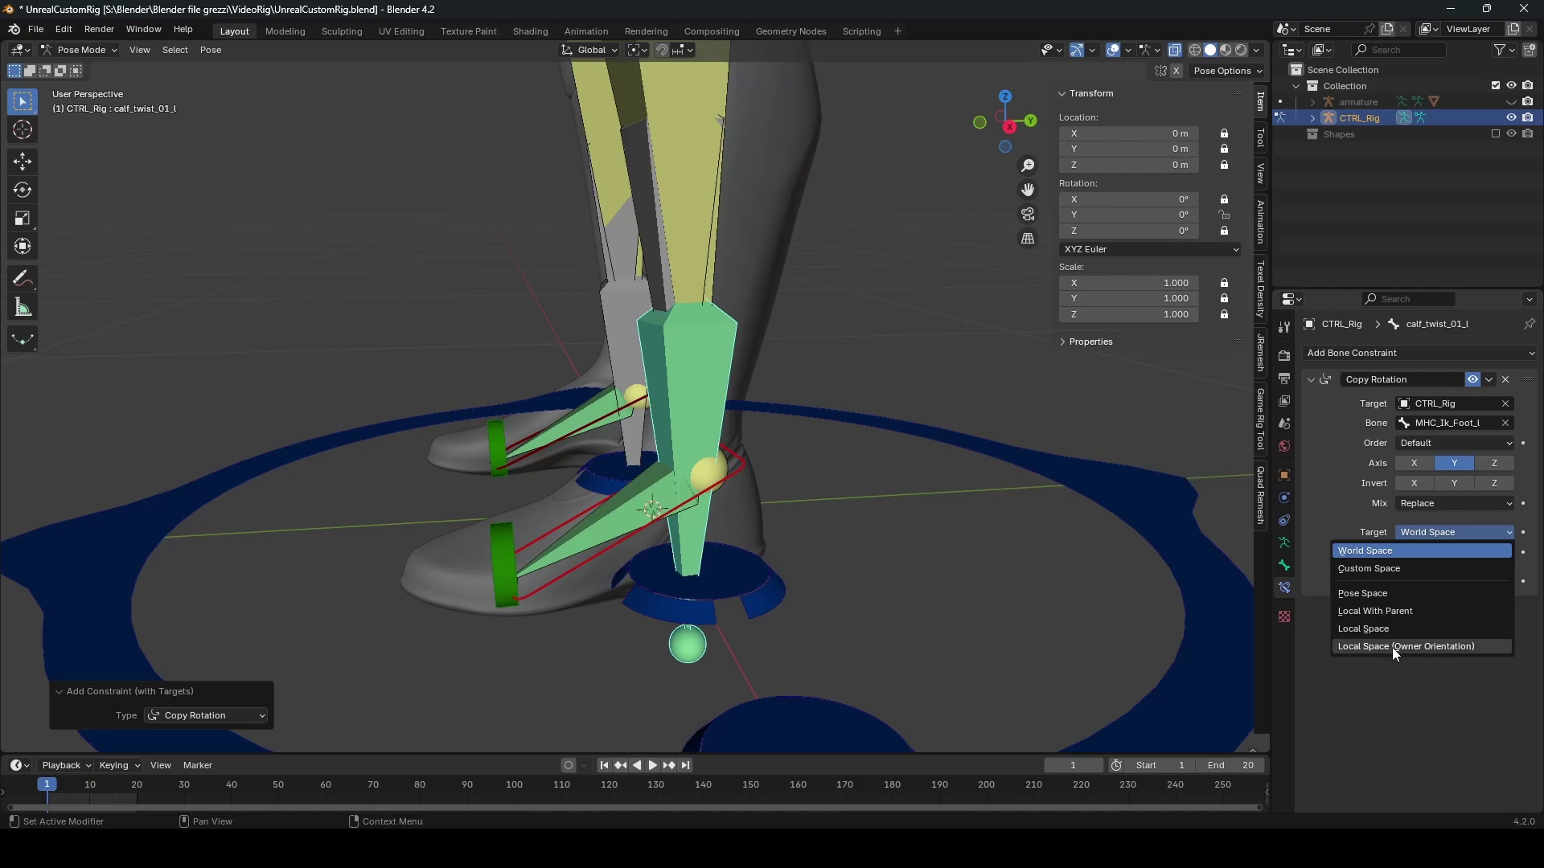
pyautogui.click(1392, 646)
pyautogui.click(1415, 551)
pyautogui.click(1439, 631)
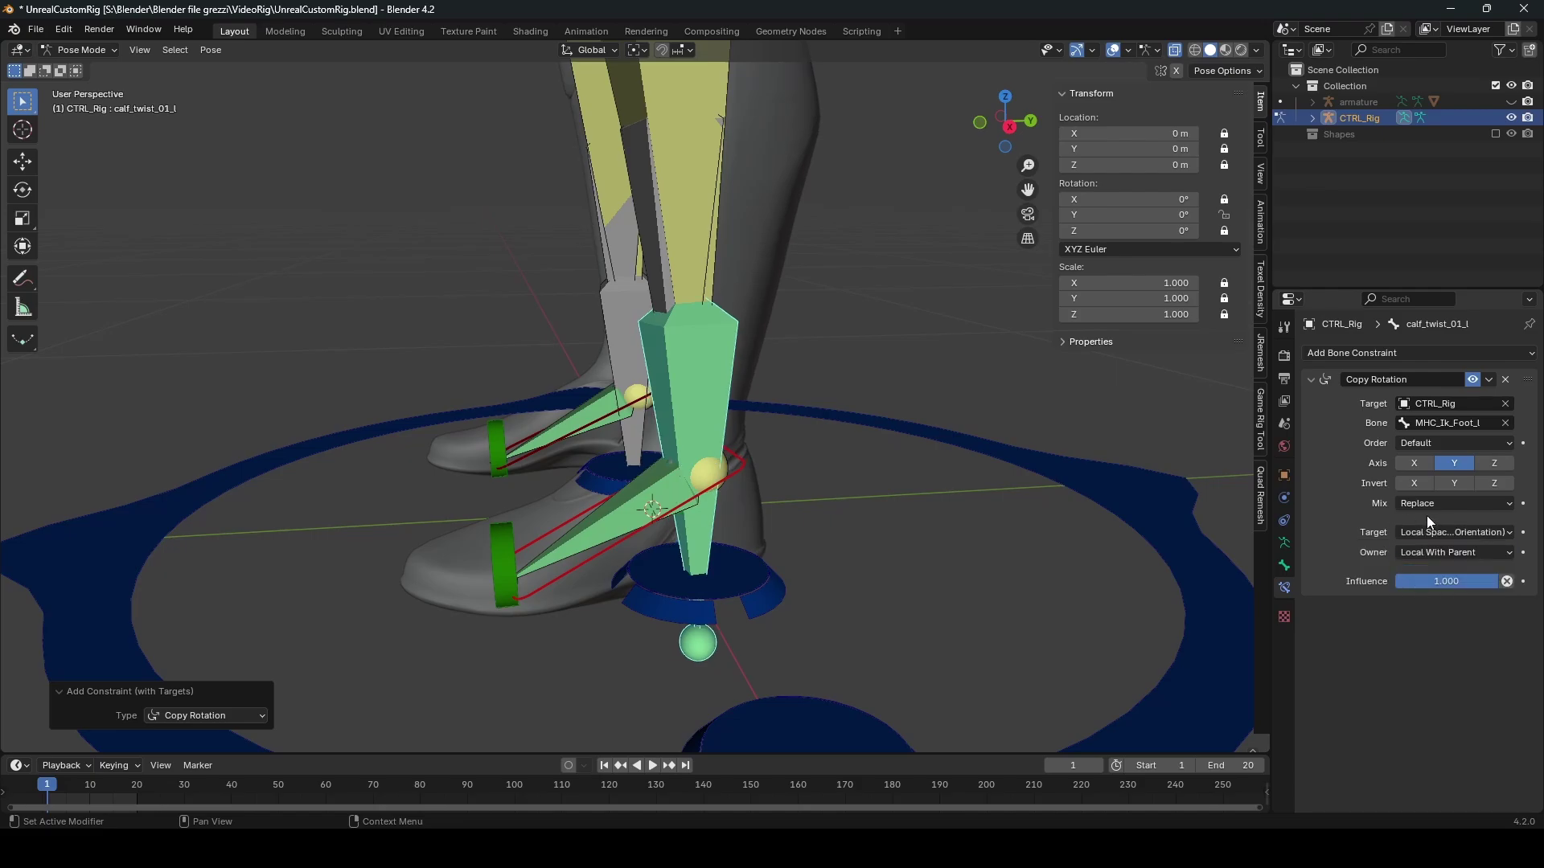
pyautogui.moveTo(885, 466); pyautogui.dragTo(809, 446, button='middle')
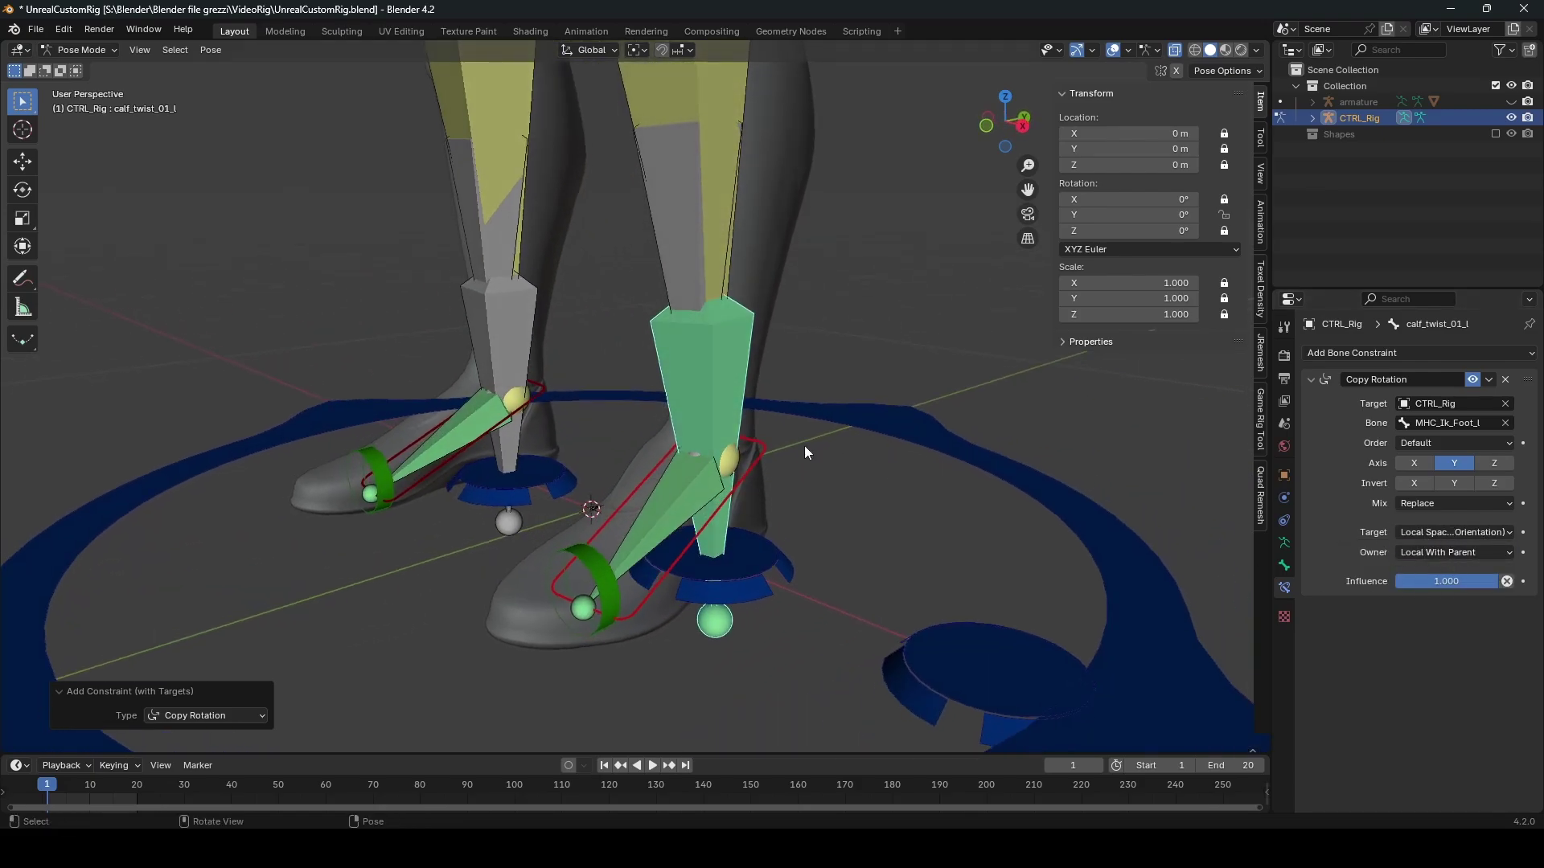
# Step: Rotate the left foot IK control about the global Z axis to test the calf twist
pyautogui.click(794, 451)
pyautogui.press('r')
pyautogui.press('z')
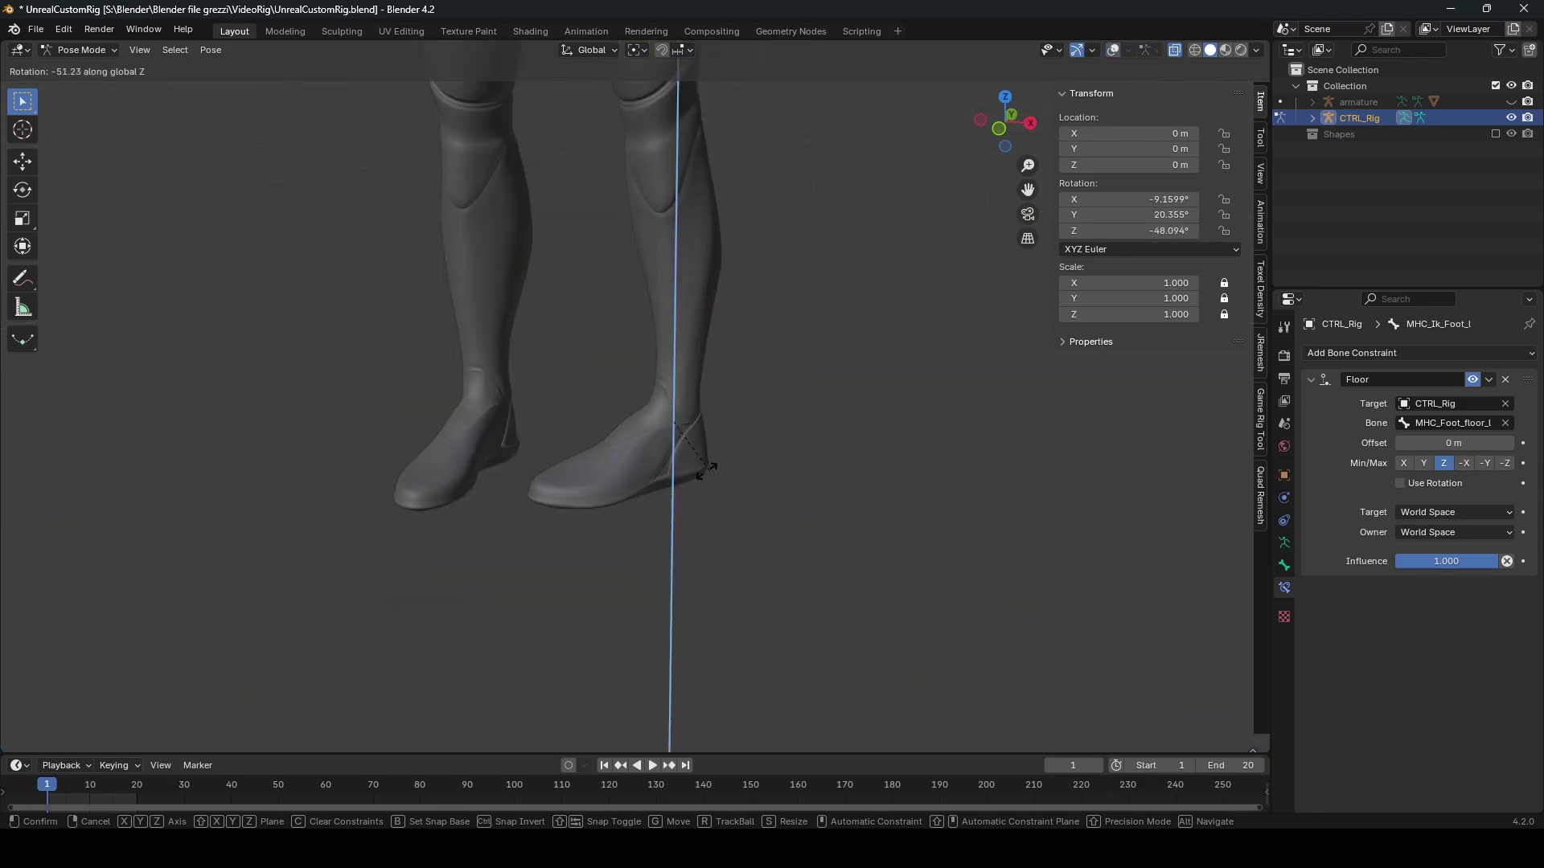
# Step: Set the influence of calf_twist_01_l's Copy Rotation constraint to 0.7
pyautogui.click(1411, 581)
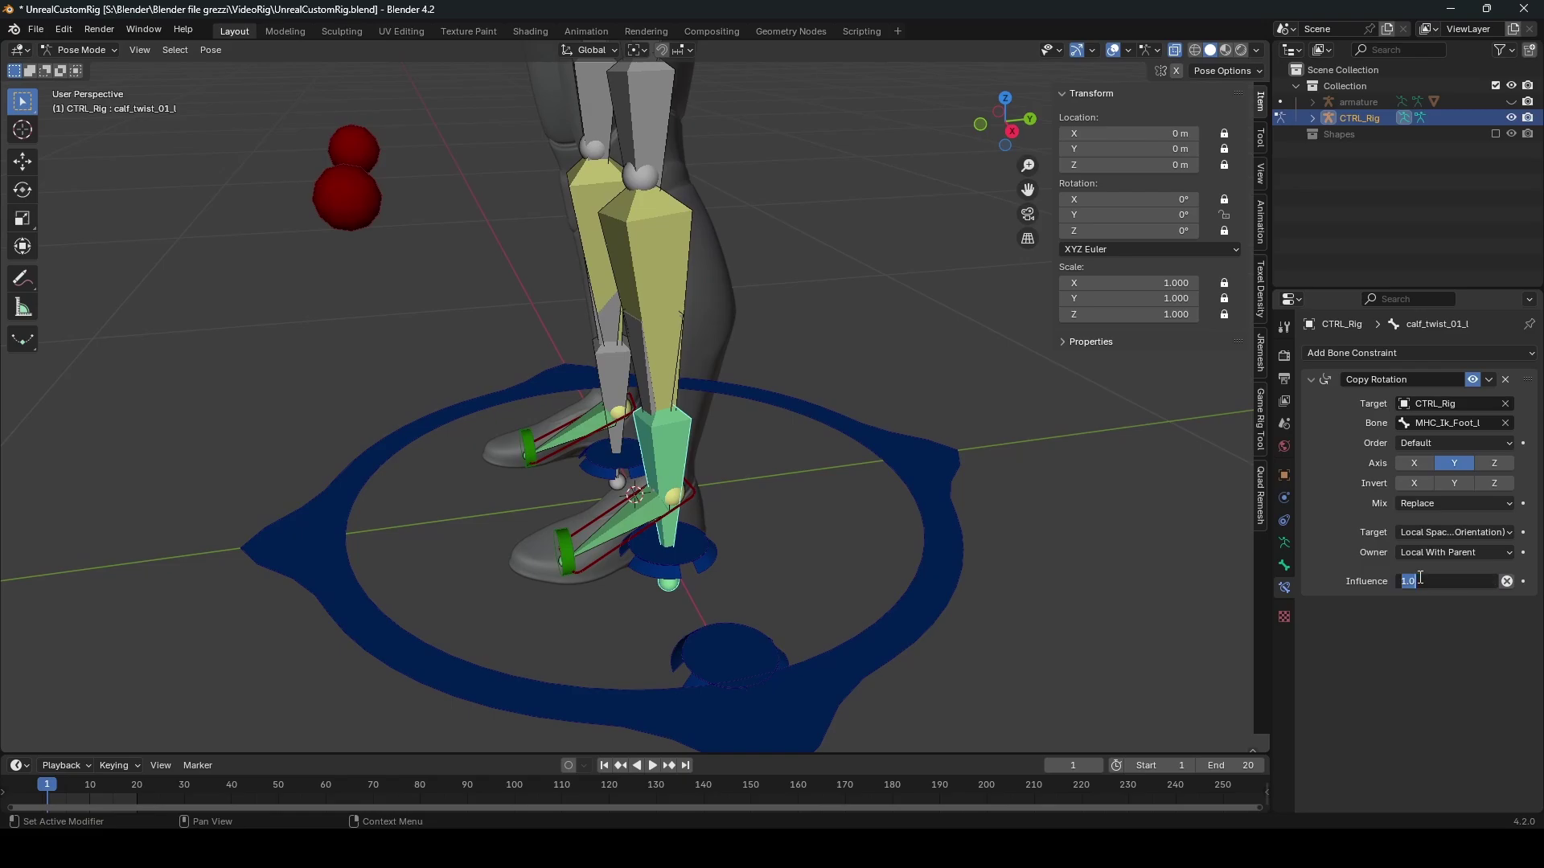
pyautogui.scroll(3, 817, 439)
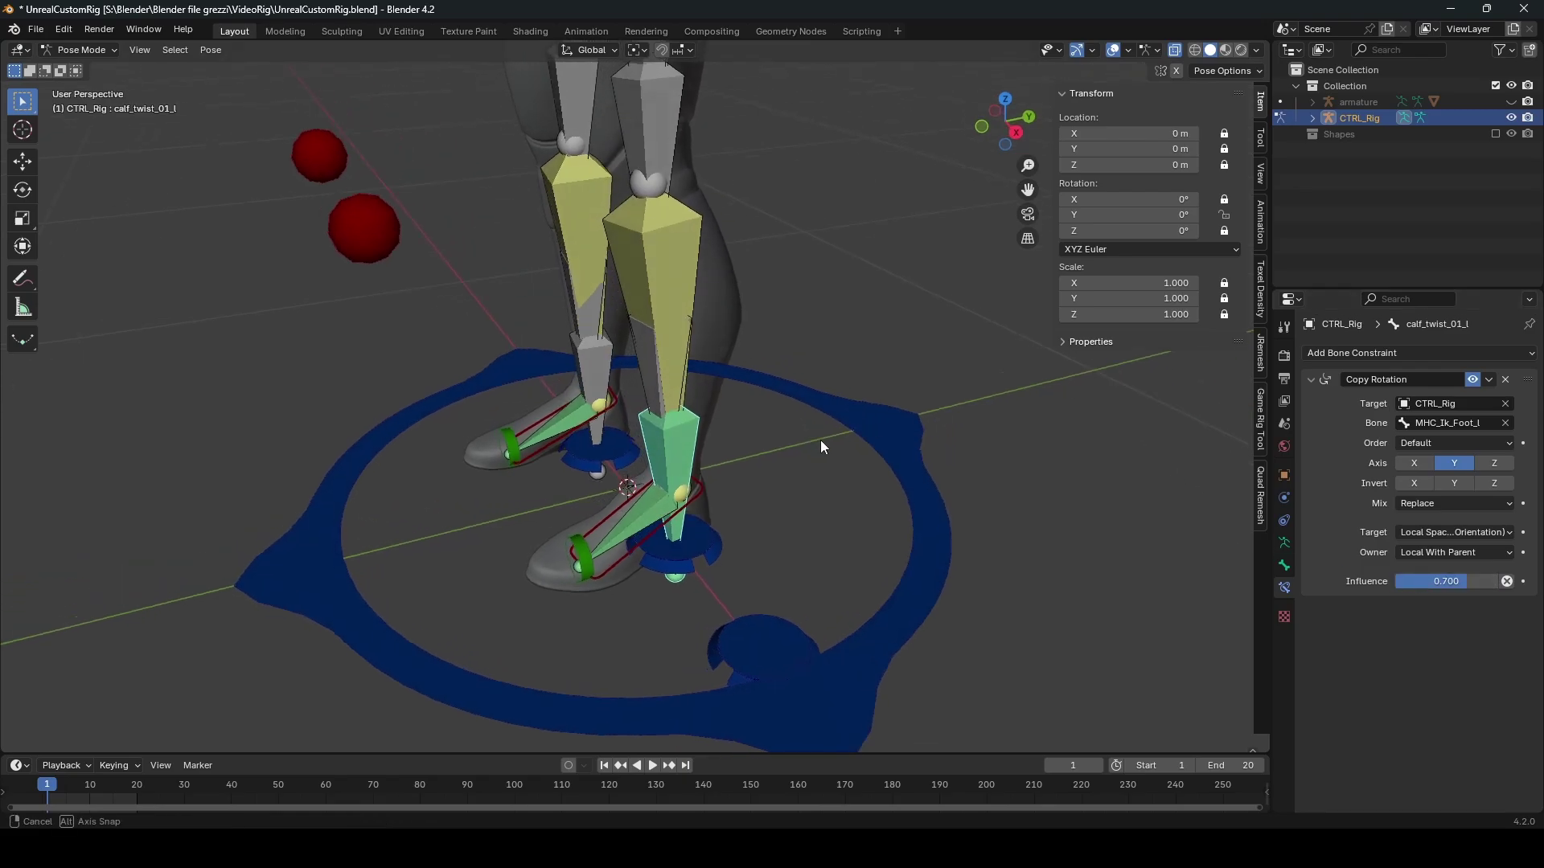
# Step: Add a Copy Rotation constraint to calf_twist_02_l, targeting calf_twist_01_l
pyautogui.click(661, 355)
pyautogui.moveTo(687, 405); pyautogui.dragTo(581, 399, button='middle')
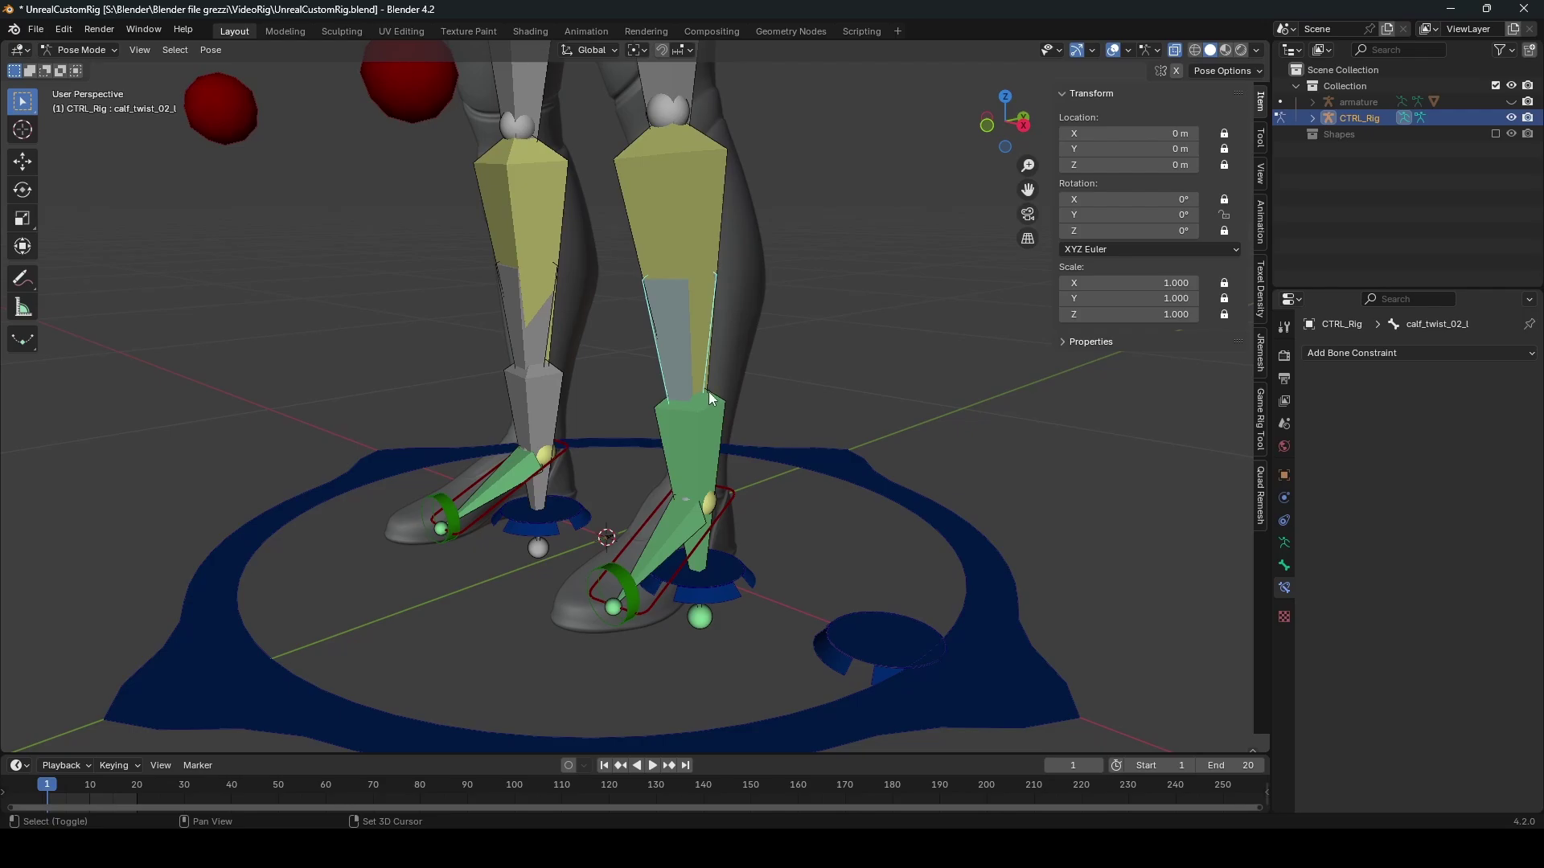
pyautogui.keyDown('shift'); pyautogui.click(711, 388); pyautogui.keyUp('shift')
pyautogui.hotkey('shift', 'ctrl', 'c')
pyautogui.click(1090, 472)
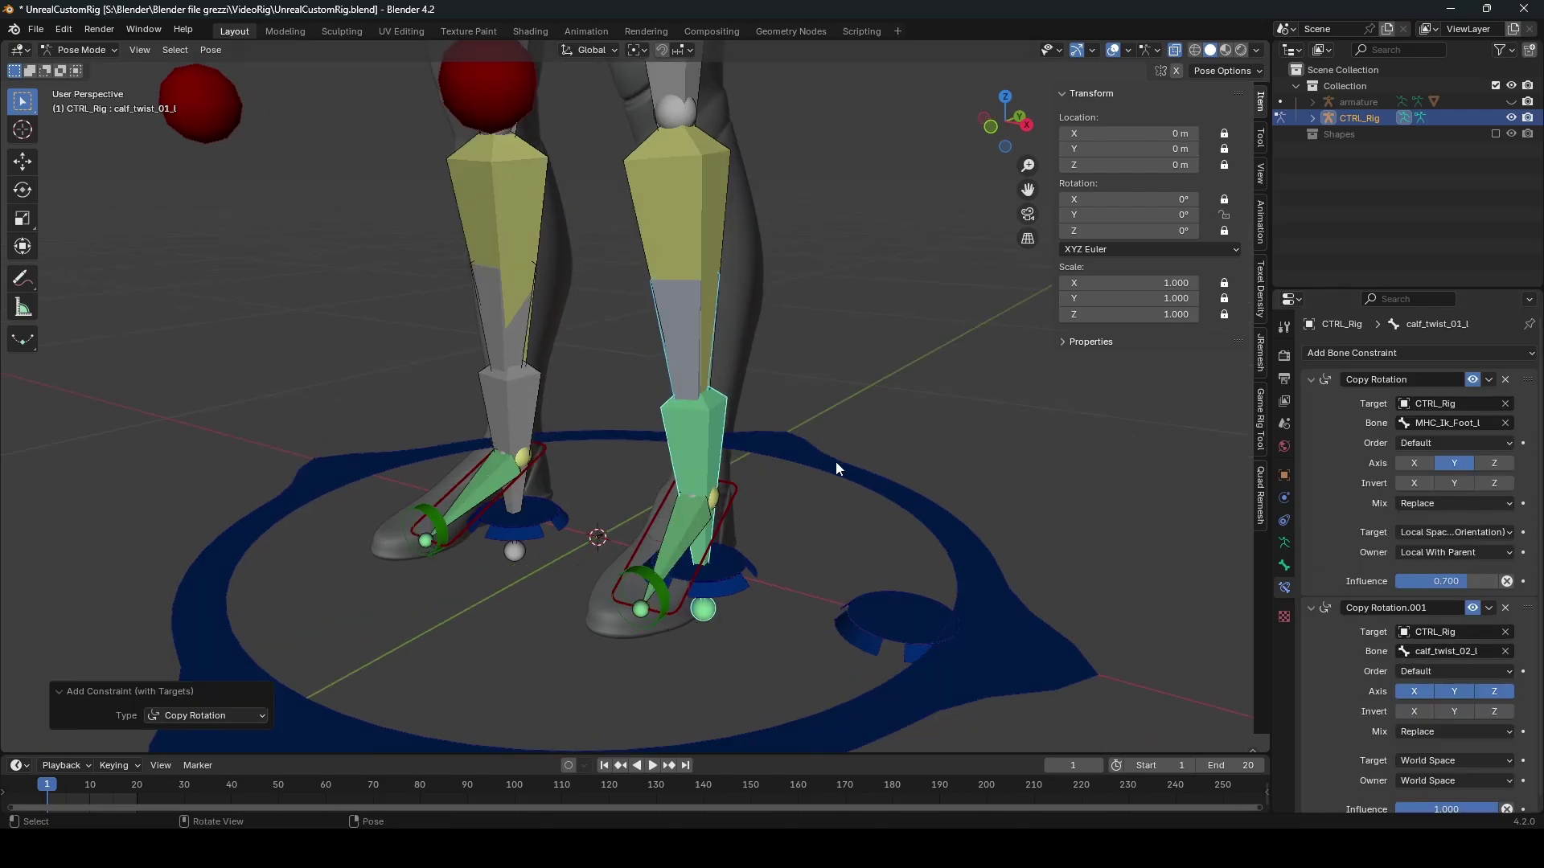
pyautogui.hotkey('ctrl', 'z')
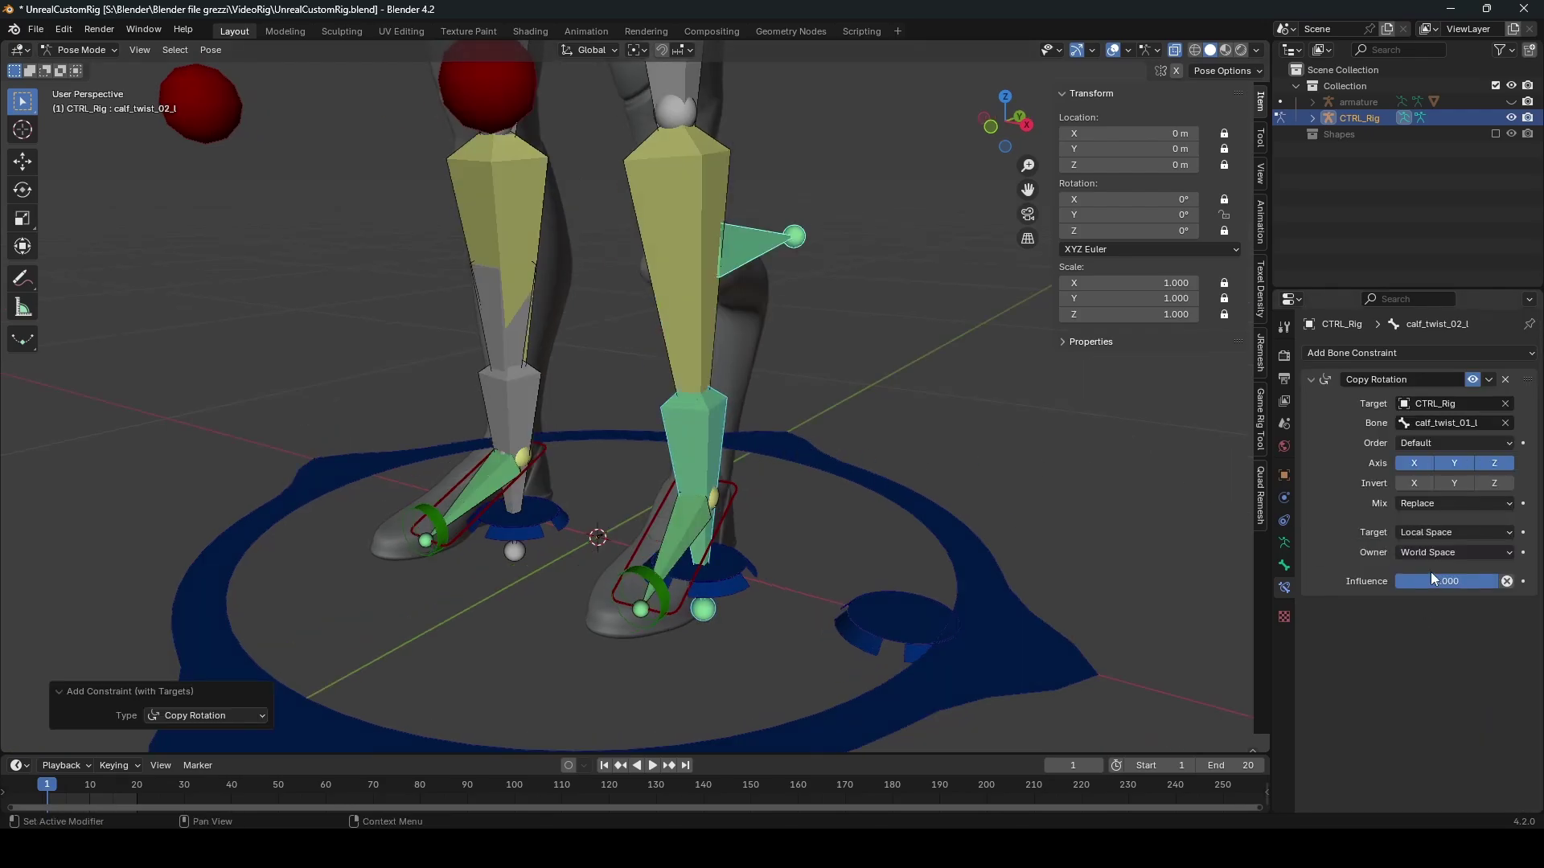
# Step: Limit calf_twist_02_l's Copy Rotation to the Y axis, with Local Space for target and owner and mix After Original
pyautogui.click(1431, 553)
pyautogui.click(1425, 645)
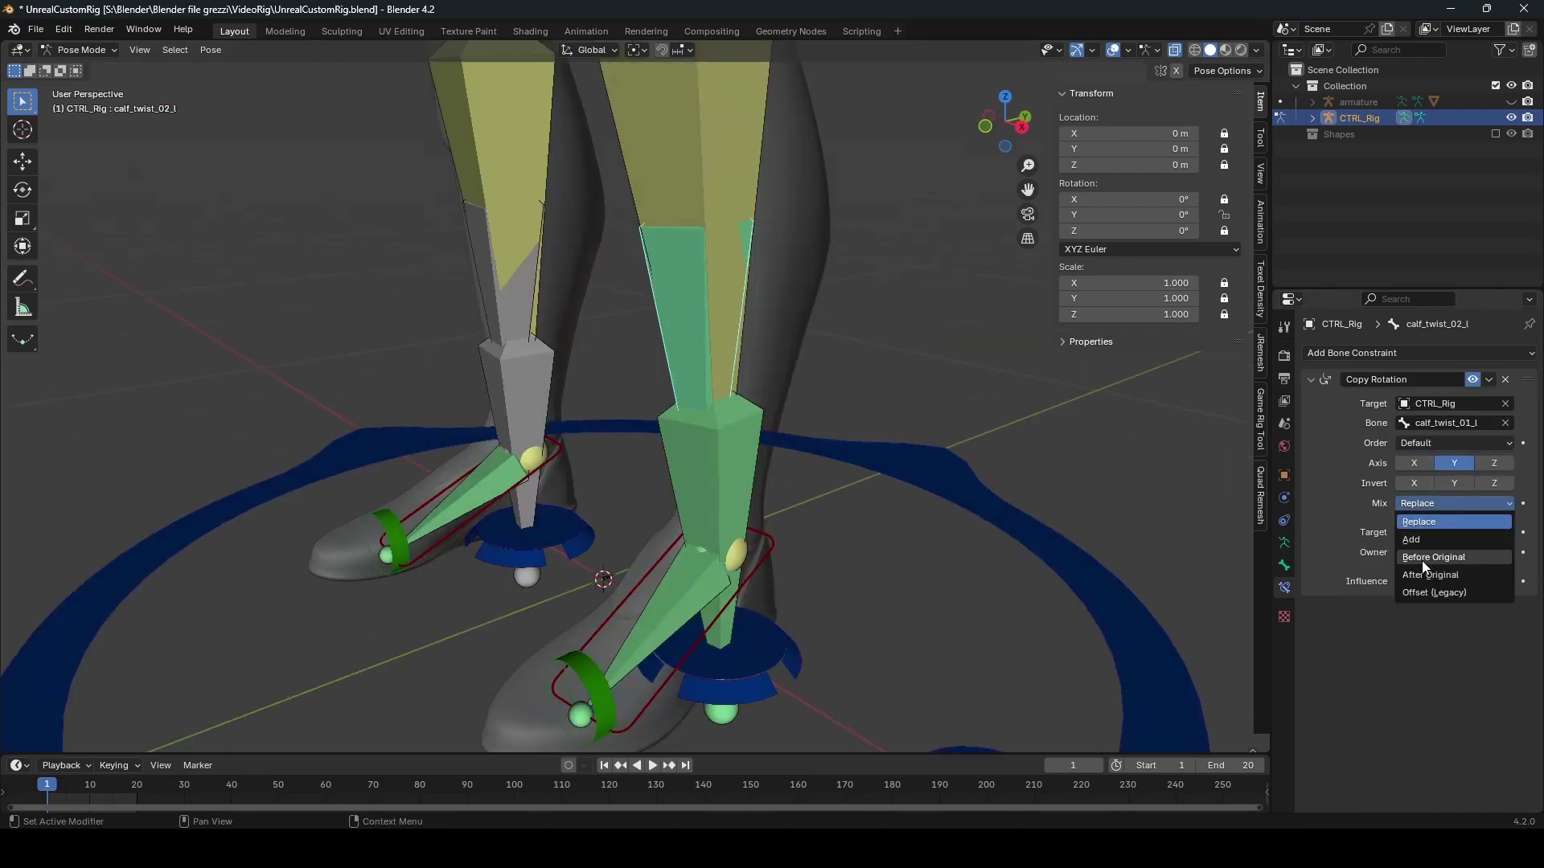
pyautogui.click(1422, 573)
# Step: Set the mix mode of calf_twist_01_l's Copy Rotation constraint to After Original
pyautogui.click(740, 489)
pyautogui.click(1416, 532)
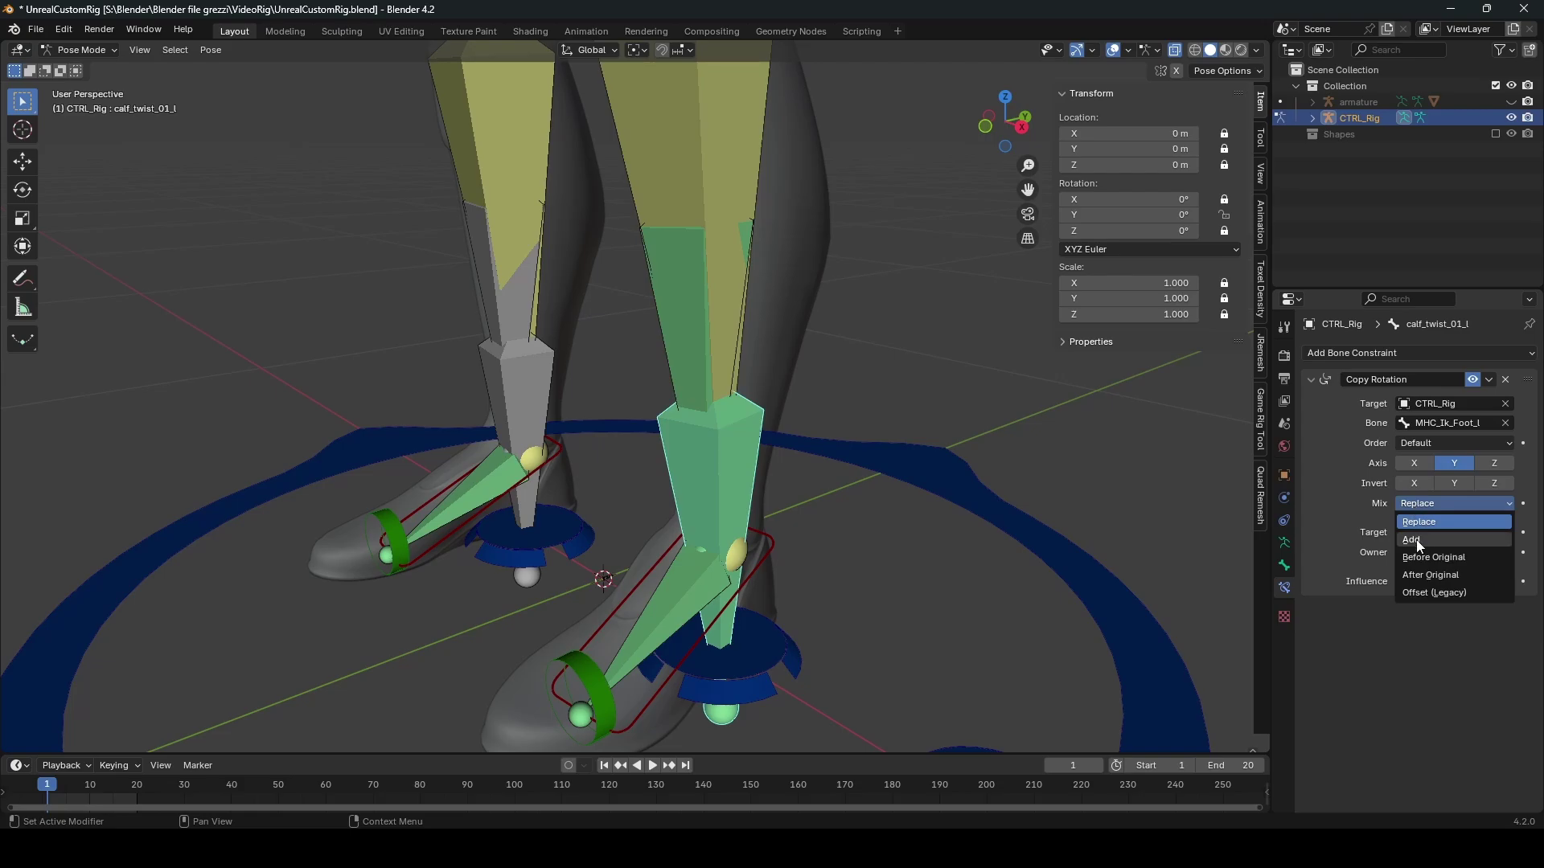
pyautogui.click(1417, 571)
# Step: Set the influence of calf_twist_02_l's Copy Rotation constraint to 0.4
pyautogui.click(695, 333)
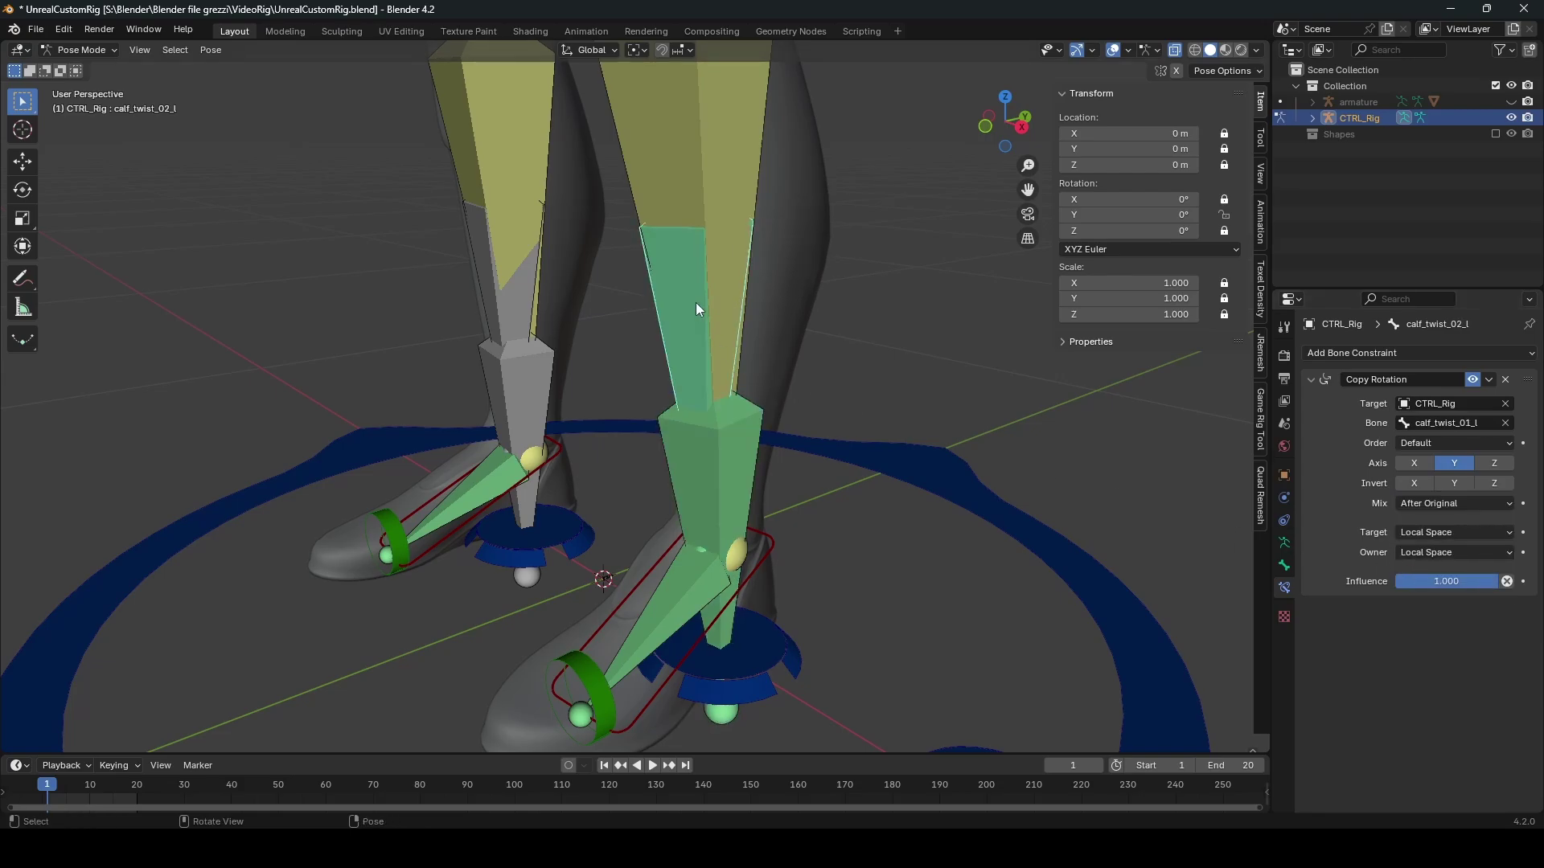
pyautogui.press('Return')
pyautogui.click(1476, 580)
pyautogui.write('.4')
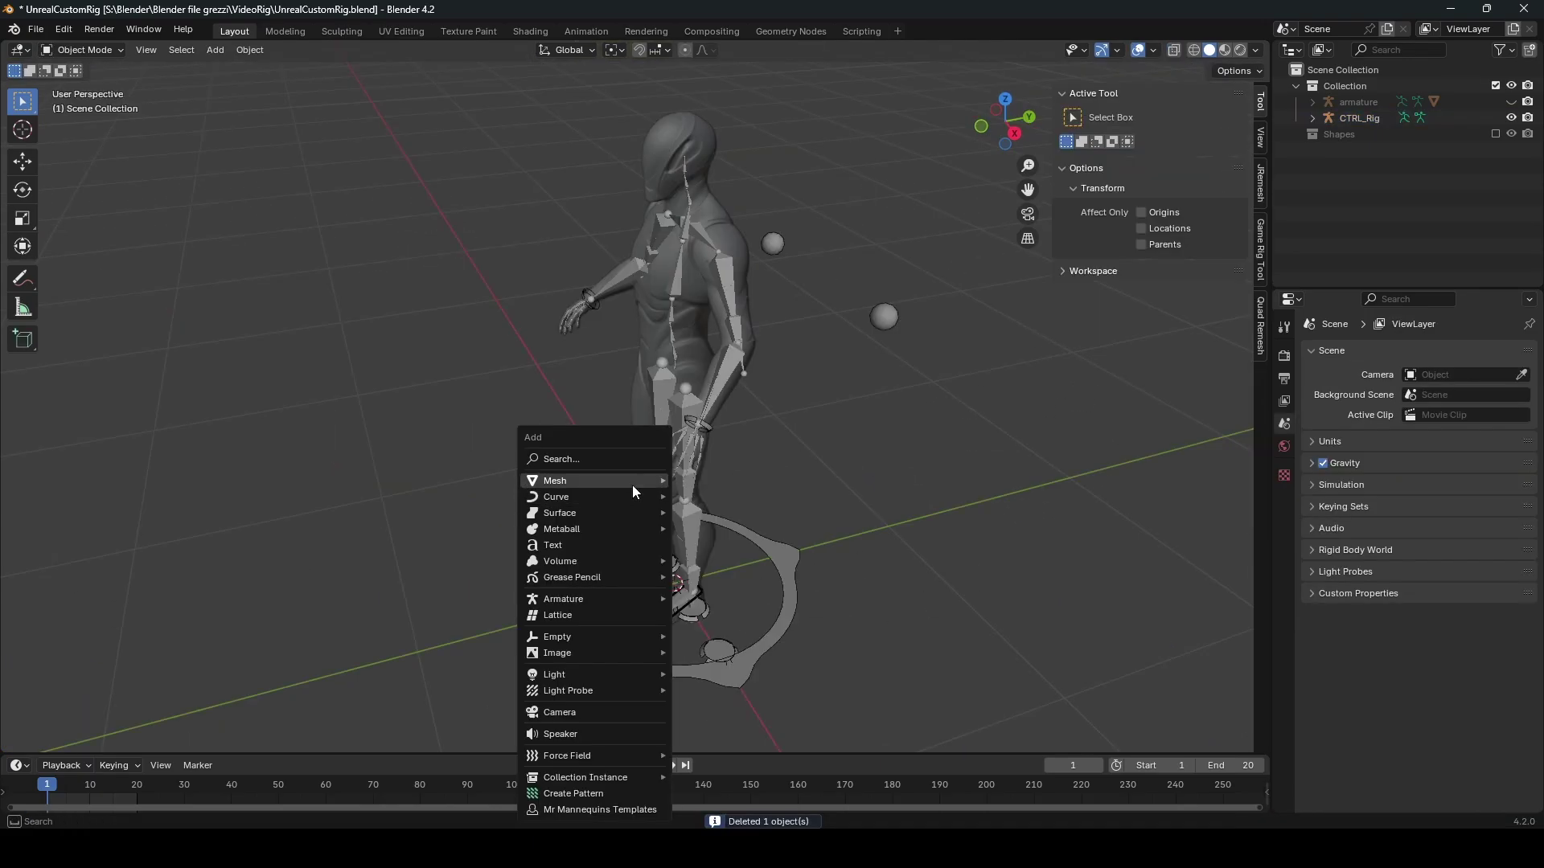
# Step: Add a mesh circle, enter Edit Mode and isolate it in local view from the right side
pyautogui.moveTo(648, 480)
pyautogui.click(725, 525)
pyautogui.scroll(-4, 755, 523)
pyautogui.moveTo(683, 499); pyautogui.dragTo(813, 504, button='middle')
pyautogui.scroll(3, 813, 504)
pyautogui.press('Tab')
pyautogui.press('KP_Divide')
pyautogui.press('KP_7')
pyautogui.press('KP_3')
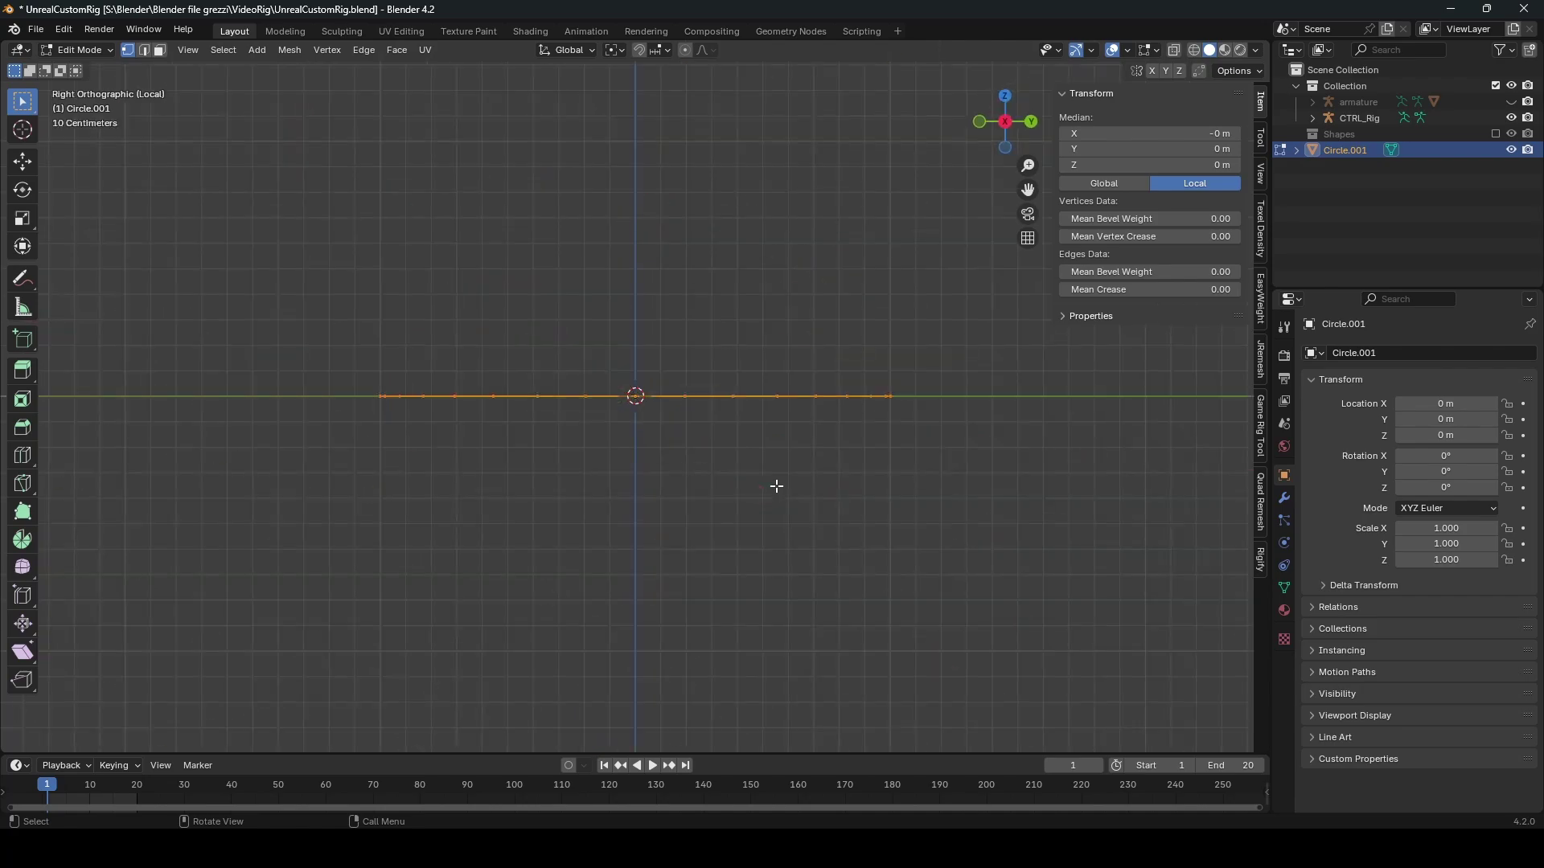
# Step: Extrude the circle about 0.16 m along Z into a band and duplicate the band about 0.6 m higher
pyautogui.press('e')
pyautogui.press('z')
pyautogui.click(764, 393)
pyautogui.hotkey('ctrl', 'l')
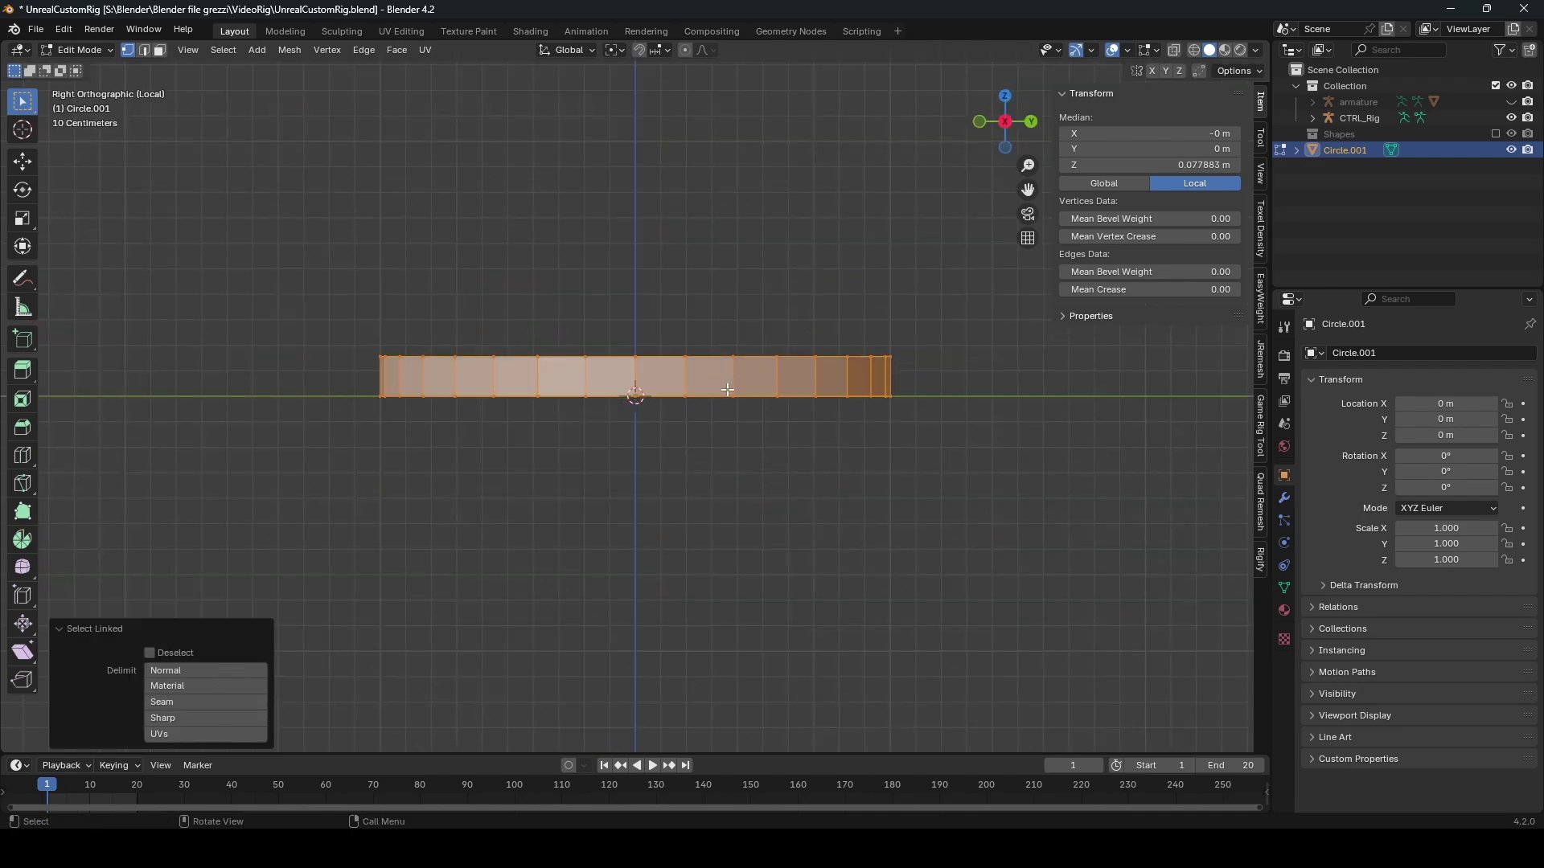
pyautogui.hotkey('shift', 'd')
pyautogui.press('z')
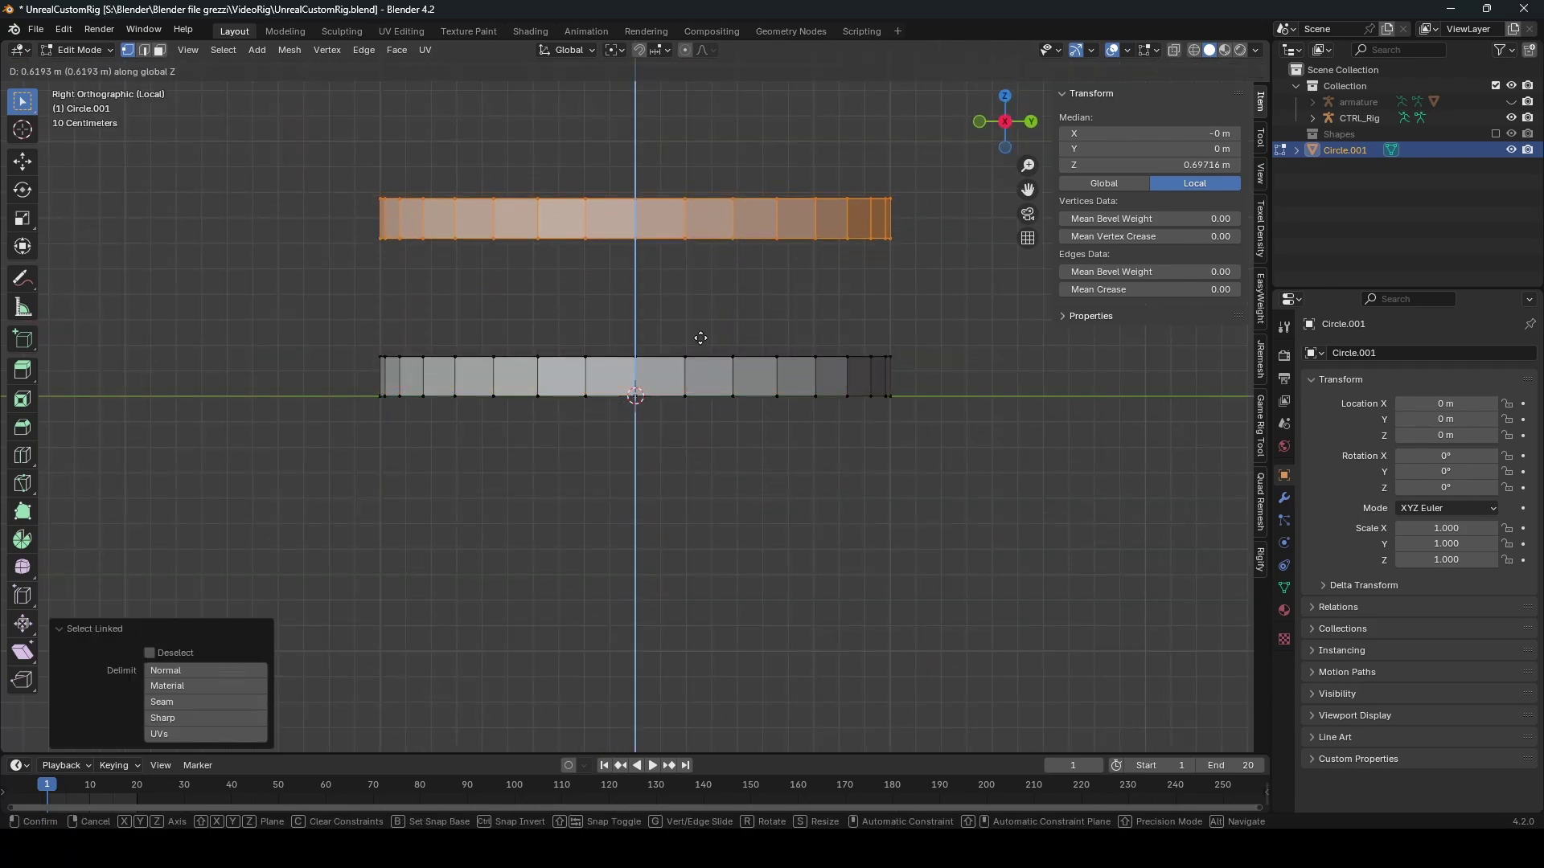
pyautogui.click(705, 376)
# Step: Duplicate the lower band about 0.31 m up along Z, between the two existing bands
pyautogui.press('l')
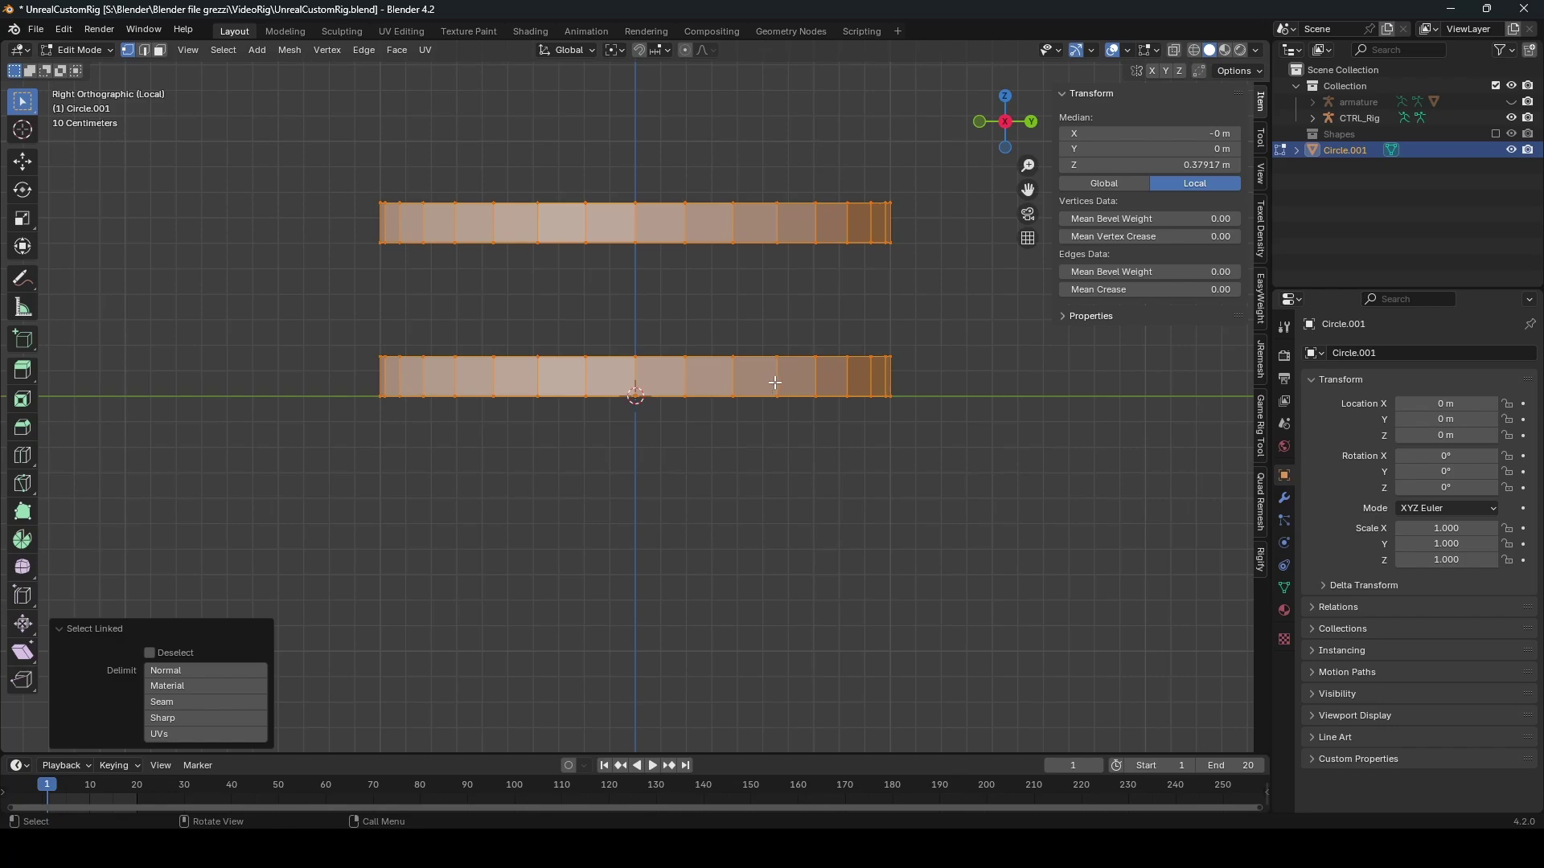
pyautogui.click(776, 383)
pyautogui.hotkey('ctrl', 'l')
pyautogui.hotkey('shift', 'd')
pyautogui.press('z')
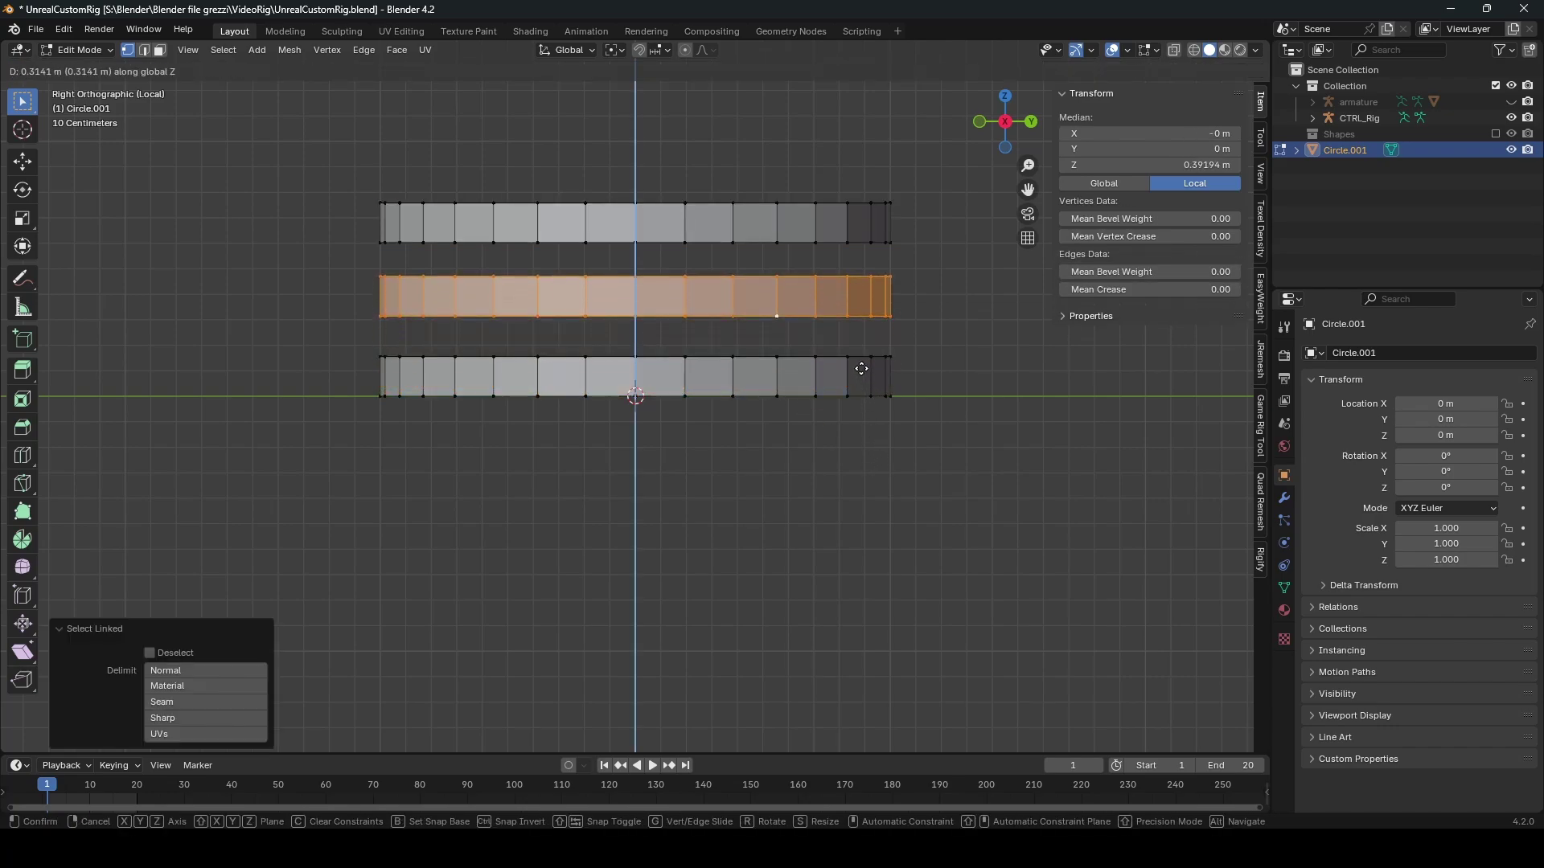
pyautogui.click(851, 446)
# Step: Tilt the middle band's lower edge loop by rotating it about the X axis
pyautogui.keyDown('shift'); pyautogui.moveTo(851, 446); pyautogui.dragTo(851, 466, button='middle'); pyautogui.keyUp('shift')
pyautogui.press('2')
pyautogui.keyDown('alt'); pyautogui.click(632, 341); pyautogui.keyUp('alt')
pyautogui.press('r')
pyautogui.press('z')
pyautogui.press('y')
pyautogui.press('x')
pyautogui.click(1027, 471)
# Step: Rotate the middle band's upper edge loop -6.28° about the X axis to match the tilted lower loop
pyautogui.keyDown('alt'); pyautogui.click(755, 300); pyautogui.keyUp('alt')
pyautogui.press('s')
pyautogui.press('y')
pyautogui.press('z')
pyautogui.click(978, 429)
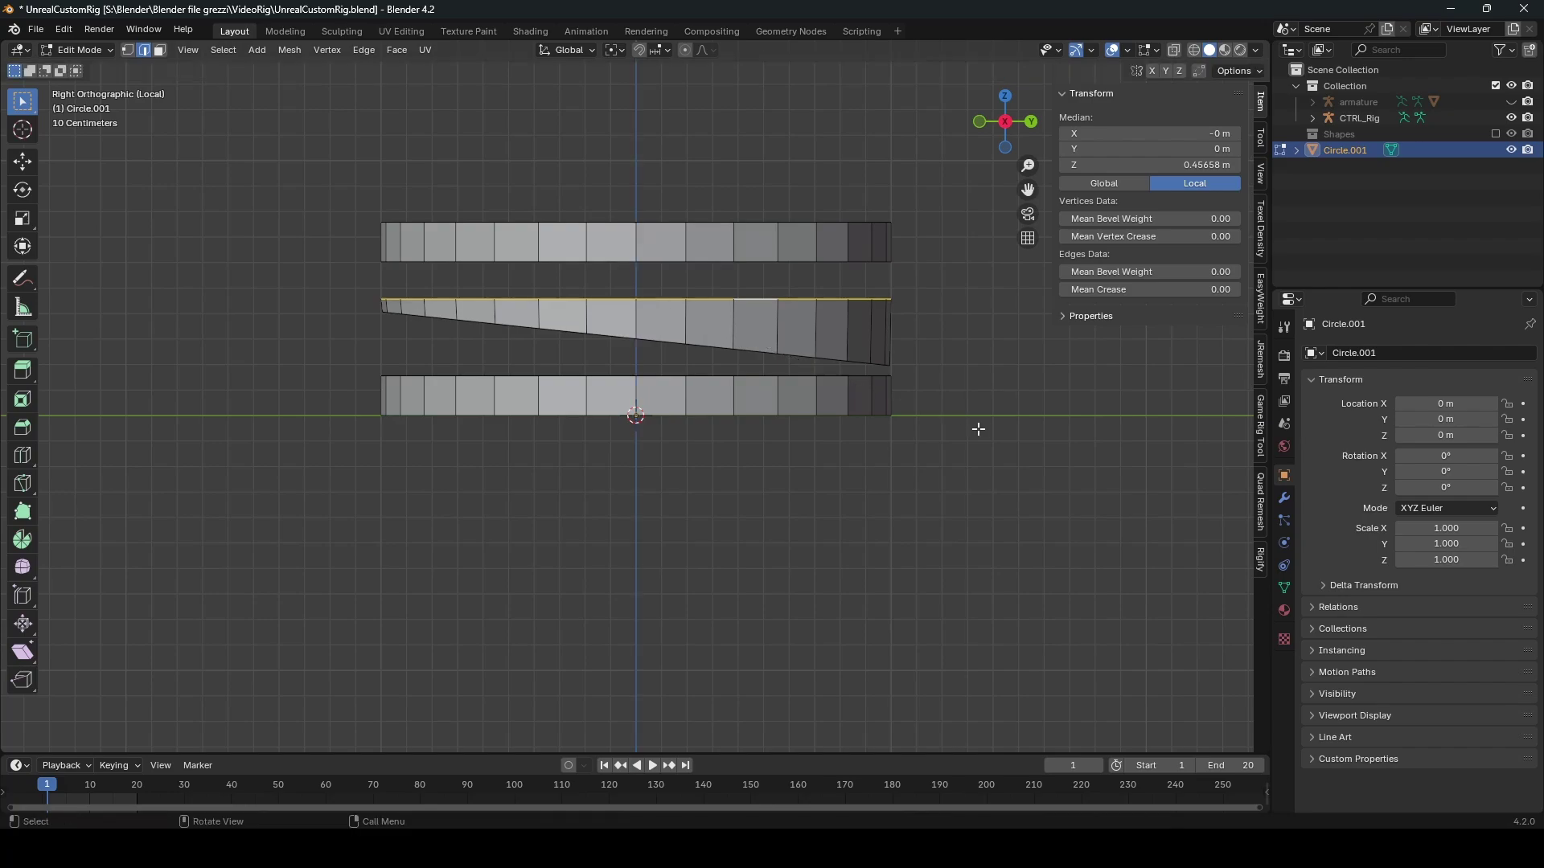
pyautogui.press('r')
pyautogui.press('x')
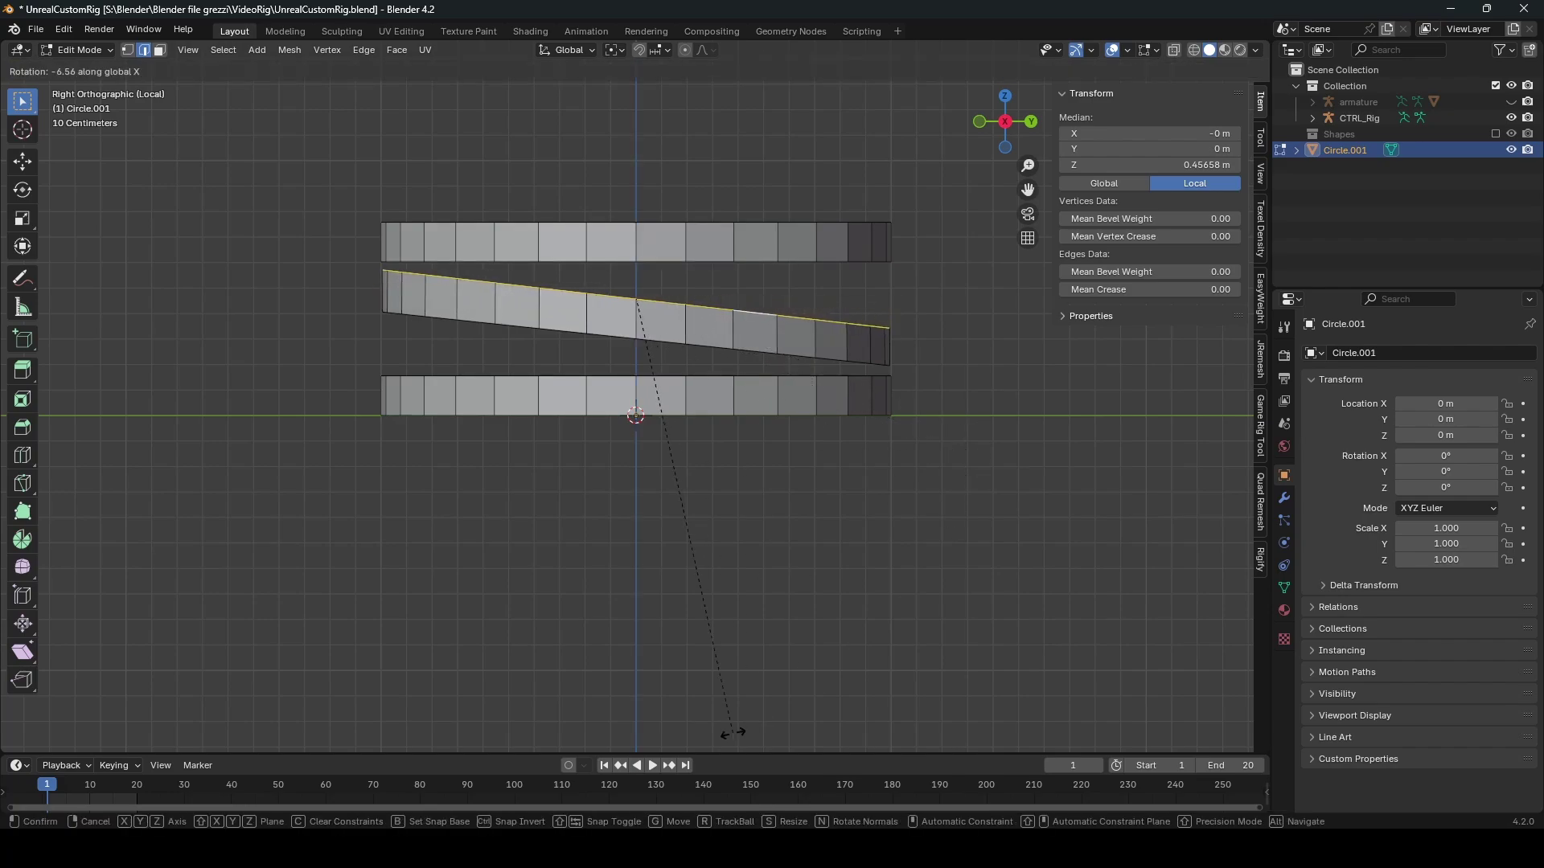
pyautogui.click(788, 605)
# Step: Lower the tilted middle band slightly along Z toward the bottom band
pyautogui.keyDown('shift'); pyautogui.moveTo(543, 221); pyautogui.dragTo(567, 283, button='middle'); pyautogui.keyUp('shift')
pyautogui.scroll(2, 567, 282)
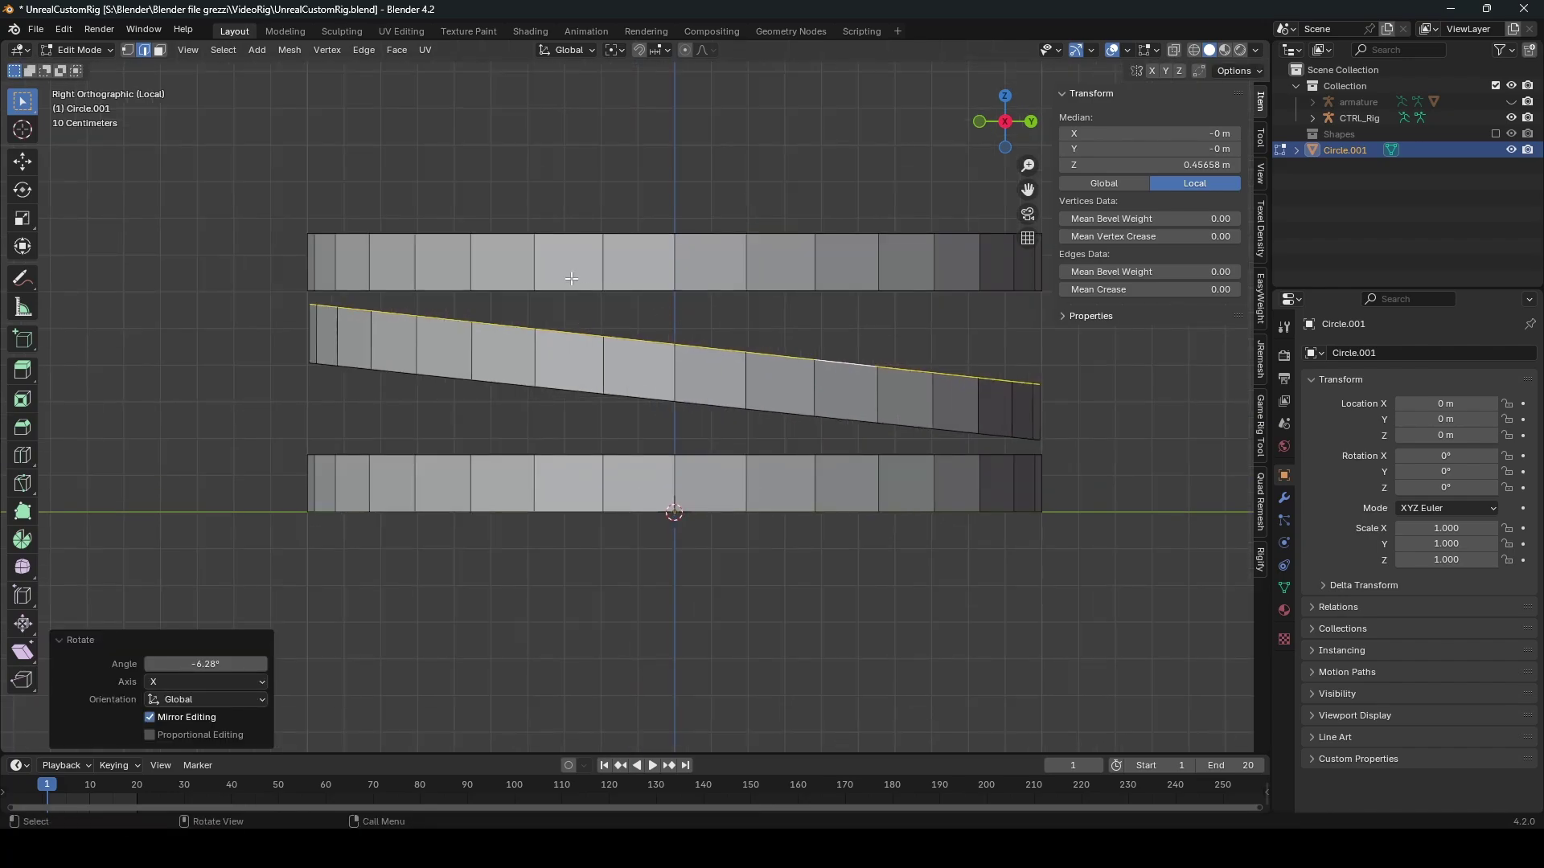
pyautogui.press('3')
pyautogui.press('l')
pyautogui.press('k')
pyautogui.press('Escape')
pyautogui.scroll(1, 707, 378)
pyautogui.click(780, 366)
pyautogui.press('l')
pyautogui.press('g')
pyautogui.press('z')
pyautogui.click(786, 541)
# Step: Lower the top band along Z toward the tilted middle band and leave Edit Mode
pyautogui.click(724, 241)
pyautogui.press('l')
pyautogui.press('g')
pyautogui.press('z')
pyautogui.press('Return')
pyautogui.press('Tab')
pyautogui.moveTo(678, 370); pyautogui.dragTo(717, 426, button='middle')
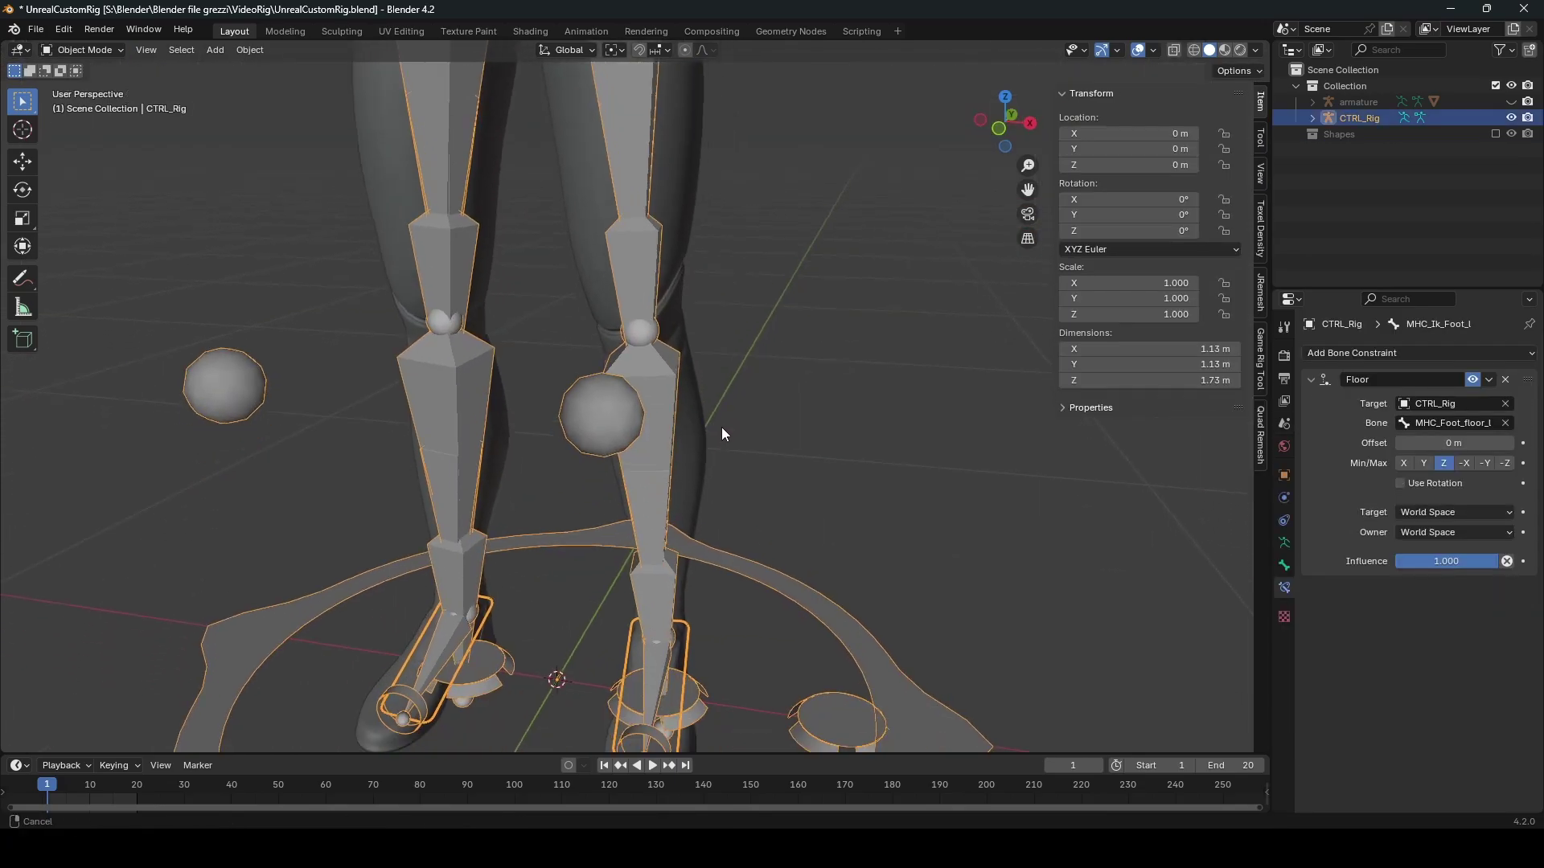
# Step: Assign twist_shape as the custom object of calf_twist_02_l
pyautogui.click(621, 455)
pyautogui.keyDown('shift'); pyautogui.moveTo(620, 456); pyautogui.dragTo(657, 437, button='middle'); pyautogui.keyUp('shift')
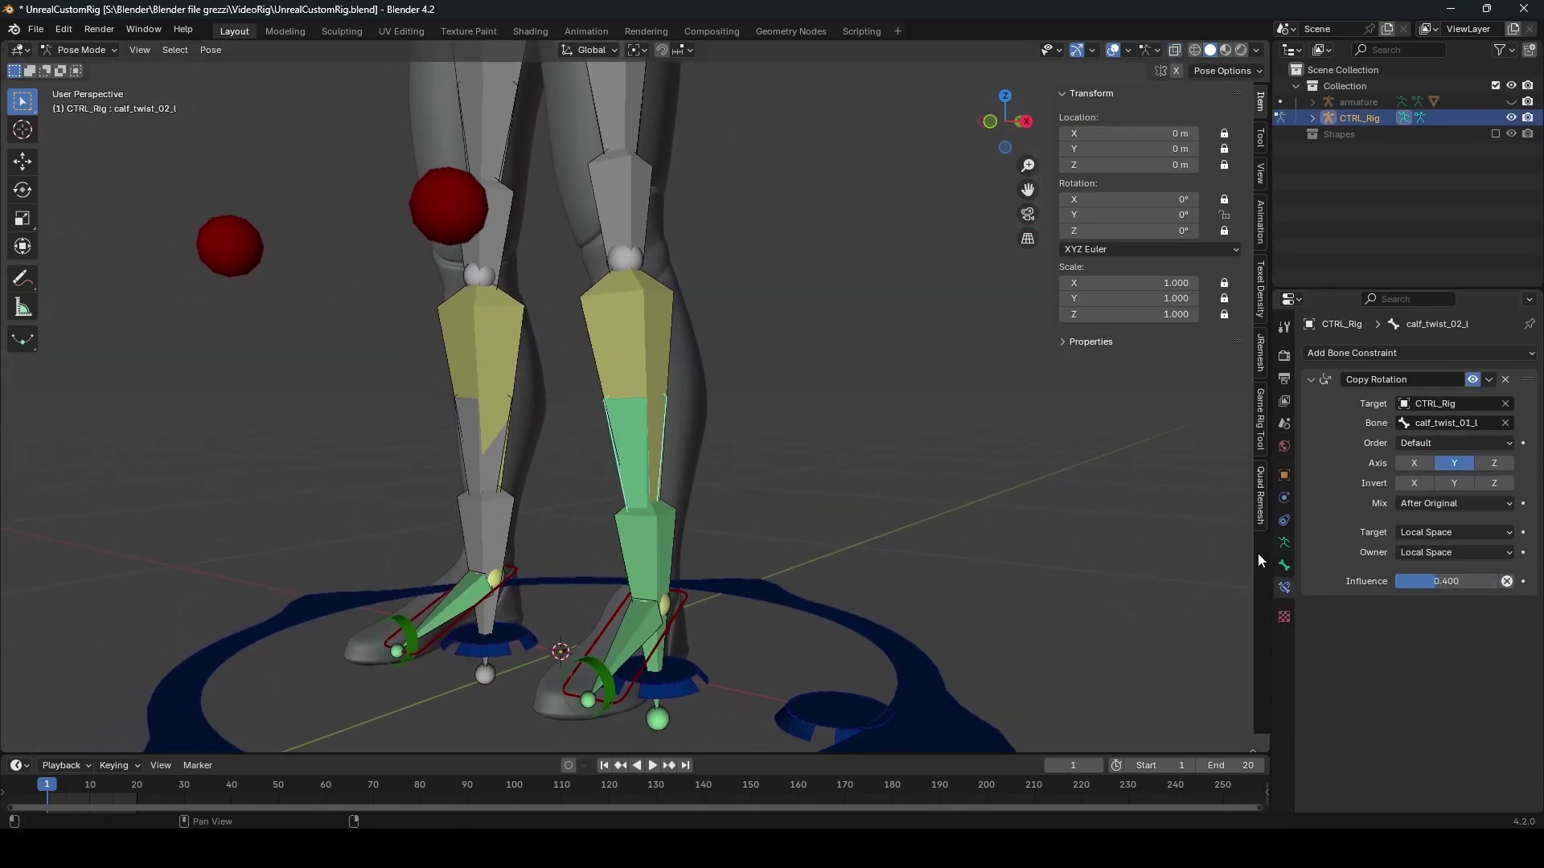
pyautogui.click(1284, 568)
pyautogui.scroll(-6, 1415, 579)
pyautogui.click(1446, 601)
pyautogui.write('t')
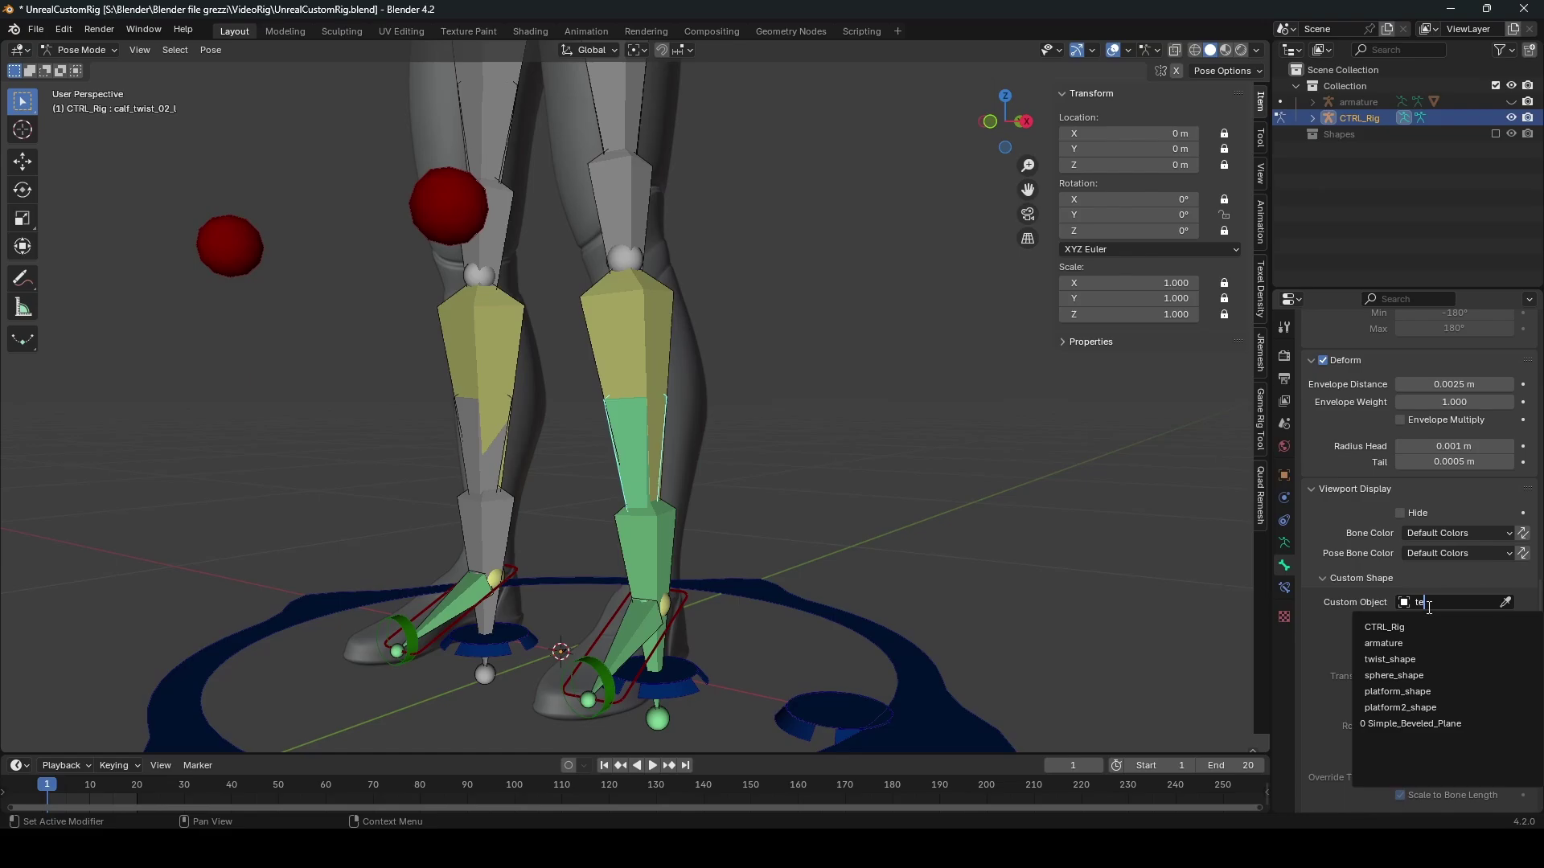
pyautogui.write('w')
pyautogui.click(1401, 626)
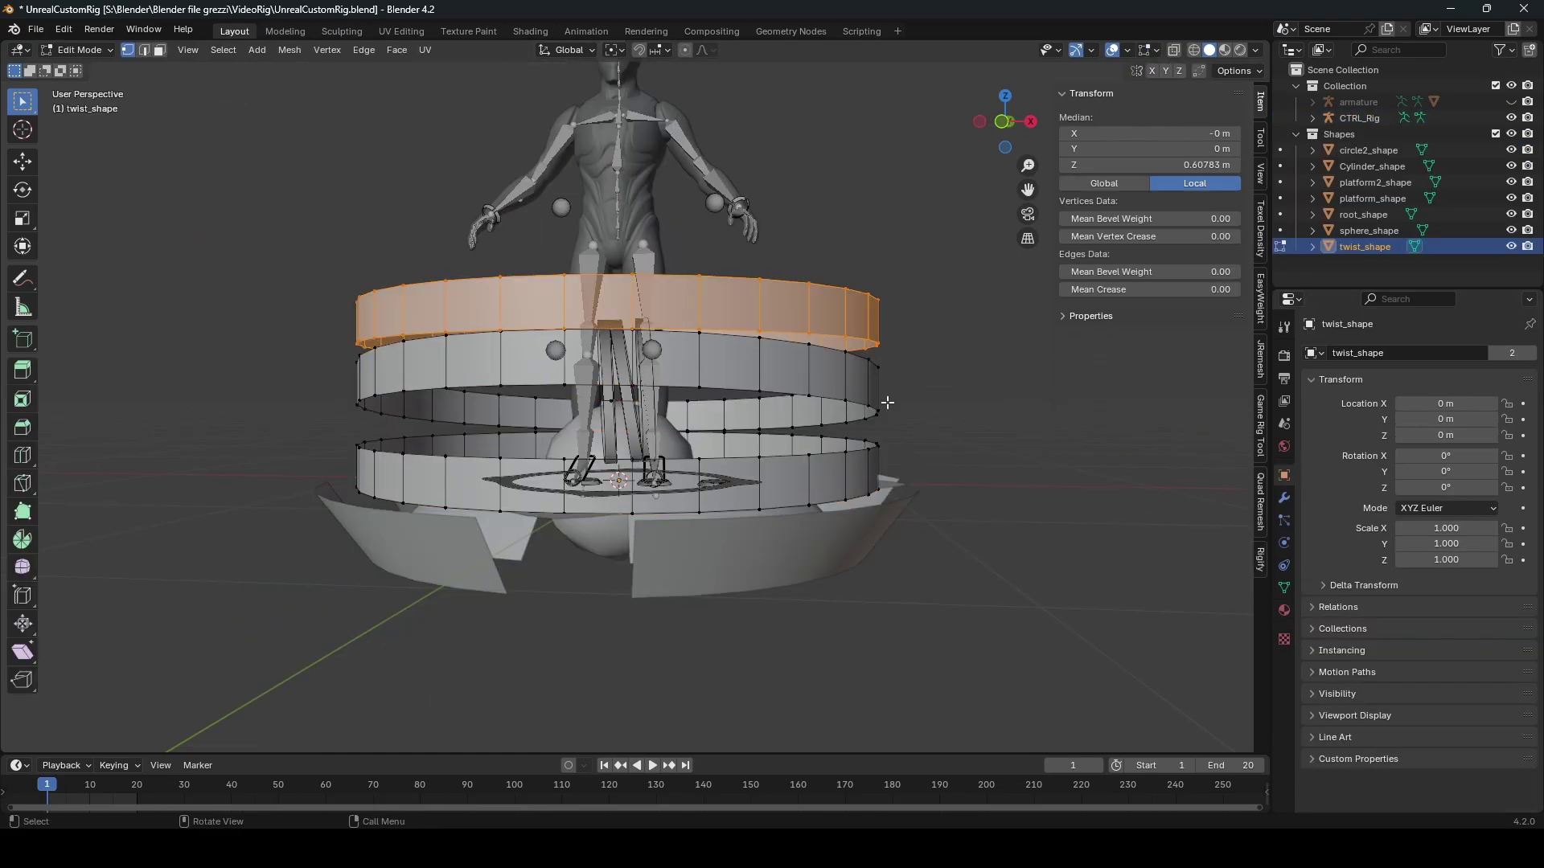
# Step: Scale the entire twist_shape mesh to 0.5 in Edit Mode
pyautogui.press('a')
pyautogui.press('s')
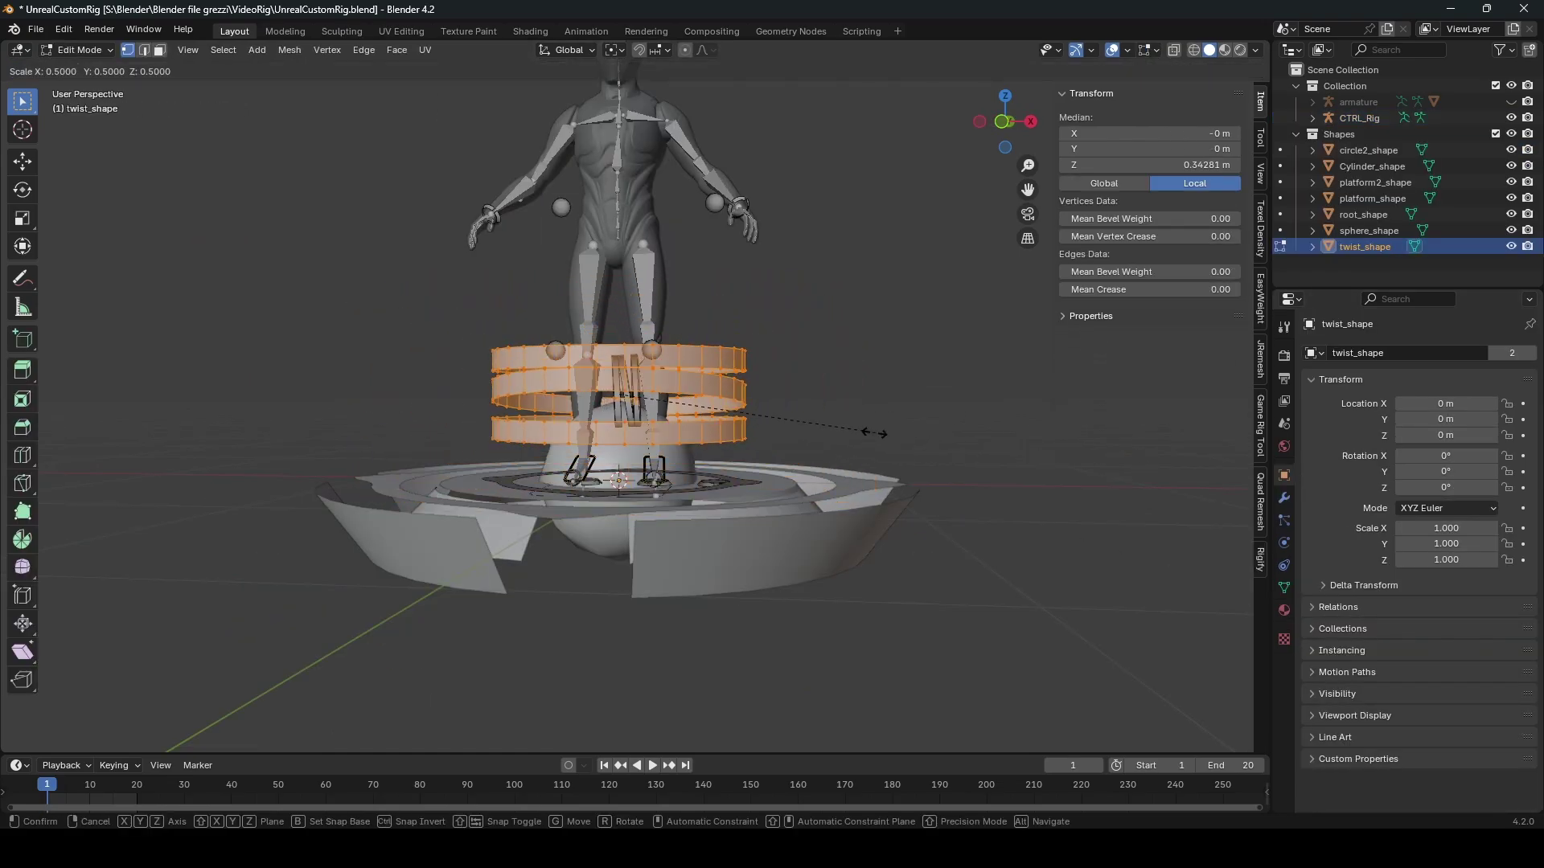
pyautogui.click(708, 410)
pyautogui.scroll(5, 698, 331)
# Step: Set calf_twist_02_l's custom shape X rotation to 90° and its bone color to 03 - Theme Color Set
pyautogui.hotkey('ctrl', 'Tab')
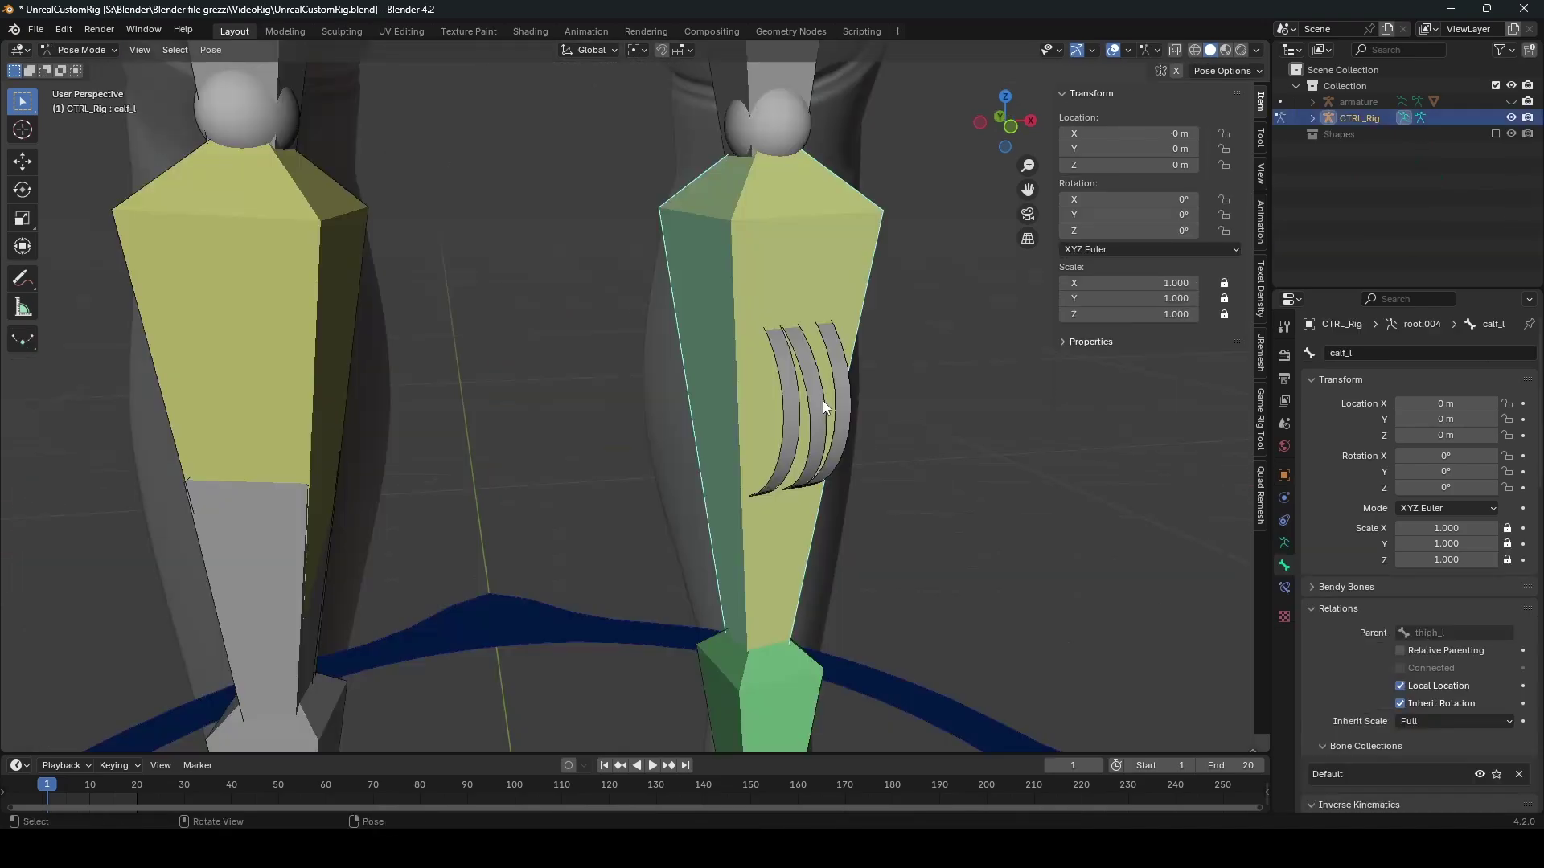
pyautogui.click(823, 405)
pyautogui.scroll(-5, 824, 404)
pyautogui.scroll(-2, 1310, 611)
pyautogui.scroll(4, 1068, 531)
pyautogui.scroll(-10, 1472, 617)
pyautogui.scroll(-8, 1472, 617)
pyautogui.moveTo(1434, 596); pyautogui.dragTo(1480, 596)
pyautogui.click(1442, 597)
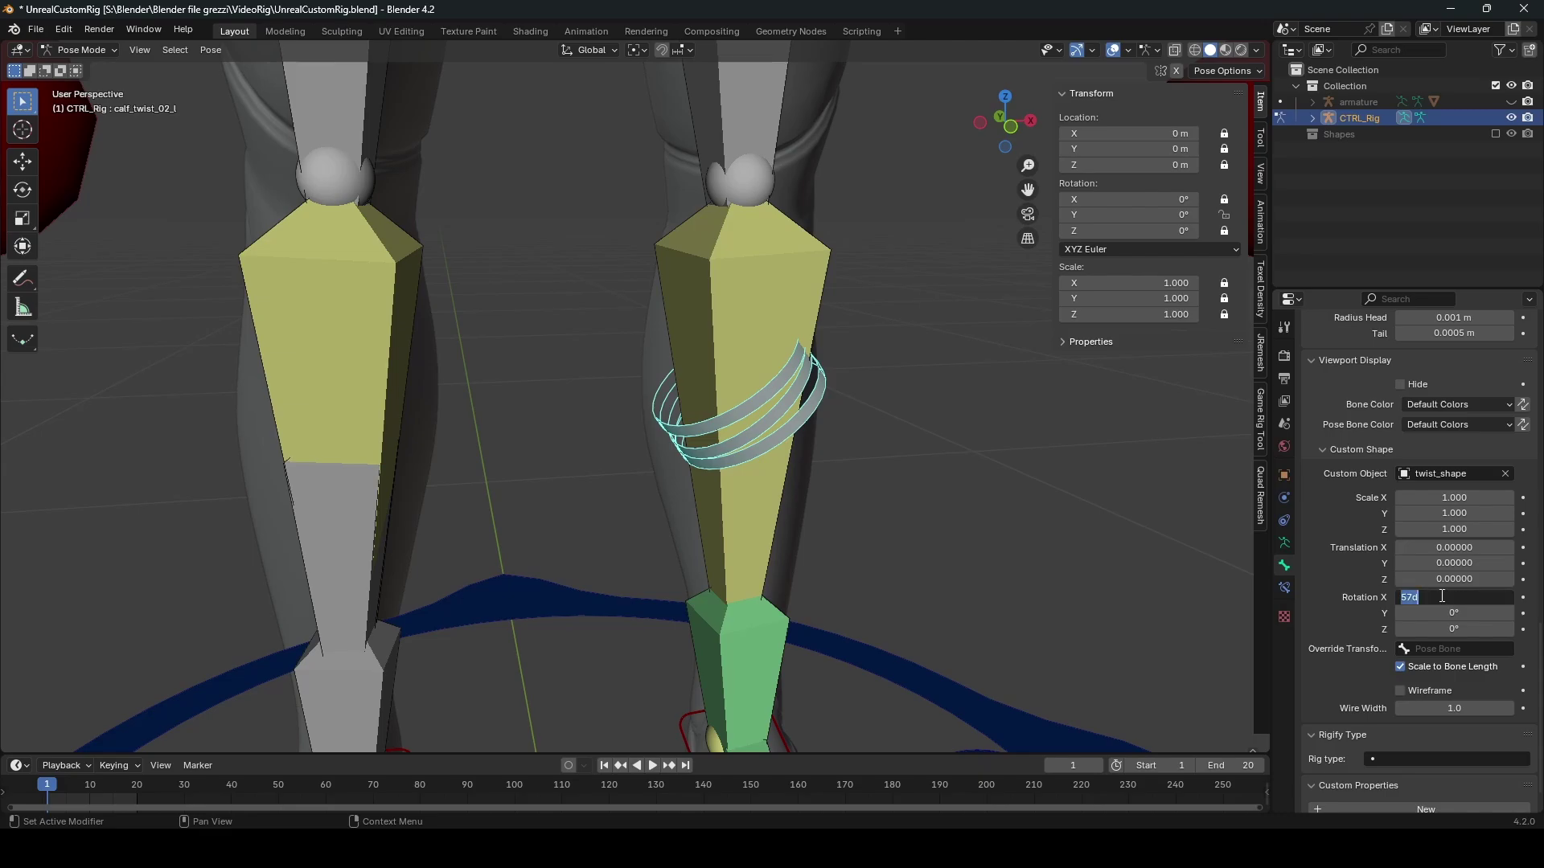
pyautogui.write('90')
pyautogui.press('Return')
pyautogui.click(1426, 406)
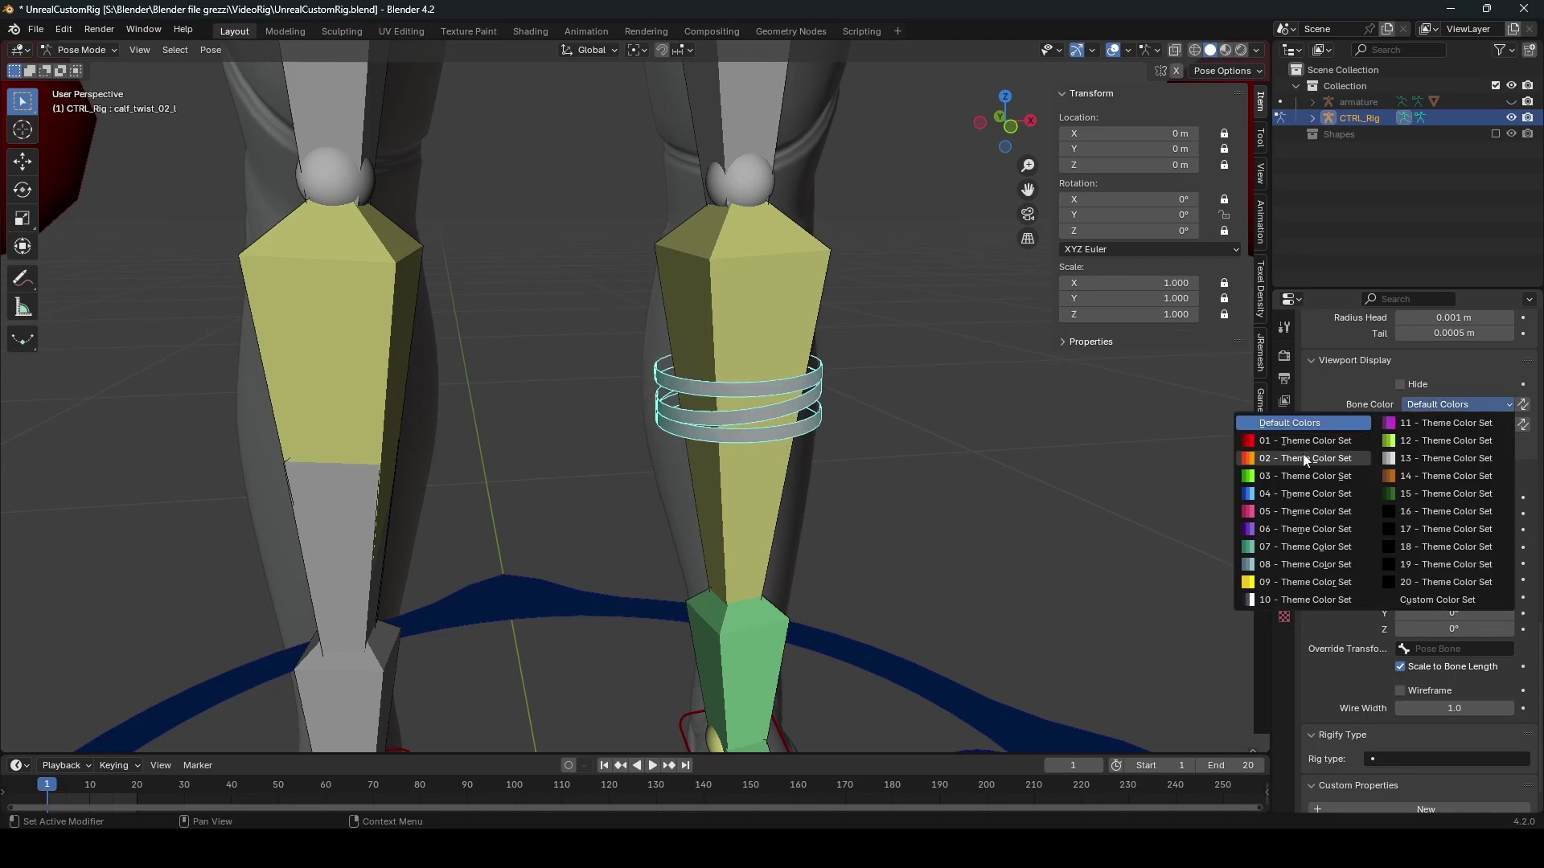
pyautogui.click(1305, 476)
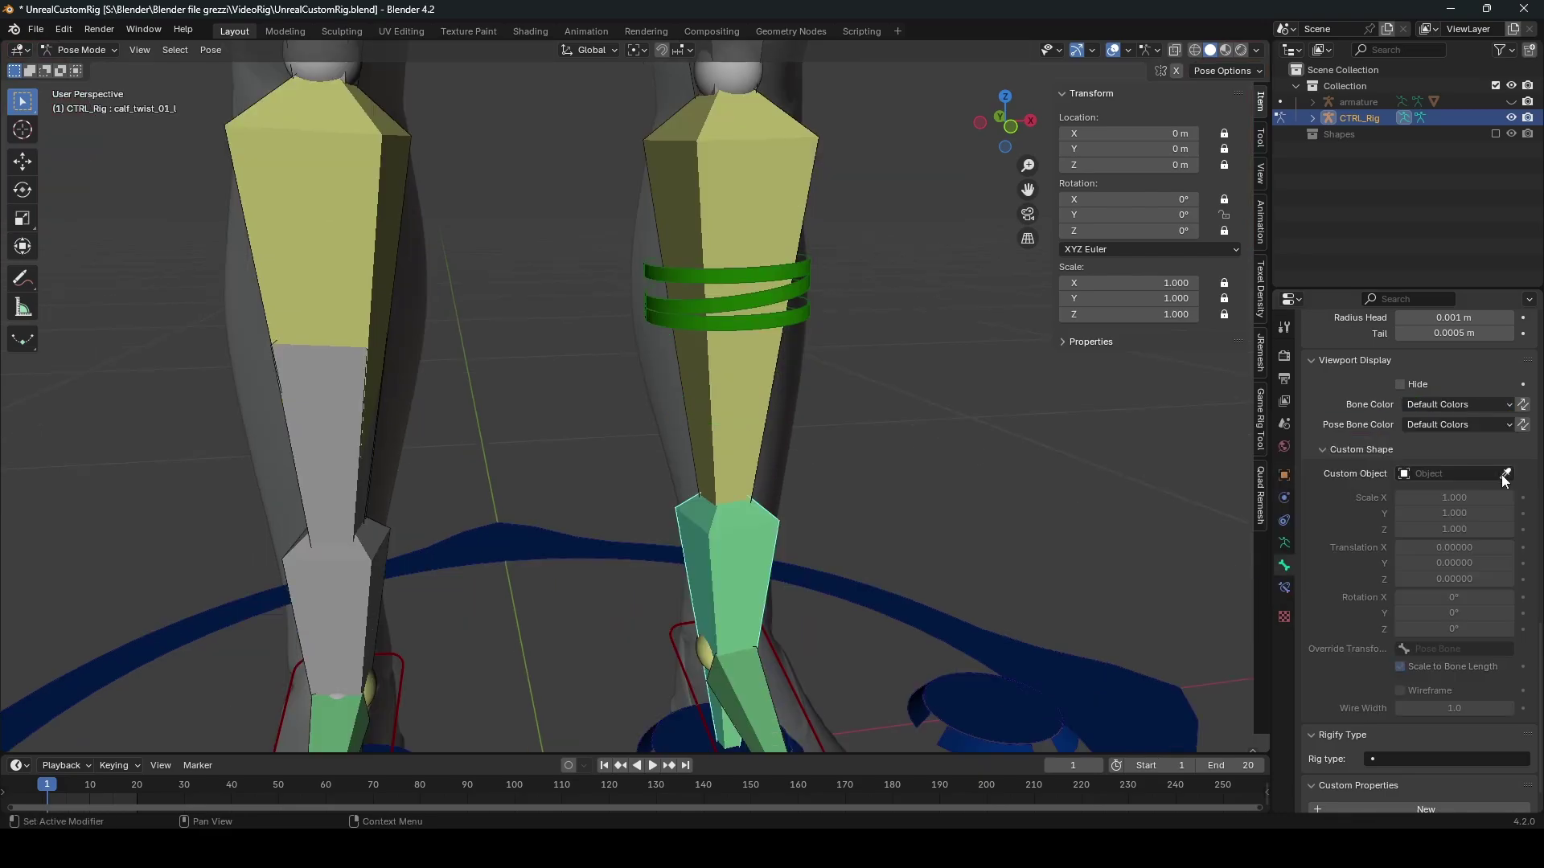
# Step: Assign twist_shape as calf_twist_01_l's custom object with an X rotation of 90°
pyautogui.click(1469, 474)
pyautogui.write('t')
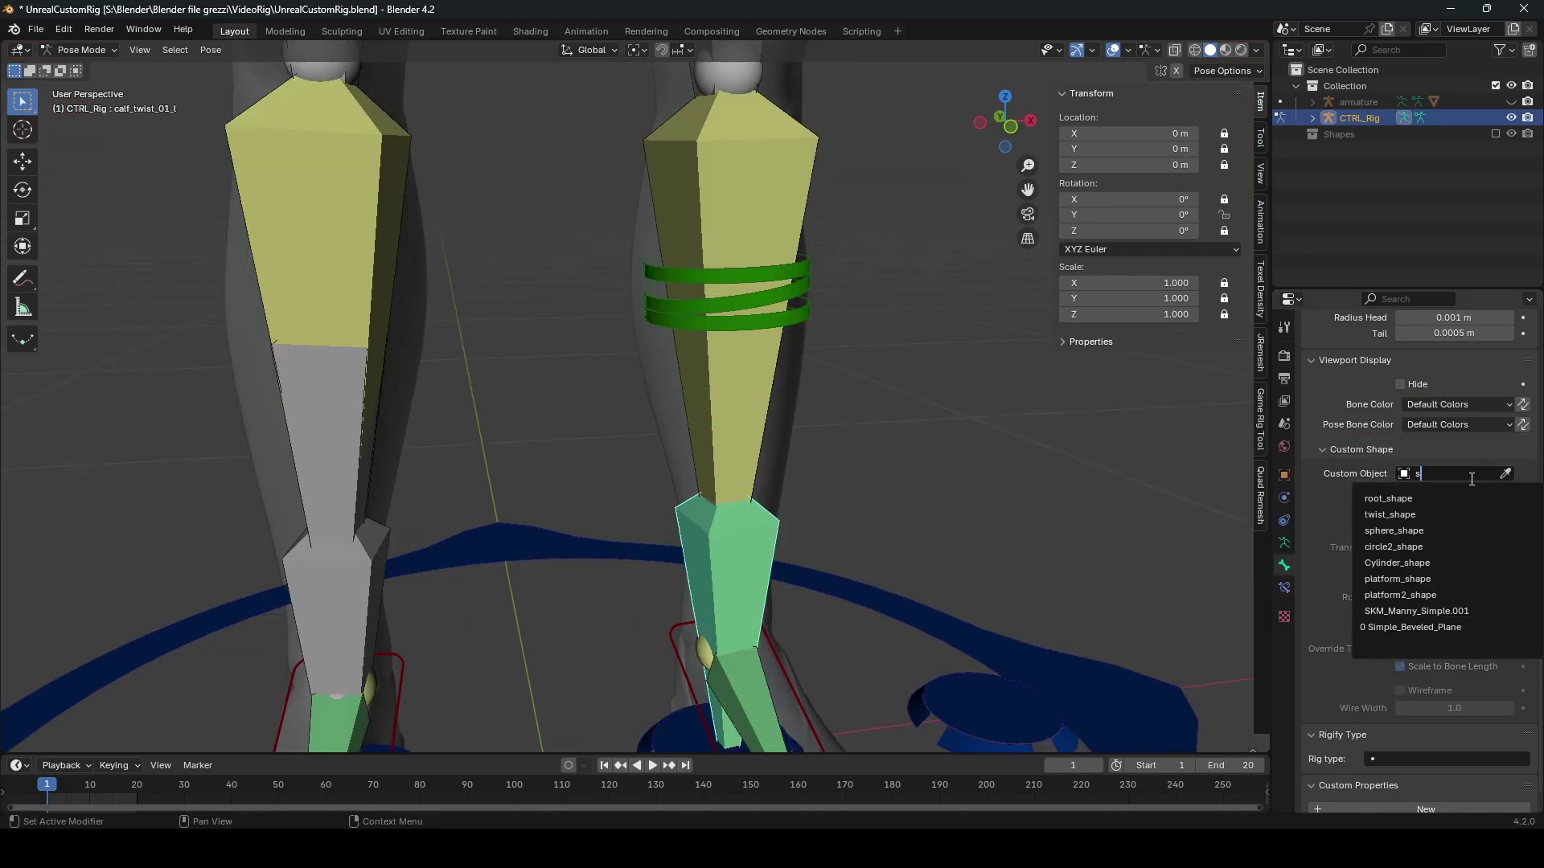
pyautogui.click(1396, 501)
pyautogui.press('Return')
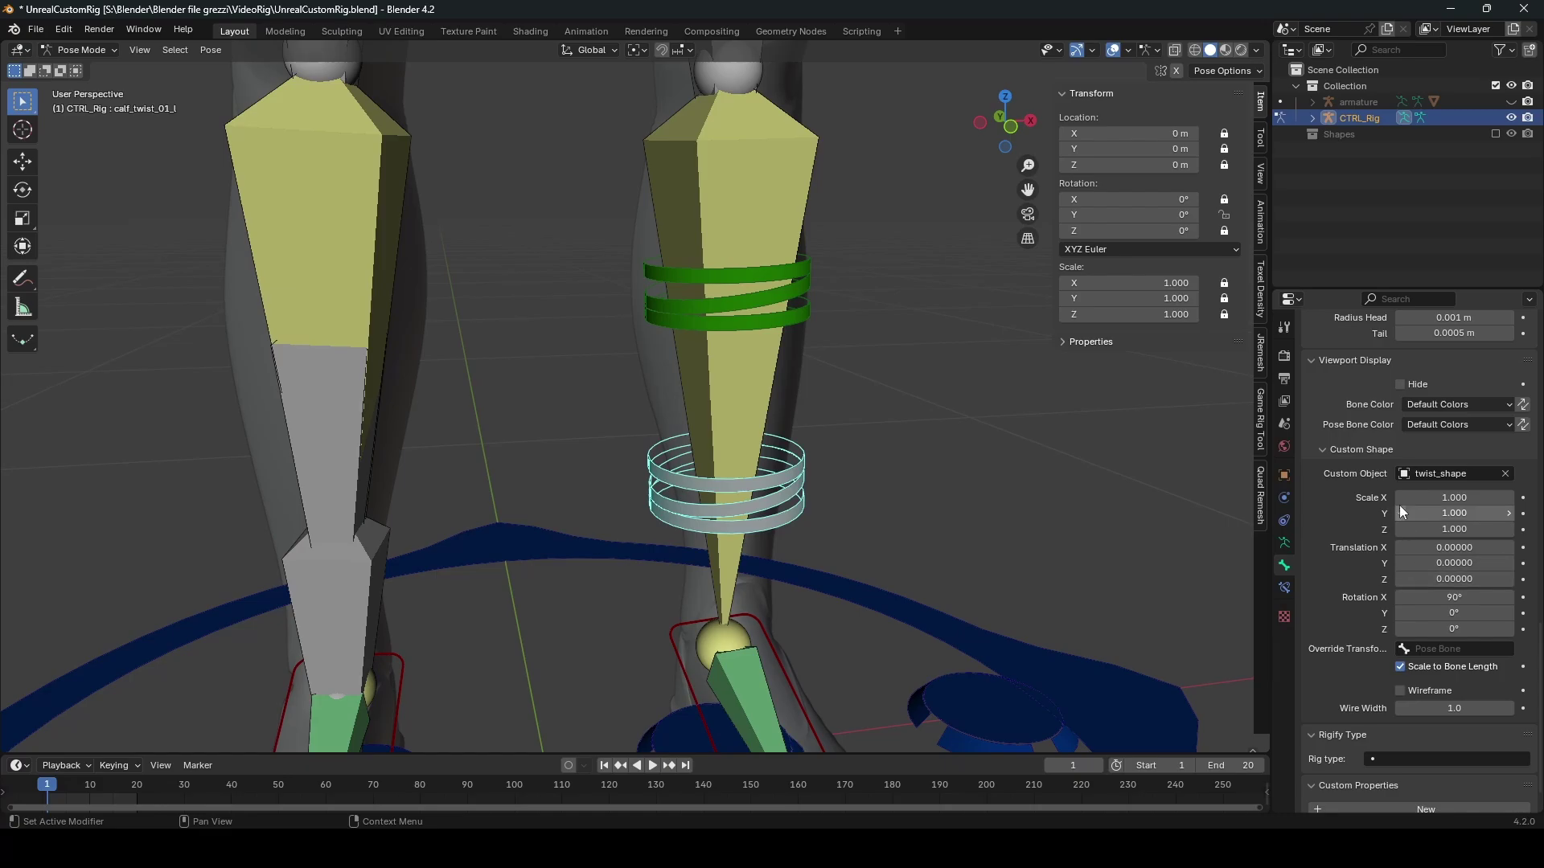
# Step: Set calf_twist_01_l's bone color to 03 - Theme Color Set
pyautogui.scroll(2, 1428, 442)
pyautogui.click(1447, 468)
pyautogui.click(1340, 521)
pyautogui.click(1427, 469)
pyautogui.click(1304, 543)
# Step: Scale down calf_twist_01_l's custom shape so the rings fit the lower calf more closely
pyautogui.hotkey('ctrl', 'Tab')
pyautogui.click(953, 398)
pyautogui.scroll(-4, 952, 397)
pyautogui.scroll(1, 820, 443)
pyautogui.moveTo(803, 462); pyautogui.dragTo(778, 454, button='middle')
pyautogui.hotkey('ctrl', 'Tab')
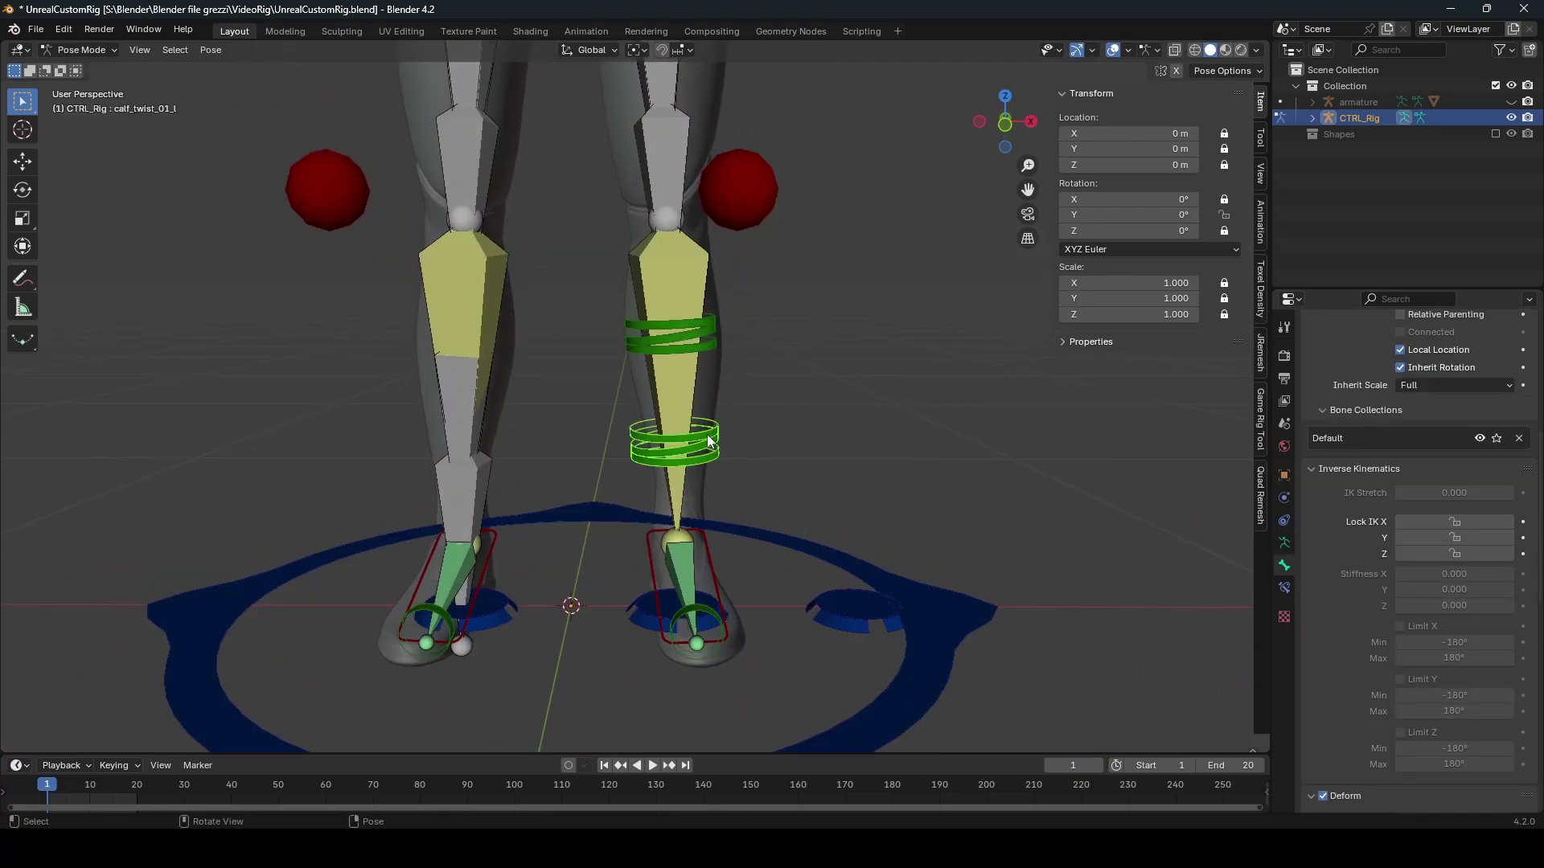
pyautogui.scroll(-12, 1301, 582)
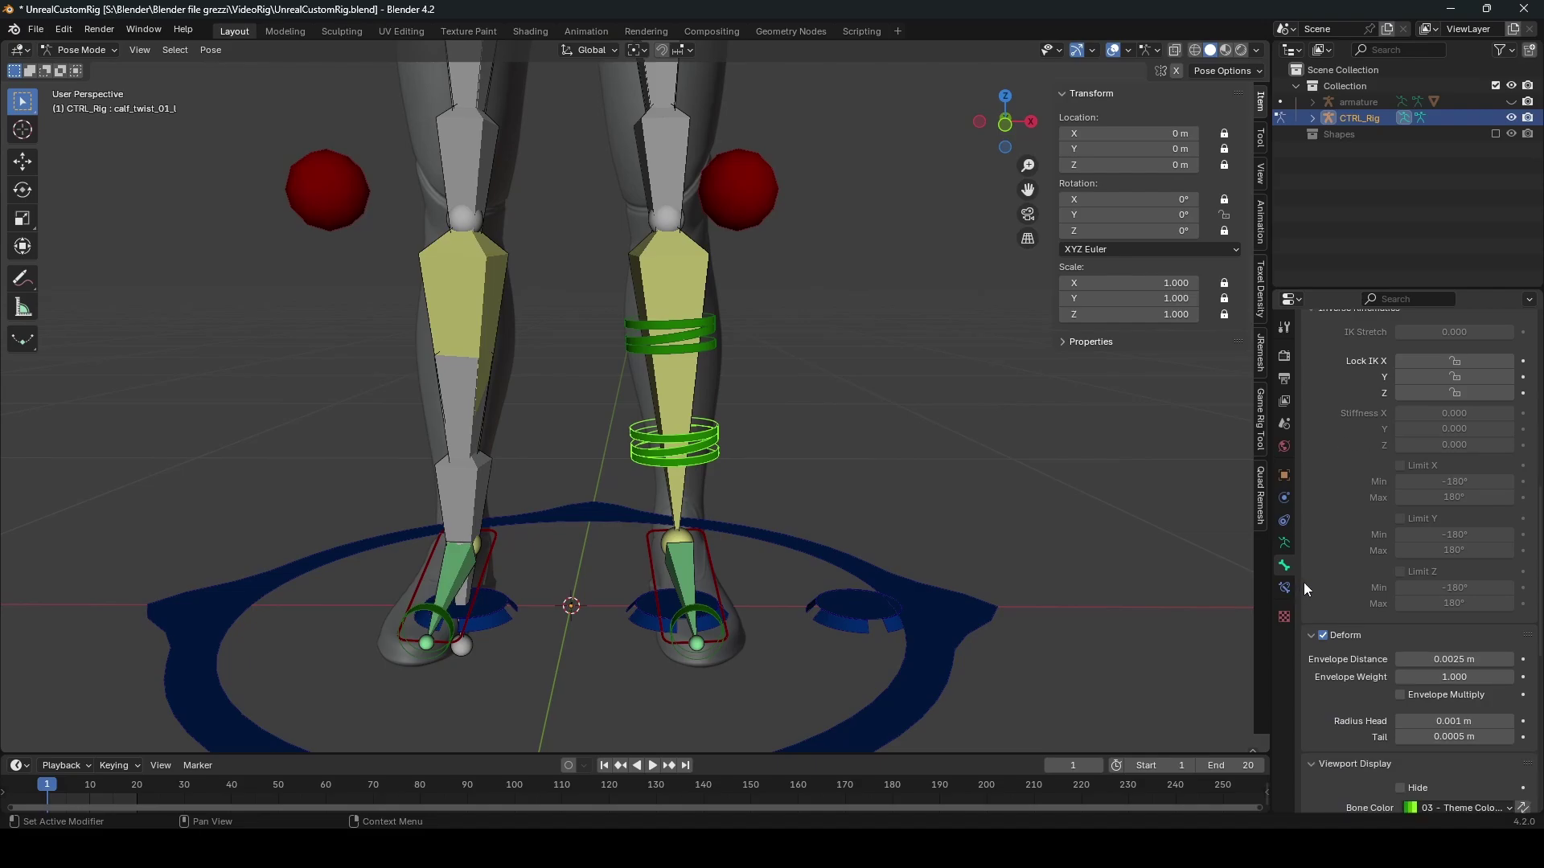
pyautogui.moveTo(1454, 515); pyautogui.dragTo(1431, 547)
# Step: Try a rotation about the Z axis to test the left calf's twist controls
pyautogui.press('r')
pyautogui.press('z')
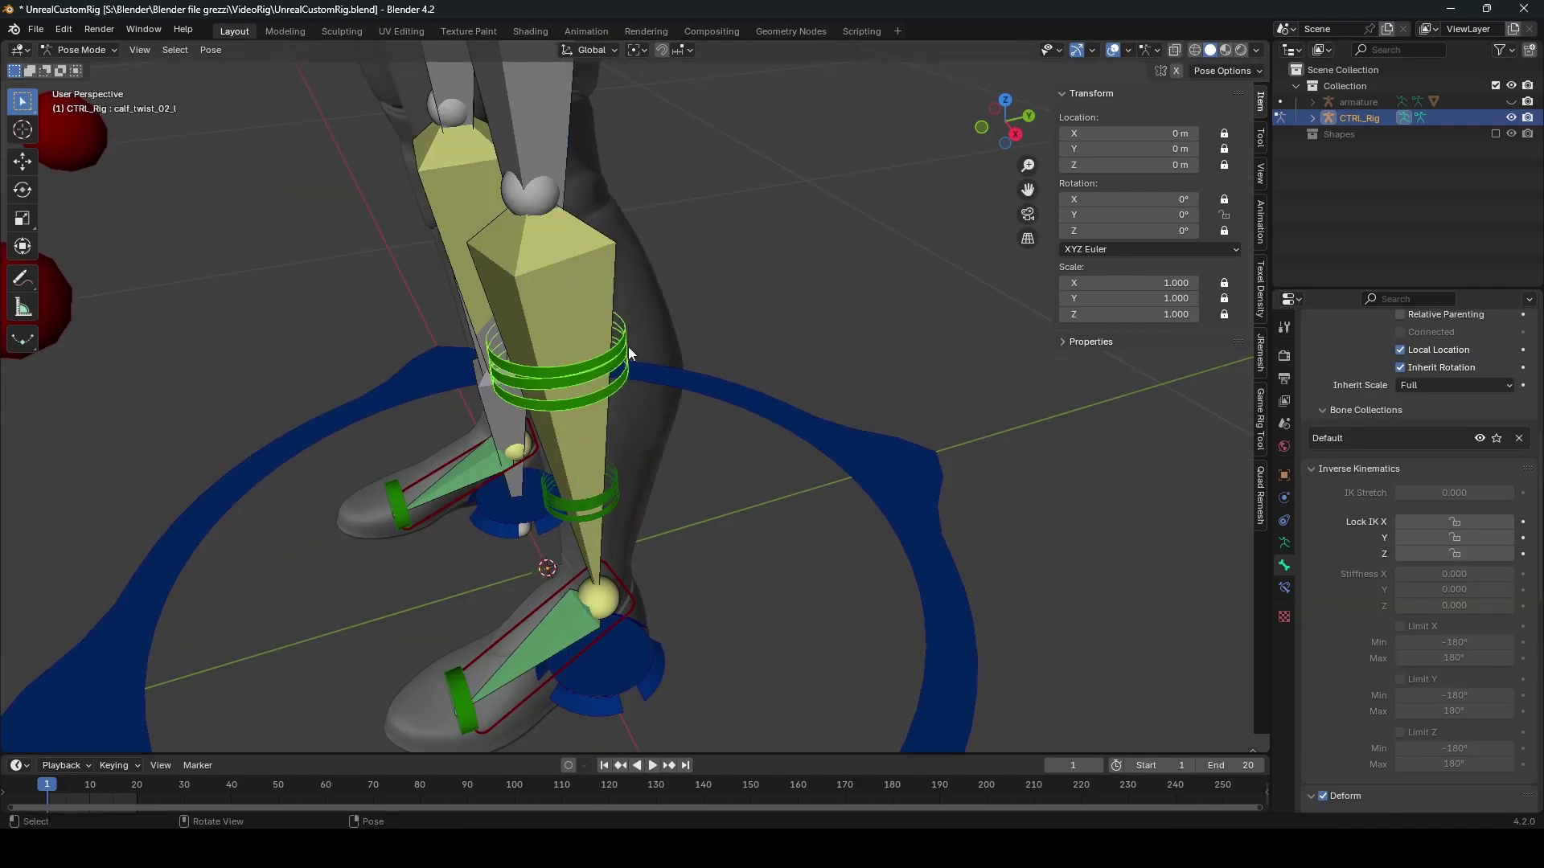
pyautogui.click(625, 340)
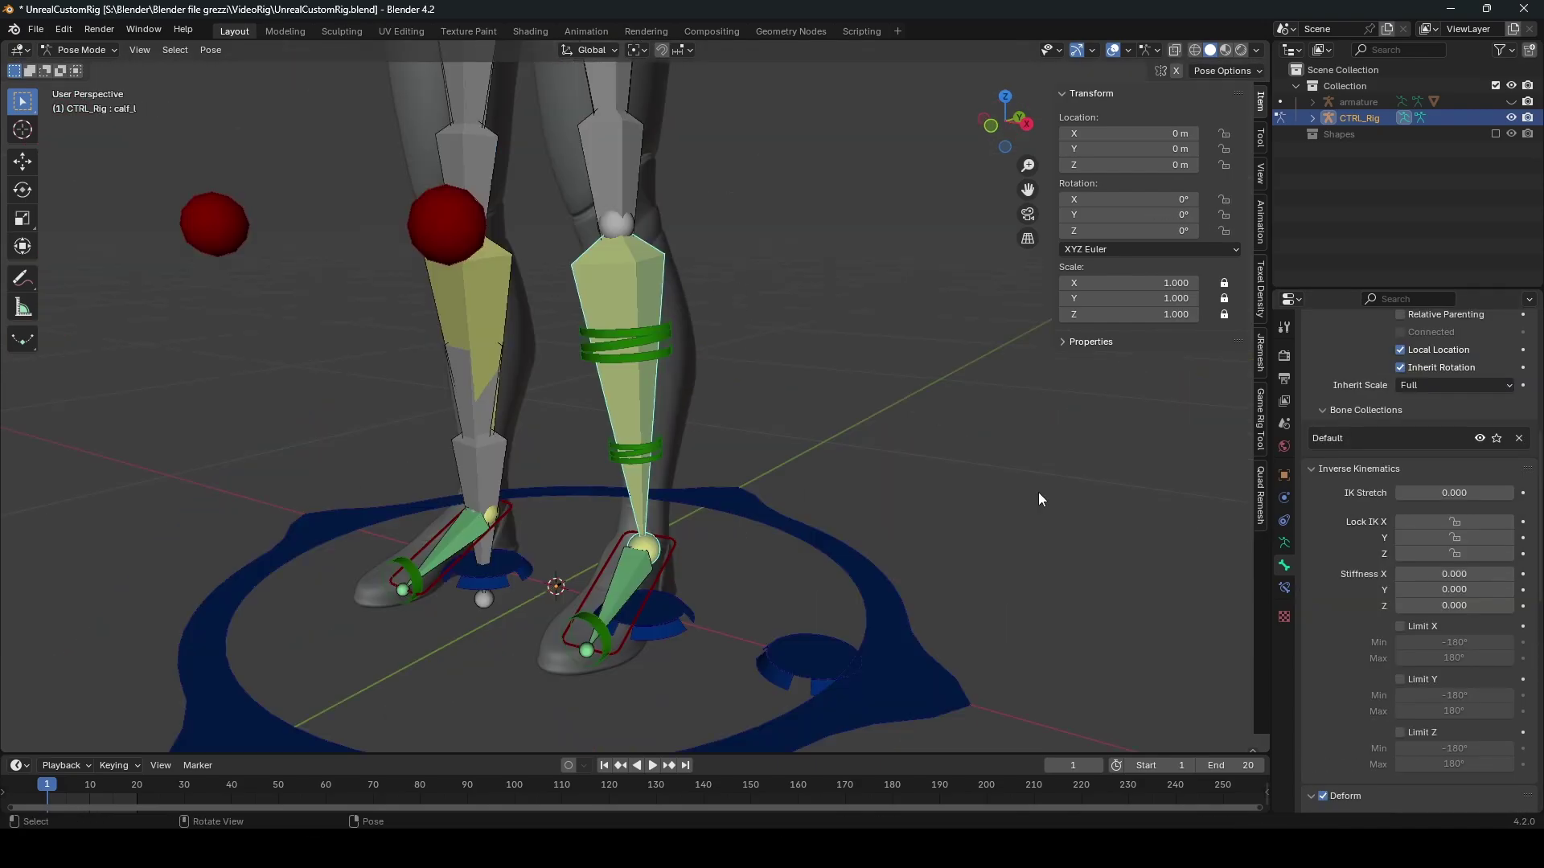
# Step: Add a Copy Rotation constraint to calf_twist_01_r and adjust its mix mode
pyautogui.moveTo(1039, 492); pyautogui.dragTo(740, 331, button='middle')
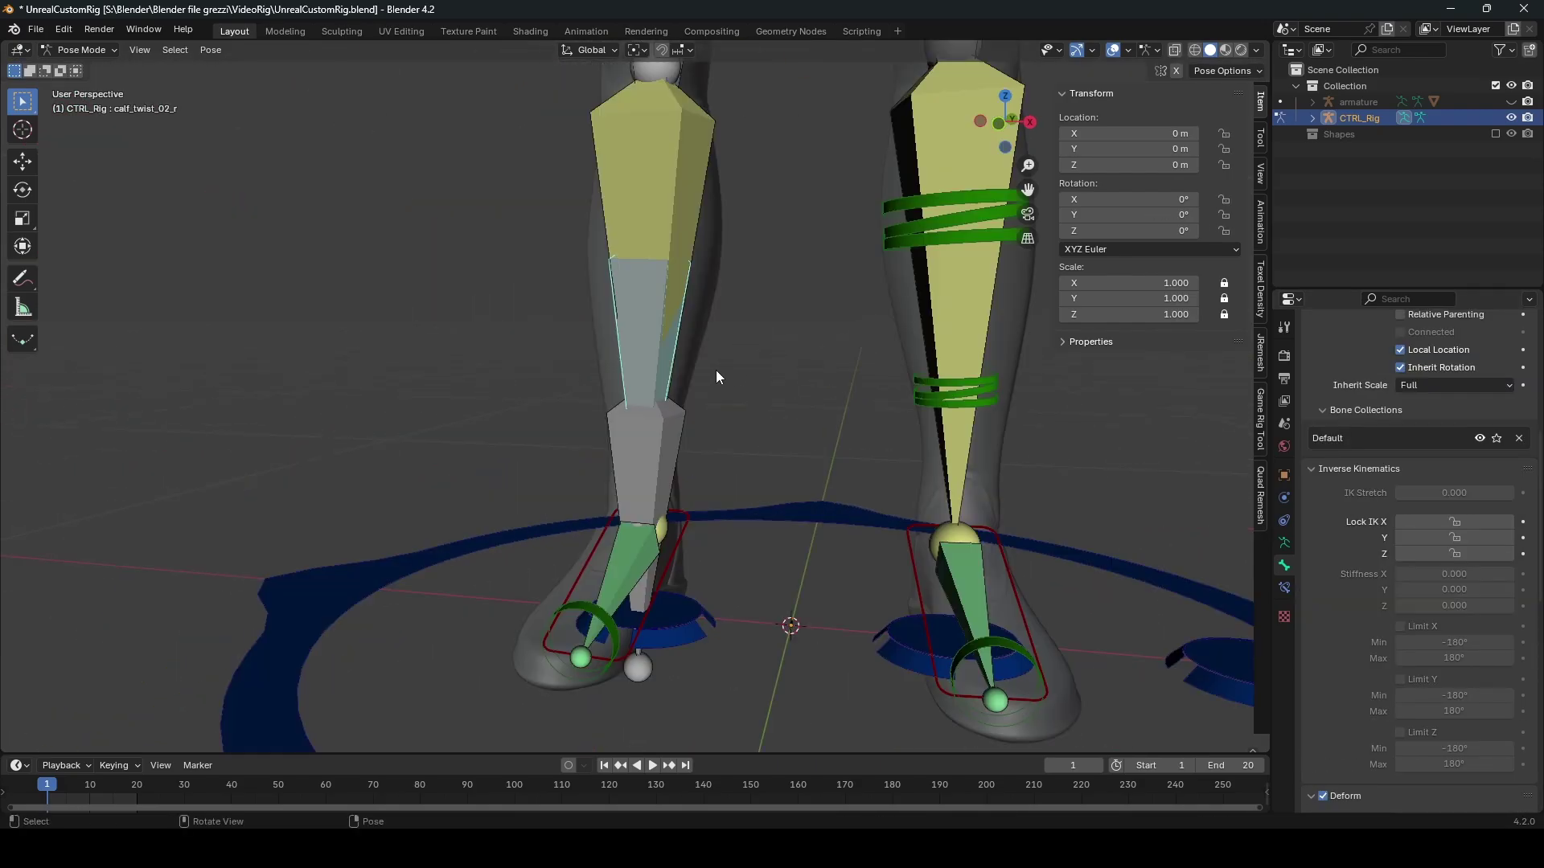
pyautogui.moveTo(715, 371)
pyautogui.mouseDown(button='middle')
pyautogui.moveTo(817, 383)
pyautogui.moveTo(737, 386)
pyautogui.mouseUp(button='middle')
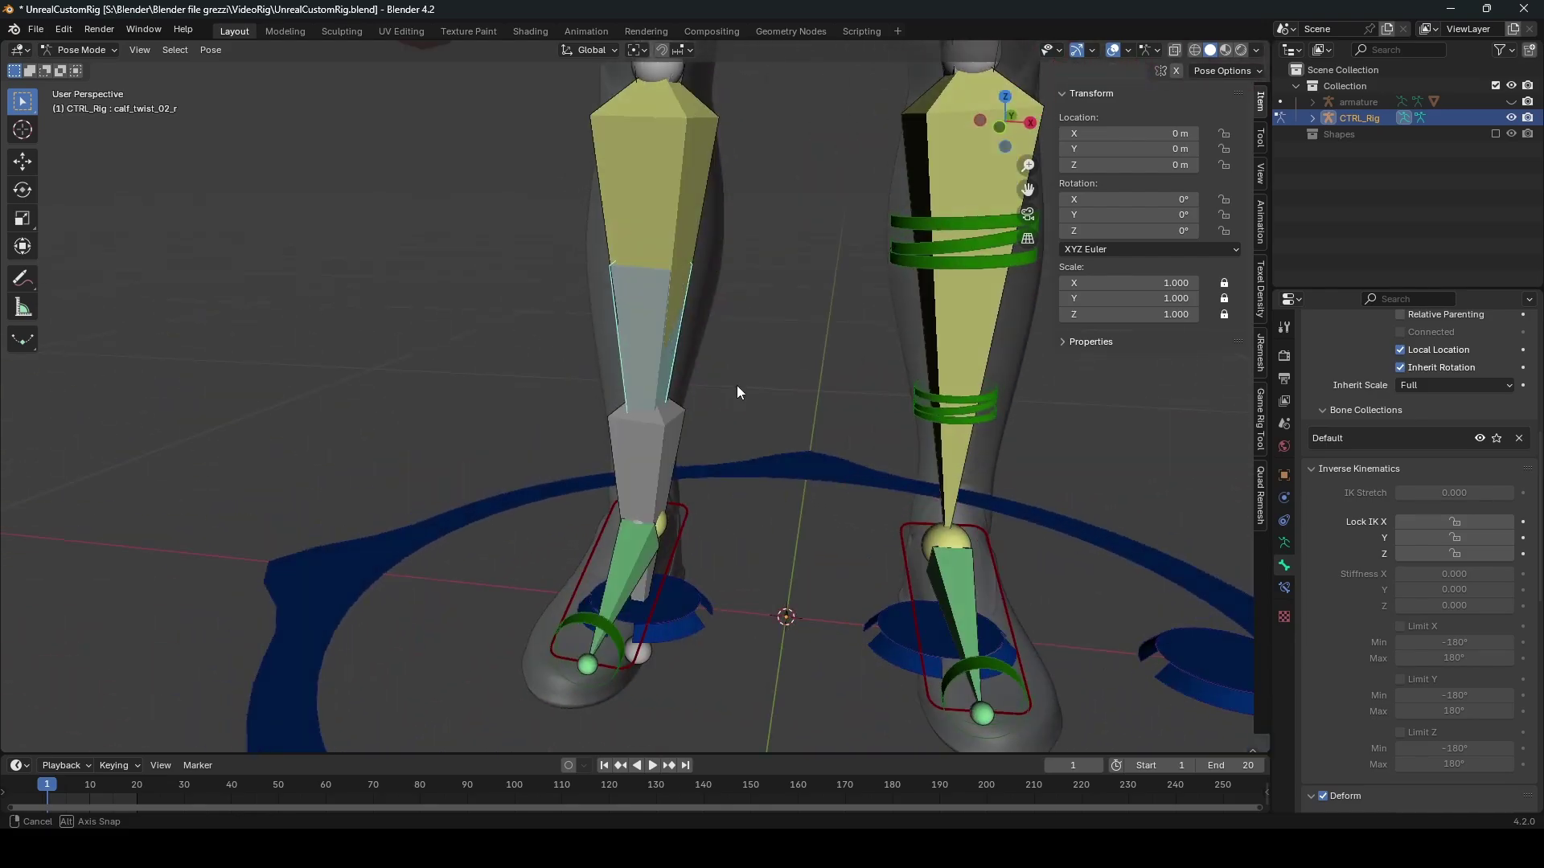
pyautogui.keyDown('shift'); pyautogui.click(674, 427); pyautogui.keyUp('shift')
pyautogui.hotkey('ctrl', 'shift', 'c')
pyautogui.click(674, 426)
pyautogui.click(1284, 587)
pyautogui.click(1417, 504)
# Step: Add a Copy Rotation constraint to calf_twist_02_r, targeting calf_twist_01_r
pyautogui.moveTo(728, 395)
pyautogui.mouseDown(button='middle')
pyautogui.moveTo(745, 410)
pyautogui.moveTo(756, 394)
pyautogui.mouseUp(button='middle')
pyautogui.keyDown('shift'); pyautogui.click(643, 355); pyautogui.keyUp('shift')
pyautogui.hotkey('ctrl', 'shift', 'c')
pyautogui.click(639, 355)
# Step: Limit calf_twist_02_r's Copy Rotation to the Y axis and set its influence to 0.5
pyautogui.click(1448, 442)
pyautogui.click(1414, 462)
pyautogui.click(1494, 462)
pyautogui.click(1452, 579)
pyautogui.write('0.5')
pyautogui.press('Return')
# Step: Assign twist_shape as the custom object of both right calf twist bones
pyautogui.keyDown('shift'); pyautogui.click(648, 362); pyautogui.keyUp('shift')
pyautogui.click(1284, 564)
pyautogui.click(1453, 602)
pyautogui.keyDown('alt'); pyautogui.click(1431, 773); pyautogui.keyUp('alt')
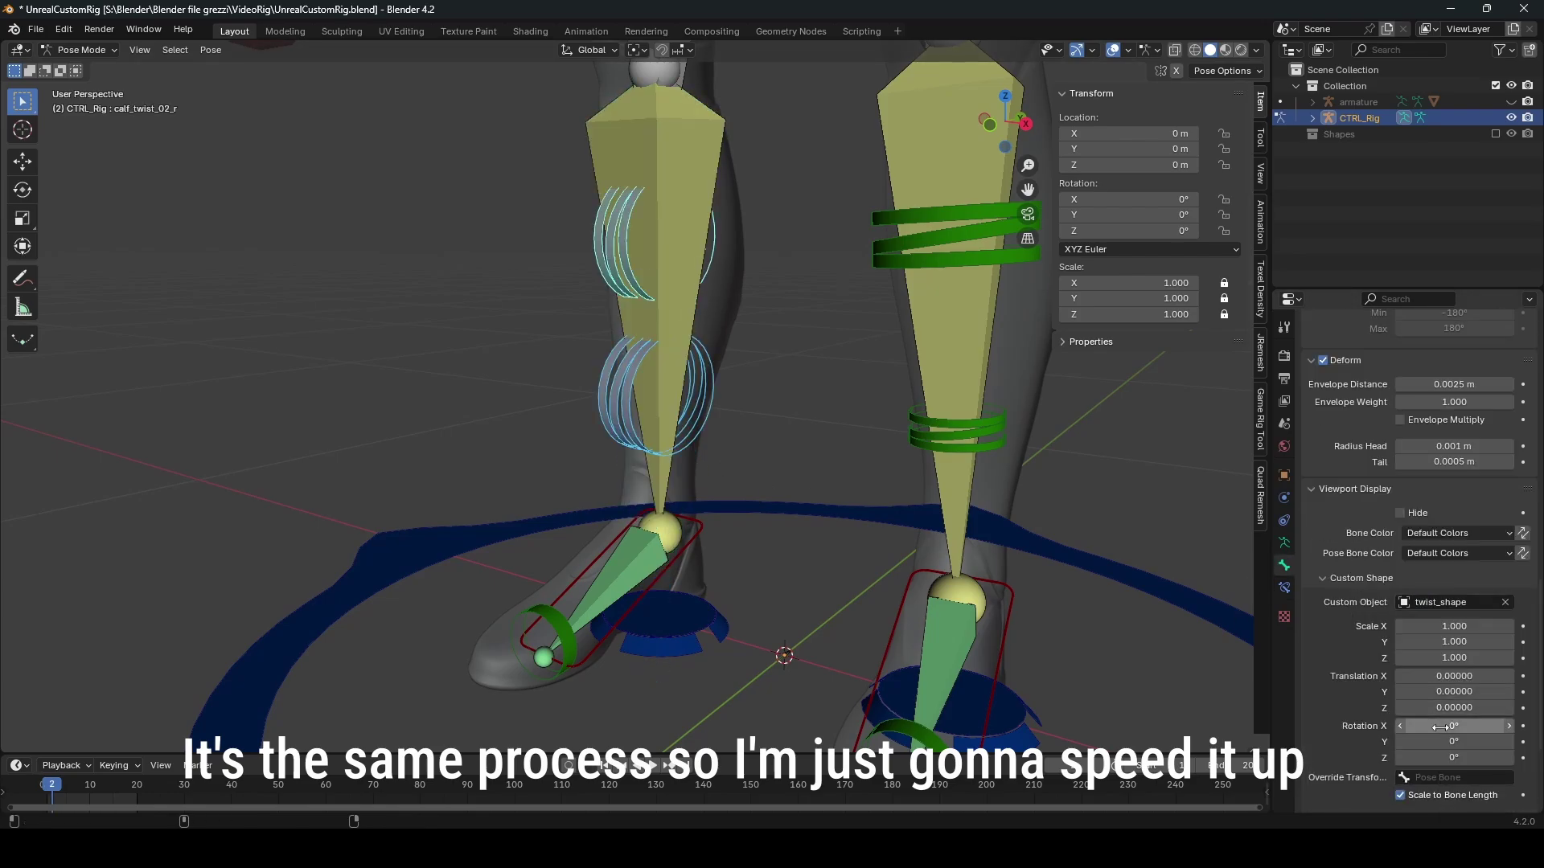
# Step: Set the custom shape's X rotation to 90° on both right calf twist bones and adjust the lower shape's scale
pyautogui.keyDown('alt'); pyautogui.click(1452, 725); pyautogui.keyUp('alt')
pyautogui.write('90')
pyautogui.press('Return')
pyautogui.click(661, 402)
pyautogui.moveTo(1454, 626); pyautogui.dragTo(1423, 658)
pyautogui.scroll(-1, 896, 364)
# Step: Apply the green bone color to both right calf twist bones
pyautogui.keyDown('shift'); pyautogui.click(667, 270); pyautogui.keyUp('shift')
pyautogui.click(1456, 532)
pyautogui.keyDown('alt'); pyautogui.click(1287, 607); pyautogui.keyUp('alt')
pyautogui.moveTo(611, 366); pyautogui.dragTo(684, 370, button='middle')
pyautogui.click(659, 313)
pyautogui.keyDown('shift'); pyautogui.moveTo(667, 298); pyautogui.dragTo(685, 407, button='middle'); pyautogui.keyUp('shift')
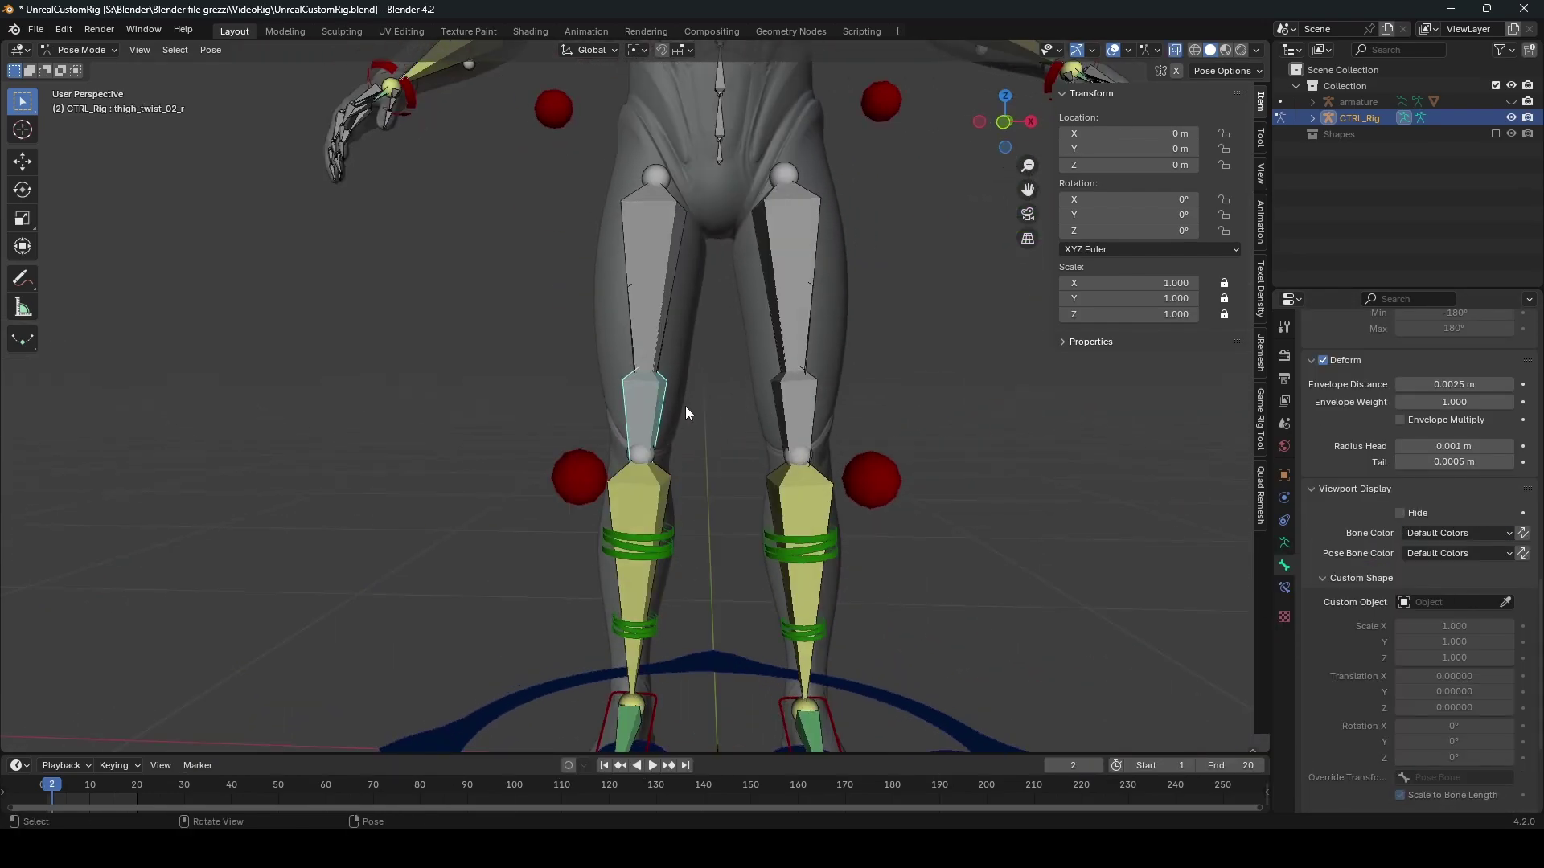
pyautogui.scroll(4, 693, 413)
pyautogui.press('Tab')
pyautogui.scroll(-3, 668, 431)
pyautogui.press('Tab')
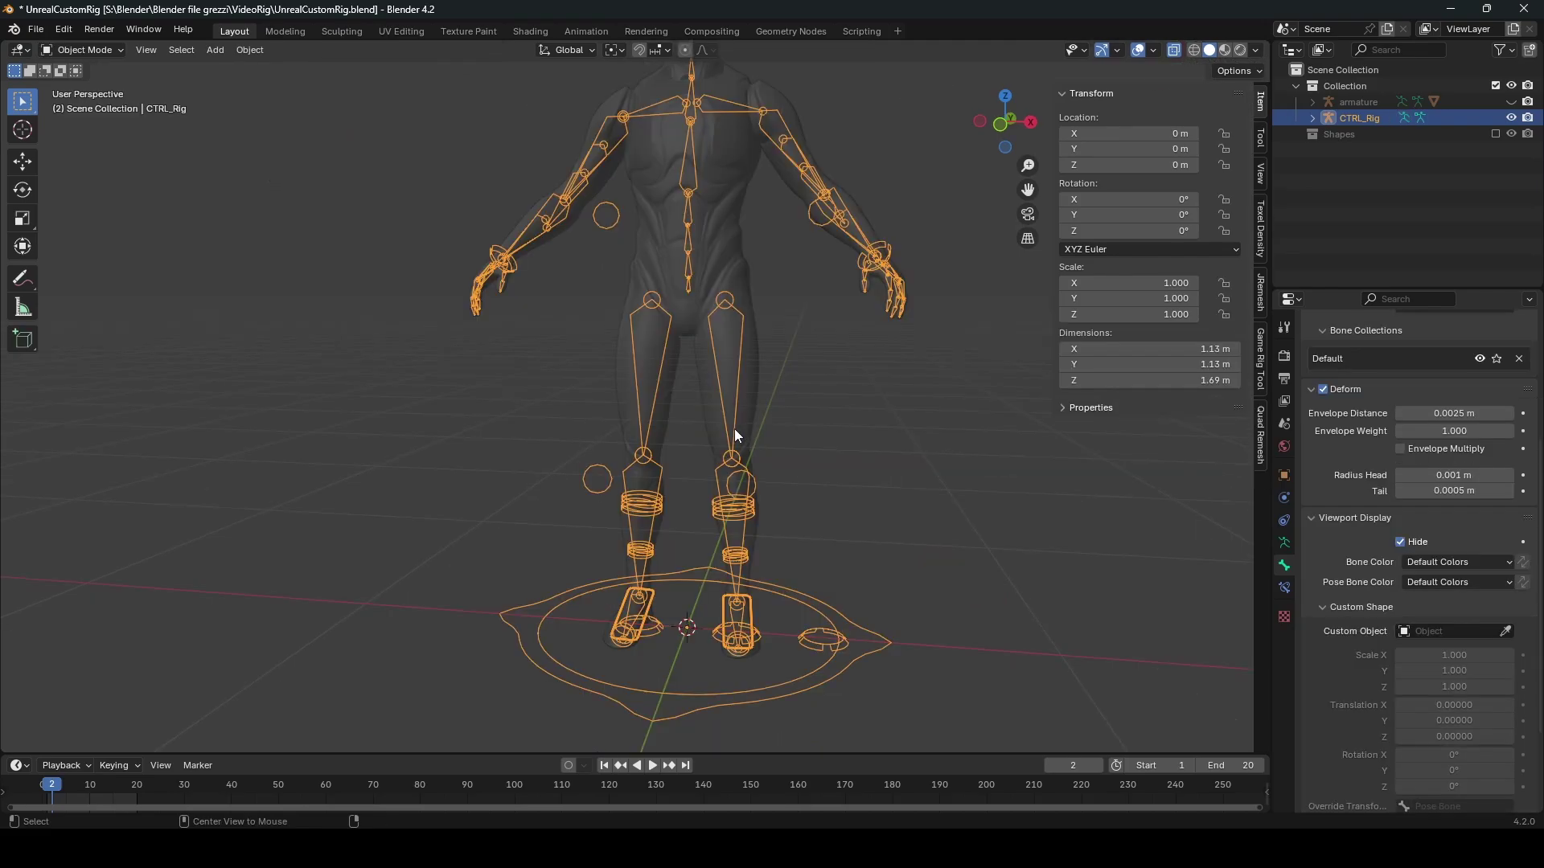
pyautogui.hotkey('alt', 'z')
pyautogui.hotkey('ctrl', 'Tab')
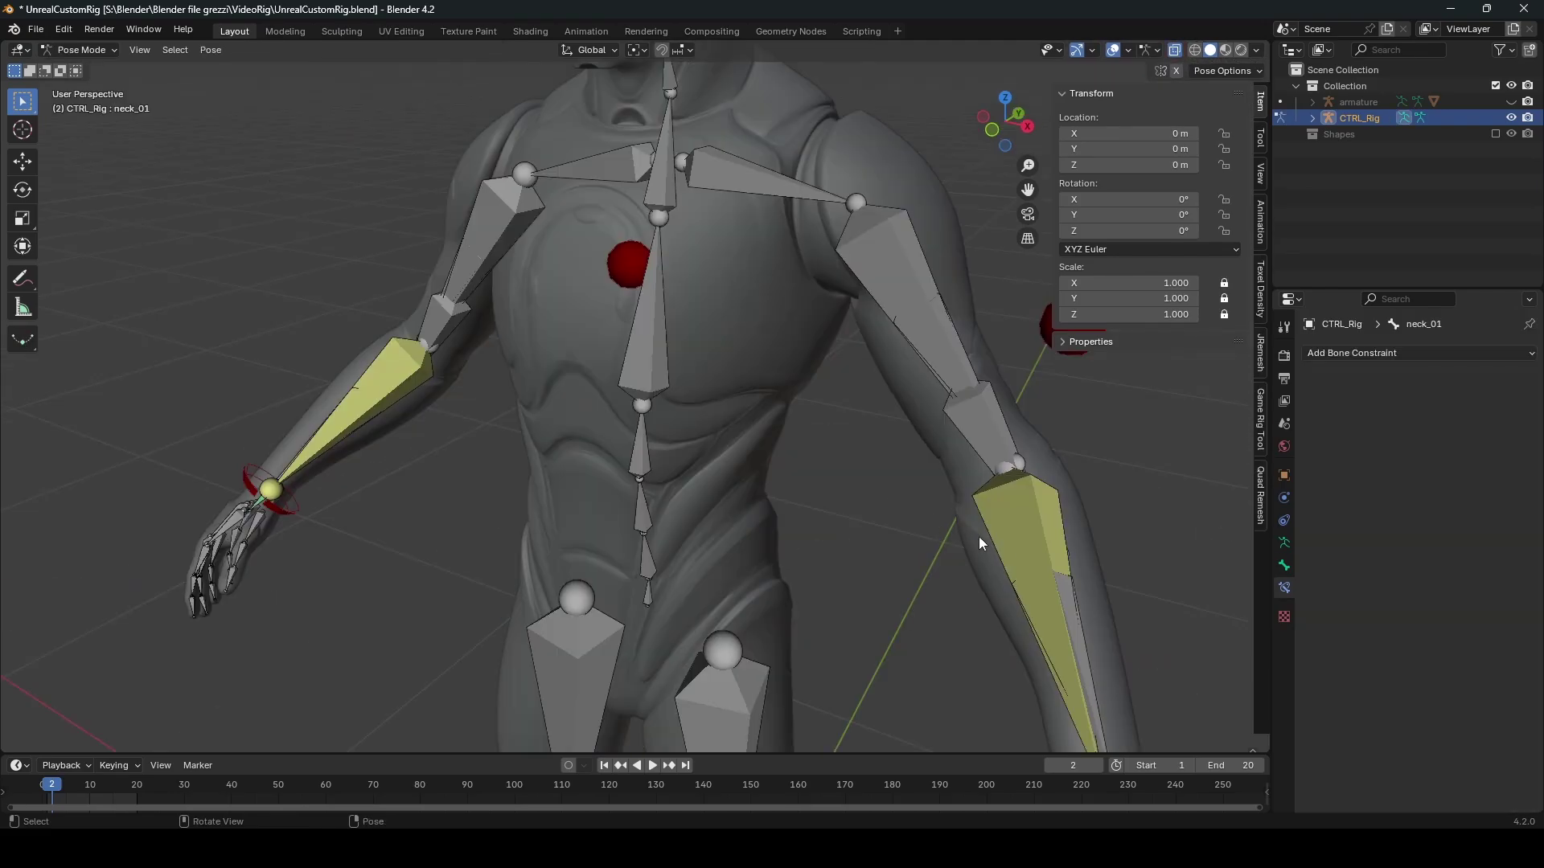
# Step: Add a Copy Rotation constraint to lowerarm_twist_01_l, targeting MHC_Hand_Ik_l
pyautogui.scroll(-2, 964, 529)
pyautogui.keyDown('shift'); pyautogui.moveTo(943, 518); pyautogui.dragTo(944, 499, button='middle'); pyautogui.keyUp('shift')
pyautogui.scroll(1, 948, 500)
pyautogui.click(973, 505)
pyautogui.press('KP_Decimal')
pyautogui.moveTo(669, 352); pyautogui.dragTo(738, 379, button='middle')
pyautogui.hotkey('ctrl', 'Tab')
pyautogui.hotkey('ctrl', 'Tab')
# Step: Set this constraint's target to Local Space (Owner Orientation), its owner to Local Space and its influence to 0.7
pyautogui.click(1454, 531)
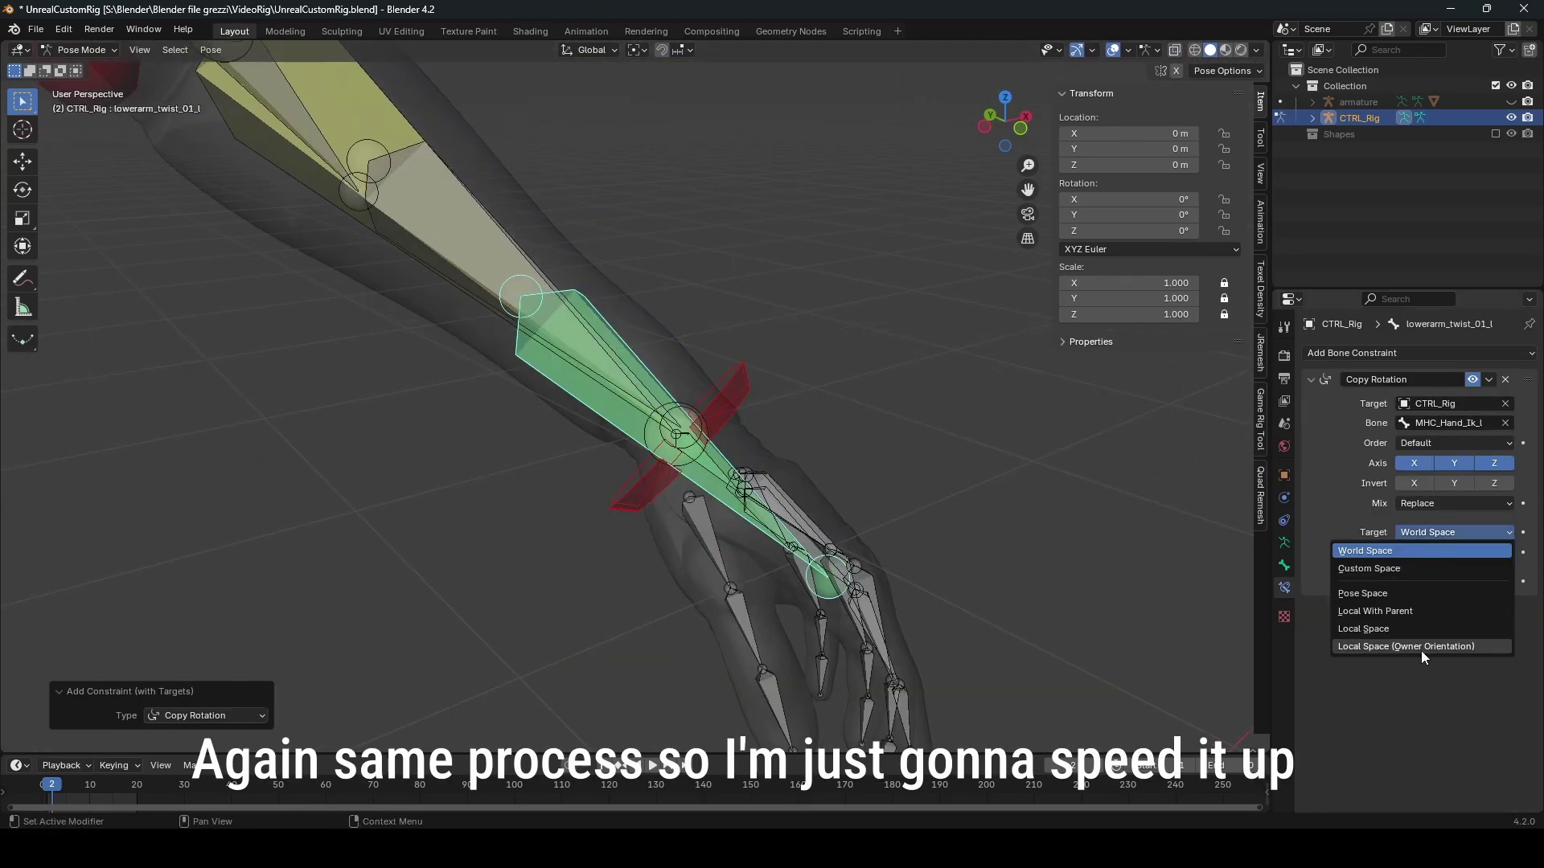
pyautogui.click(1423, 650)
pyautogui.click(1453, 552)
pyautogui.click(1420, 650)
pyautogui.click(1438, 581)
pyautogui.write('0.7')
pyautogui.press('Return')
# Step: Add a Copy Rotation constraint to lowerarm_twist_02_l, targeting lowerarm_twist_01_l, with its mix set to After Original
pyautogui.click(562, 270)
pyautogui.moveTo(543, 277); pyautogui.dragTo(587, 286, button='middle')
pyautogui.press('h')
pyautogui.keyDown('shift'); pyautogui.click(586, 287); pyautogui.keyUp('shift')
pyautogui.hotkey('ctrl', 'shift', 'c')
pyautogui.click(586, 286)
pyautogui.click(1454, 504)
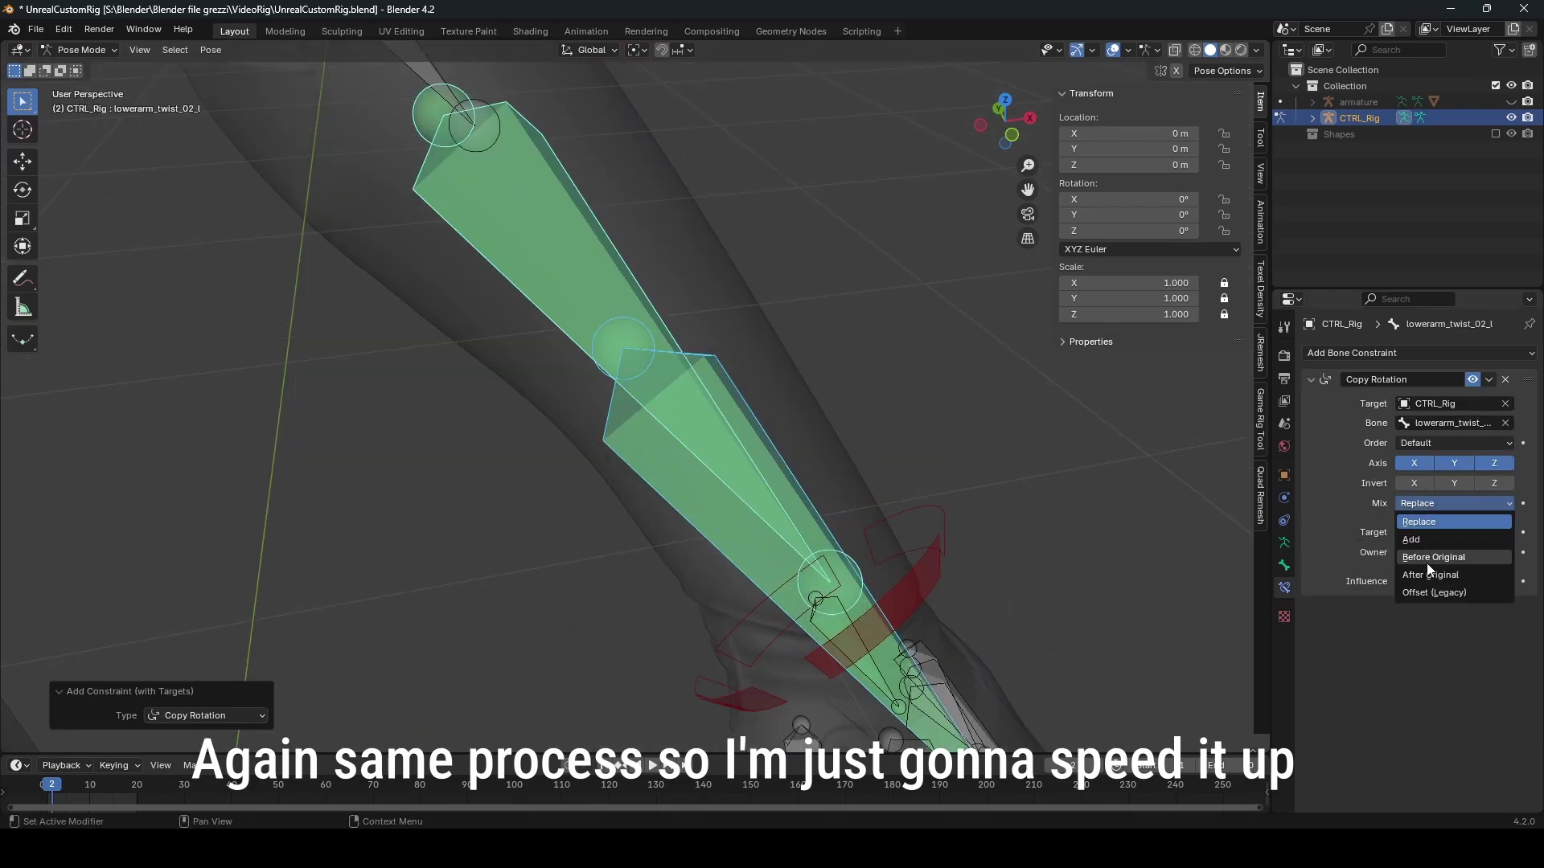
pyautogui.click(1427, 576)
# Step: Assign twist_shape to both left forearm twist bones with an X rotation of 90° and a green bone color
pyautogui.click(1284, 566)
pyautogui.click(1454, 442)
pyautogui.keyDown('alt'); pyautogui.click(1392, 576); pyautogui.keyUp('alt')
pyautogui.scroll(-3, 727, 389)
pyautogui.moveTo(727, 389); pyautogui.dragTo(772, 402, button='middle')
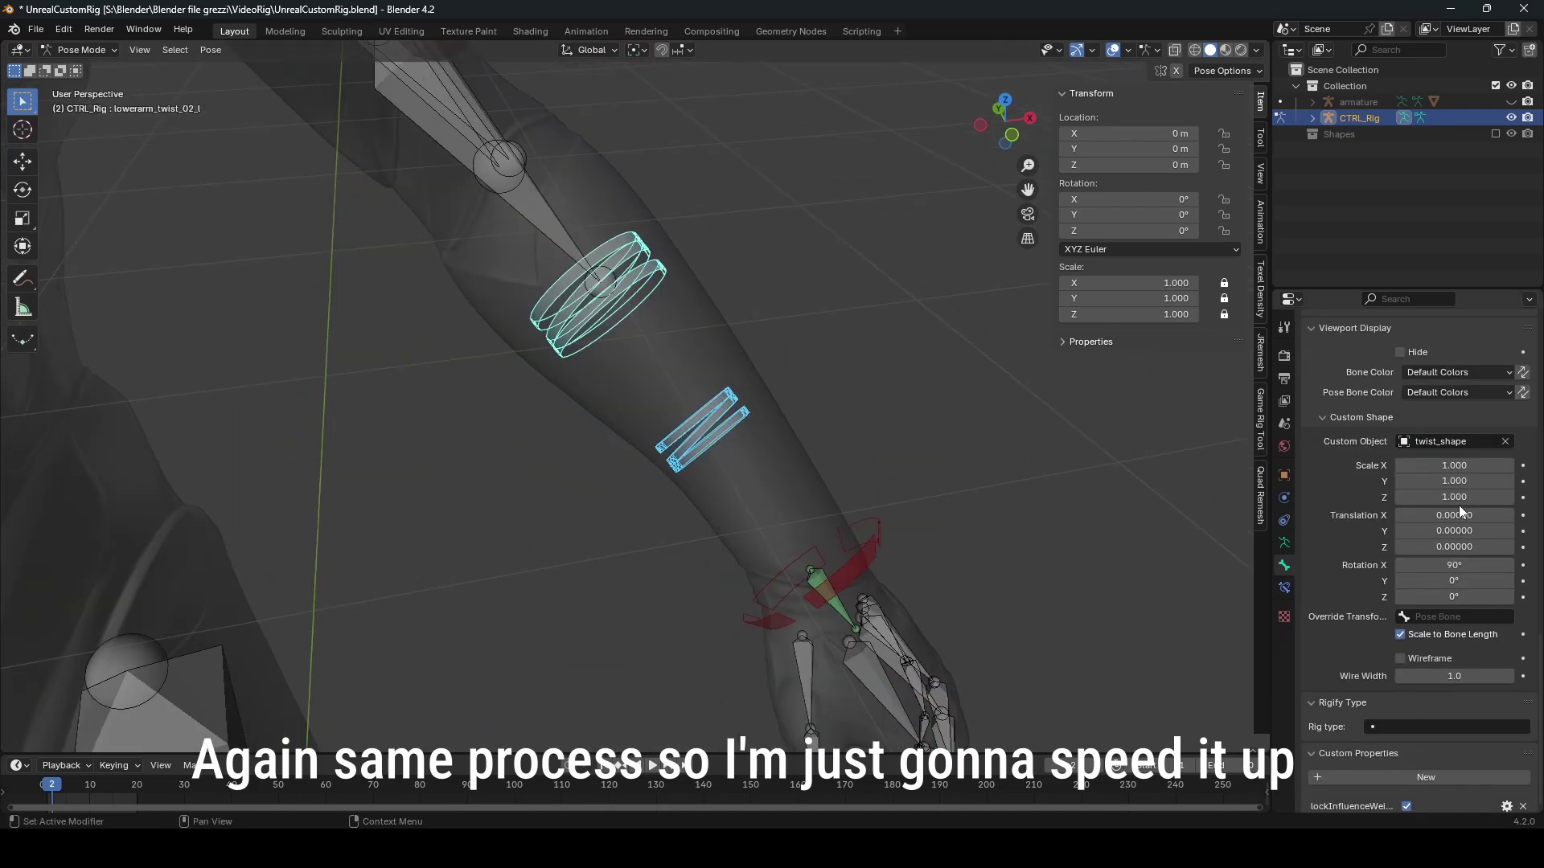
pyautogui.scroll(3, 1423, 453)
pyautogui.click(1454, 469)
pyautogui.keyDown('alt'); pyautogui.click(1295, 541); pyautogui.keyUp('alt')
# Step: Add a Copy Rotation constraint to lowerarm_twist_01_r, targeting MHC_Hand_Ik_r
pyautogui.keyDown('shift'); pyautogui.moveTo(337, 499); pyautogui.dragTo(760, 404, button='middle'); pyautogui.keyUp('shift')
pyautogui.click(724, 498)
pyautogui.keyDown('shift'); pyautogui.click(756, 408); pyautogui.keyUp('shift')
pyautogui.hotkey('ctrl', 'shift', 'c')
pyautogui.click(756, 407)
pyautogui.click(1284, 588)
# Step: Set lowerarm_twist_01_r's constraint owner to Local Space, its influence to 0.7 and its mix to After Original
pyautogui.click(1454, 552)
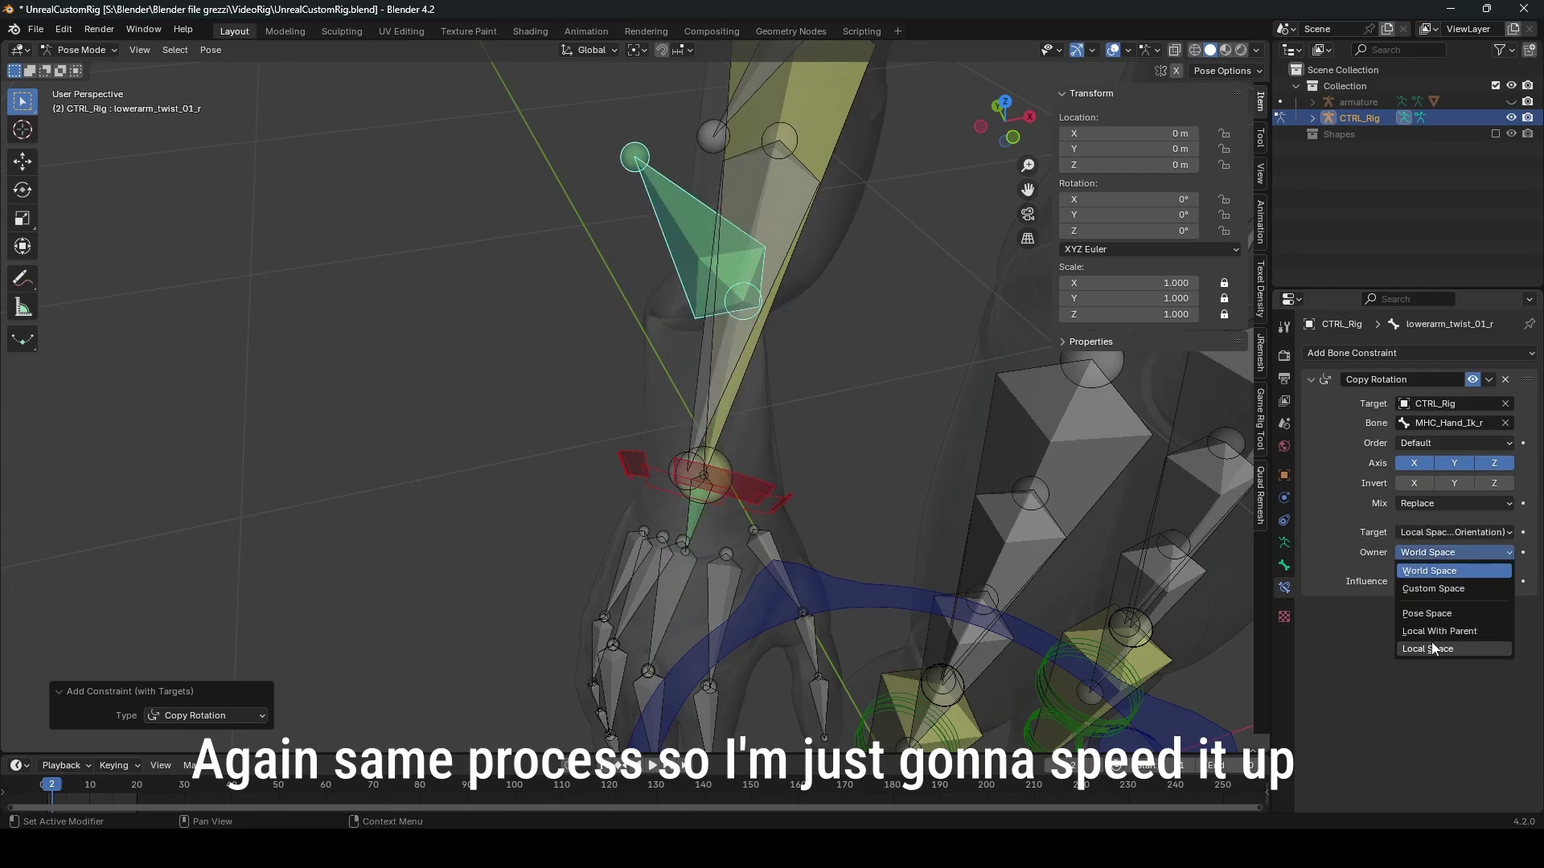
pyautogui.click(1431, 631)
pyautogui.click(1446, 581)
pyautogui.write('.7')
pyautogui.click(1454, 503)
pyautogui.click(1431, 575)
# Step: Add a Copy Rotation constraint to lowerarm_twist_02_r, targeting lowerarm_twist_01_r
pyautogui.click(755, 279)
pyautogui.press('h')
pyautogui.hotkey('ctrl', 'shift', 'c')
pyautogui.click(1420, 638)
pyautogui.click(736, 242)
pyautogui.scroll(-3, 910, 442)
pyautogui.keyDown('shift'); pyautogui.moveTo(910, 441); pyautogui.dragTo(1005, 419, button='middle'); pyautogui.keyUp('shift')
# Step: Select both right forearm twist bones and assign twist_shape as their custom object
pyautogui.click(796, 362)
pyautogui.click(760, 275)
pyautogui.click(528, 353)
pyautogui.press('h')
pyautogui.click(527, 354)
pyautogui.keyDown('shift'); pyautogui.click(483, 466); pyautogui.keyUp('shift')
pyautogui.click(1284, 565)
pyautogui.click(1439, 600)
# Step: Set the right forearm twist shapes' X rotation to 90° and their scale to 1
pyautogui.keyDown('alt'); pyautogui.click(1444, 724); pyautogui.keyUp('alt')
pyautogui.keyDown('alt'); pyautogui.click(1447, 725); pyautogui.keyUp('alt')
pyautogui.write('90')
pyautogui.keyDown('alt'); pyautogui.moveTo(1431, 465); pyautogui.dragTo(1454, 497); pyautogui.keyUp('alt')
pyautogui.write('1')
pyautogui.press('Return')
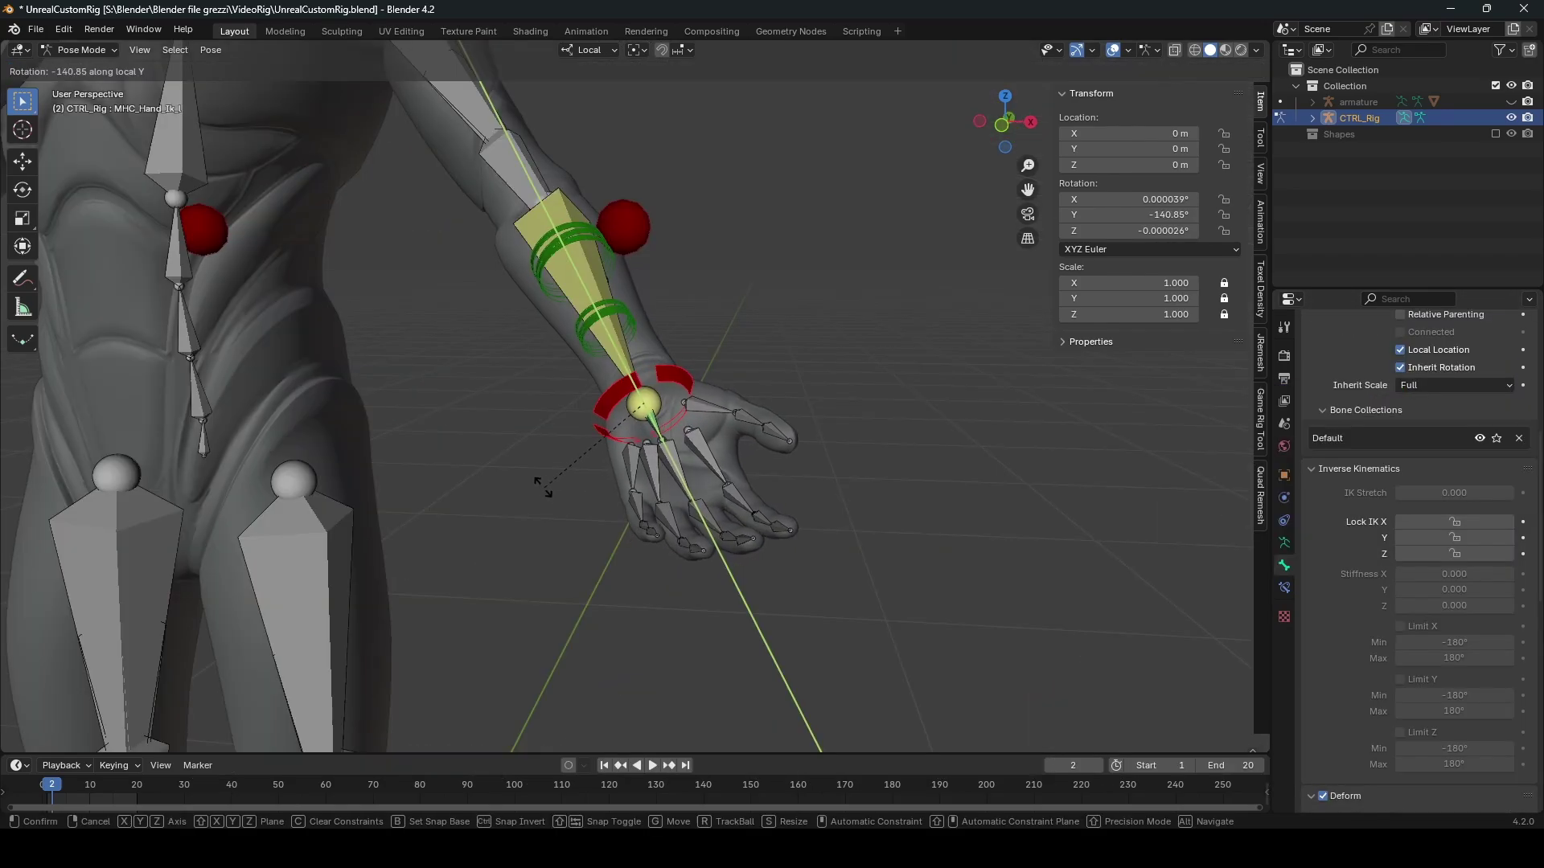
# Step: Rotate the left hand control about -149° around its local Y axis and view the forearm without overlays
pyautogui.click(544, 486)
pyautogui.moveTo(544, 486); pyautogui.dragTo(734, 487, button='middle')
pyautogui.click(1113, 50)
pyautogui.moveTo(795, 245); pyautogui.dragTo(740, 321, button='middle')
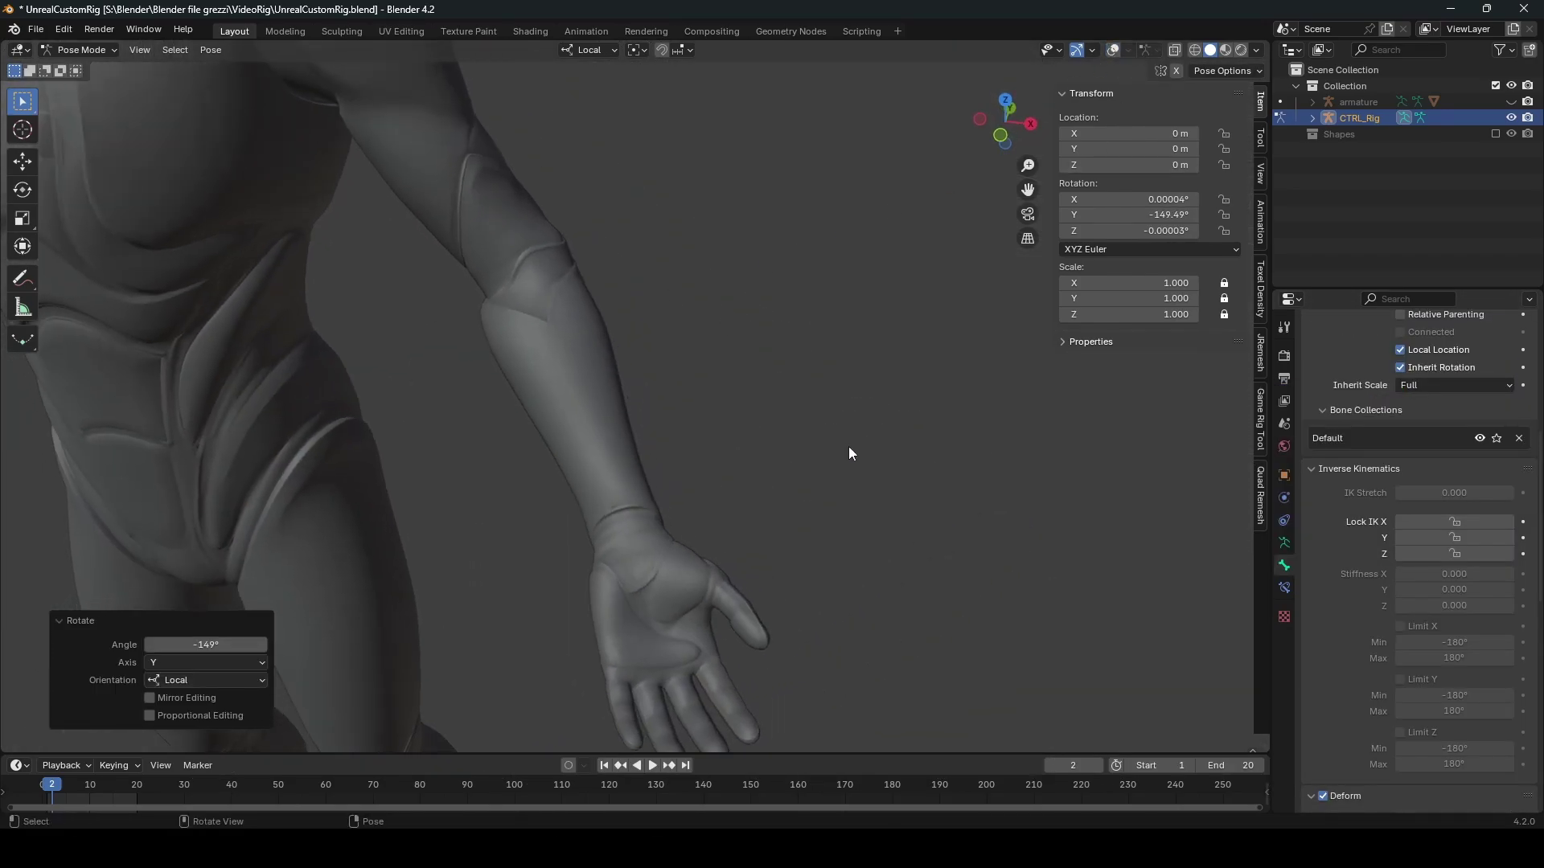
# Step: Clear the left hand control's rotation and rotate it about -144° around its local Y axis
pyautogui.hotkey('alt', 'r')
pyautogui.press('r')
pyautogui.press('y')
pyautogui.press('y')
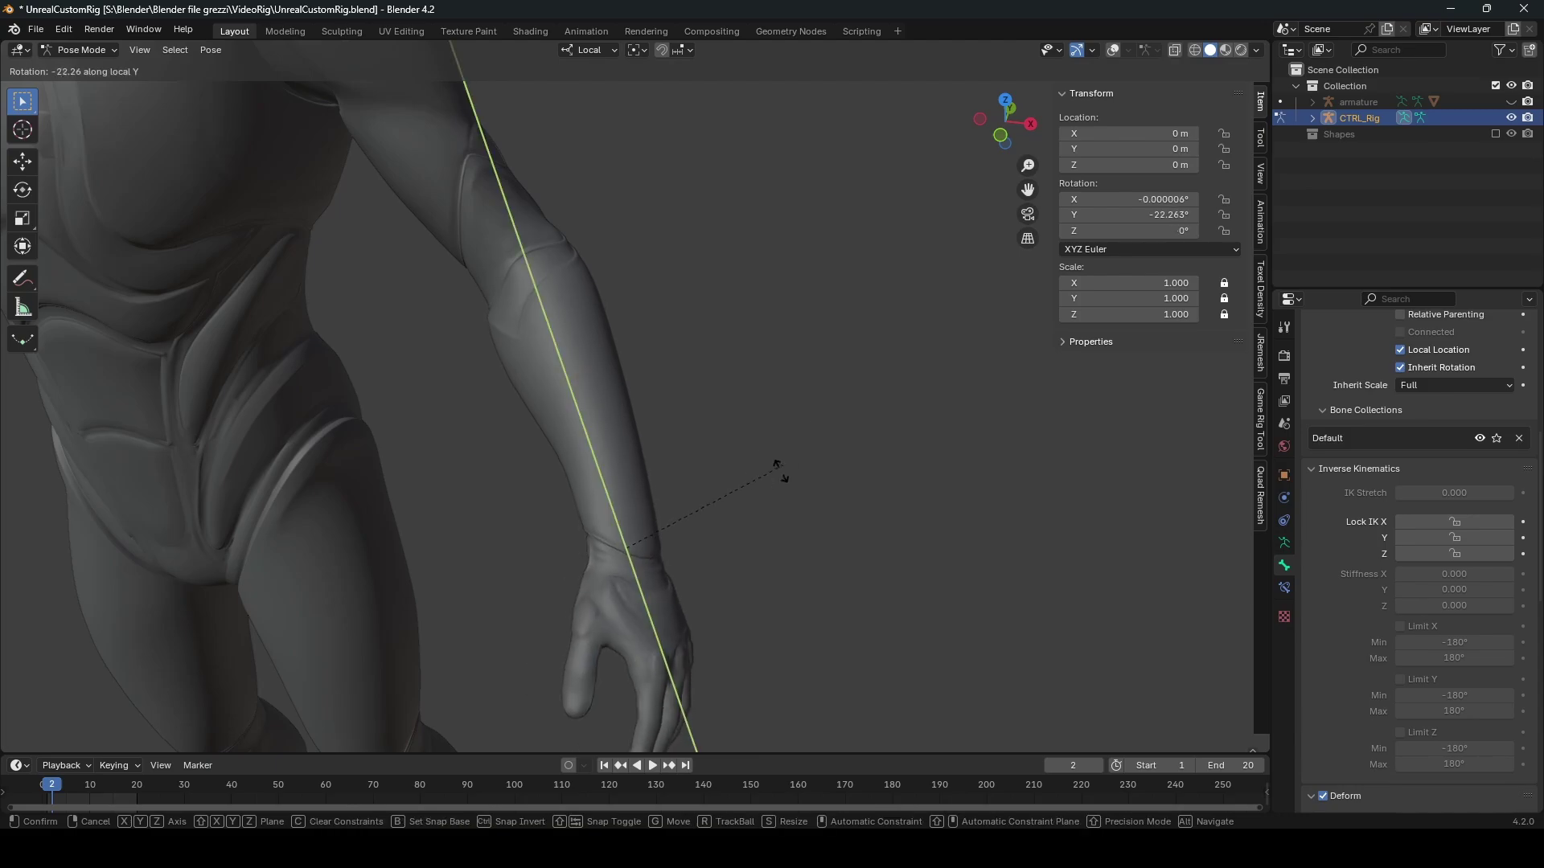
pyautogui.write('-144')
pyautogui.press('Return')
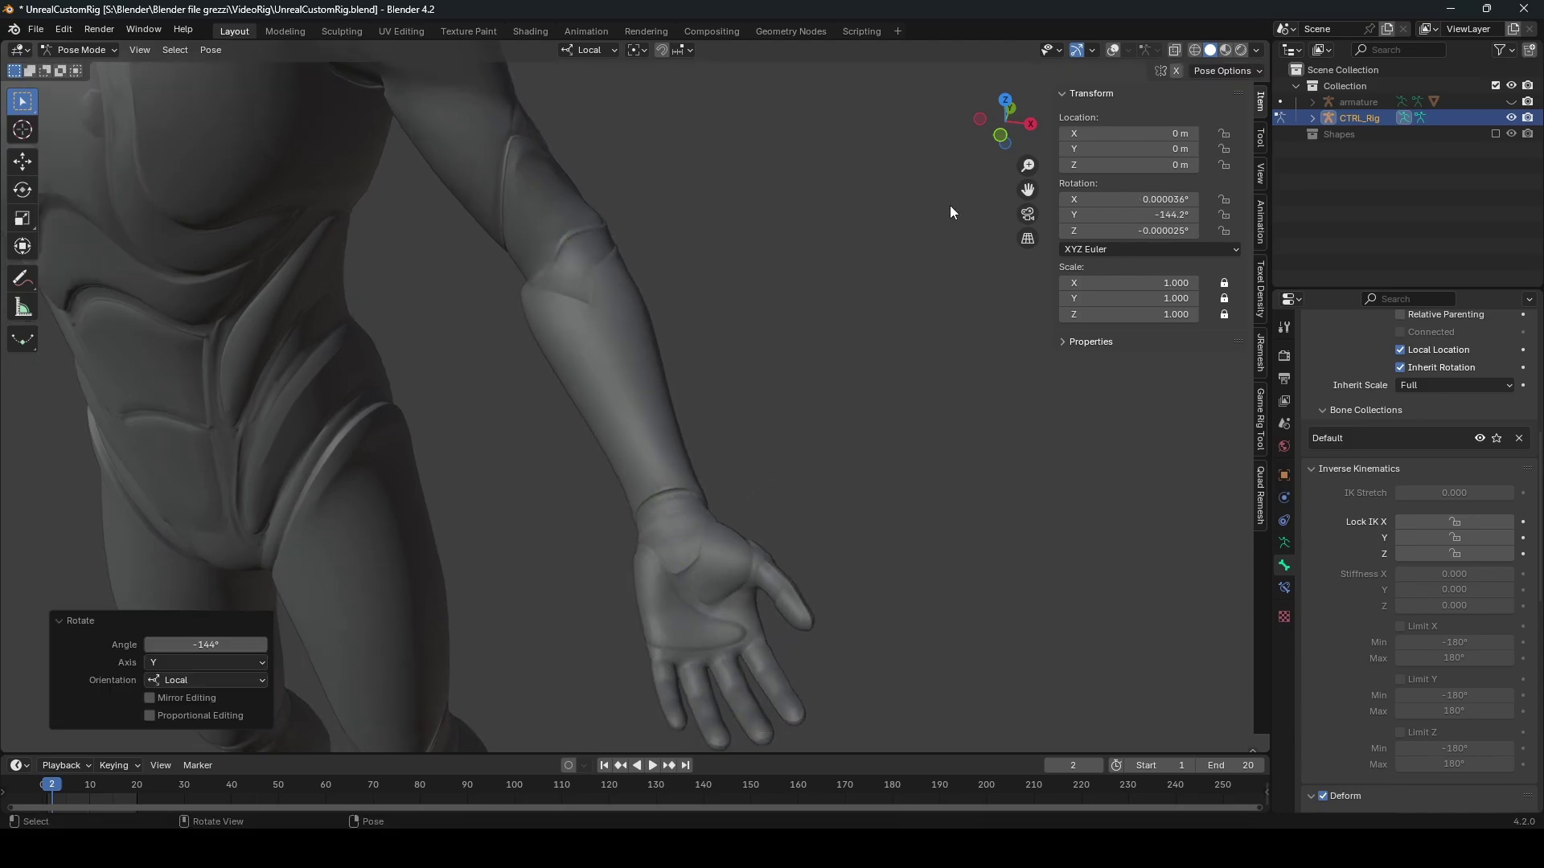
# Step: Show the overlays again and fine-tune the Copy Rotation influence on the left forearm twist bones, about 0.58 for lowerarm_twist_02_l
pyautogui.click(1114, 48)
pyautogui.click(639, 315)
pyautogui.moveTo(639, 316); pyautogui.dragTo(712, 333, button='middle')
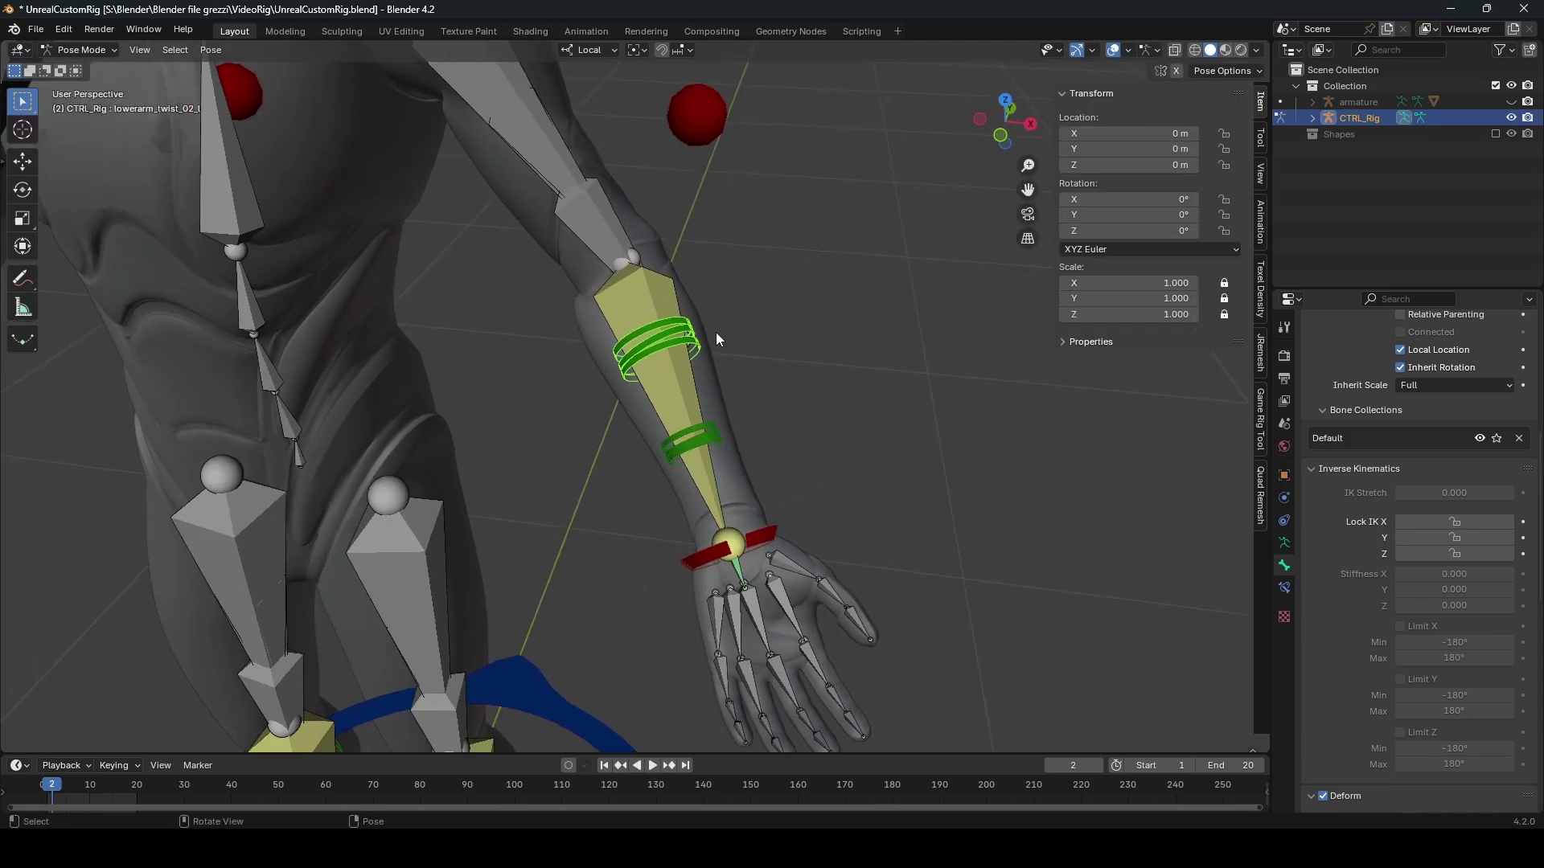
pyautogui.click(1284, 588)
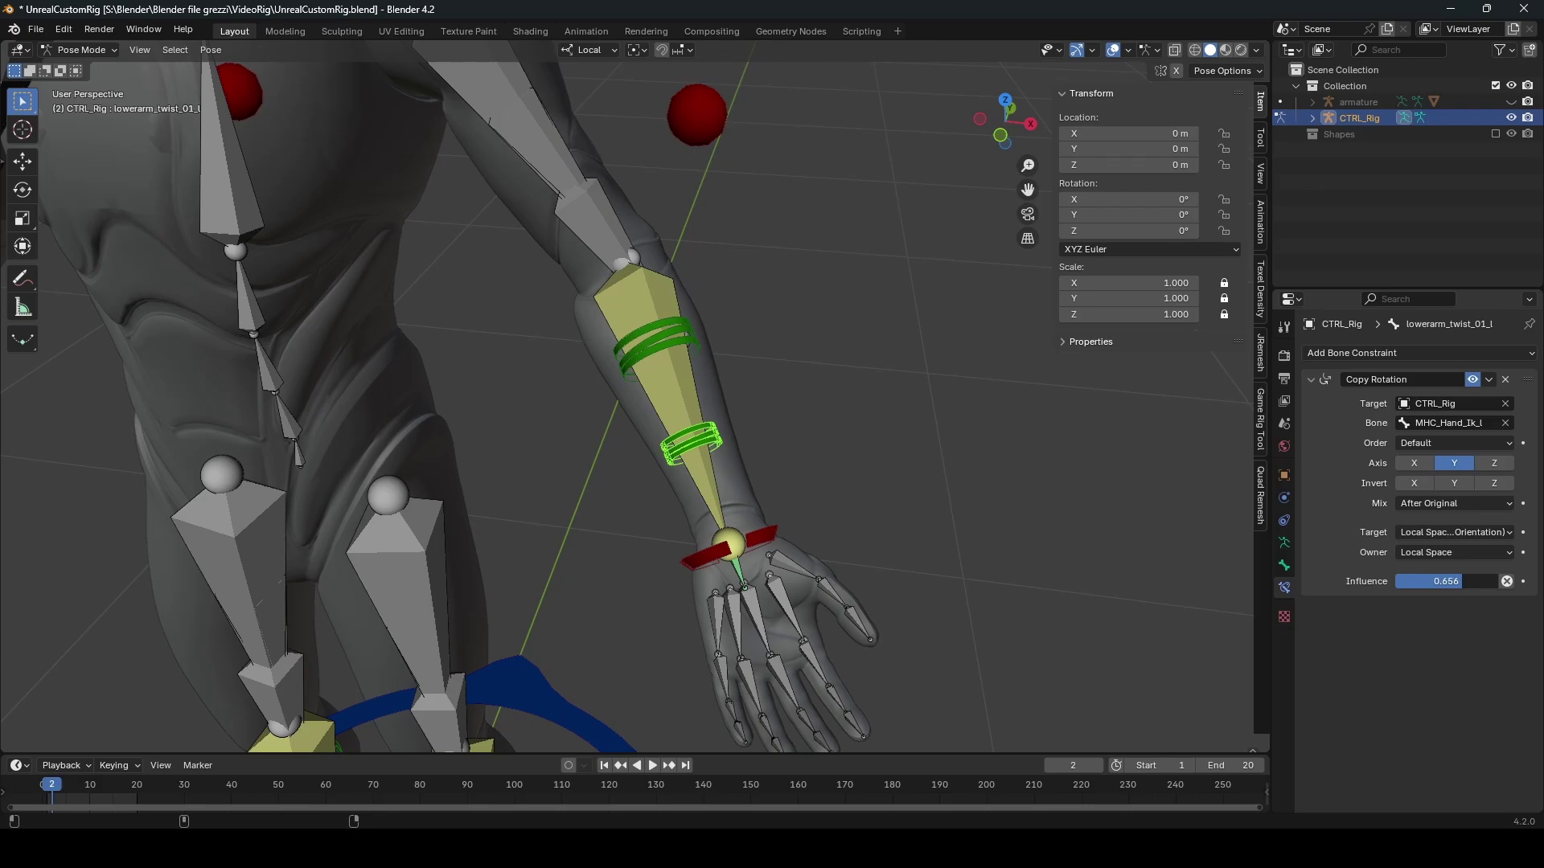
pyautogui.moveTo(1458, 582); pyautogui.dragTo(1453, 581)
# Step: Hide the overlays, display the character in wireframe and switch to Object Mode
pyautogui.click(1112, 50)
pyautogui.scroll(-3, 764, 412)
pyautogui.moveTo(764, 411)
pyautogui.mouseDown(button='middle')
pyautogui.moveTo(829, 402)
pyautogui.moveTo(1012, 325)
pyautogui.moveTo(1108, 355)
pyautogui.moveTo(631, 336)
pyautogui.moveTo(606, 423)
pyautogui.mouseUp(button='middle')
pyautogui.hotkey('shift', 'z')
pyautogui.hotkey('ctrl', 'Tab')
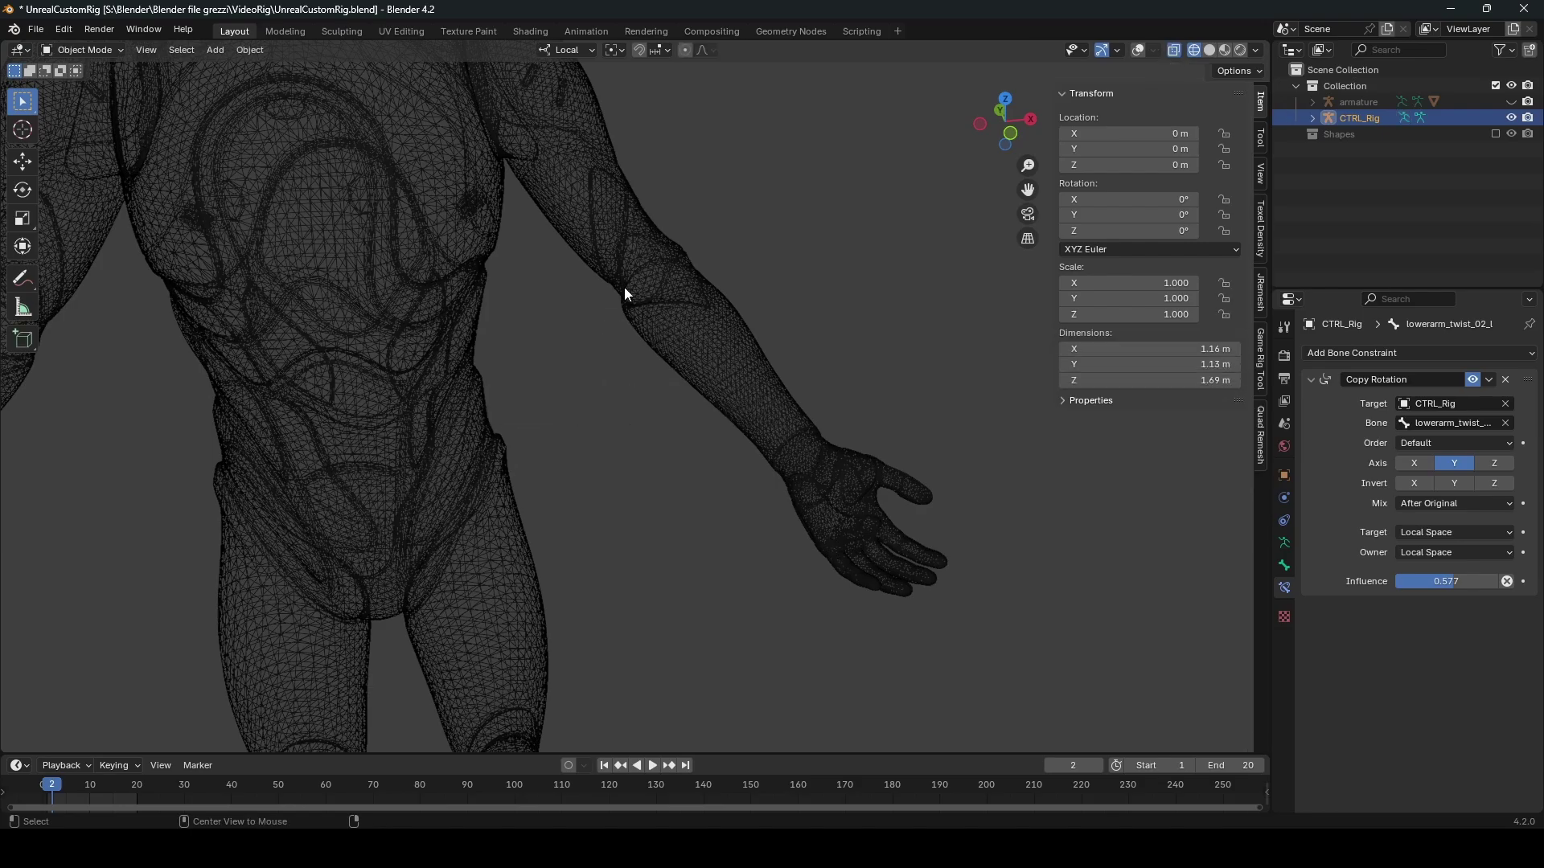